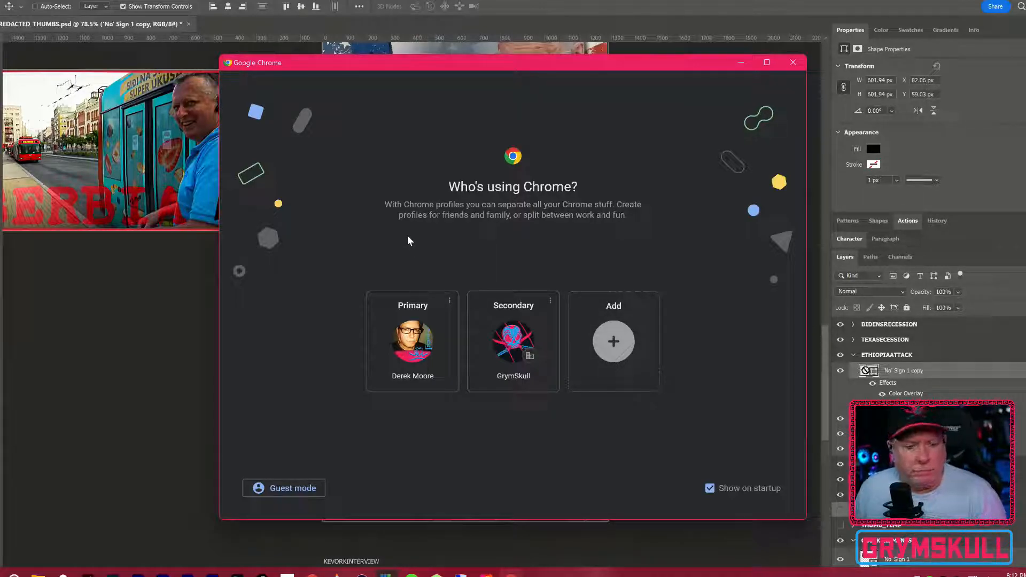
Step: Open Chrome with the Primary profile
click(413, 345)
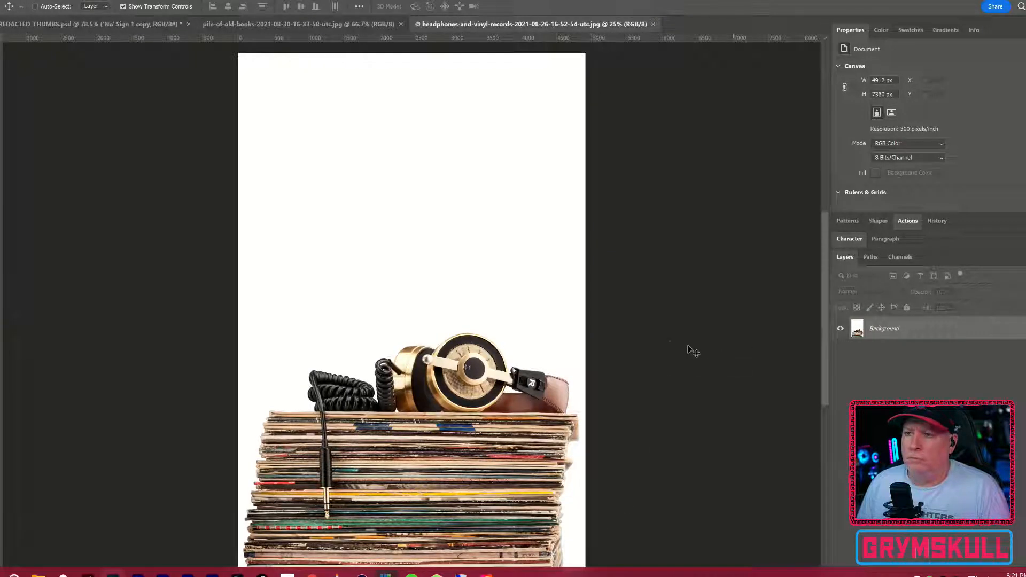
Step: Try selecting the video and audio tapes with Select Subject and adding the nearby white and shadow areas with the Magic Wand
scroll(465, 357, down, 2)
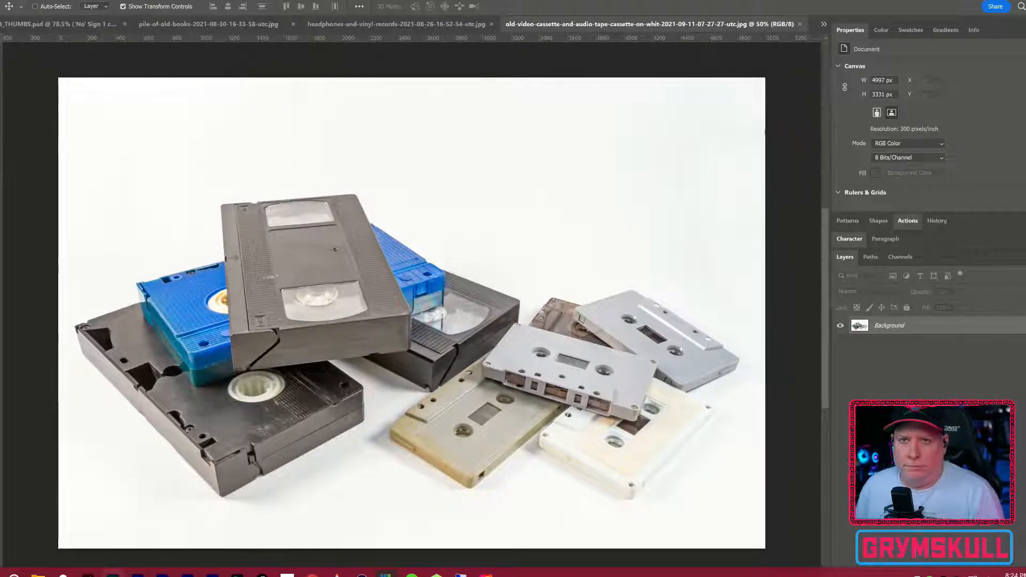
key(w)
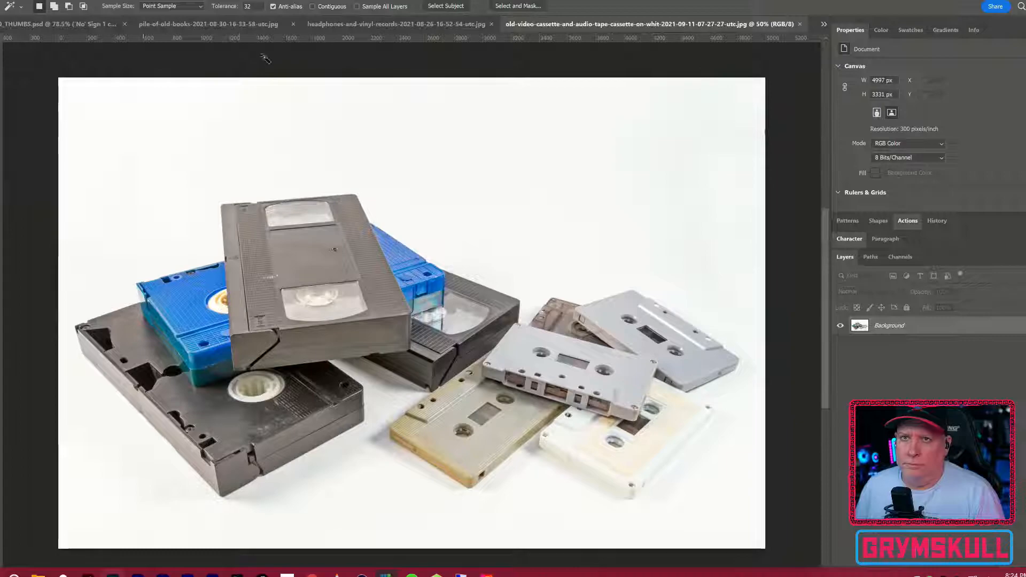
click(446, 6)
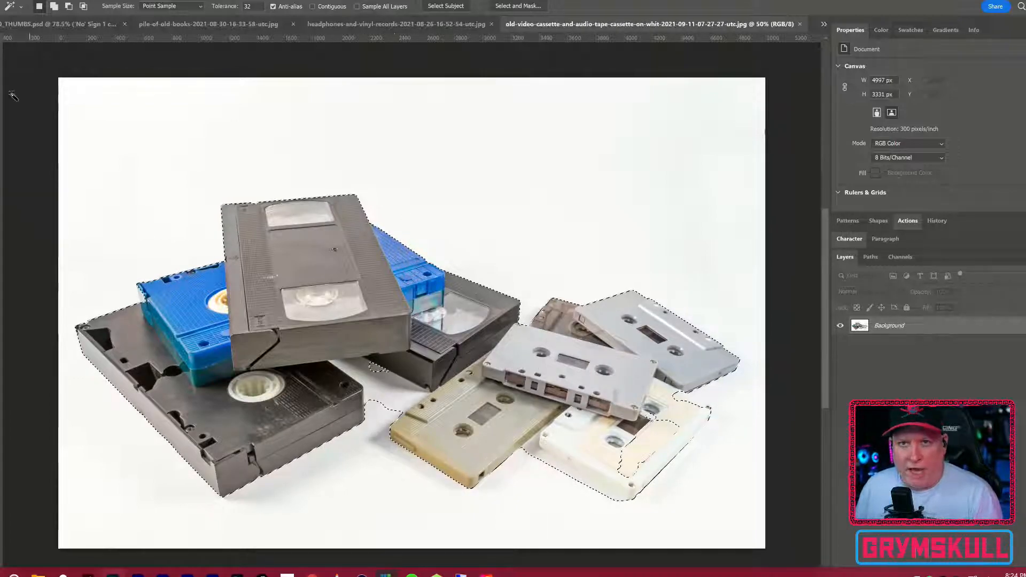
shift+click(400, 409)
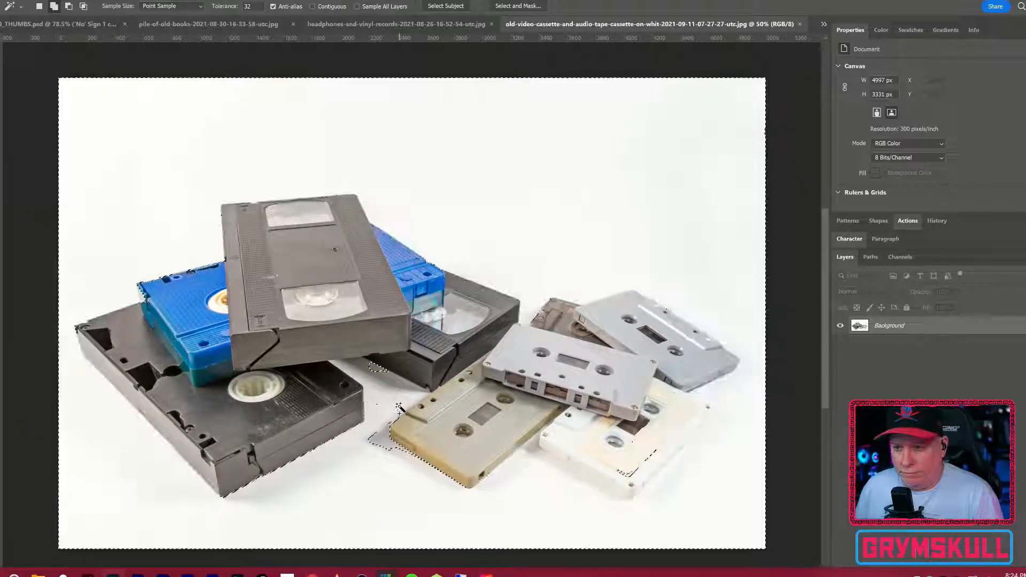
shift+click(384, 443)
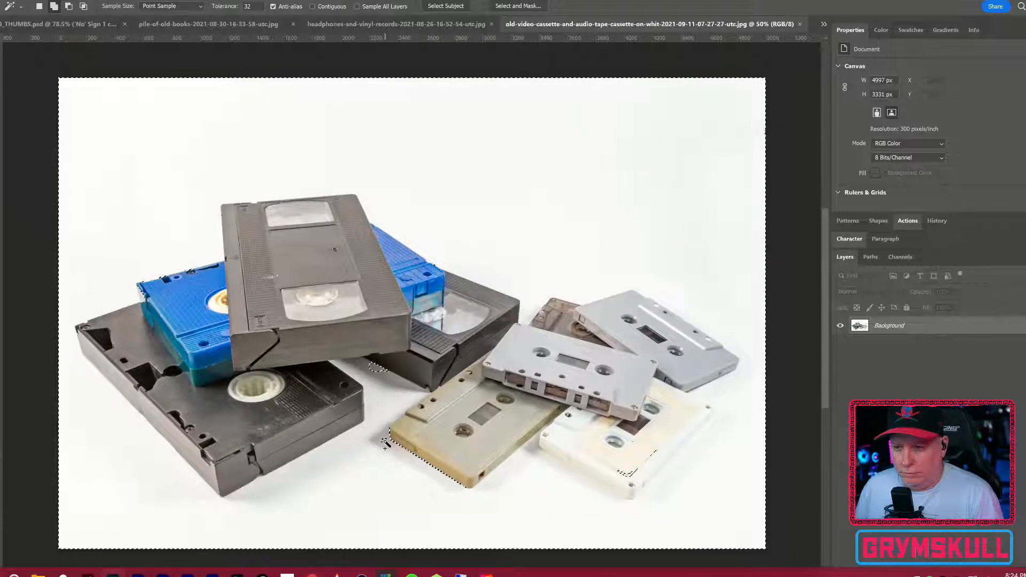
shift+click(375, 368)
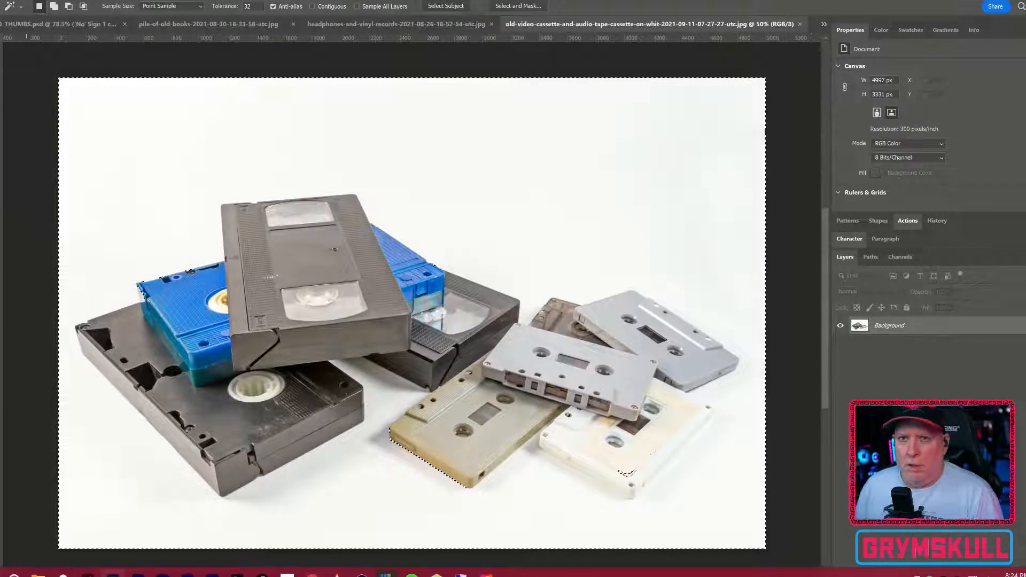
Step: Try selecting the white background and tape shadows with the Magic Wand at a tolerance of 15, then clear the selection
click(174, 140)
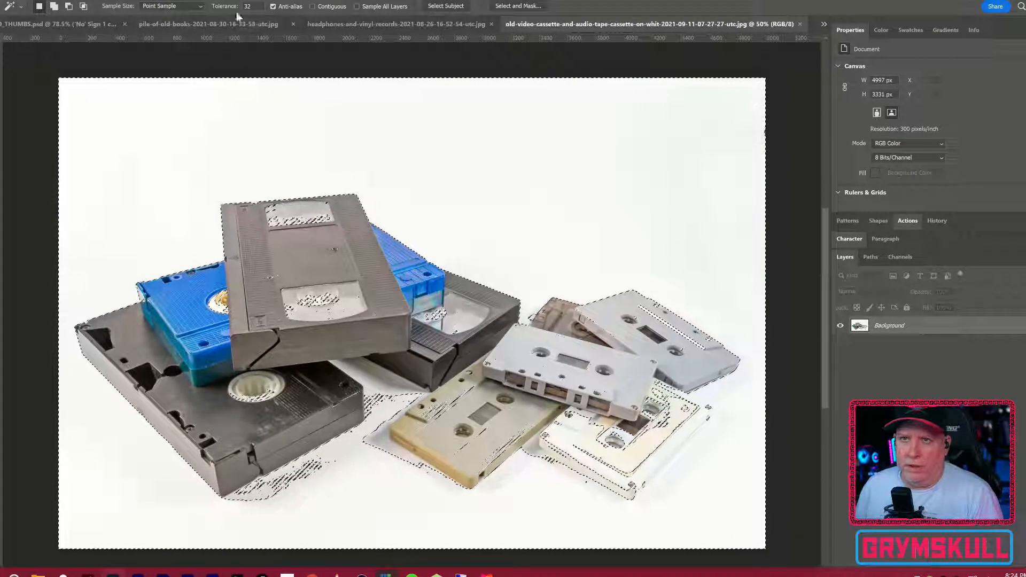
double_click(249, 6)
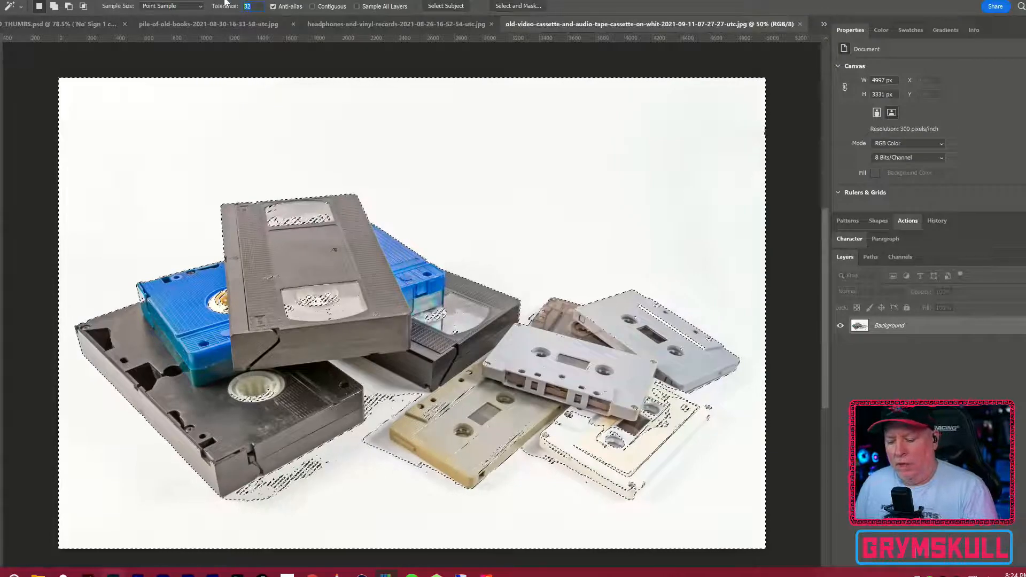
text(15)
click(281, 131)
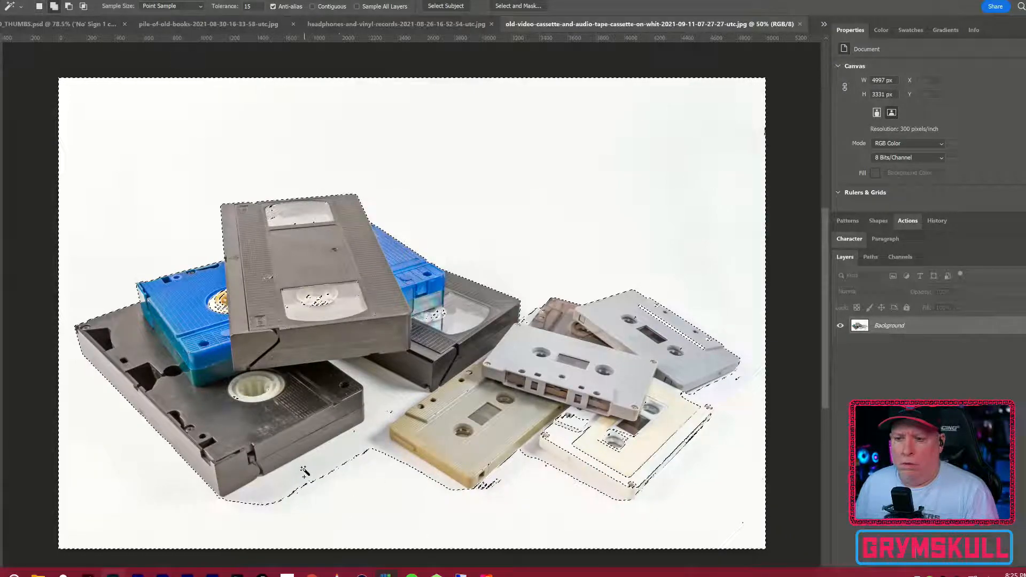
shift+click(342, 505)
shift+click(374, 384)
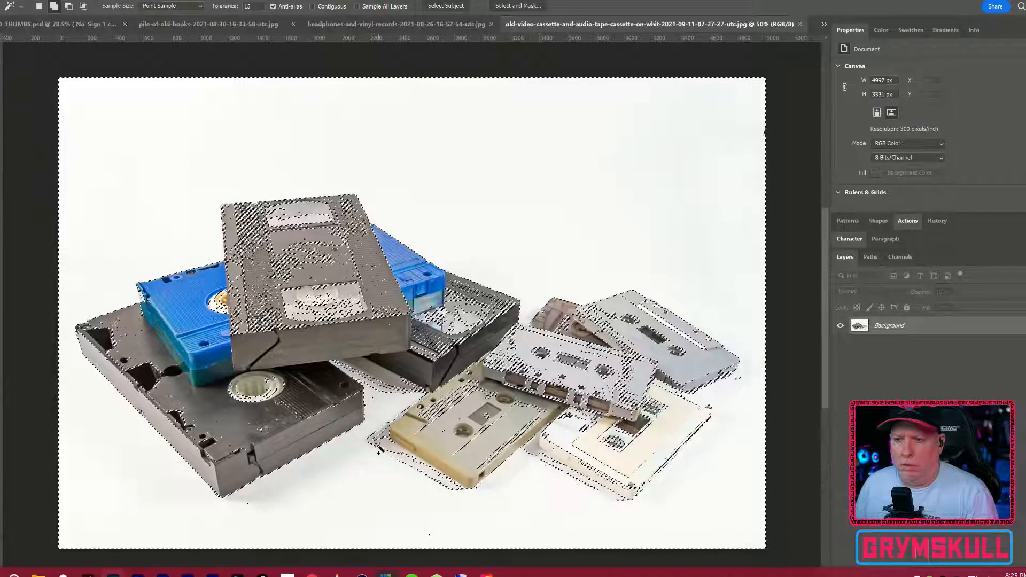
key(ctrl+z)
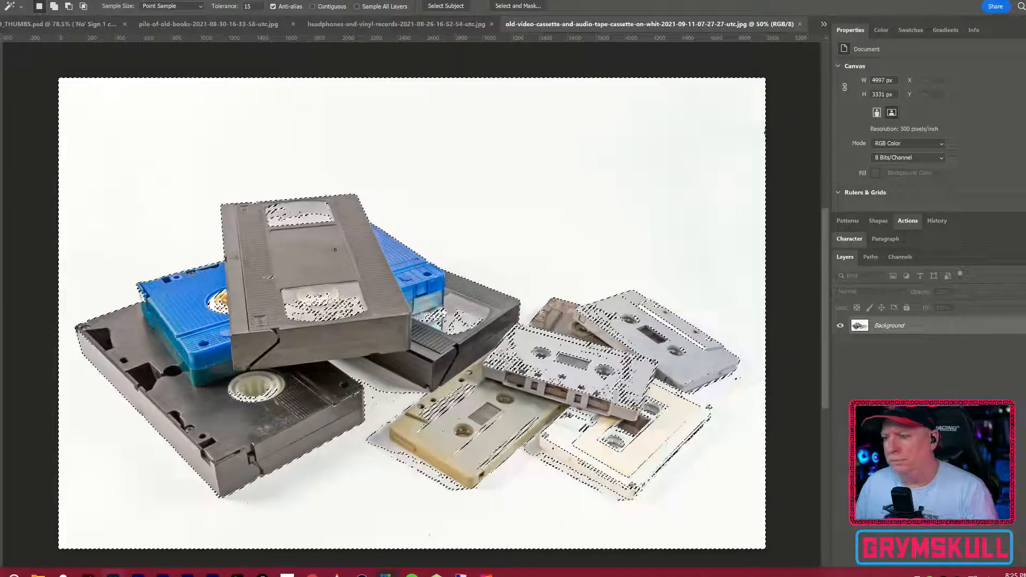
key(ctrl+d)
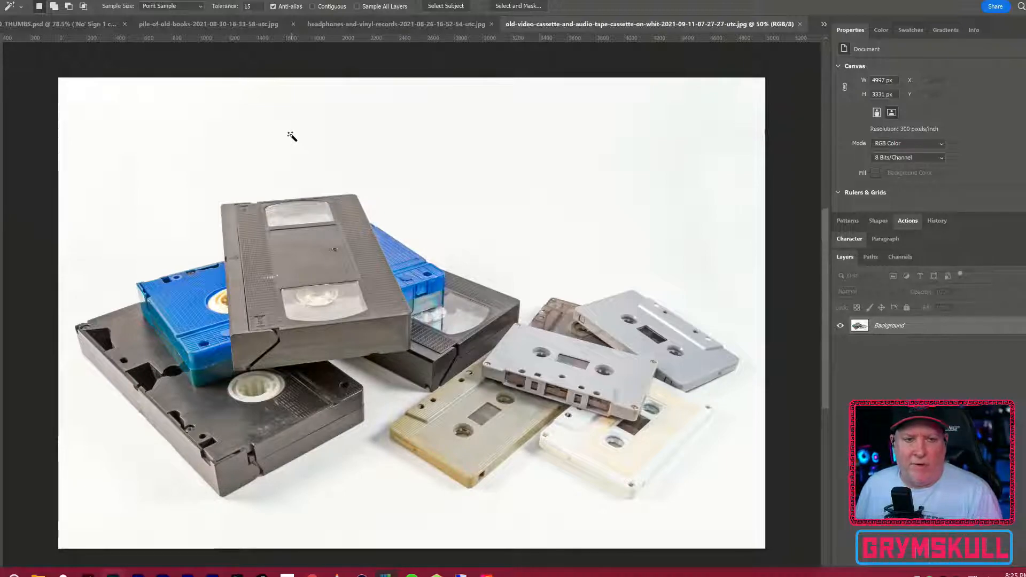
Step: Try refining a Magic Wand selection of the white background in Select and Mask, using Smart Radius and a 3 px radius
click(602, 133)
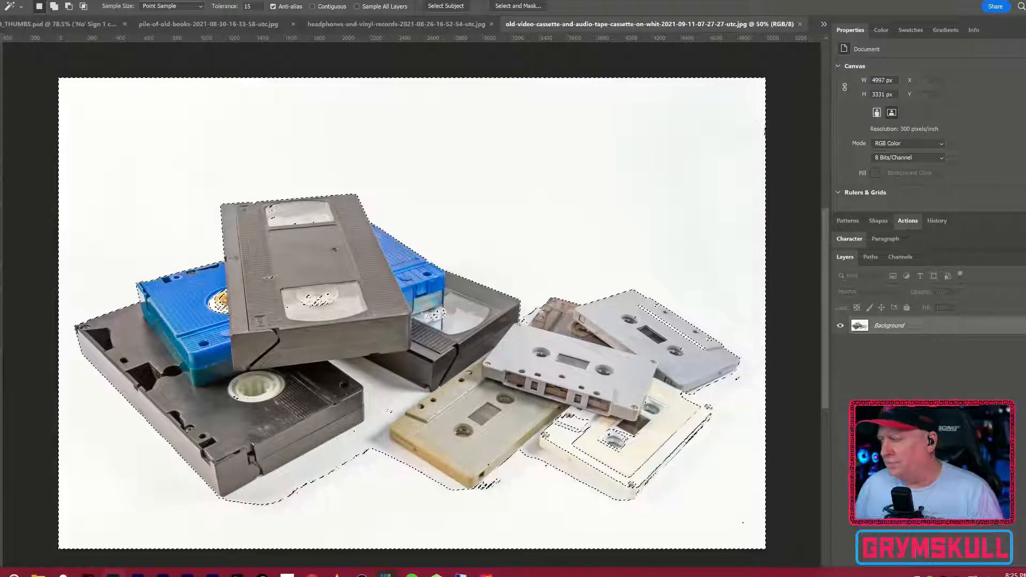
key(ctrl+d)
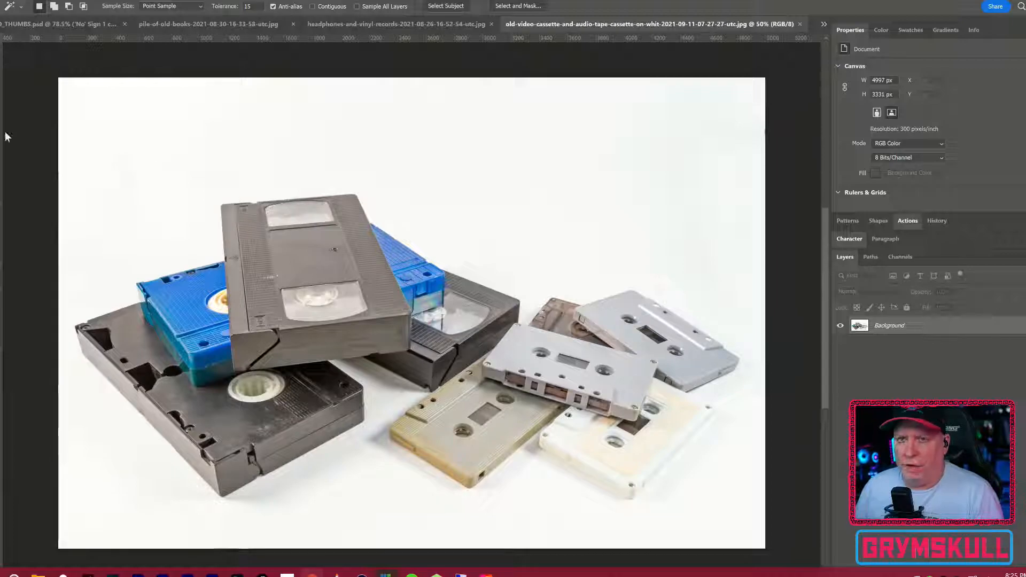
click(102, 94)
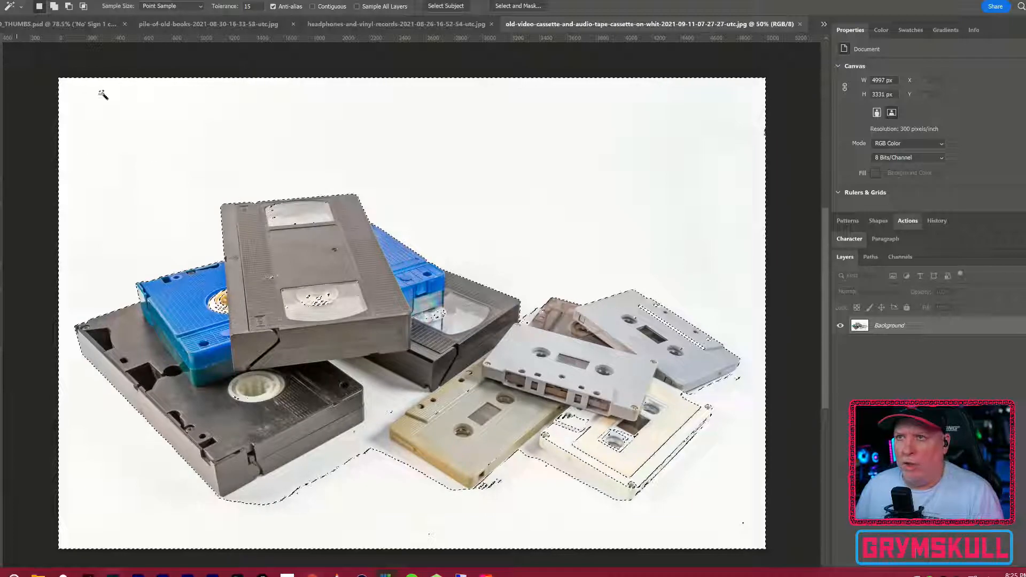
click(531, 7)
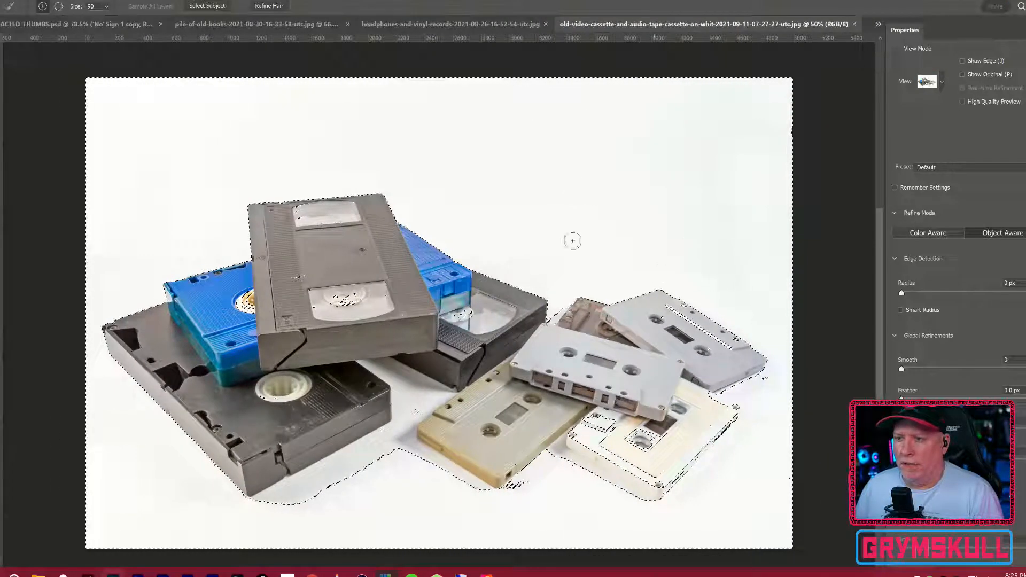
click(912, 313)
drag(902, 292, 925, 293)
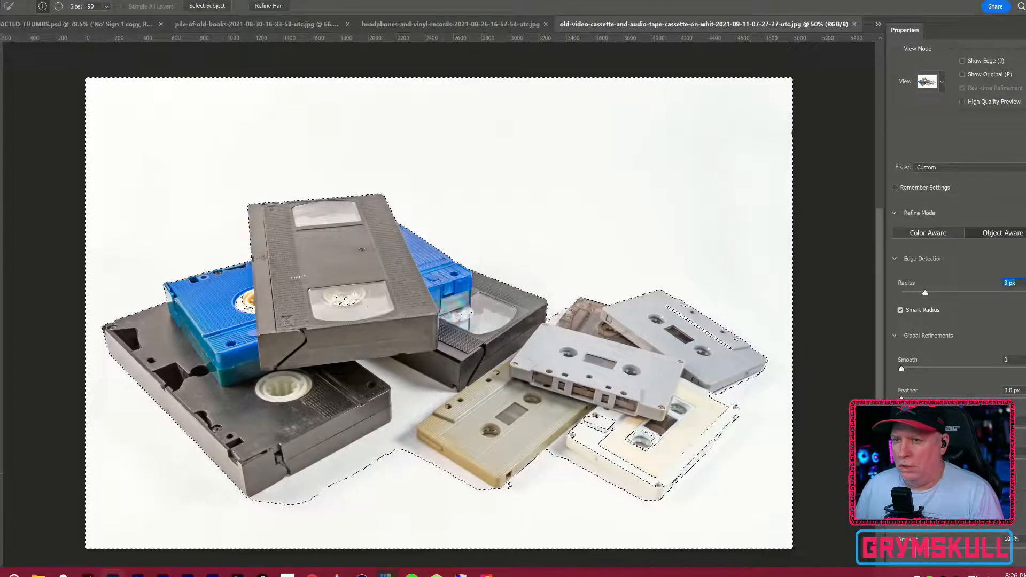
text(0)
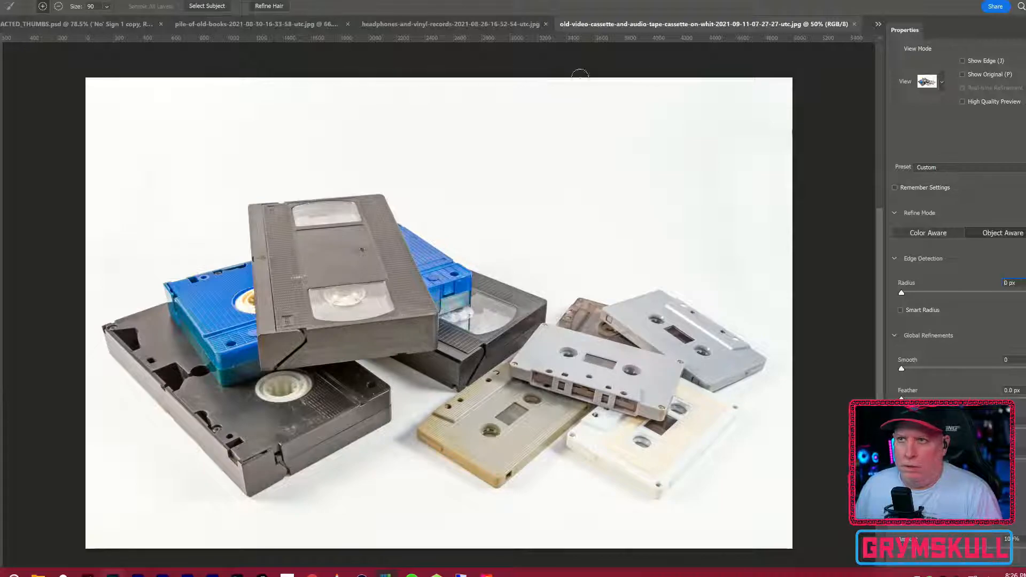
scroll(951, 342, down, 1)
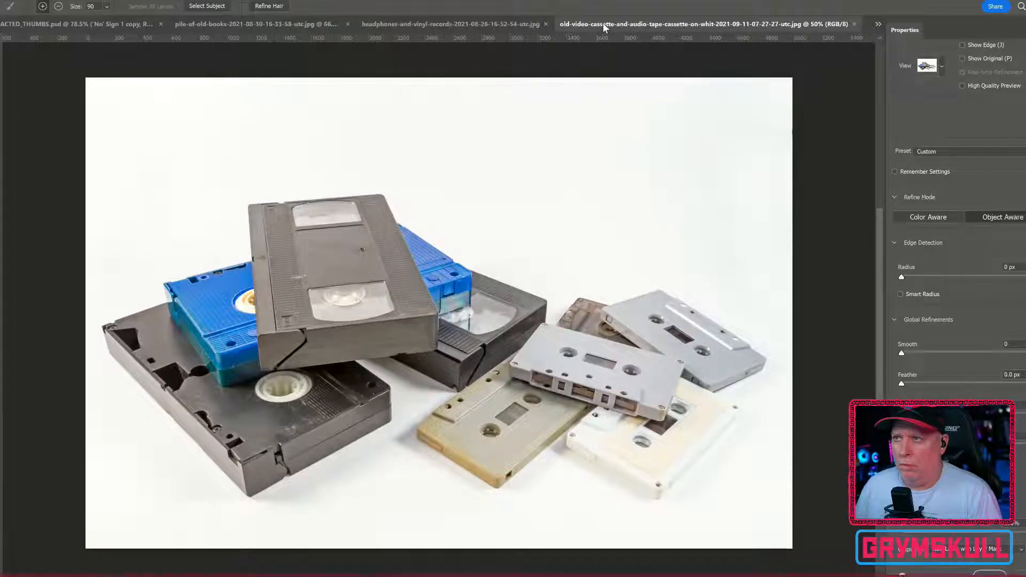
click(1022, 576)
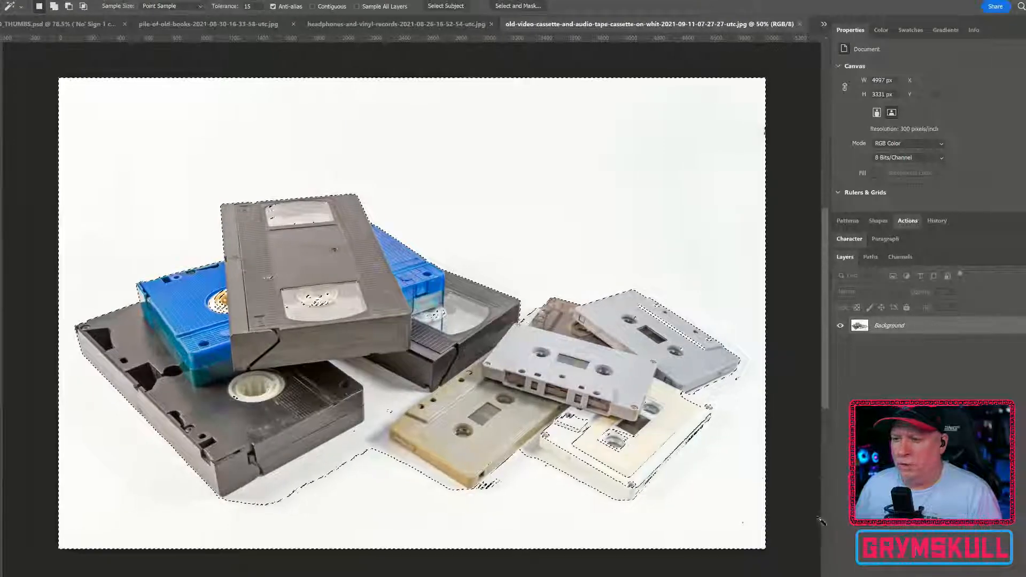
key(ctrl+d)
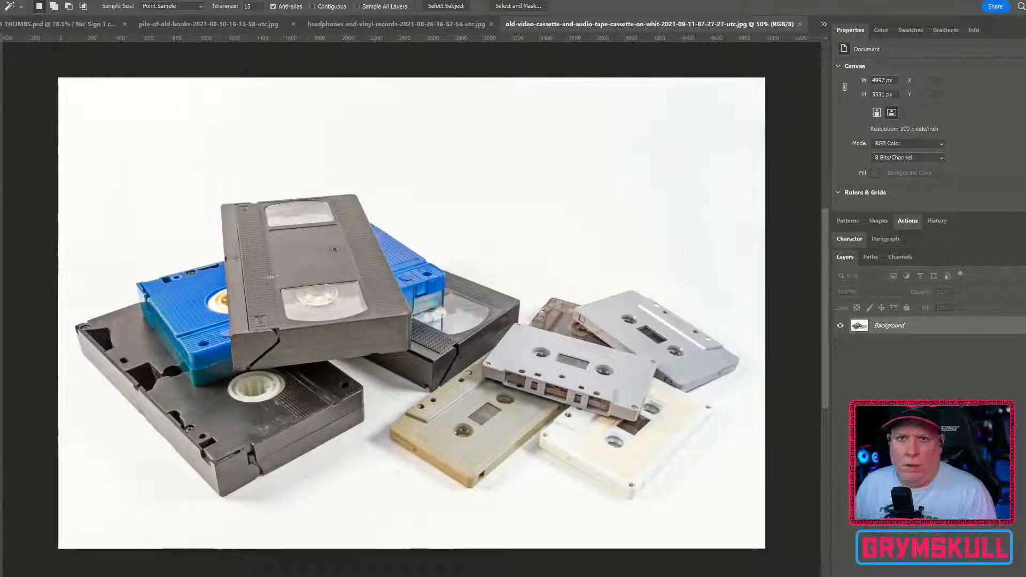
Step: Select the stack of four video cassettes with the Quick Selection Tool at a brush size of 150
right_click(1, 83)
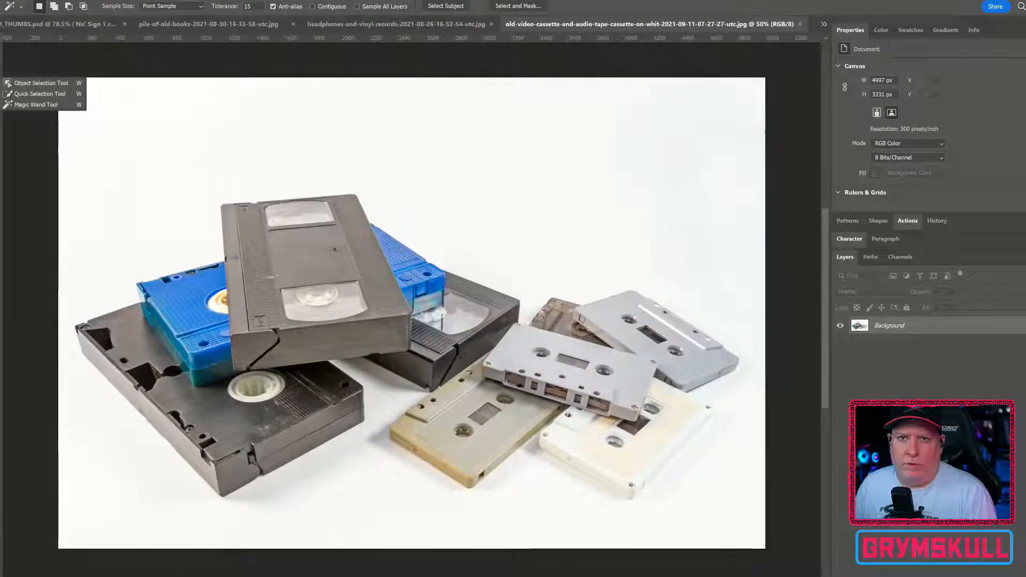
click(32, 94)
key(bracketright)
key(bracketright)
key(bracketright)
key(bracketright)
key(bracketright)
key(bracketright)
key(bracketright)
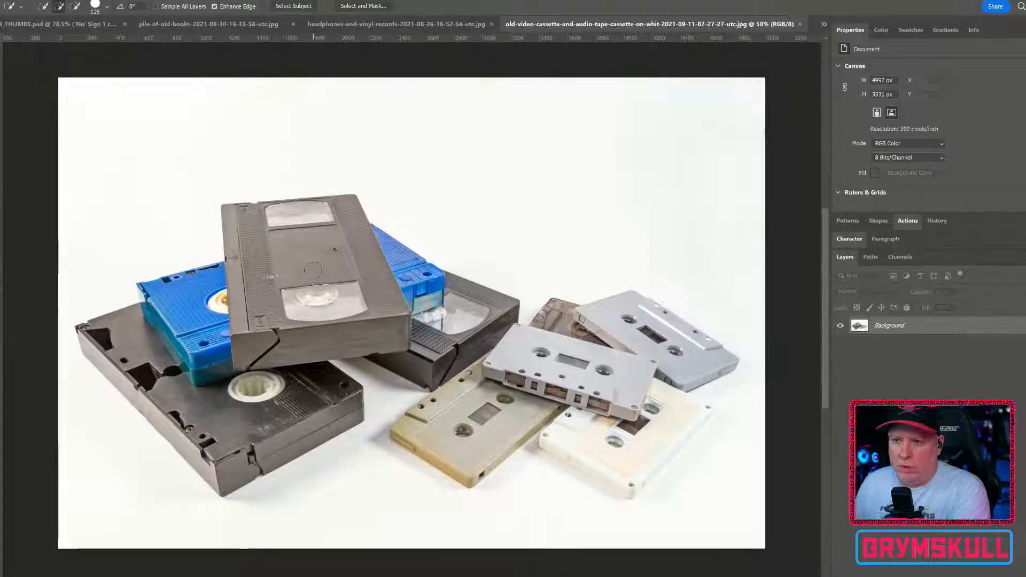
mouse_move(291, 241)
mouse_down()
mouse_move(256, 331)
mouse_move(222, 320)
mouse_move(182, 342)
mouse_move(145, 331)
mouse_move(154, 347)
mouse_move(111, 369)
mouse_move(160, 393)
mouse_move(136, 397)
mouse_move(174, 395)
mouse_move(219, 449)
mouse_move(305, 425)
mouse_move(317, 398)
mouse_up()
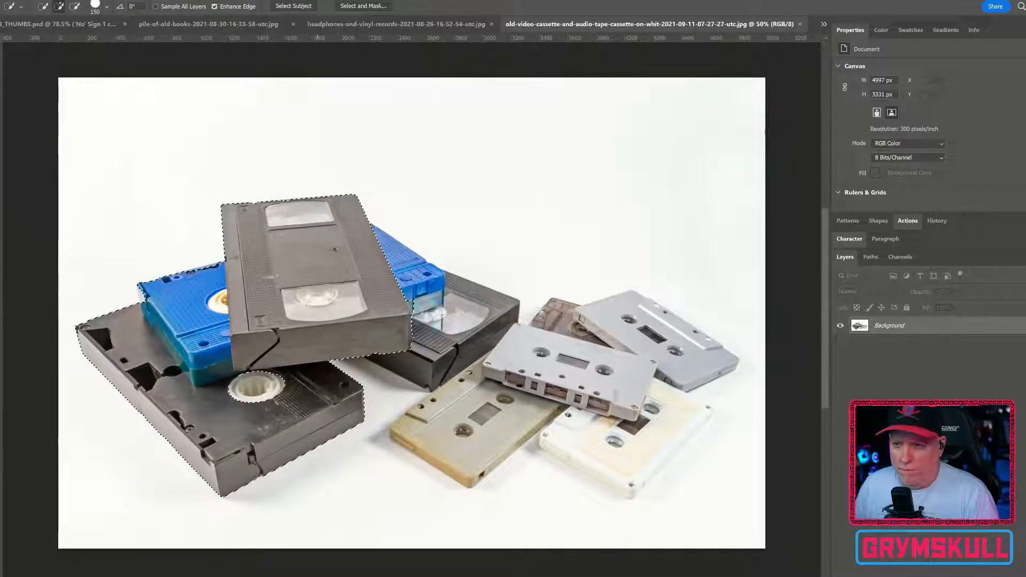
mouse_move(358, 315)
mouse_down()
mouse_move(391, 267)
mouse_move(419, 283)
mouse_move(428, 337)
mouse_move(465, 350)
mouse_move(453, 363)
mouse_move(486, 318)
mouse_up()
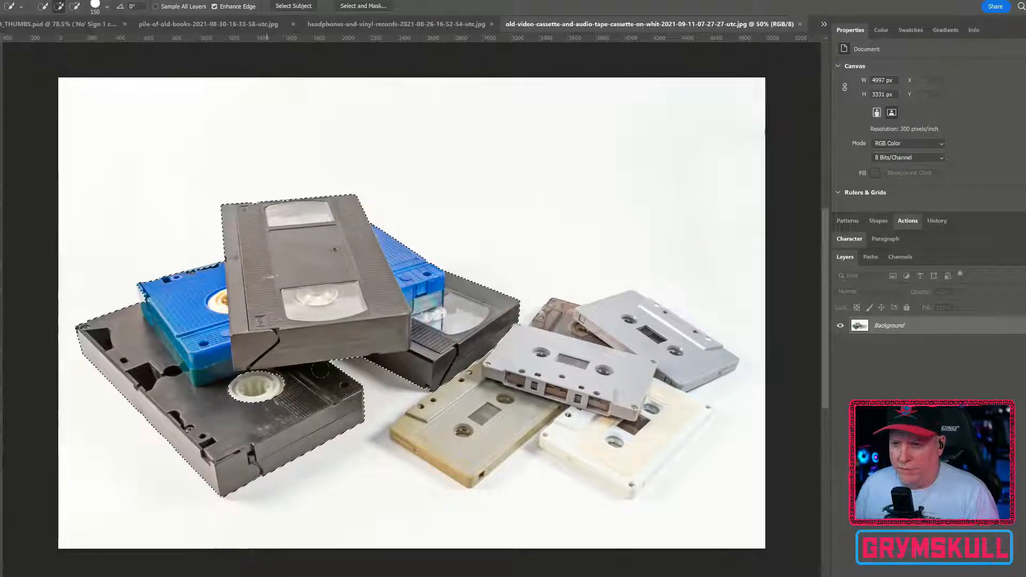
click(264, 406)
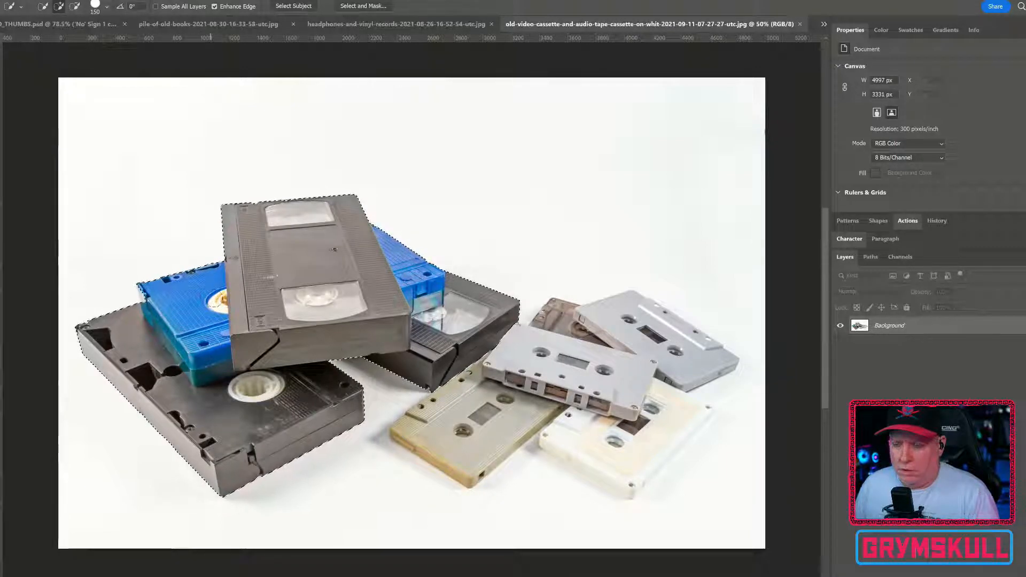
Step: Mask the photo layer to the video cassette selection and convert the masked layer to a smart object
click(930, 576)
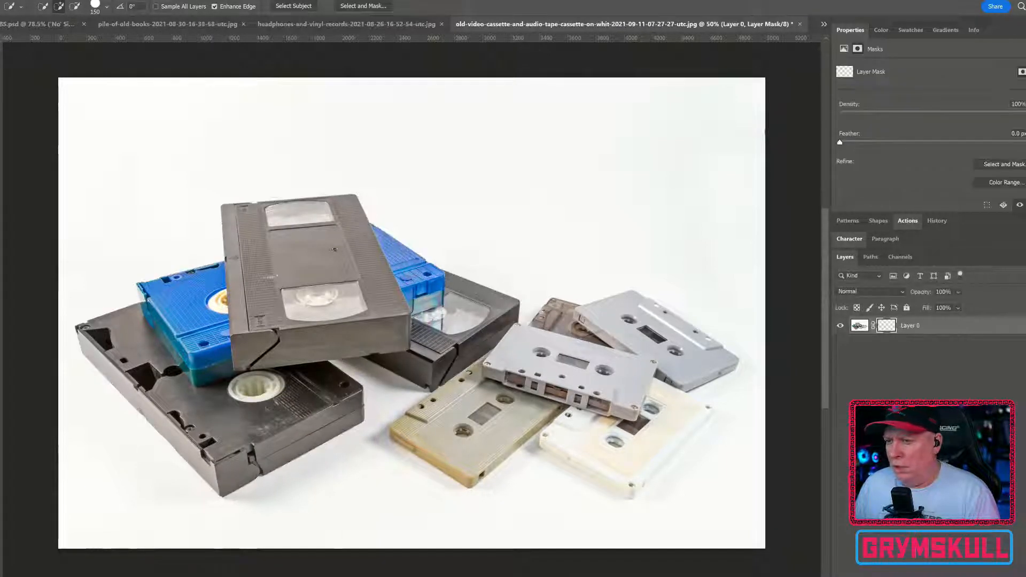
right_click(936, 321)
click(953, 323)
right_click(954, 323)
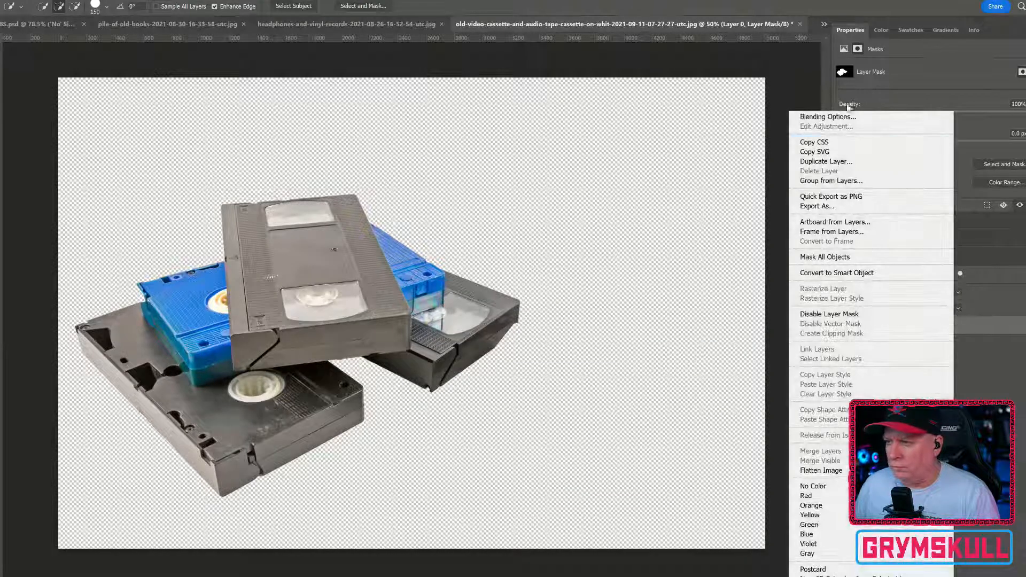
click(850, 272)
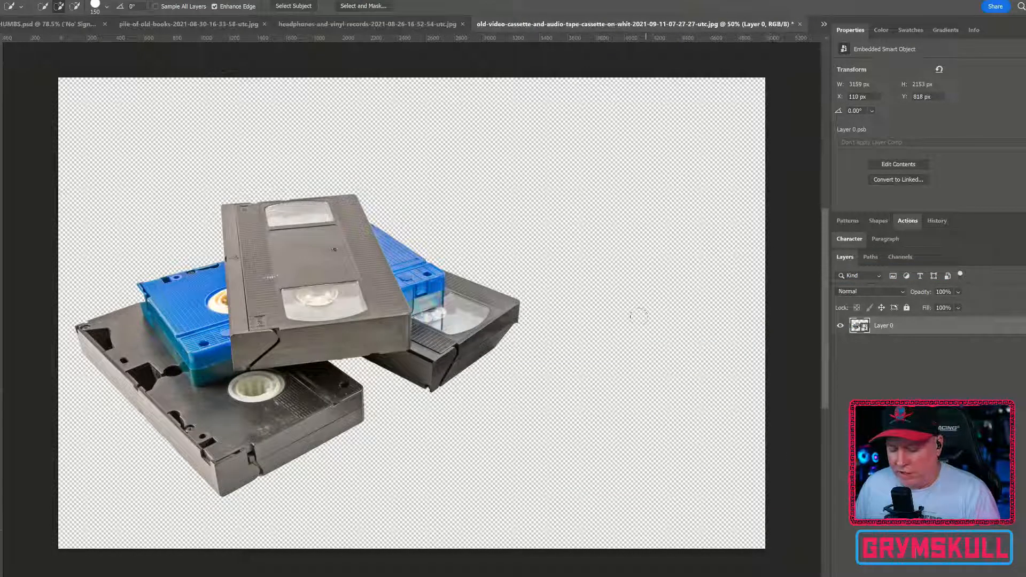
Step: Move the cut-out video cassettes into the ETHIOPIAATTACK artboard of REDACTED_THUMBS.psd
key(v)
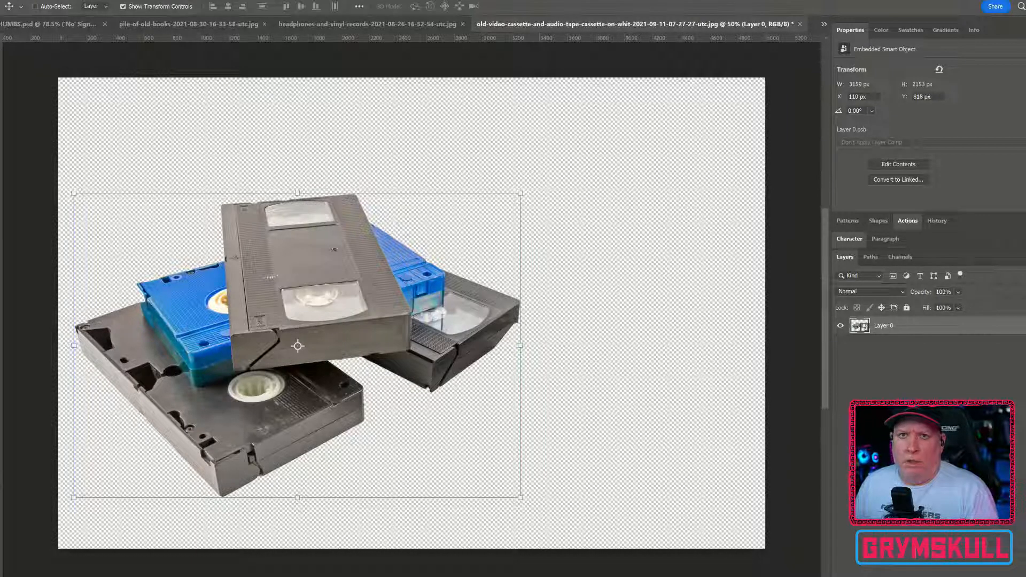
drag(318, 240, 559, 268)
scroll(529, 262, up, 9)
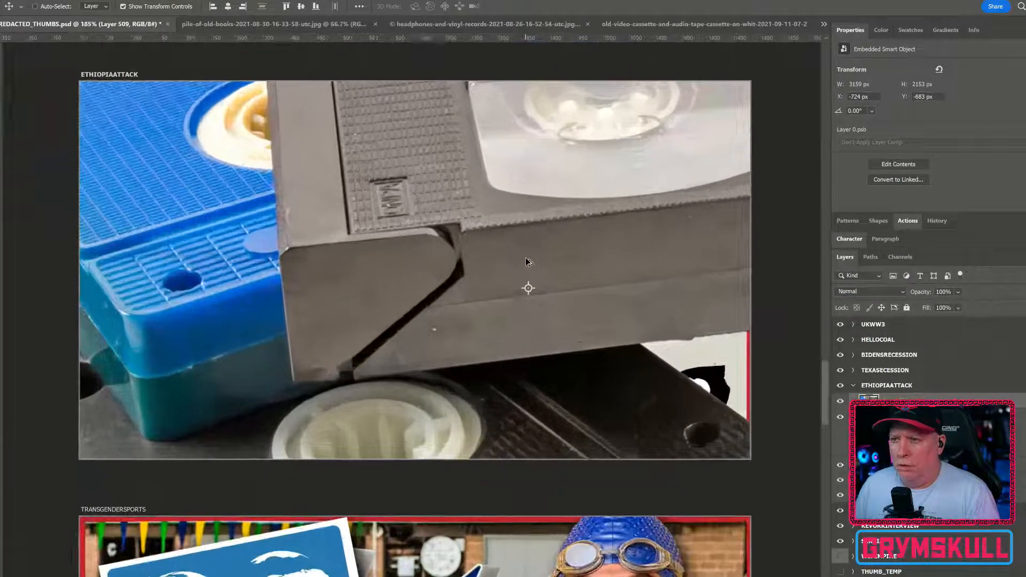
Step: Scale the video cassettes to about 528 × 359 px and place them over the lower-left part of the red prohibition sign
drag(517, 248, 533, 281)
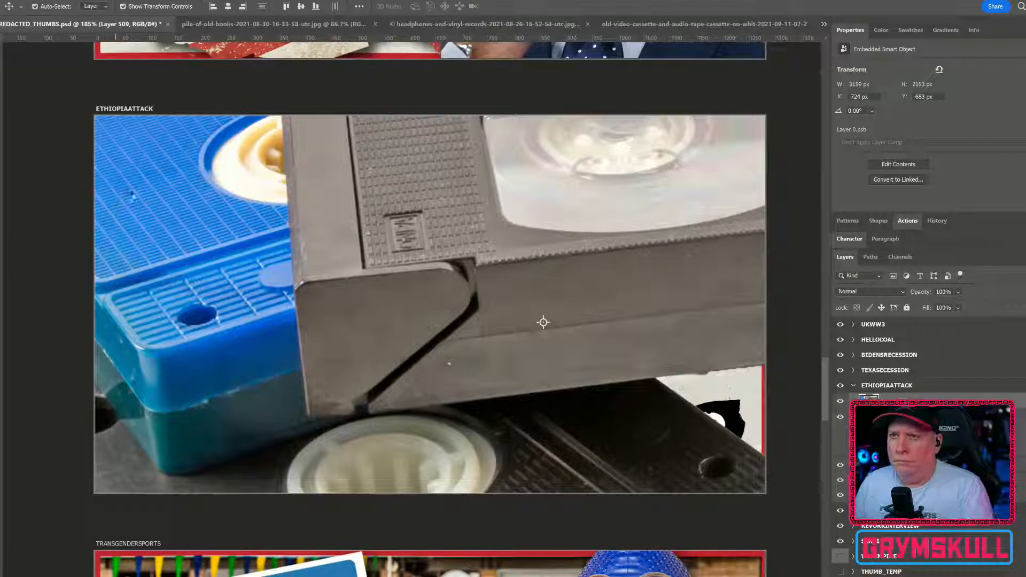
key(ctrl+t)
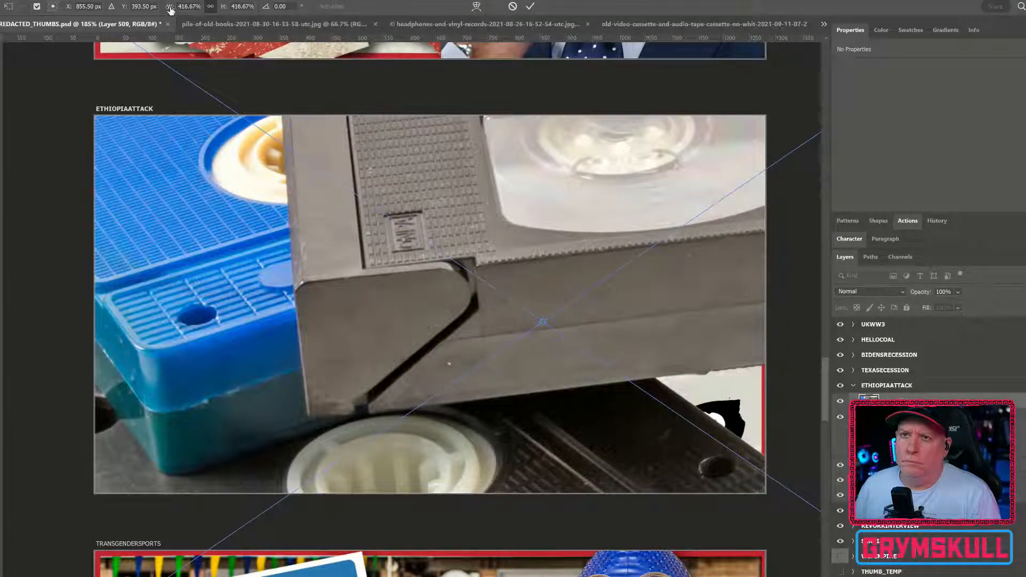
drag(168, 9, 139, 45)
drag(221, 8, 165, 21)
drag(570, 239, 356, 255)
drag(226, 6, 196, 9)
drag(410, 278, 342, 326)
key(Return)
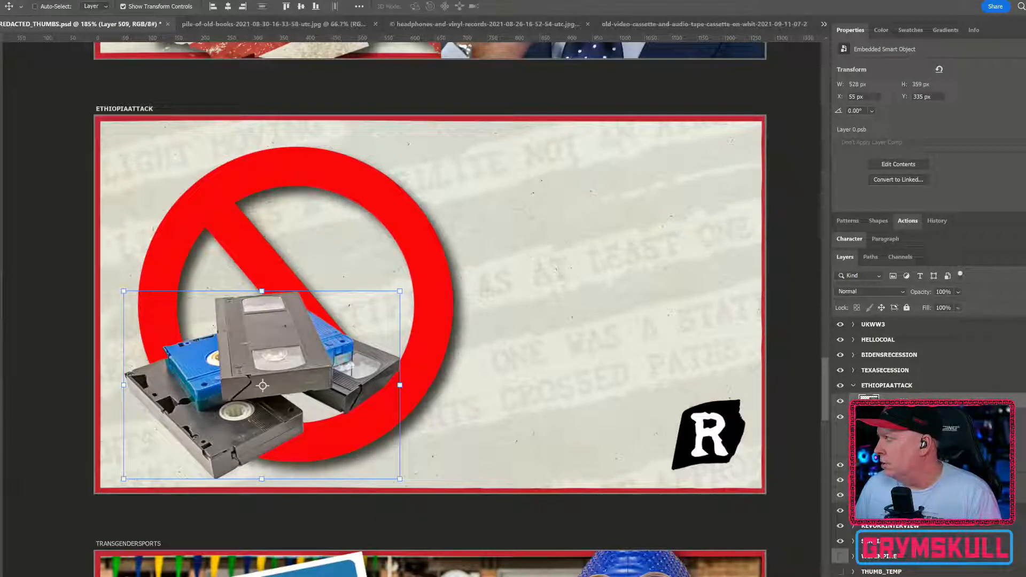
Step: Select the headphones and record stack in the headphones-and-vinyl-records photo with Select Subject and mask the layer to that selection
click(422, 25)
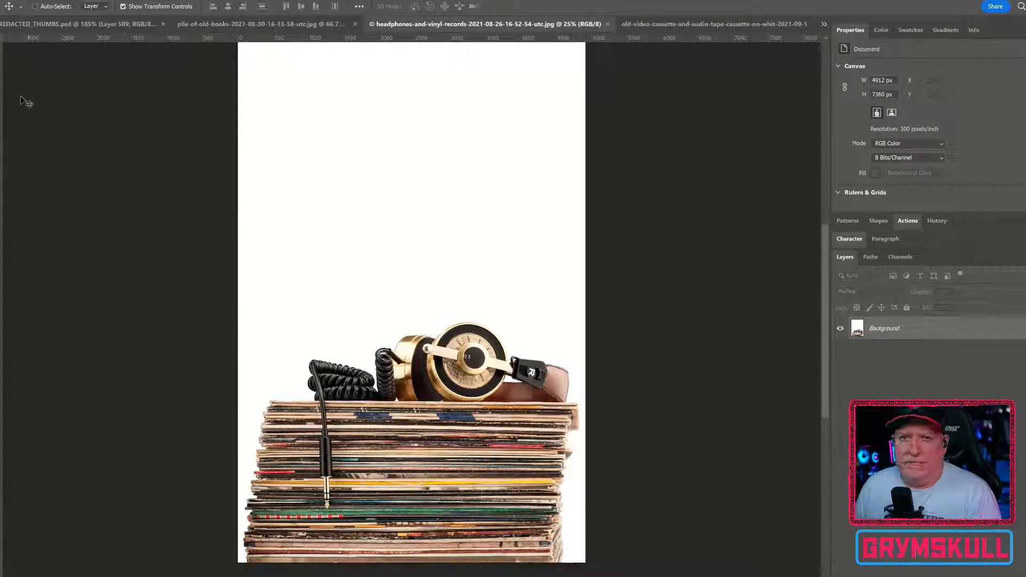
click(1, 82)
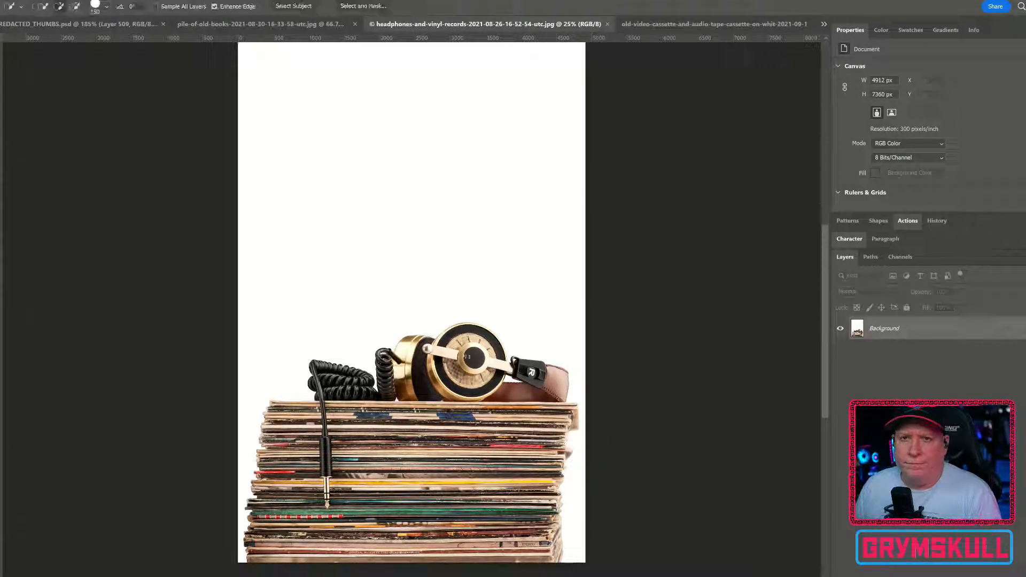
click(26, 104)
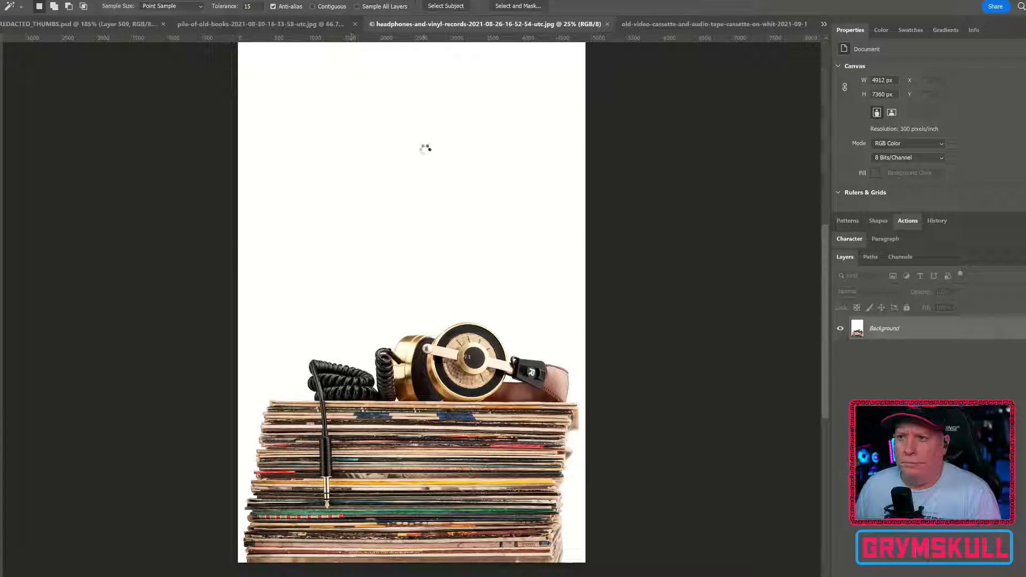
click(446, 6)
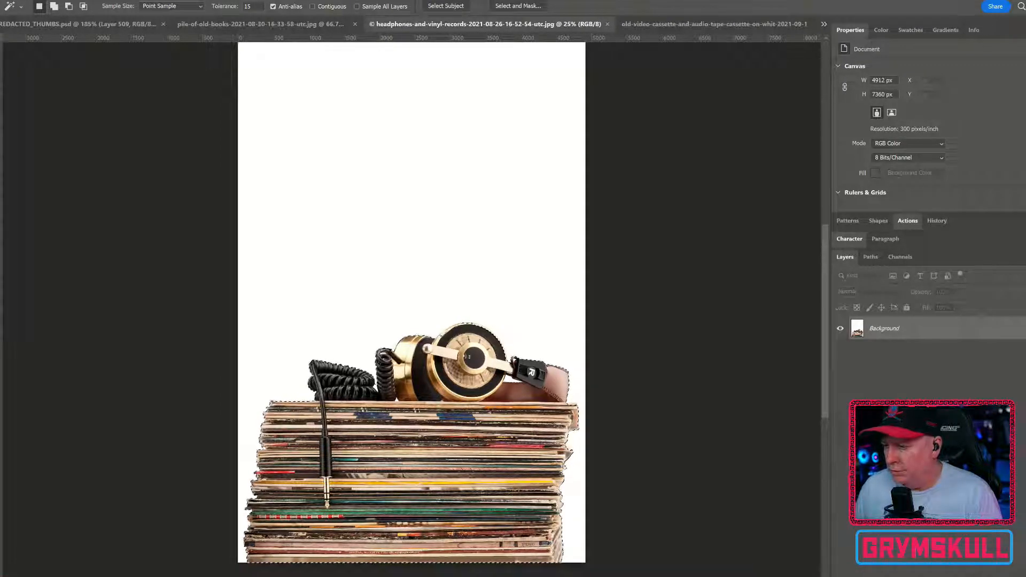
click(956, 575)
Step: Convert the masked headphones and records layer to a smart object and move it into the ETHIOPIAATTACK artboard of REDACTED_THUMBS.psd
right_click(919, 333)
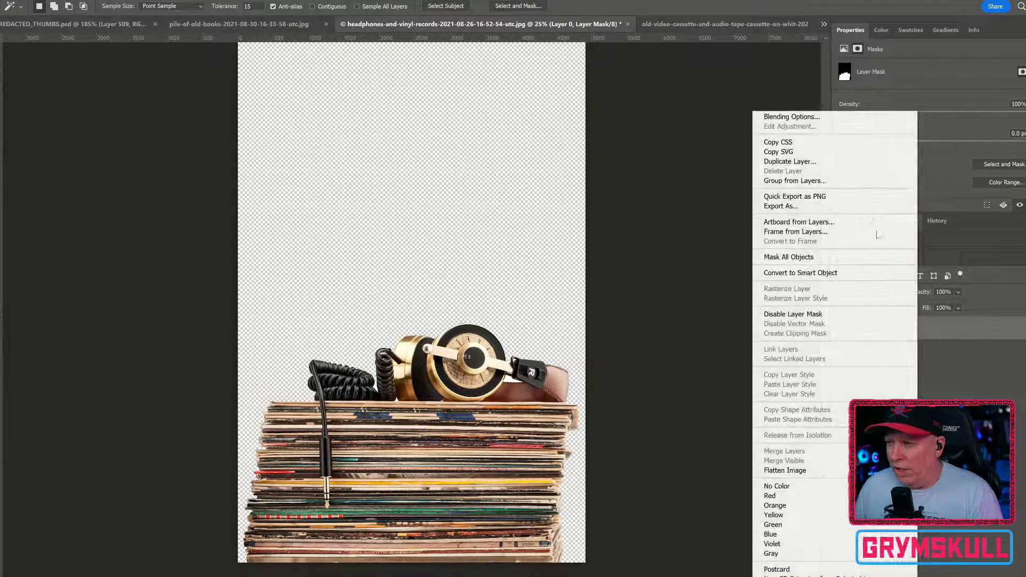
click(862, 278)
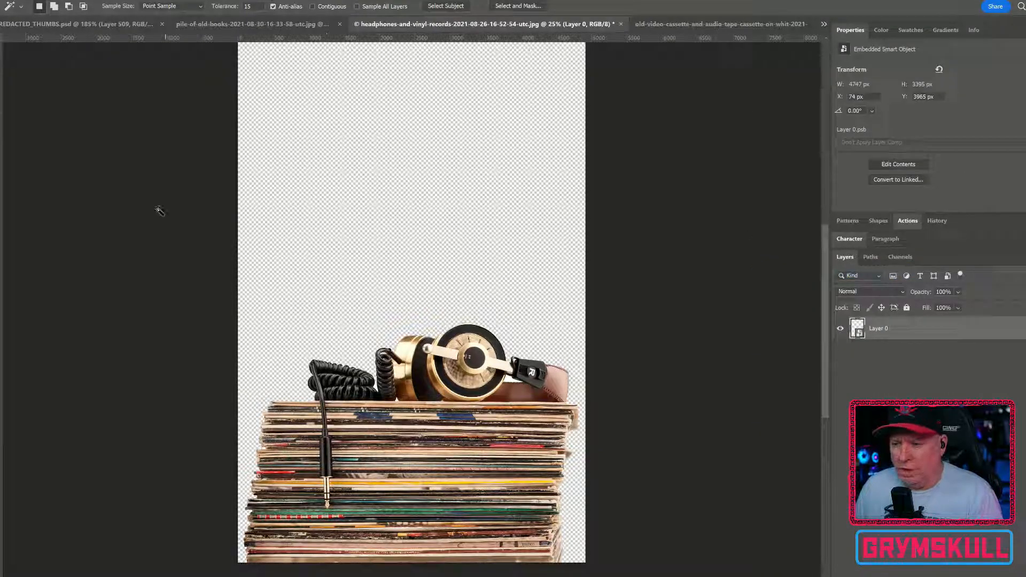
key(v)
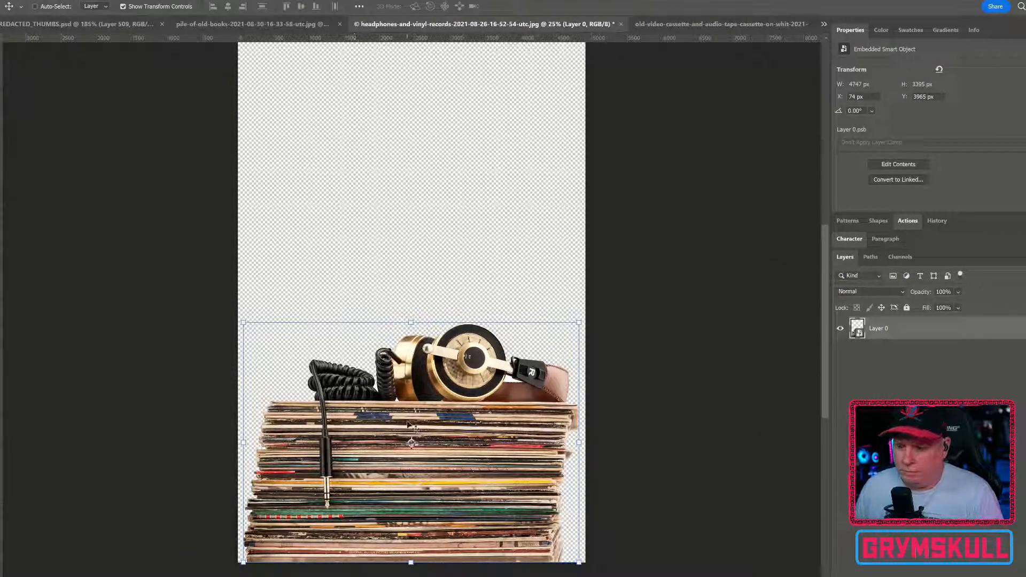
drag(485, 422, 499, 382)
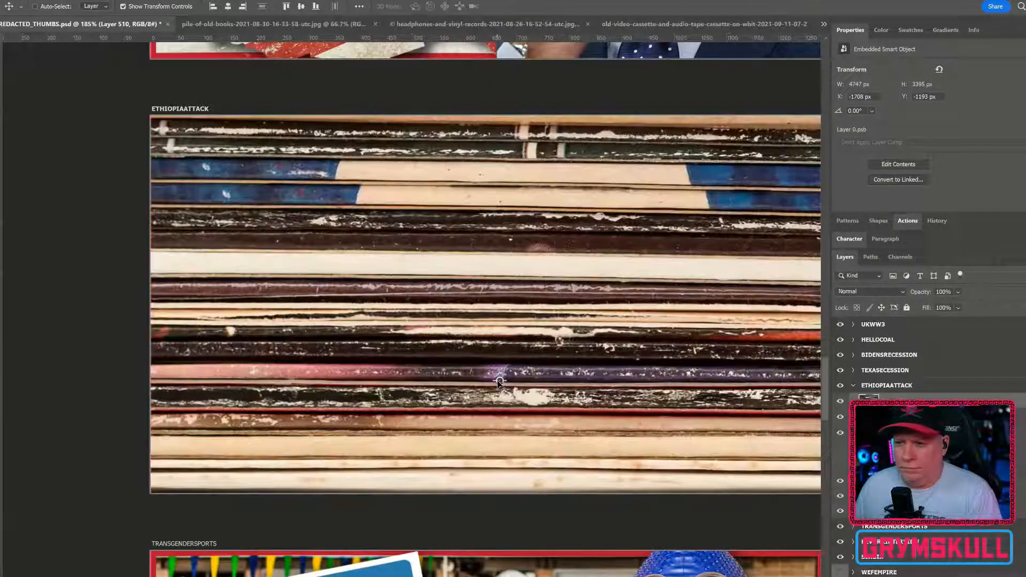
Step: Scale the headphones and record stack to about 520 × 372 px and place it beside the video cassettes at about X 335, Y 319 px
key(ctrl+t)
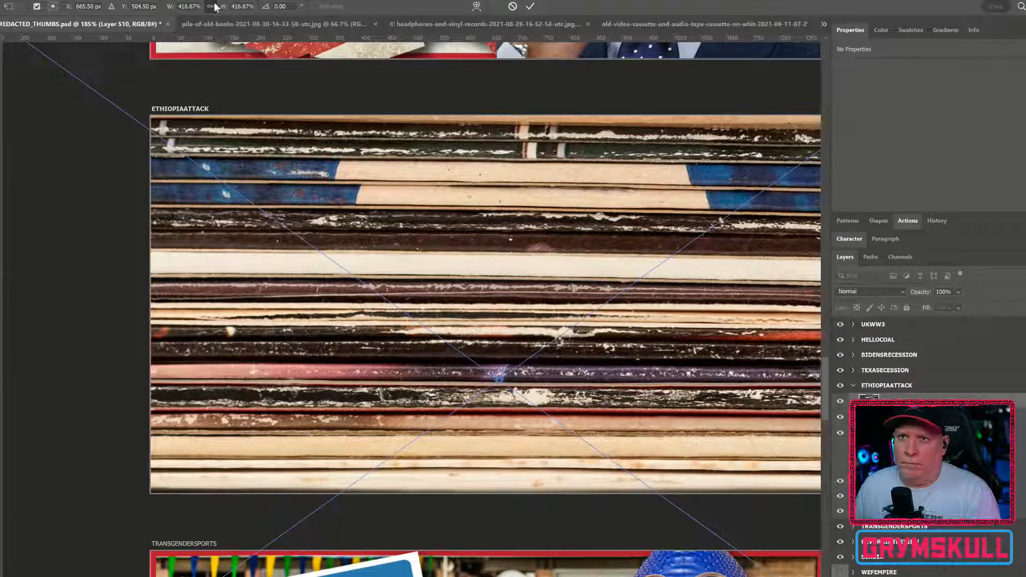
drag(224, 10, 73, 27)
drag(221, 10, 157, 20)
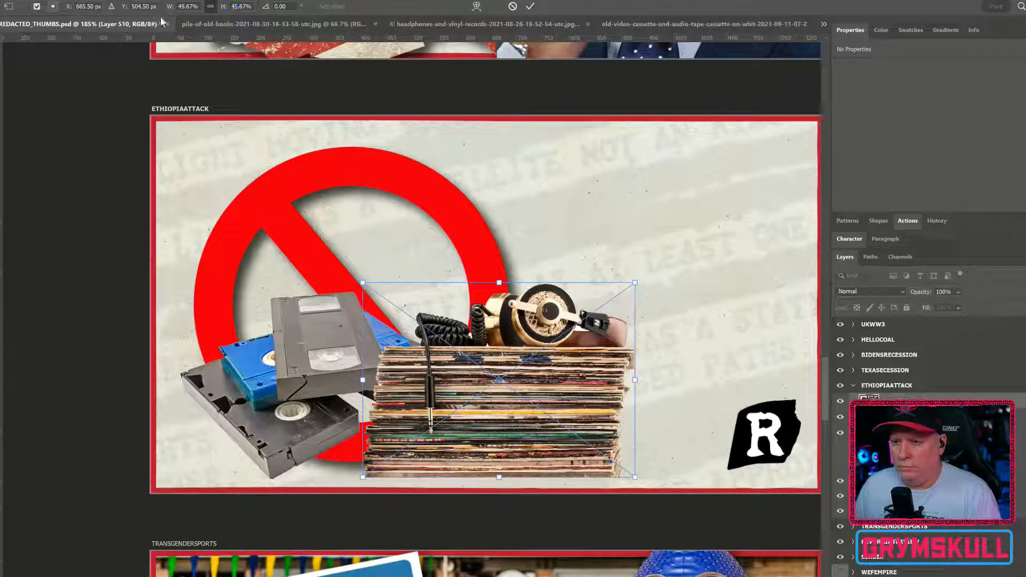
drag(568, 401, 531, 402)
key(Return)
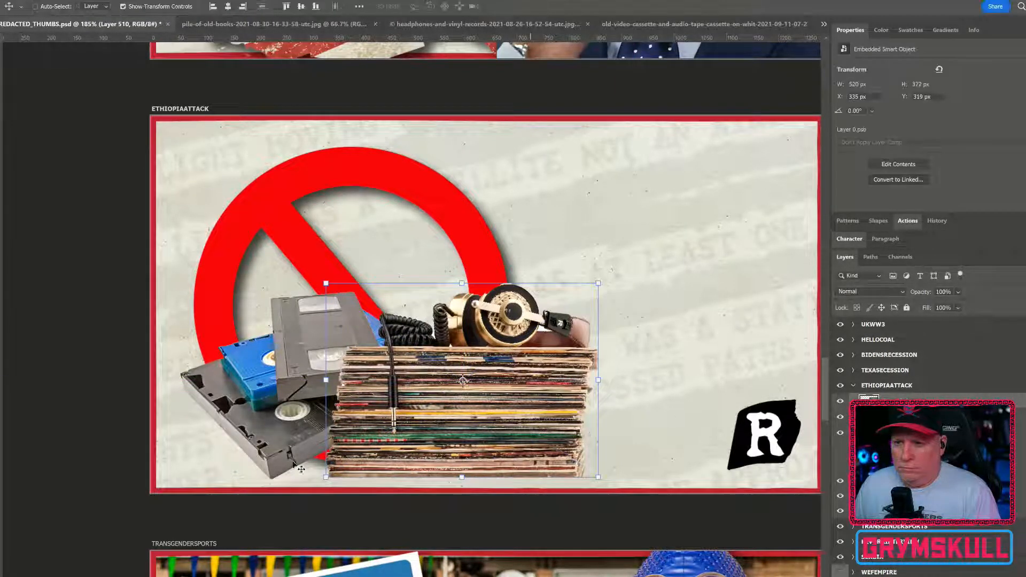
Step: Shift the video cassettes left to about X 18, Y 337 px and switch to the pile-of-old-books photo
ctrl+click(282, 462)
drag(291, 452, 272, 455)
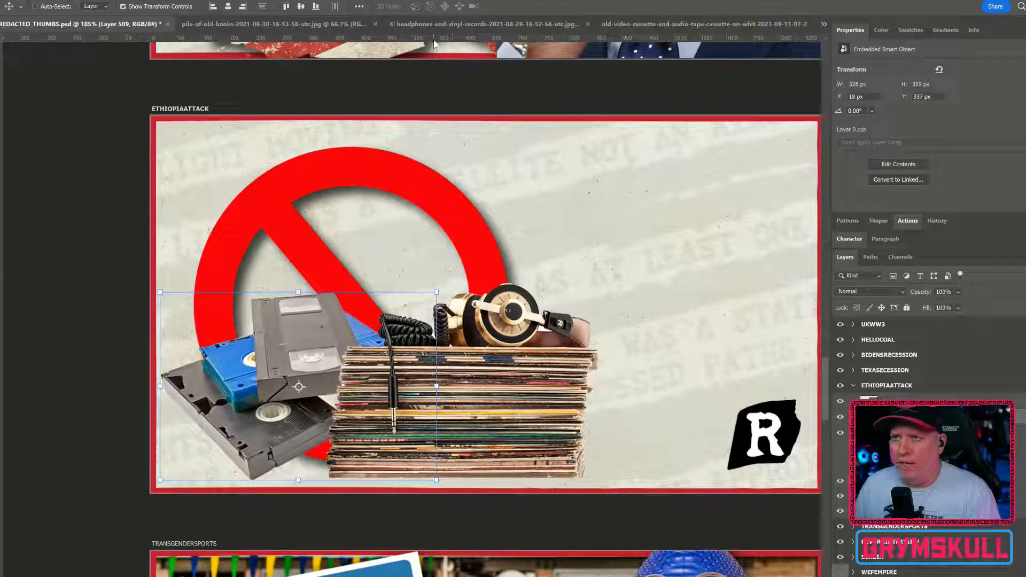
click(300, 23)
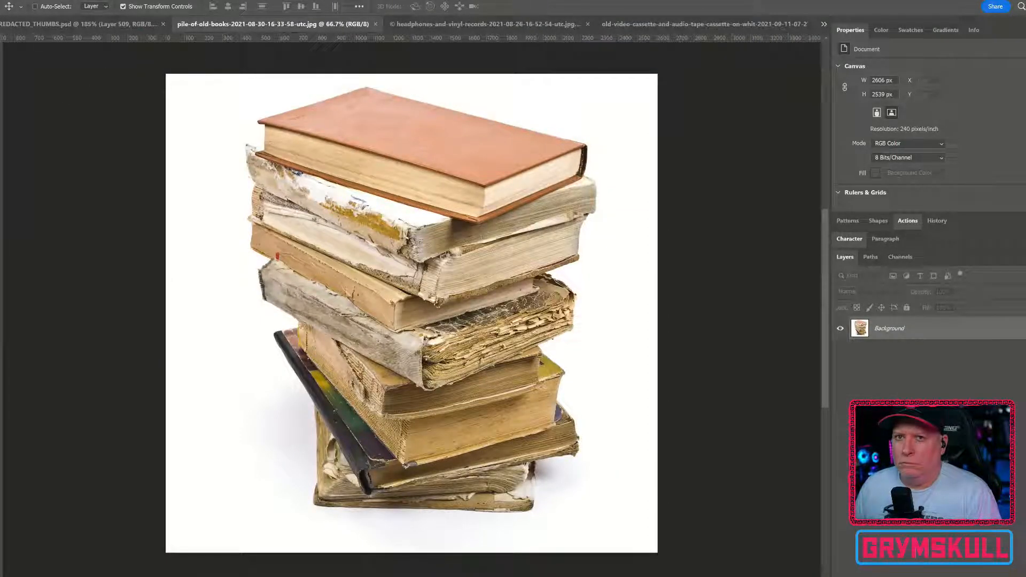
key(l)
click(237, 5)
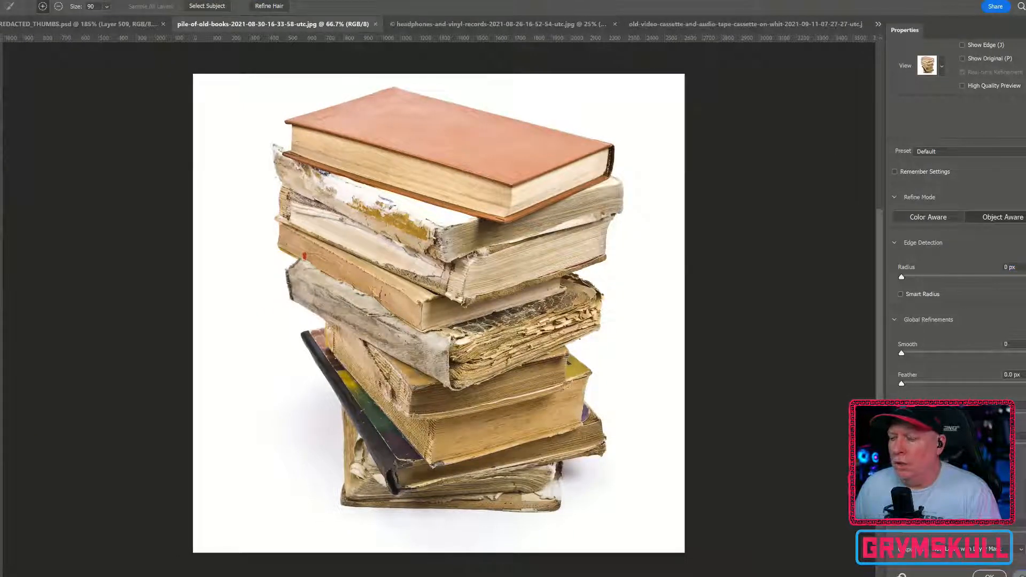
key(Escape)
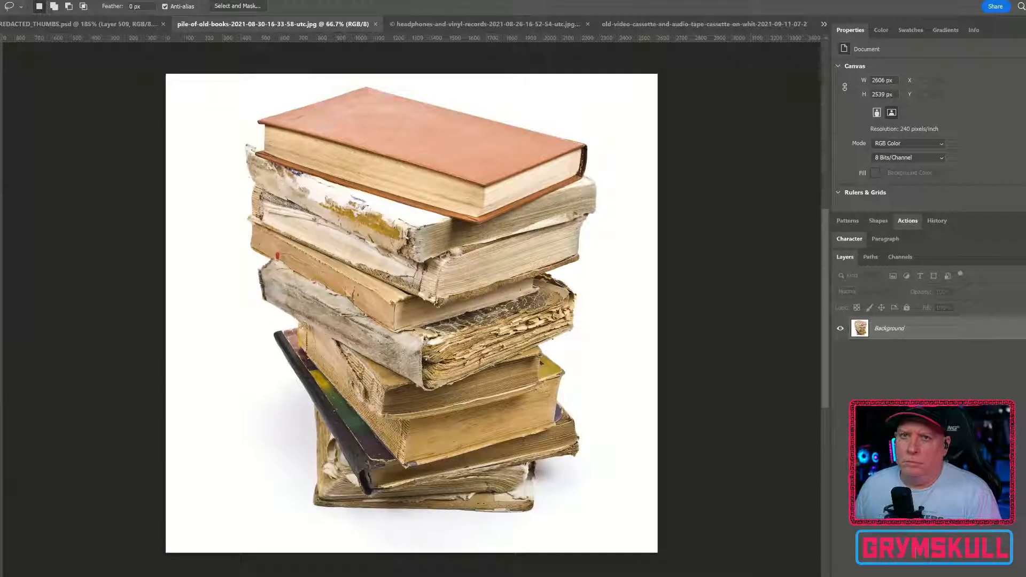
Step: Select the pile of old books with Select Subject and mask the photo layer to that selection
key(w)
click(446, 6)
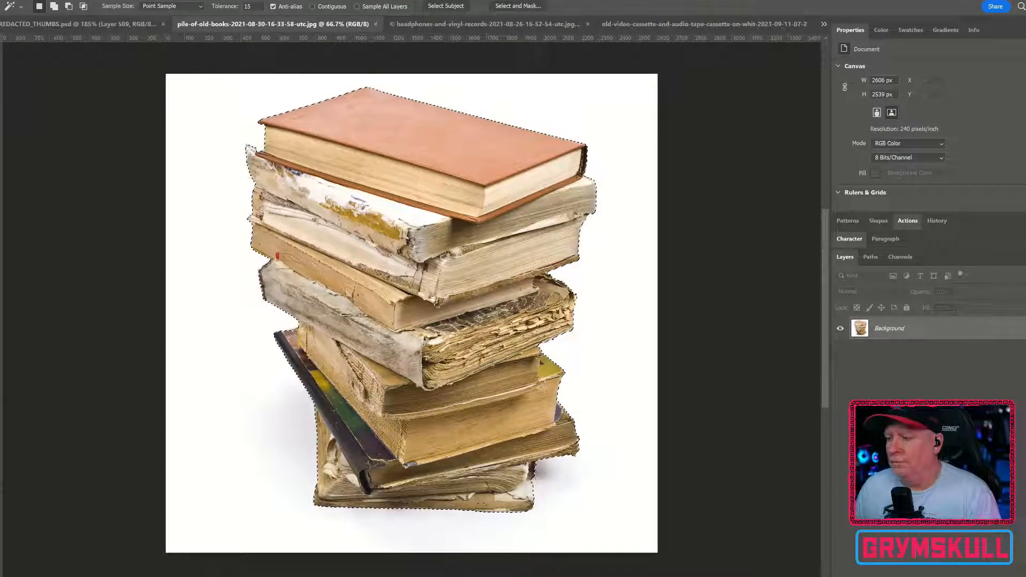
click(870, 558)
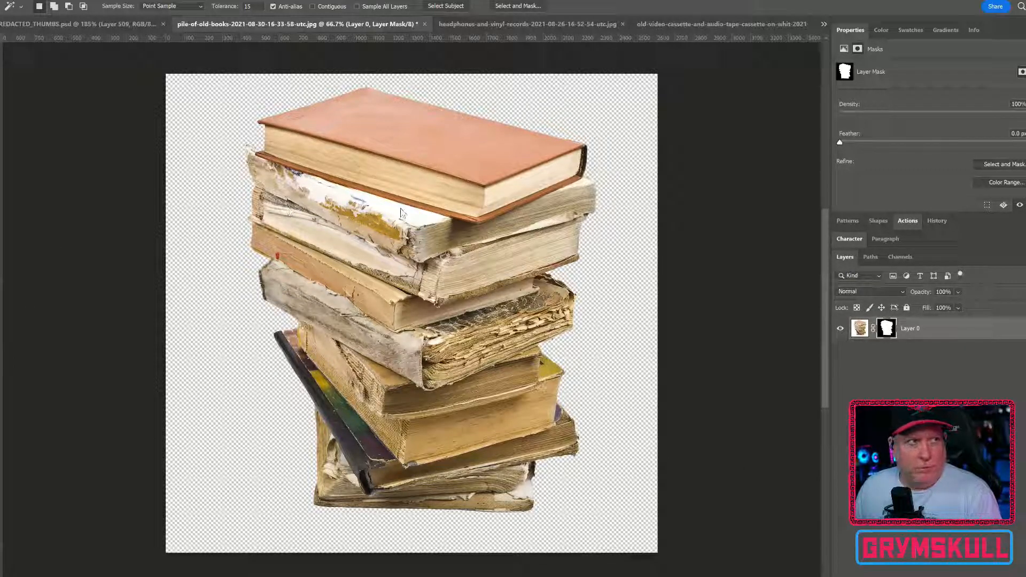
Step: Convert the masked books layer to a smart object and move it into the ETHIOPIAATTACK artboard of REDACTED_THUMBS.psd
right_click(967, 326)
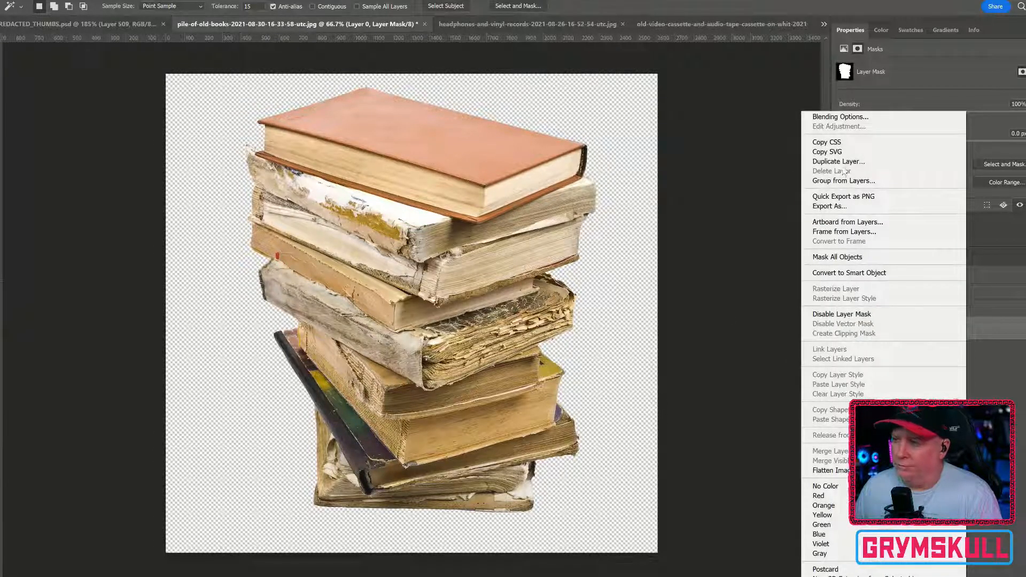
click(879, 278)
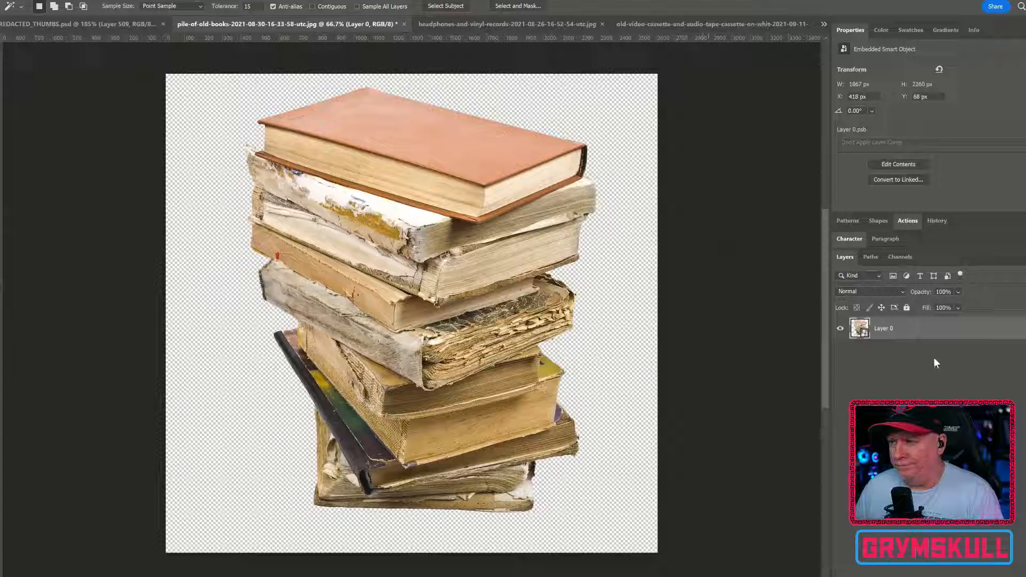
key(v)
drag(556, 168, 396, 300)
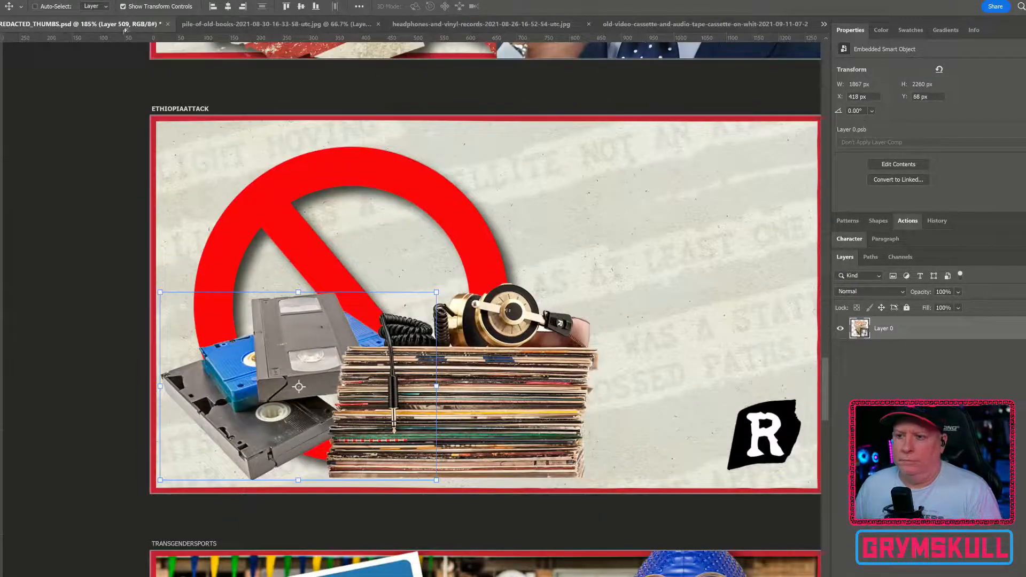
drag(464, 328, 458, 323)
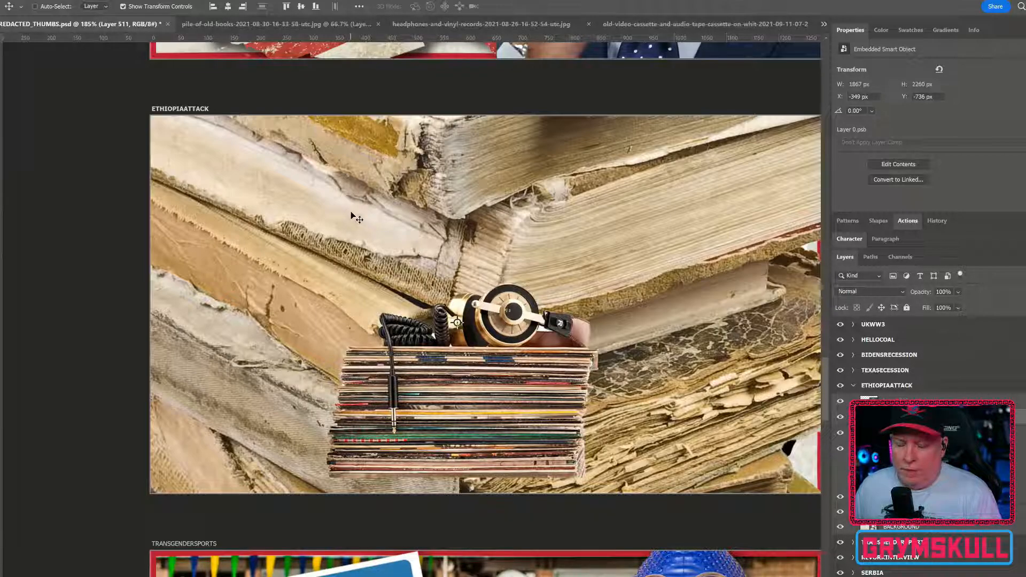
Step: Scale the pile of books to about 408 × 495 px and place it behind the records at about X 270, Y 101 px
scroll(351, 210, down, 4)
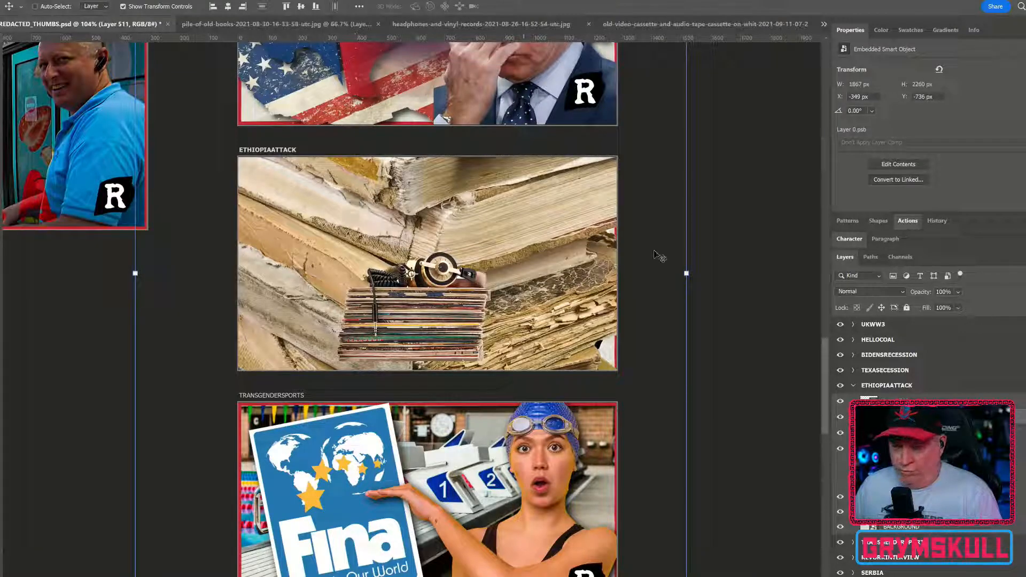
drag(689, 273, 495, 261)
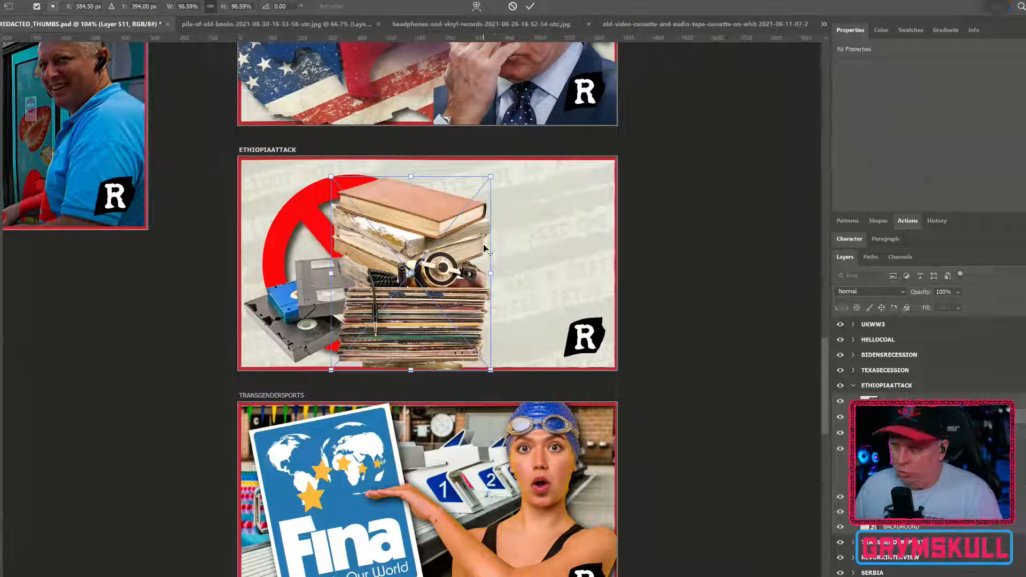
drag(432, 220, 405, 207)
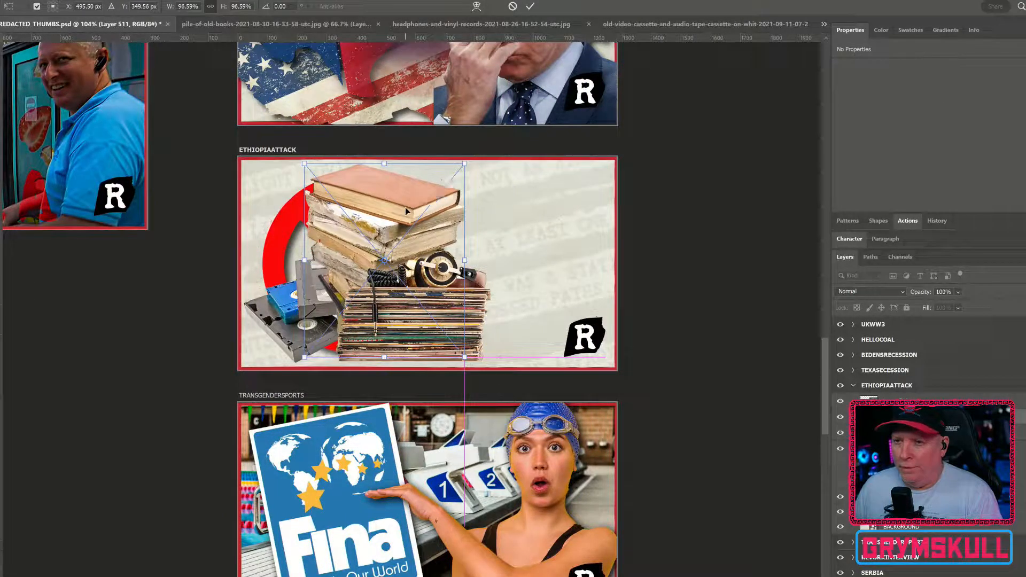
drag(479, 263, 443, 260)
drag(413, 240, 407, 239)
key(Return)
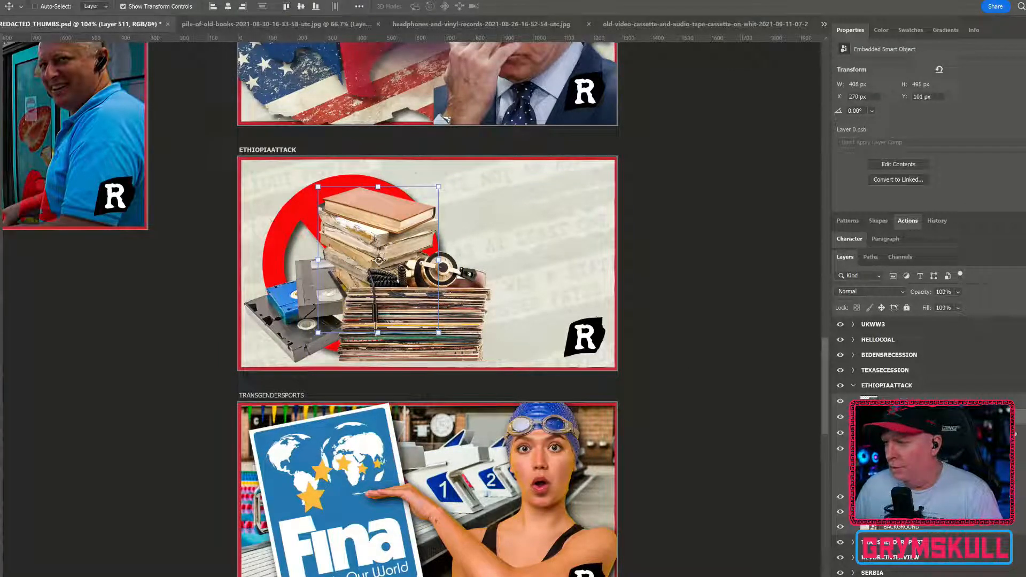
Step: Add a drop shadow with 71% opacity and 21 px distance to the books, and bring the video cassettes layer in front of the records
double_click(1024, 420)
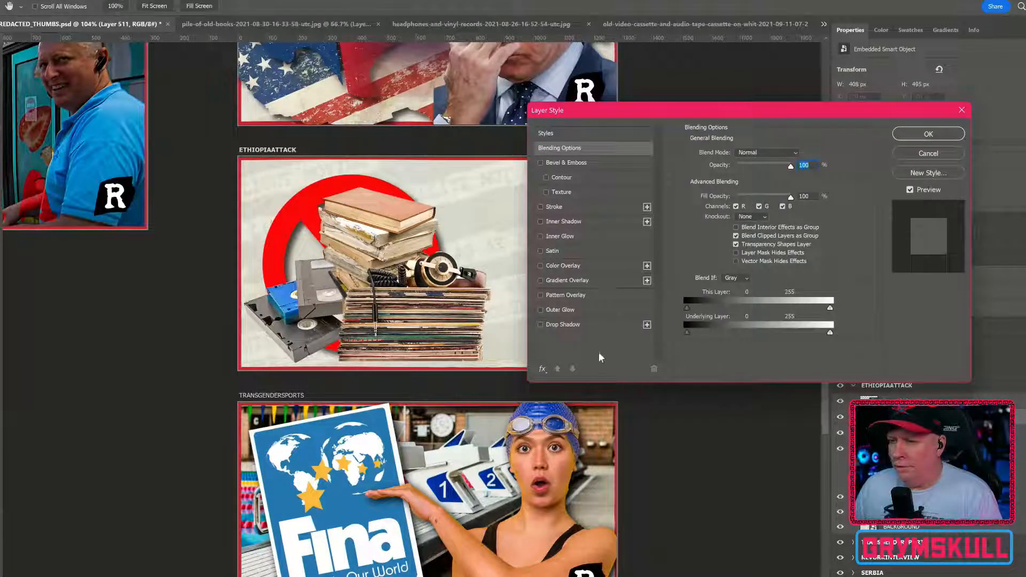
click(567, 325)
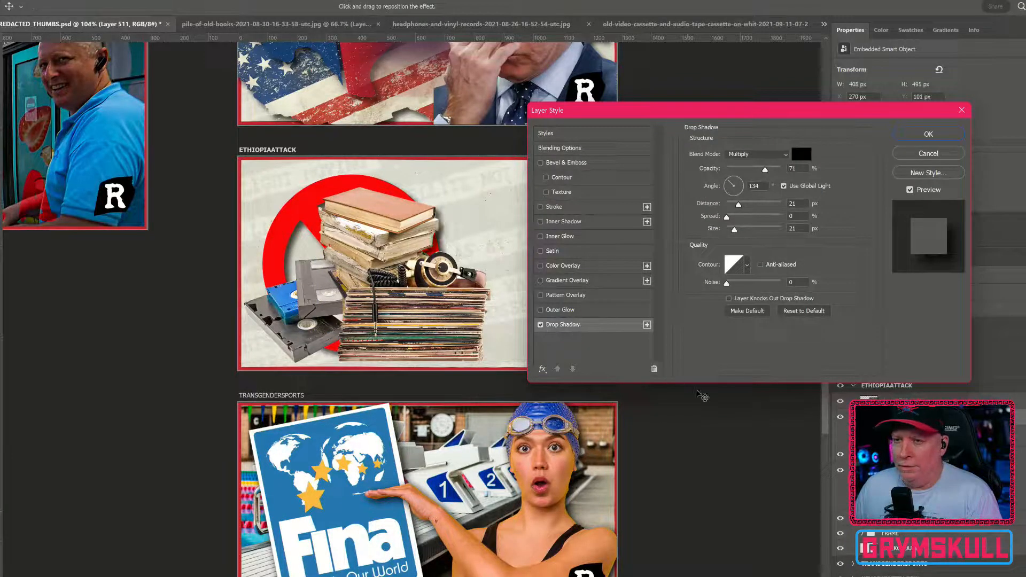
click(945, 135)
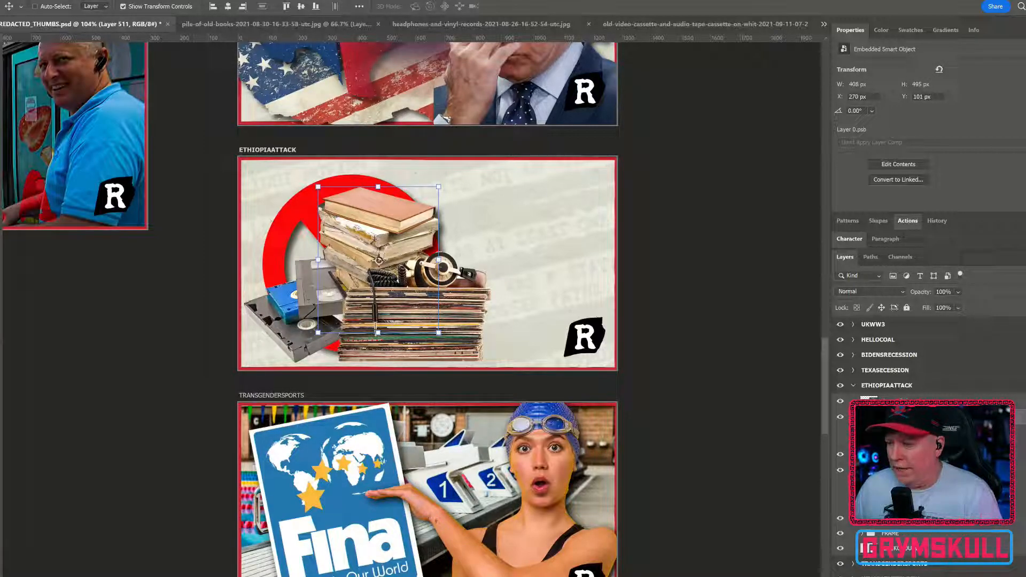
drag(932, 454, 932, 394)
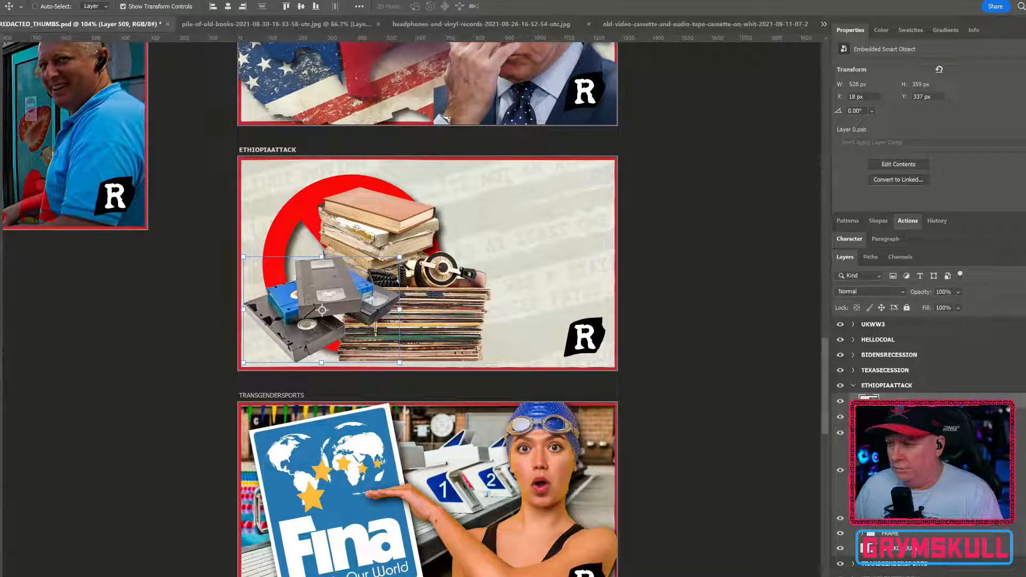
Step: Add a drop shadow to the video cassettes and shift them into the artboard's lower-left corner at about X -10, Y 360 px
double_click(1024, 407)
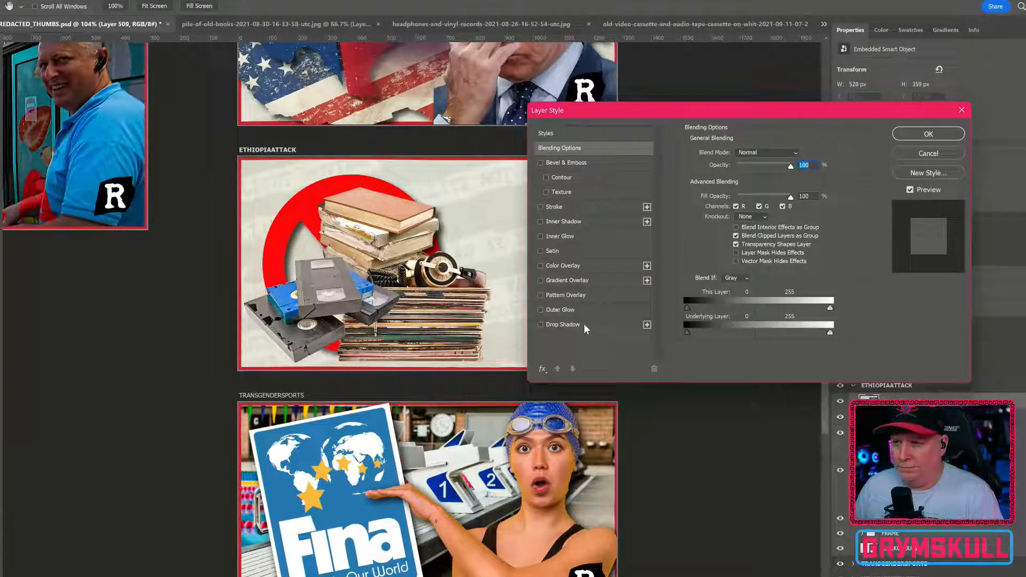
click(562, 321)
click(924, 135)
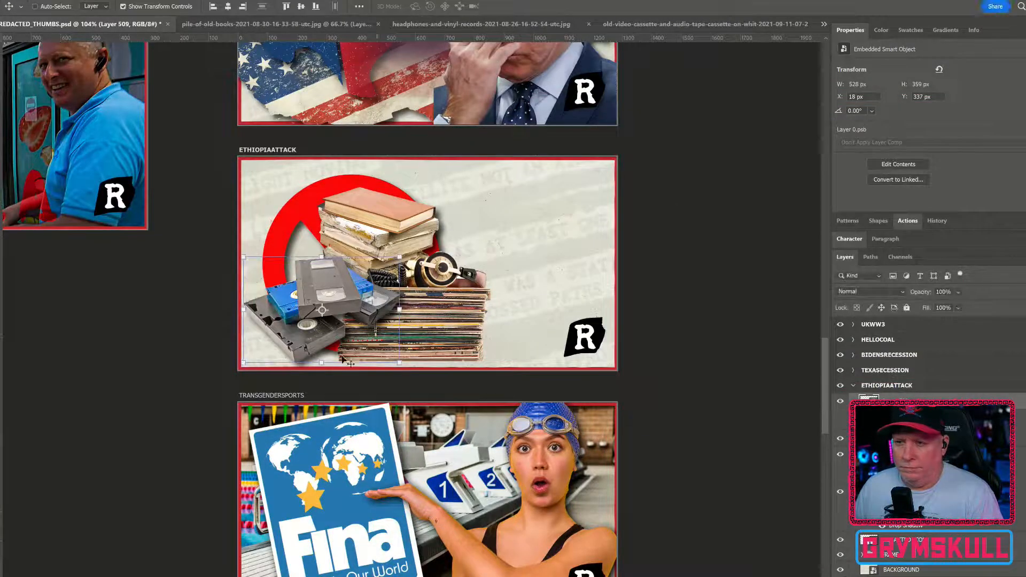
drag(312, 349, 297, 361)
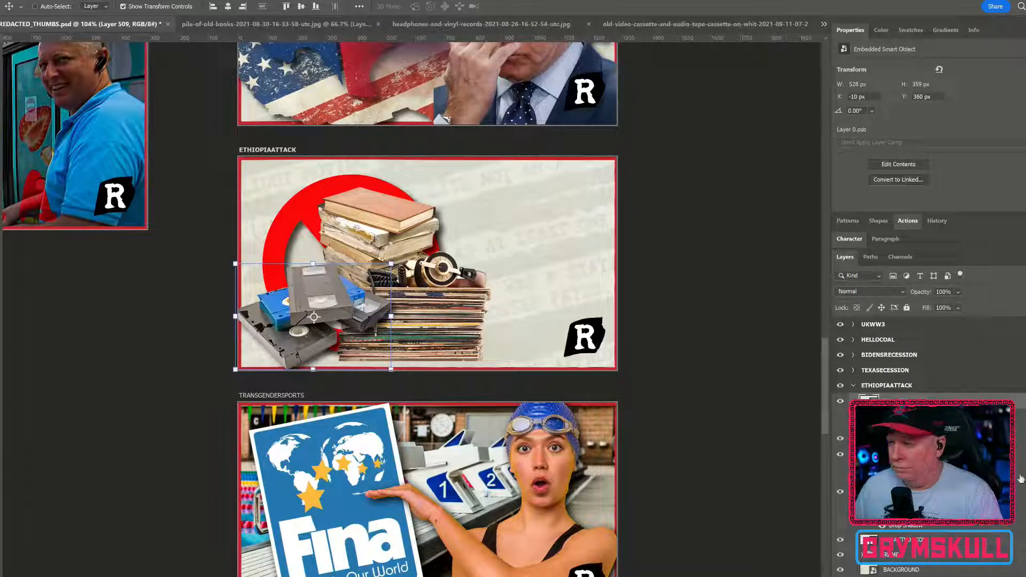
Step: Add a drop shadow with 71% opacity to the headphones and records, and shift the pile of books to about X 220, Y 87 px
double_click(1019, 439)
click(566, 324)
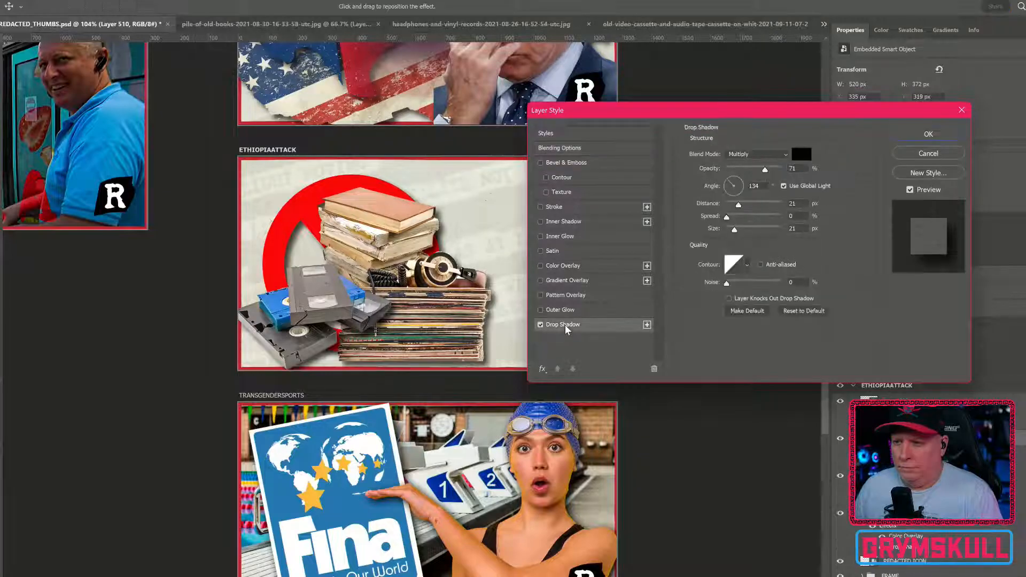
click(956, 138)
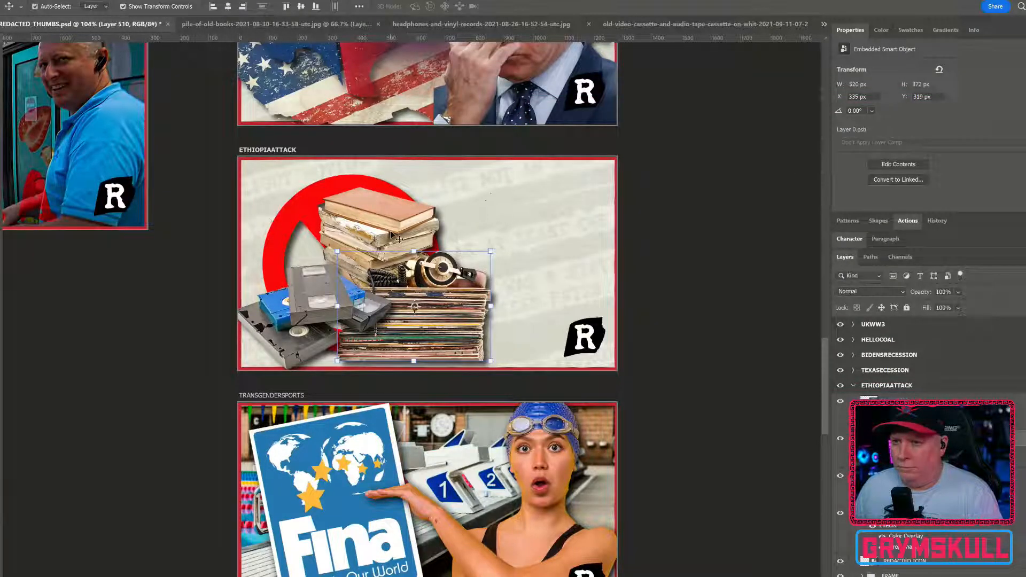
drag(385, 227, 373, 225)
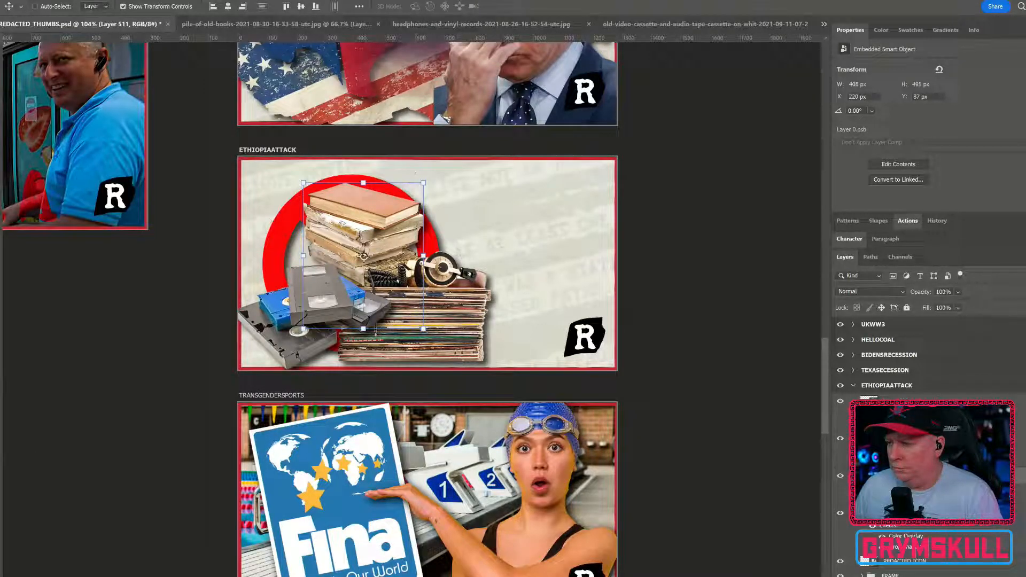
Step: Bring the red prohibition sign in front of all the cut-outs and shift it to about X 116, Y 50 px
scroll(940, 465, down, 1)
drag(940, 480, 939, 370)
drag(401, 306, 419, 301)
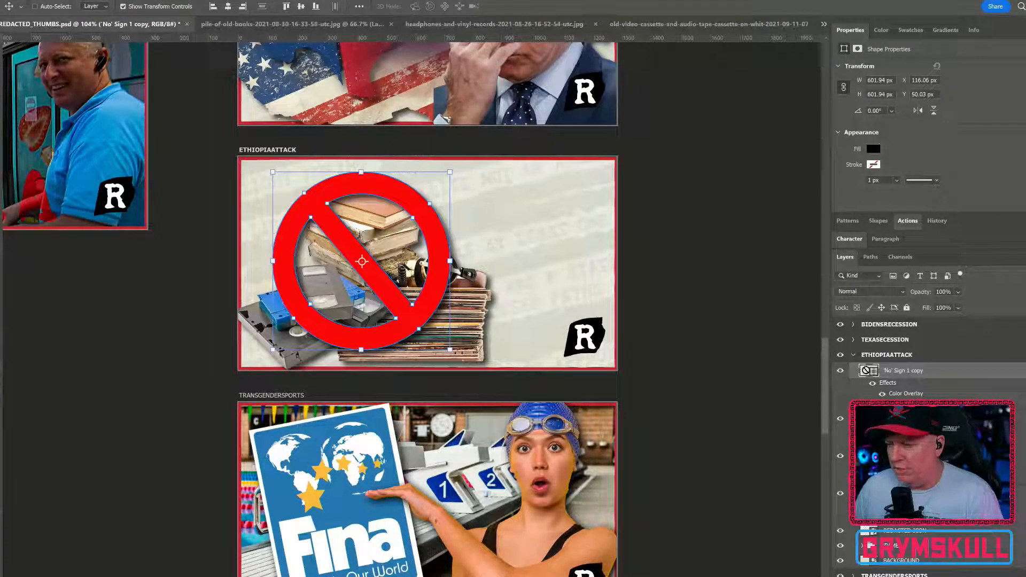
Step: Reposition the cut-outs behind the sign: books at Y 14 px, records at about X 352, Y 319 px, and cassettes at X -37, Y 360 px
click(930, 493)
drag(409, 246, 407, 221)
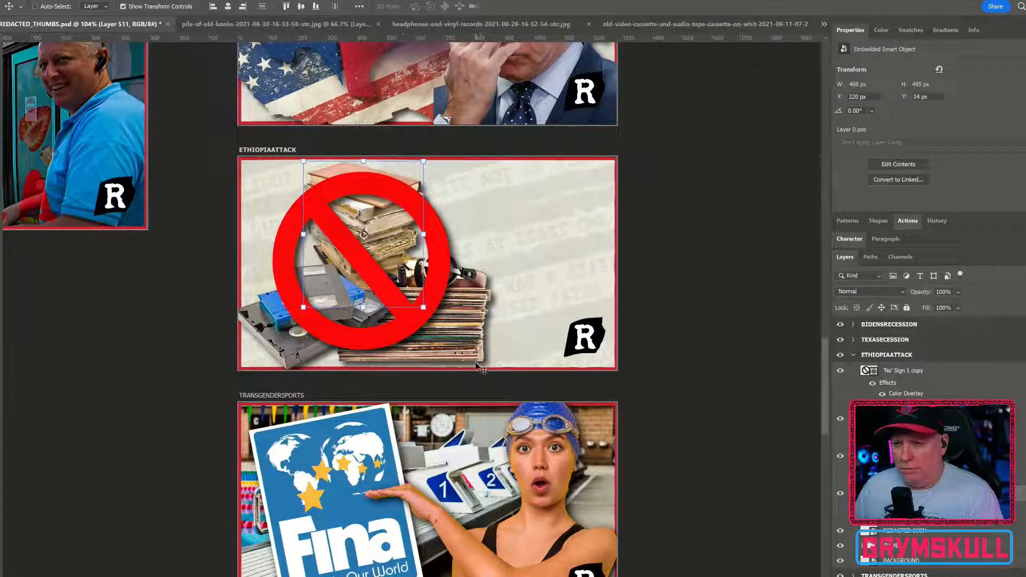
ctrl+click(457, 357)
drag(457, 354, 463, 355)
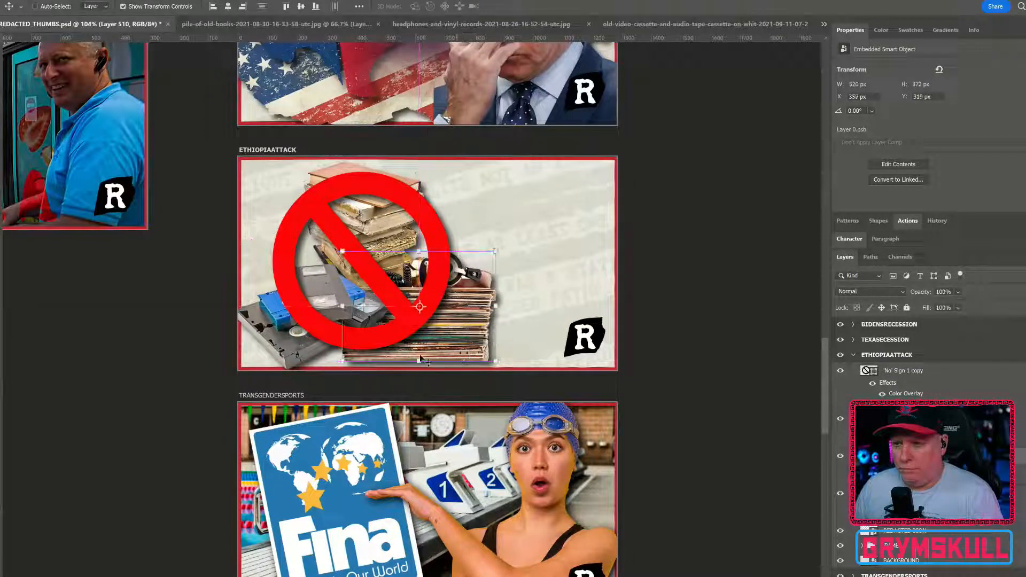
ctrl+click(296, 359)
drag(295, 359, 287, 359)
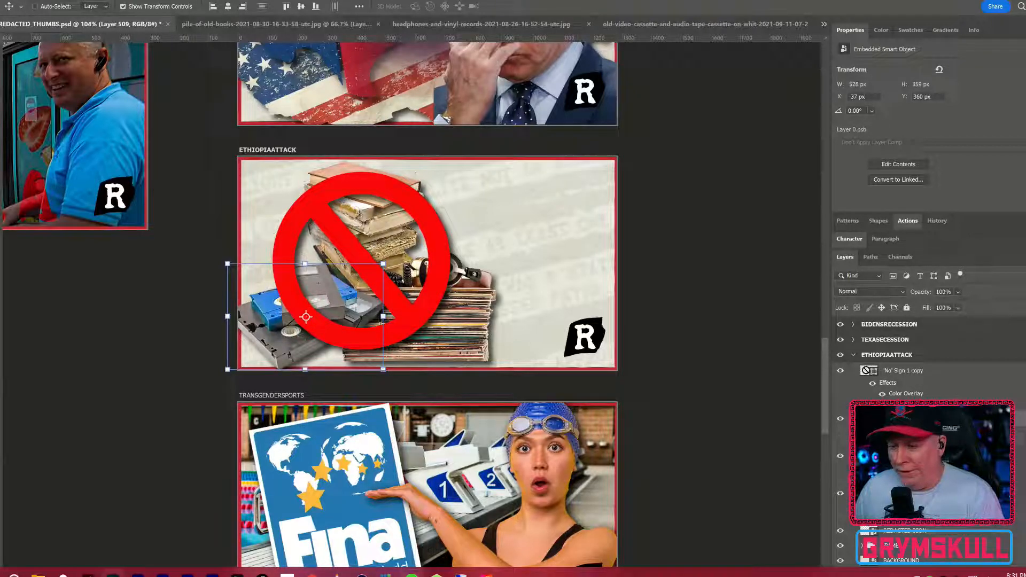
Step: Place the Zelenskyy1.psd cut-out on the artboard's right side, scaled to about 908 × 911 px and flipped horizontally, at about X 632, Y -70 px
mouse_move(486, 575)
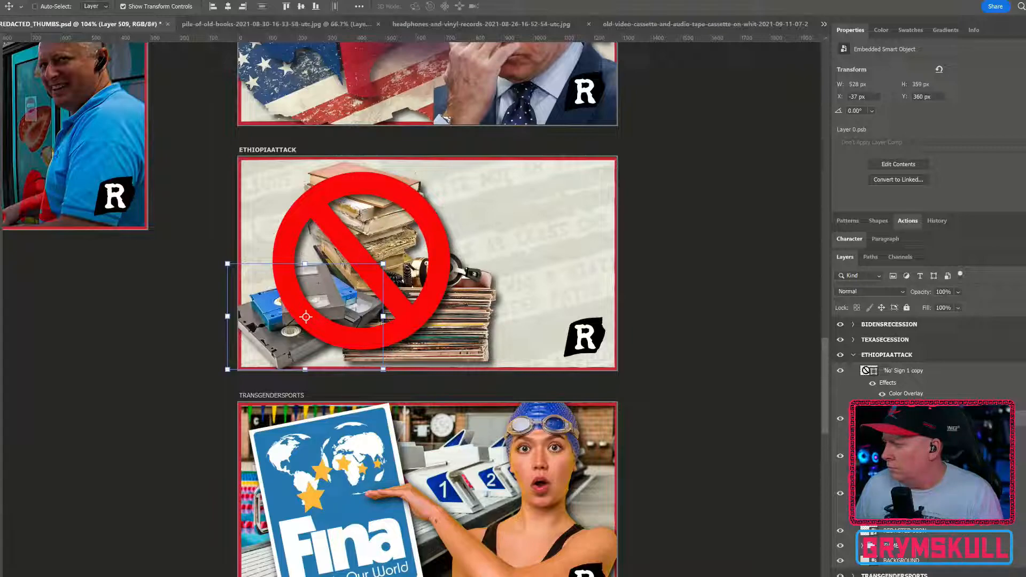
drag(1025, 359, 538, 312)
drag(502, 193, 563, 130)
drag(476, 246, 623, 251)
right_click(570, 252)
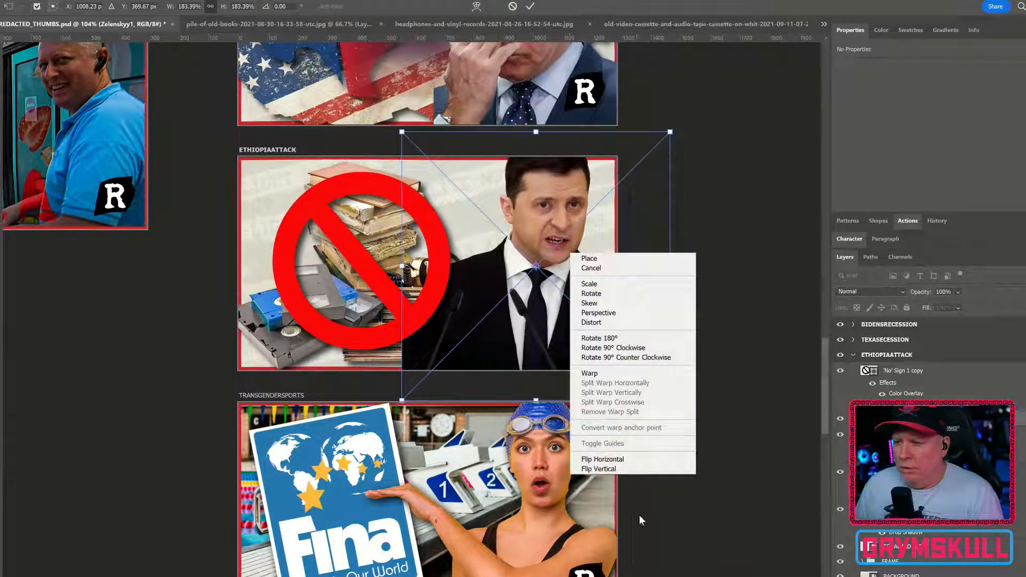
click(602, 460)
drag(561, 300, 590, 309)
key(Return)
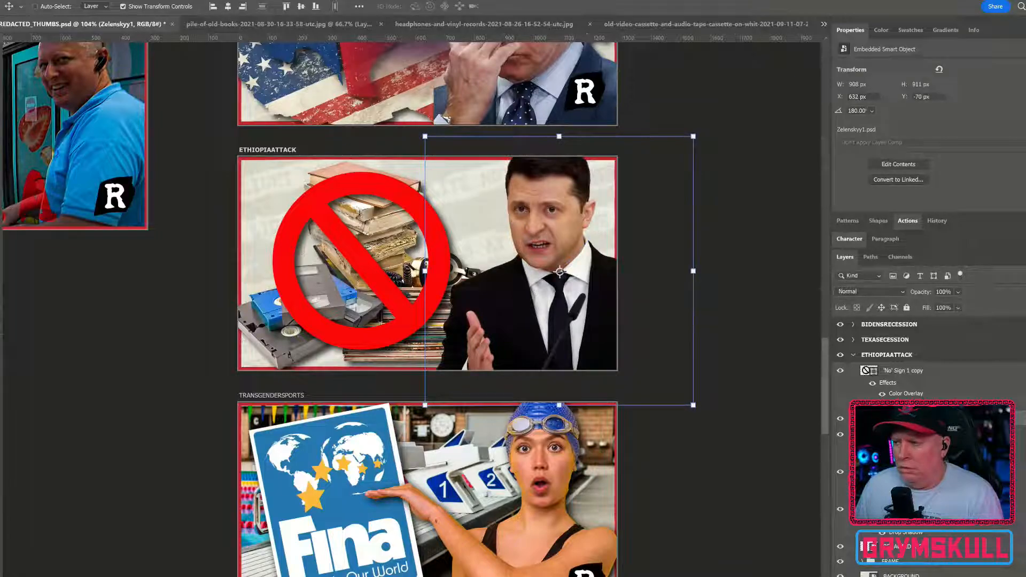
Step: Add a drop shadow to the Zelenskyy1 layer
double_click(994, 418)
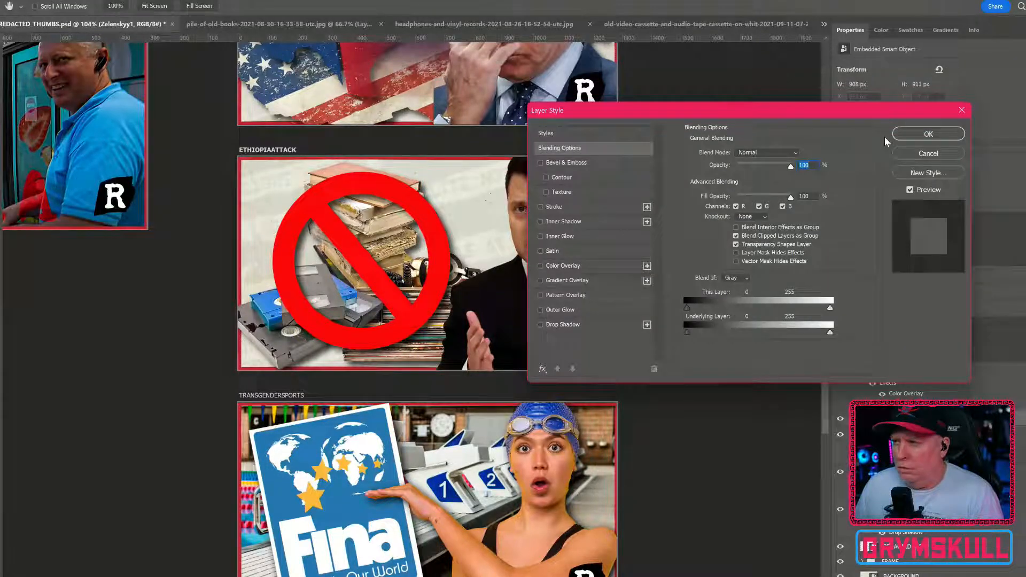
click(562, 324)
click(928, 135)
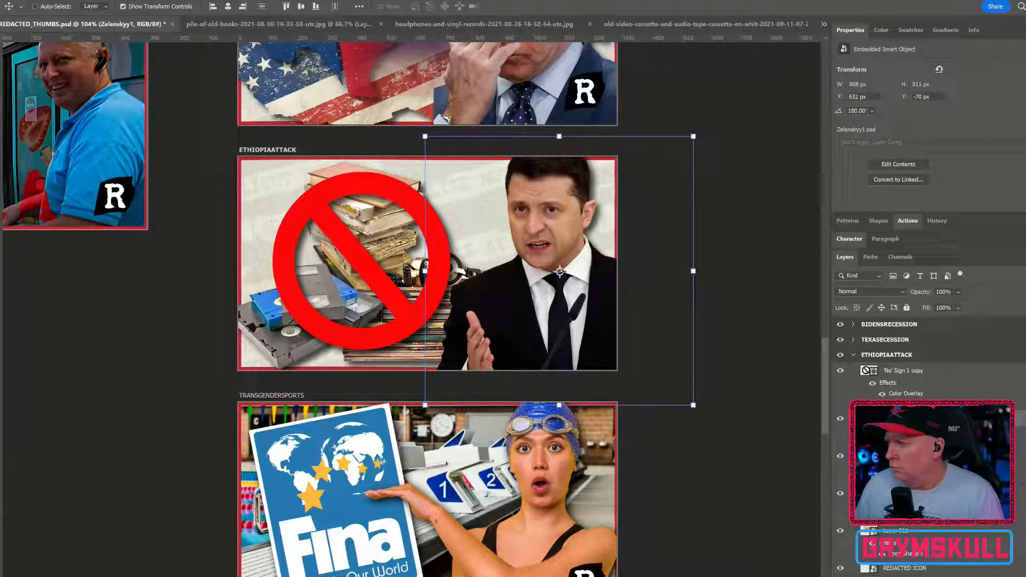
Step: Place the Russian flag image behind the prohibition sign, scaled to about 79%, rotated -18.35° and positioned at about X 116, Y 99 px
drag(1025, 302, 360, 306)
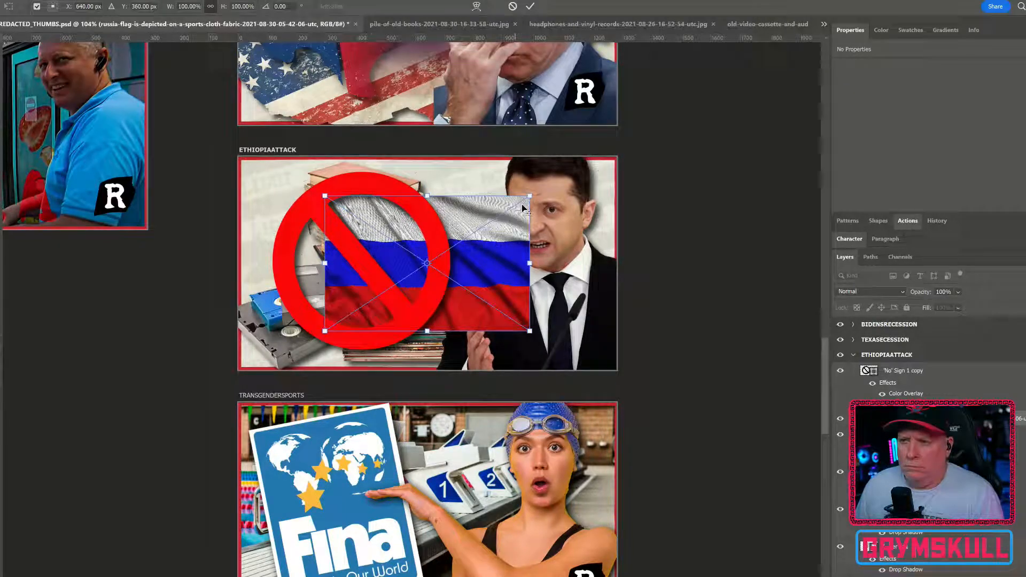
drag(530, 196, 508, 210)
drag(488, 273, 398, 267)
drag(471, 257, 465, 218)
drag(387, 258, 391, 265)
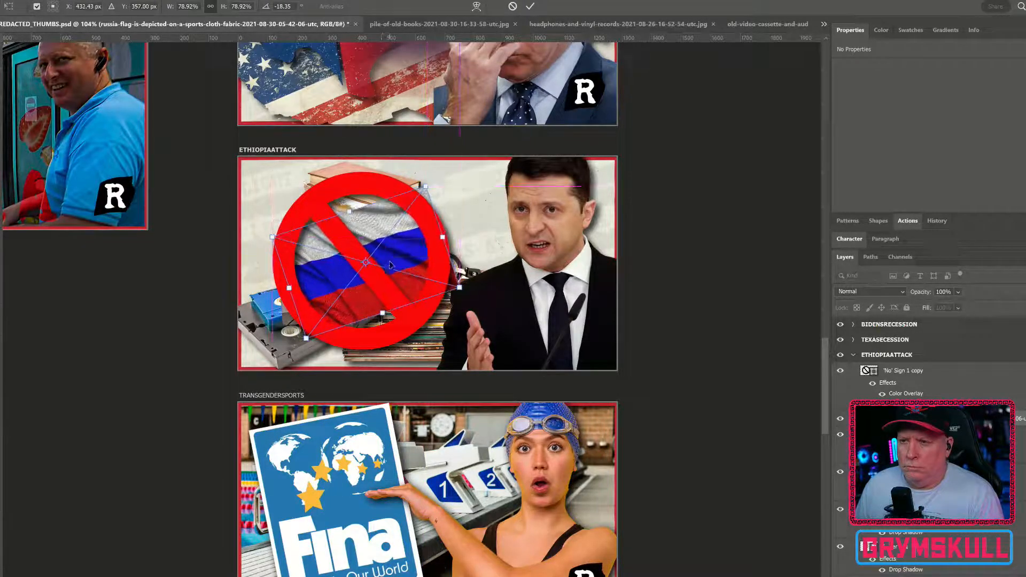
key(Return)
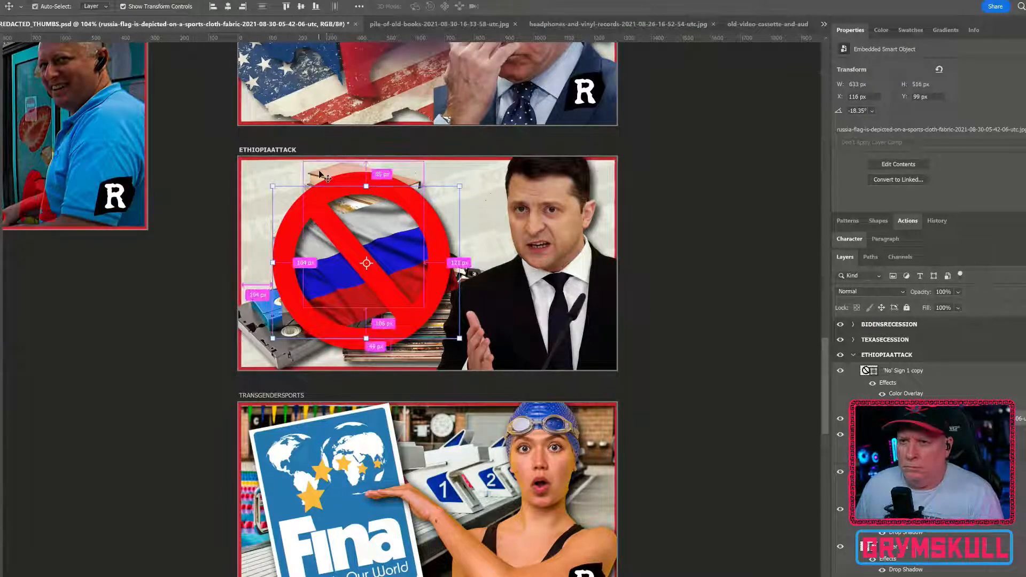
Step: Duplicate the pile of books, scale the copy to about 350 × 424 px and place it at about X 9, Y 107 px
drag(322, 174, 271, 179)
key(ctrl+t)
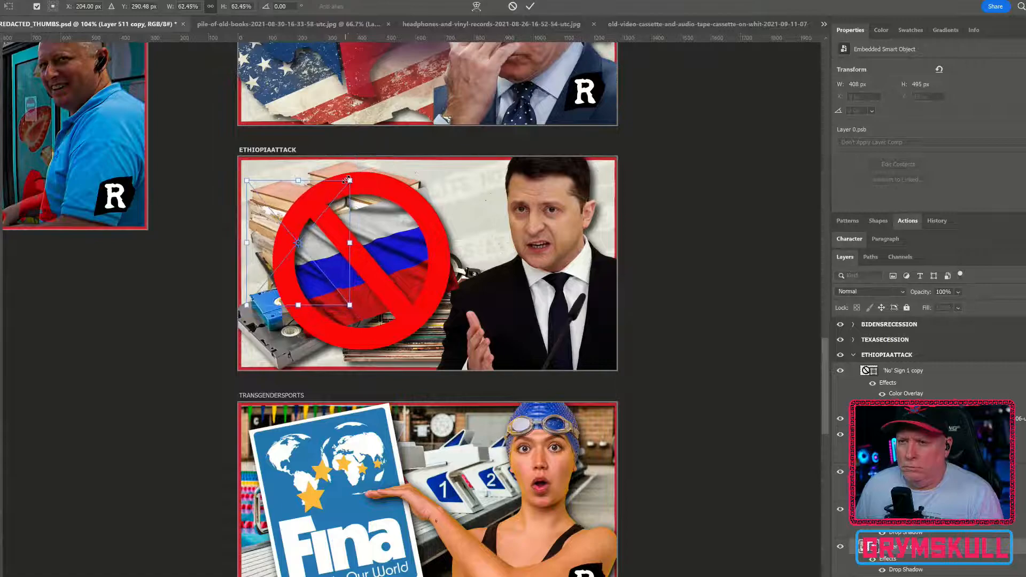
drag(281, 195, 276, 203)
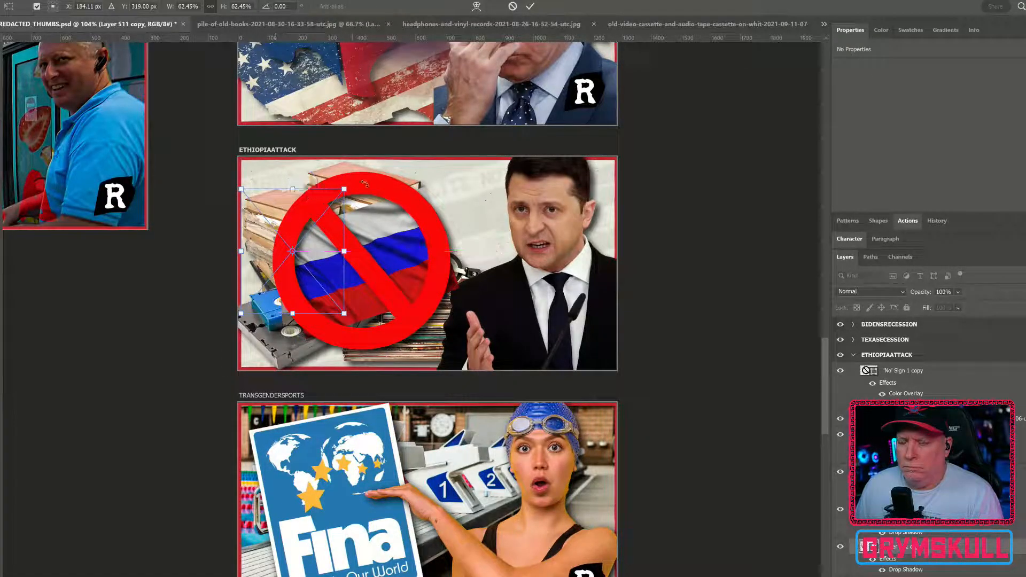
key(Return)
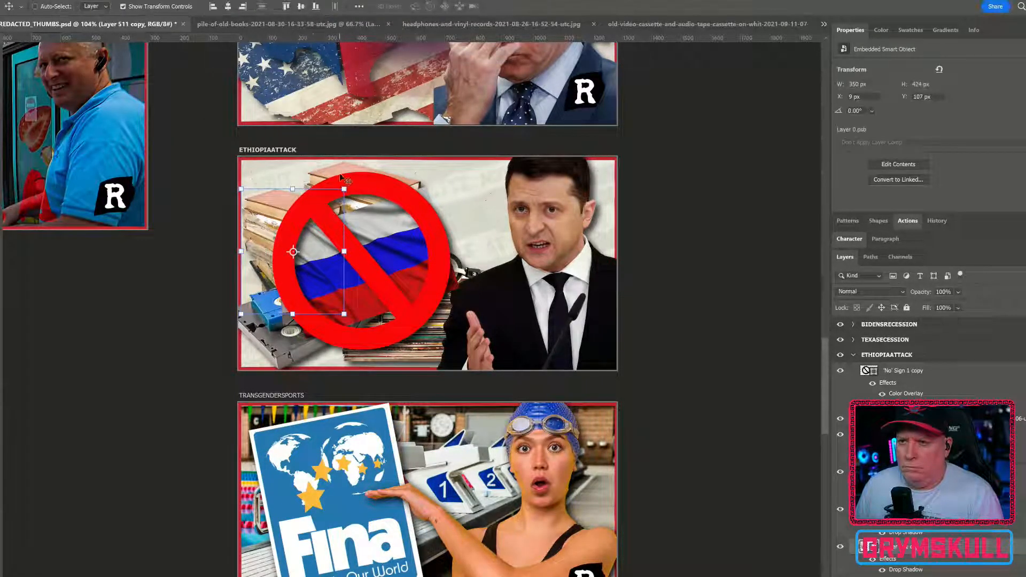
Step: Shift the original pile of books to the sign's right side at about X 419, Y 138 px and flip it horizontally
ctrl+click(362, 170)
drag(363, 172, 463, 229)
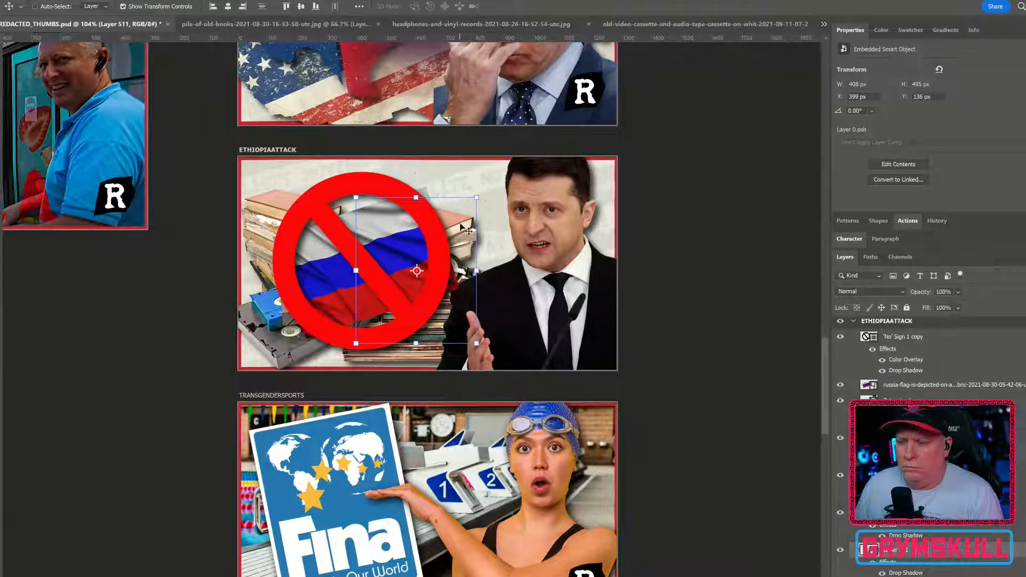
key(ctrl+t)
right_click(463, 228)
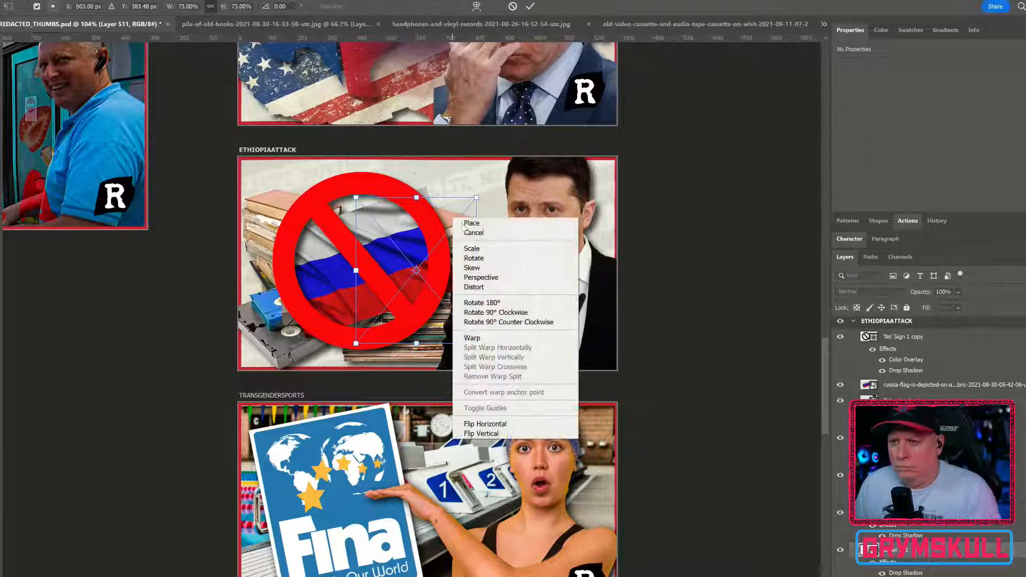
click(485, 424)
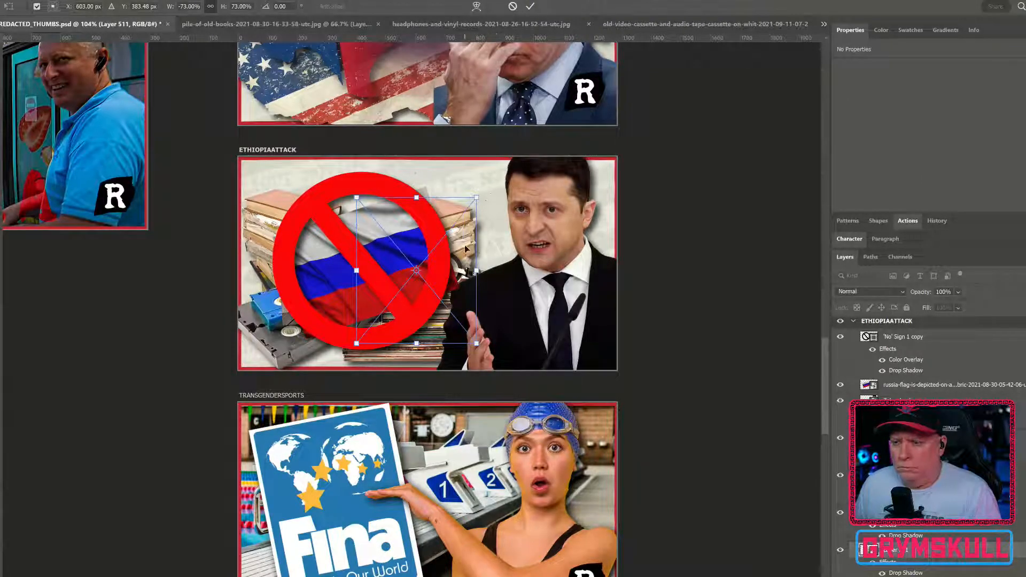
drag(465, 249, 471, 249)
key(Return)
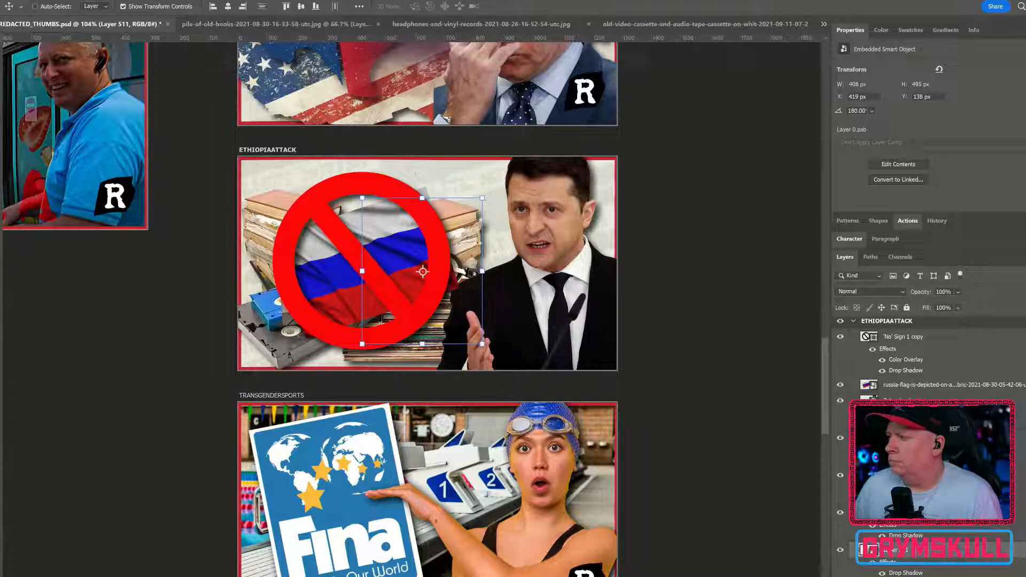
Step: Place the Ukrainian flag image behind the man and books, scaled to about 49%, rotated 20.94° and positioned at about X 696, Y -89 px
drag(820, 291, 561, 275)
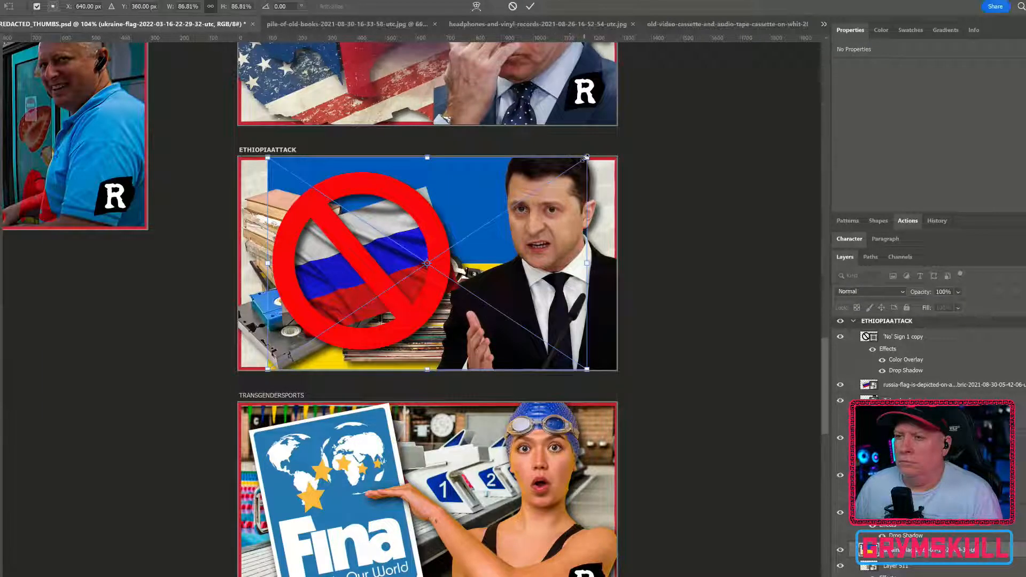
mouse_move(587, 159)
mouse_down()
mouse_move(520, 211)
mouse_move(581, 160)
mouse_up()
drag(662, 211, 607, 245)
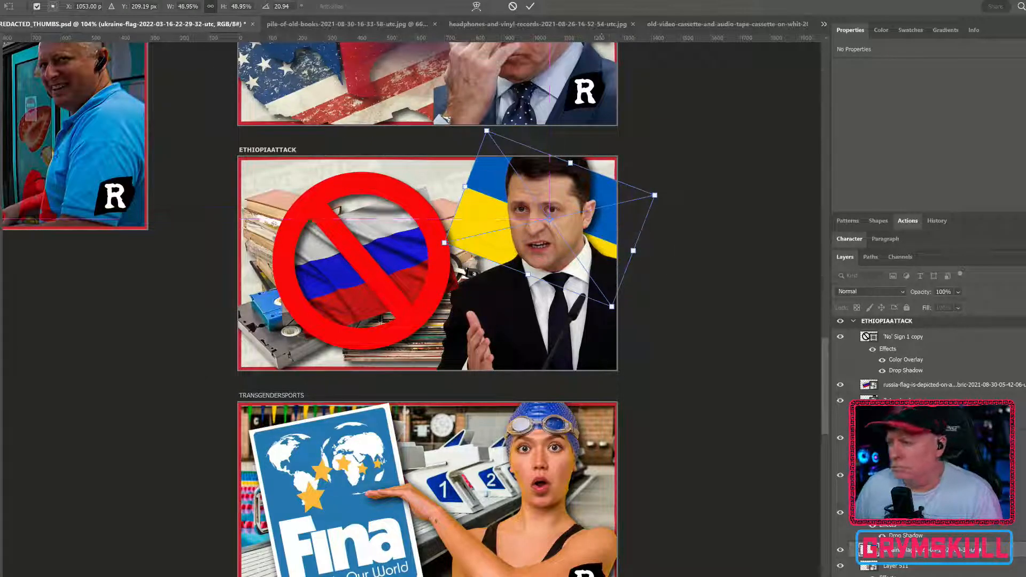
scroll(930, 449, down, 3)
key(Return)
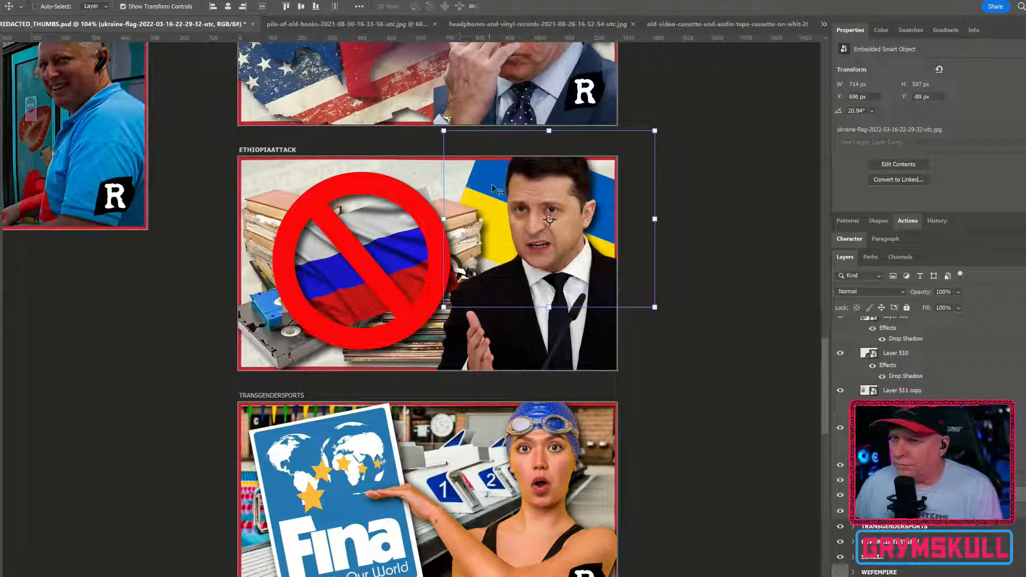
Step: Raise the Russian flag behind the prohibition sign to about X 113, Y 25 px
key(ctrl)
drag(395, 256, 394, 234)
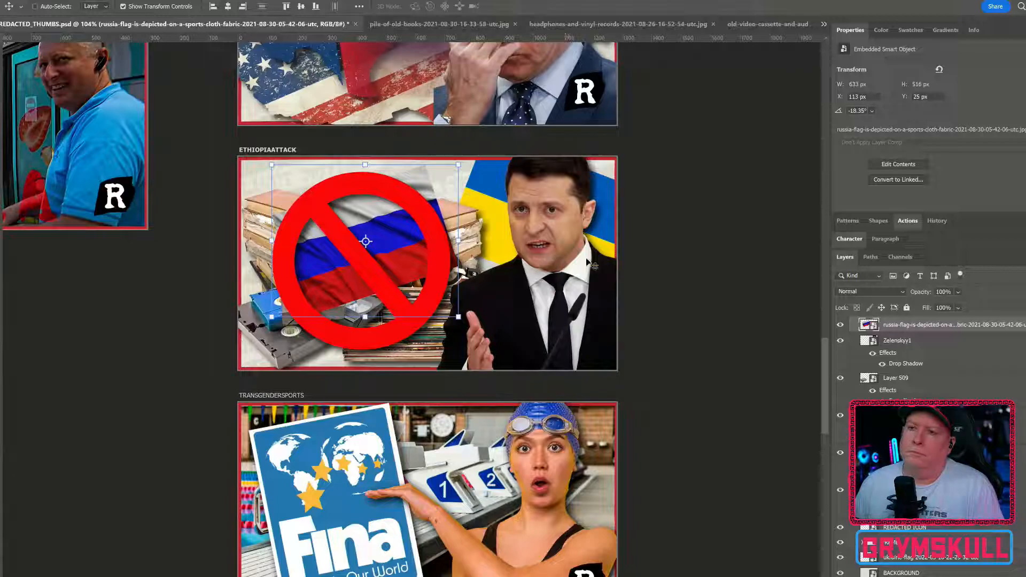
Step: Rename the ETHIOPIAATTACK artboard as UKRAINEBAN
scroll(899, 362, up, 1)
scroll(899, 363, up, 2)
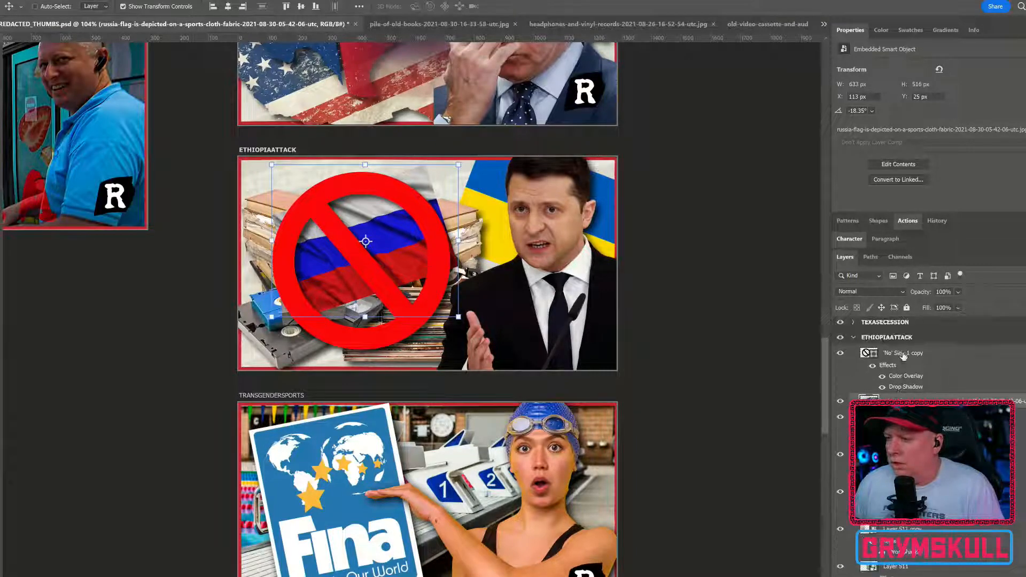
double_click(901, 337)
text(UKRAINEBAN)
key(Return)
Step: Export the UKRAINEBAN artboard with Export As, keeping the PNG format at 1280 × 720 px
right_click(915, 340)
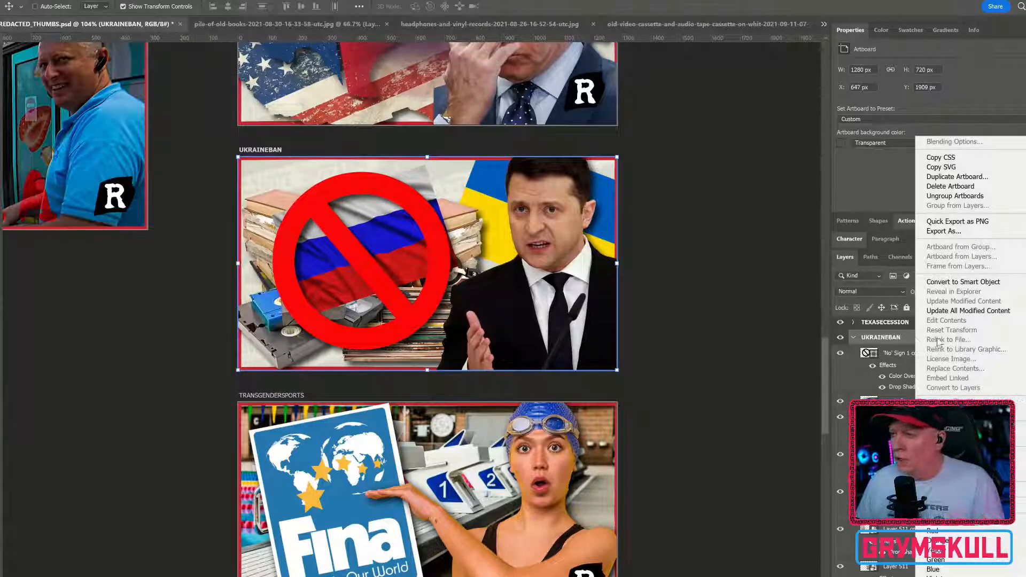
click(970, 235)
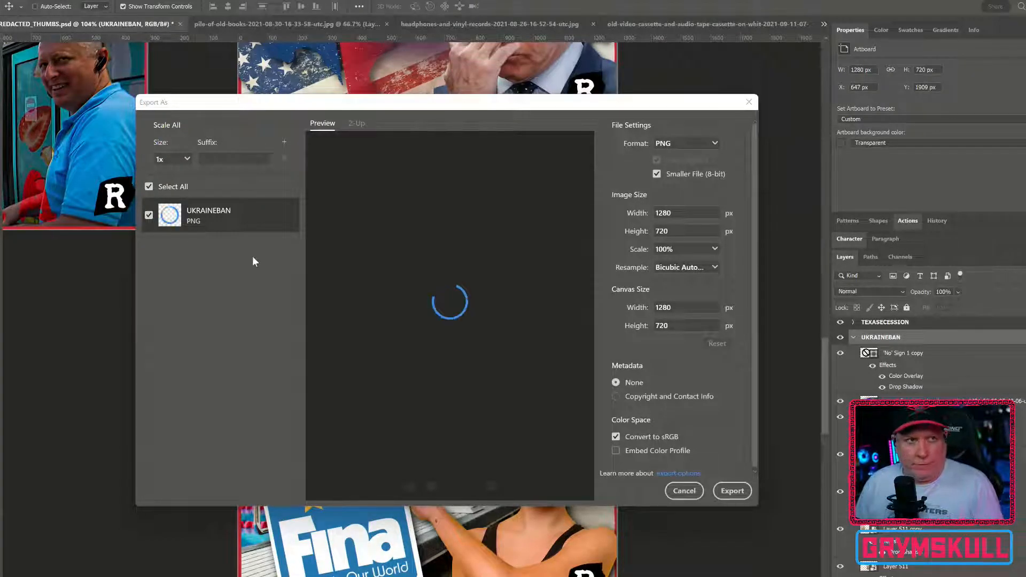
drag(232, 105, 242, 127)
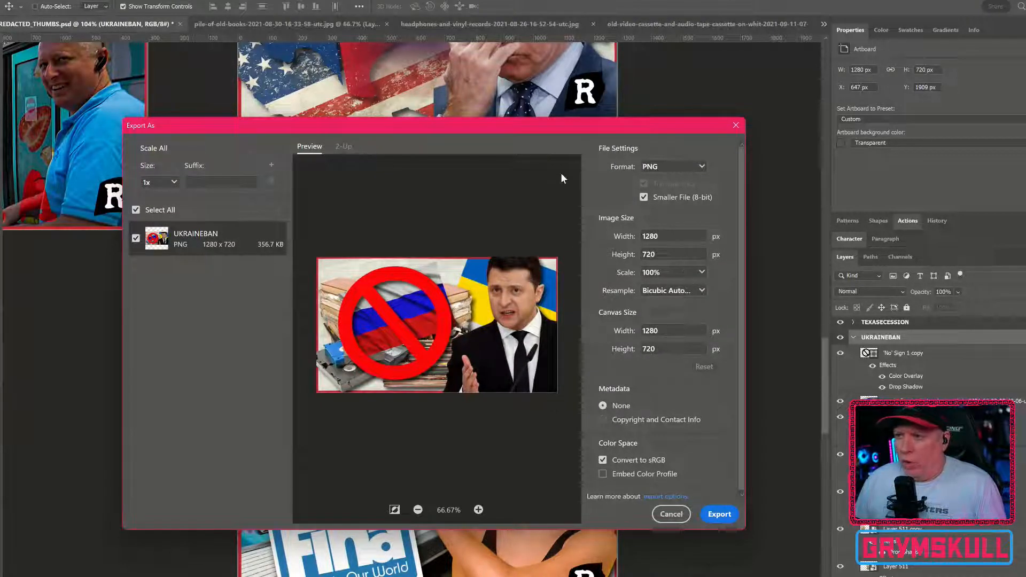
click(636, 167)
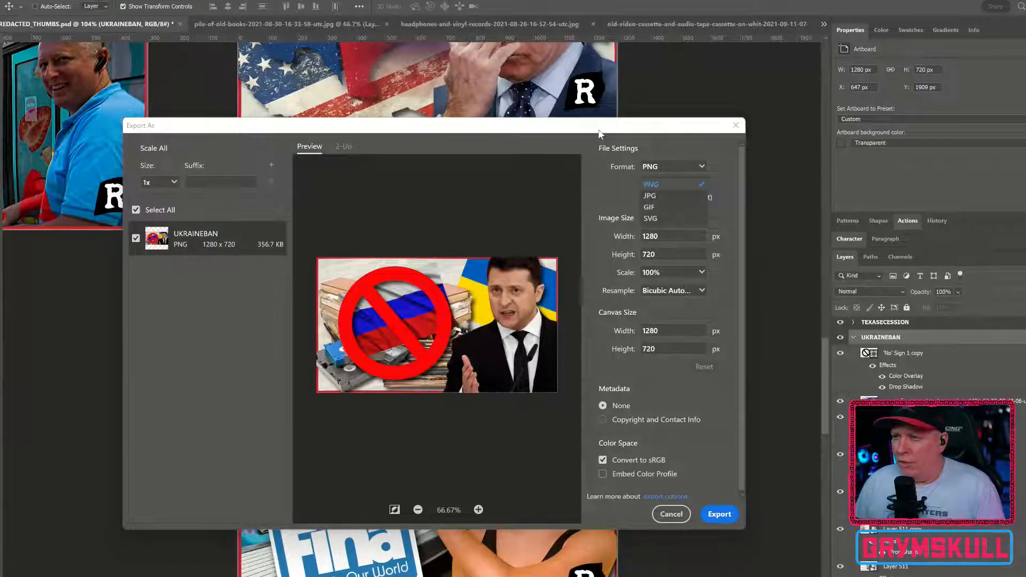
click(608, 193)
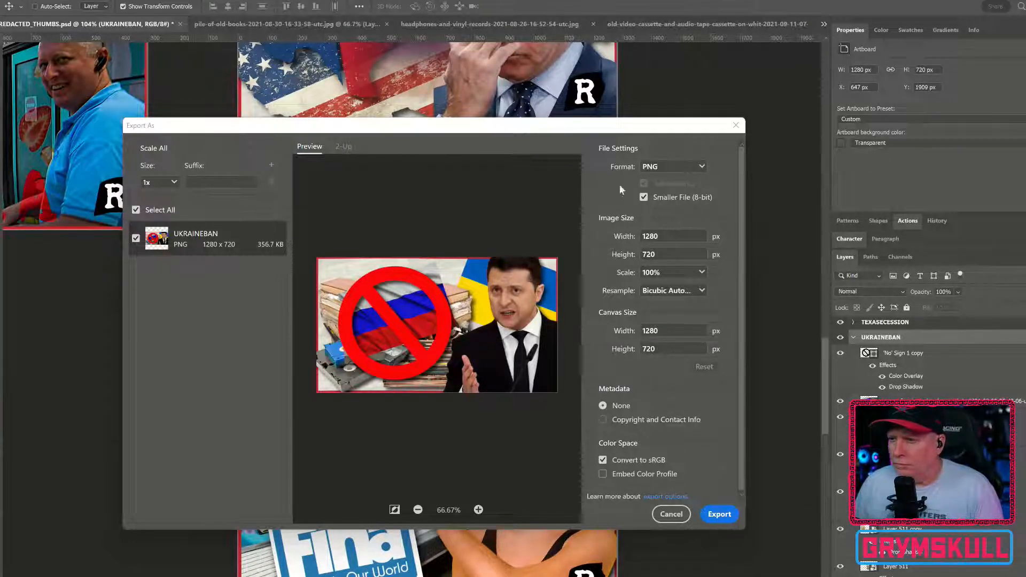
click(719, 514)
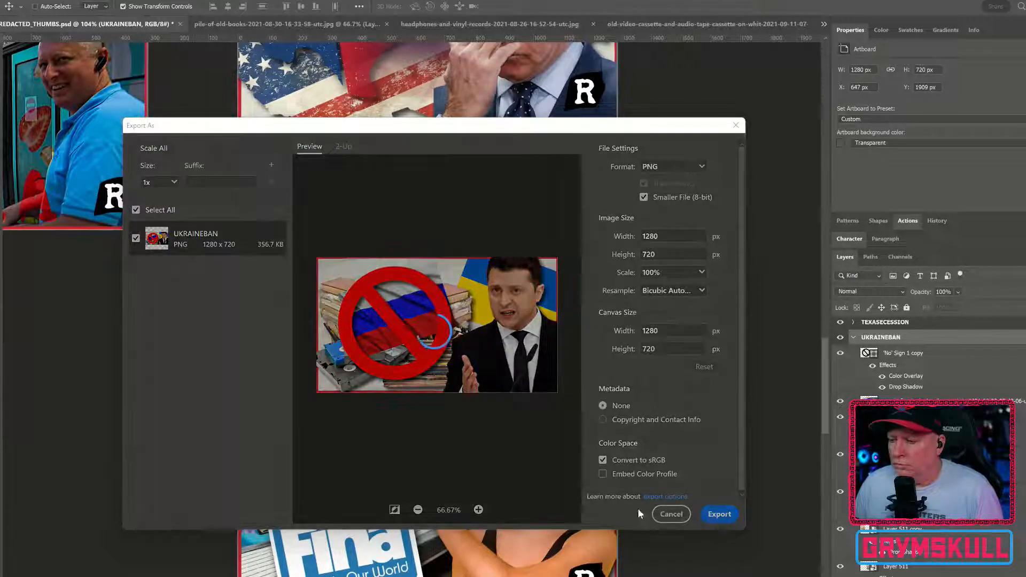
Step: Save the export as UKRAINEBAN.png in the 6-21 folder under FINAL, 2022, JUNE
double_click(162, 103)
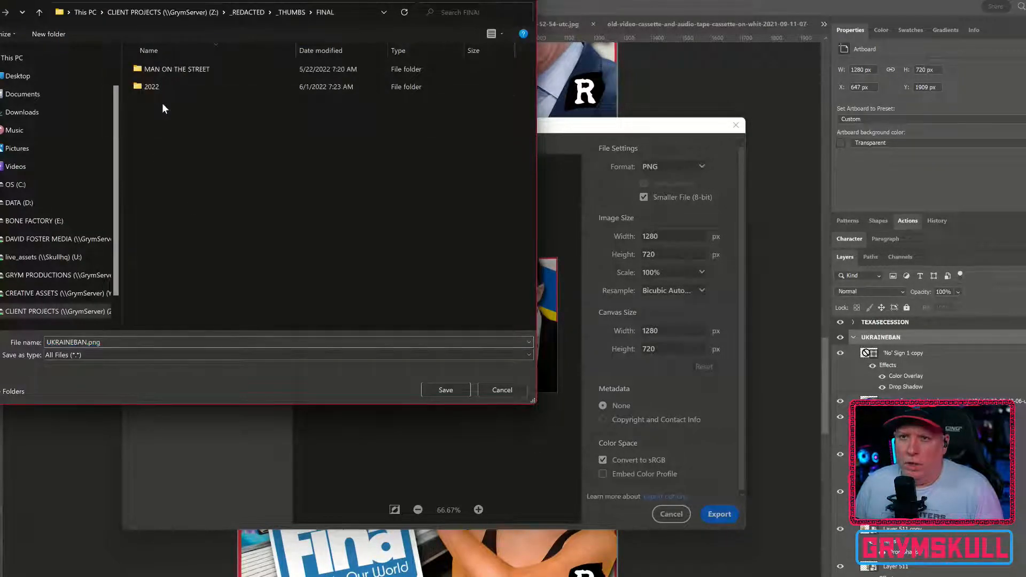
double_click(181, 87)
click(163, 89)
double_click(163, 89)
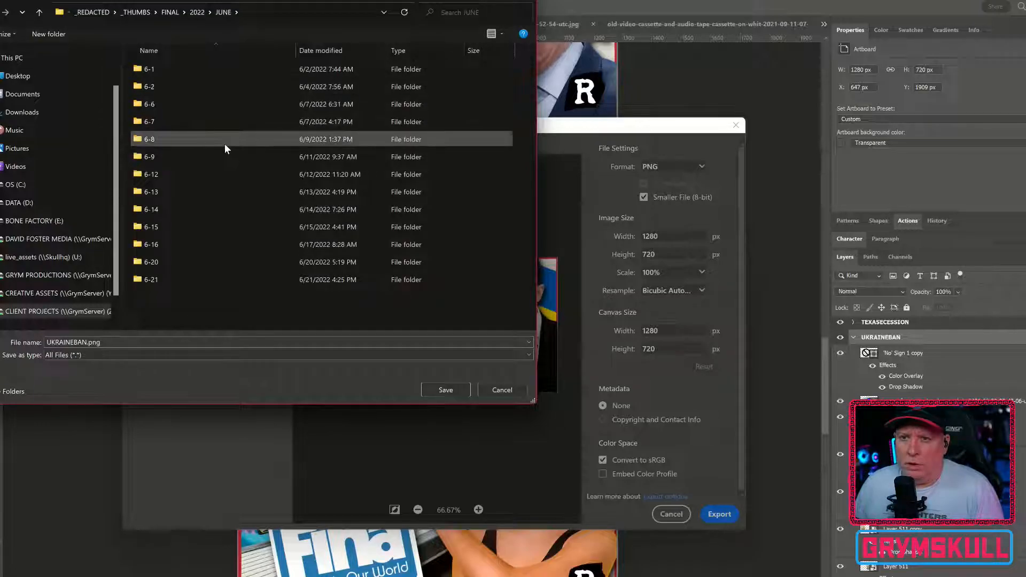
double_click(193, 284)
click(447, 390)
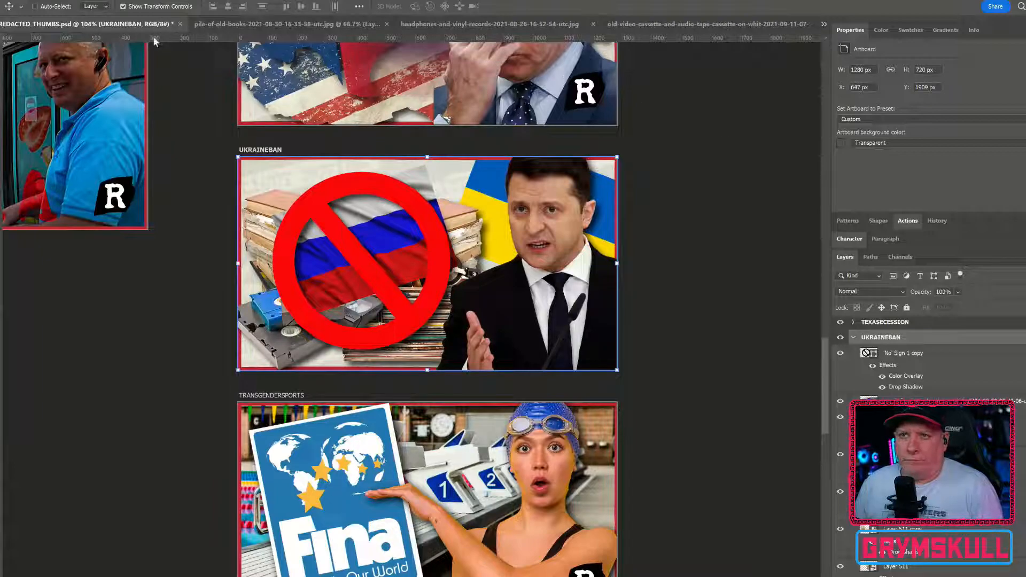
Step: Save REDACTED_THUMBS.psd and close the books, headphones-and-records and video cassettes source images without saving their changes
key(ctrl+s)
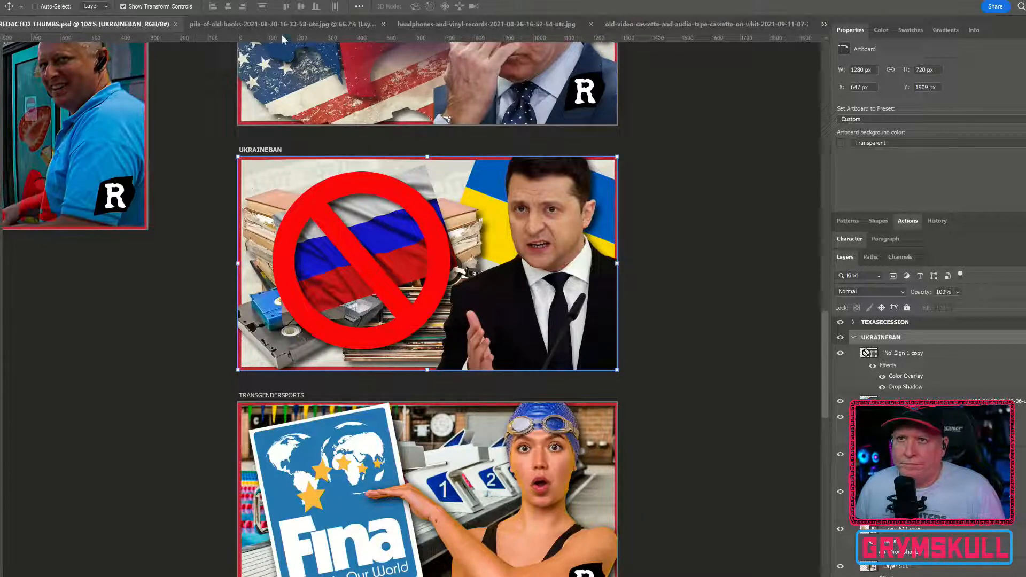
click(382, 23)
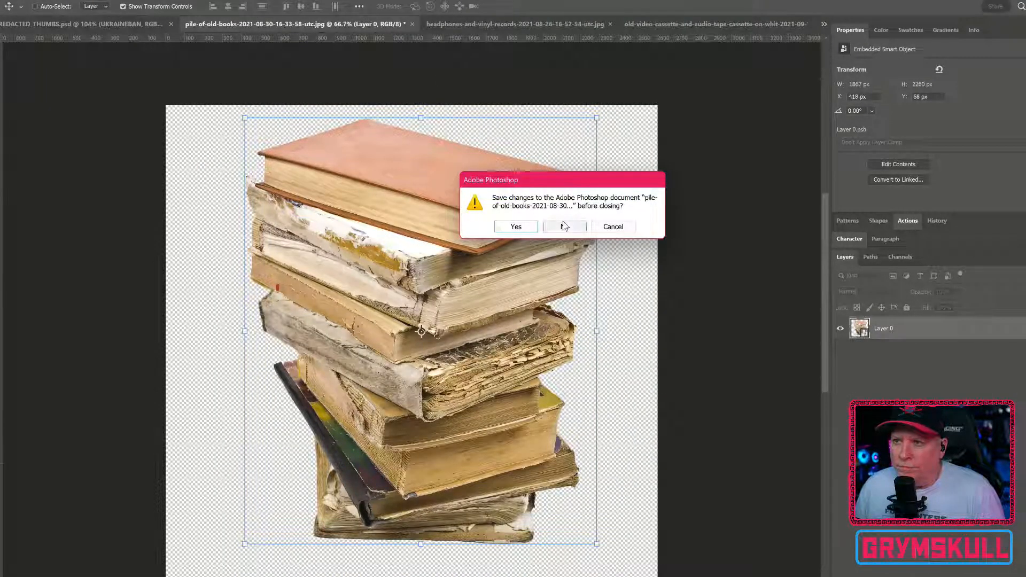
click(562, 227)
click(385, 24)
click(457, 24)
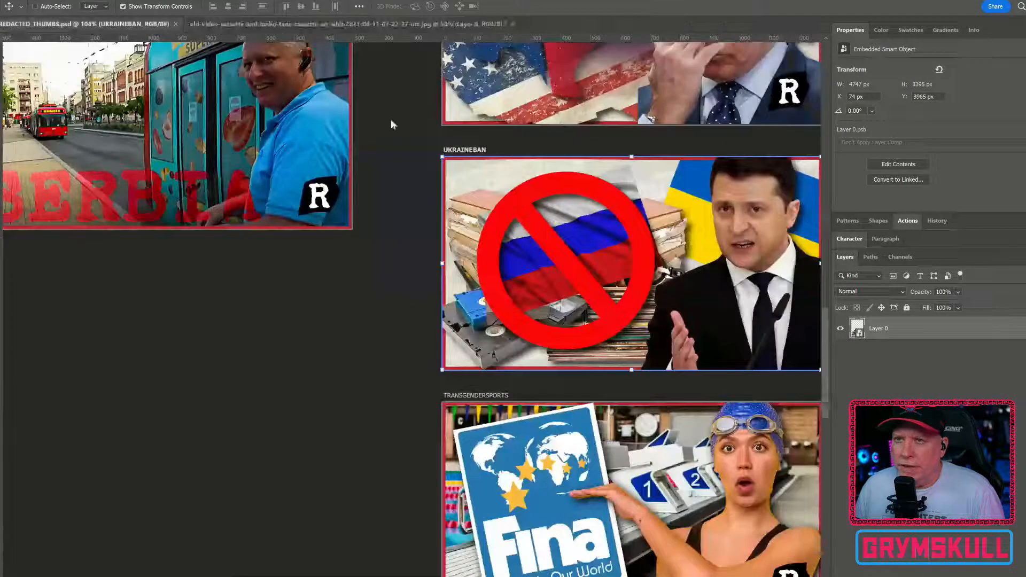
click(563, 227)
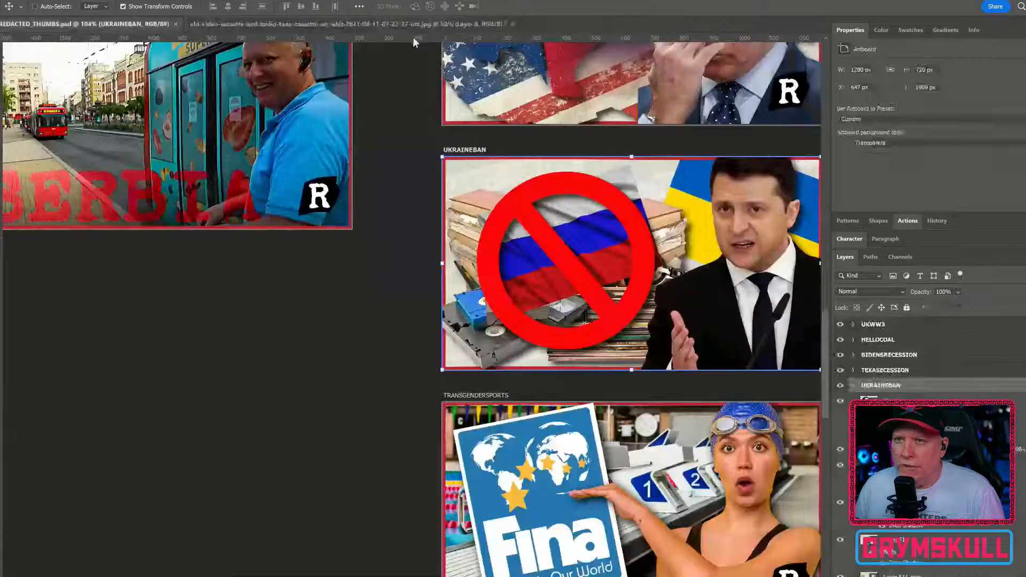
click(513, 24)
click(562, 227)
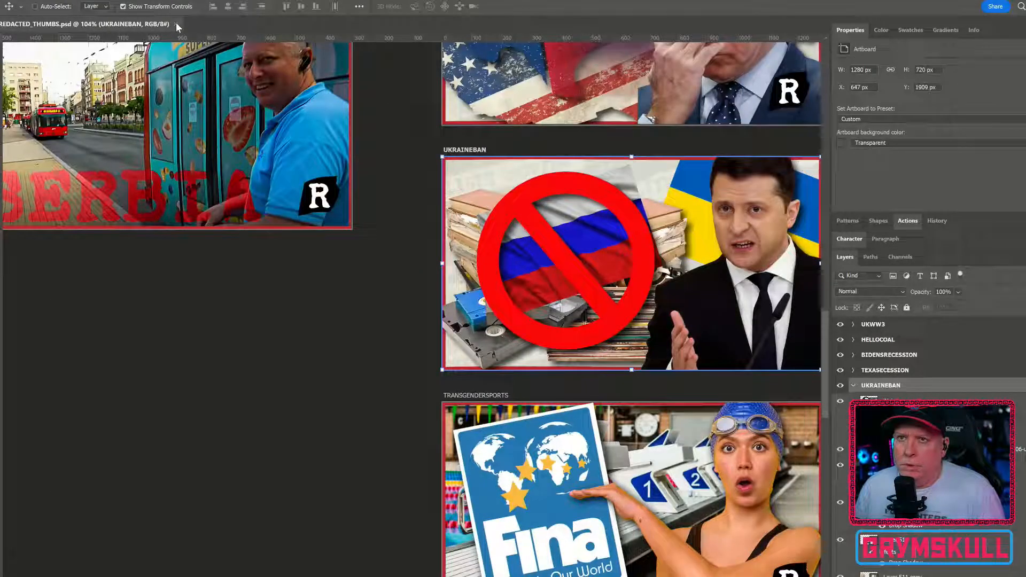
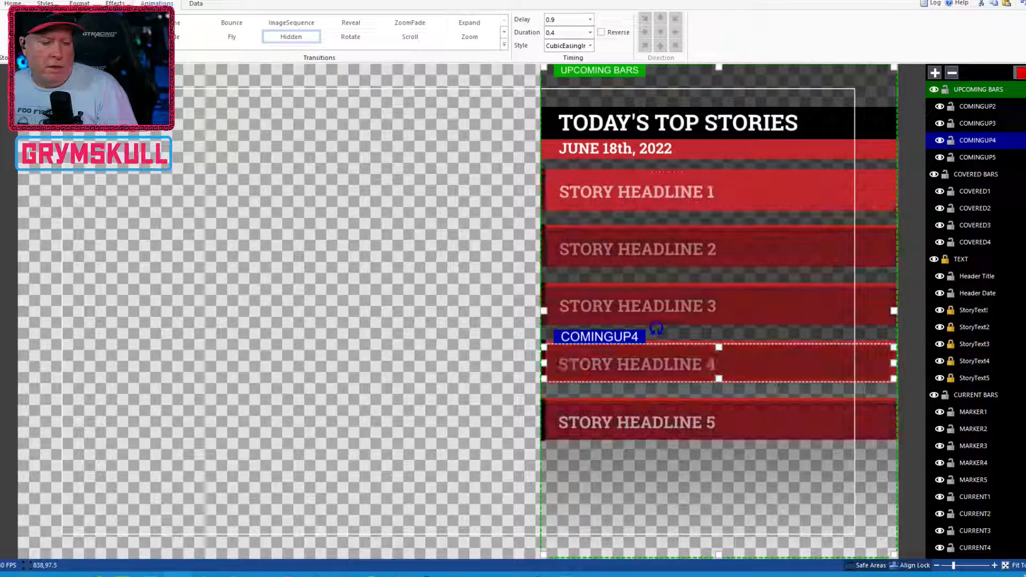
Step: Stop the running preview and set the transition of the COVERED4 layer to Hidden
click(1021, 73)
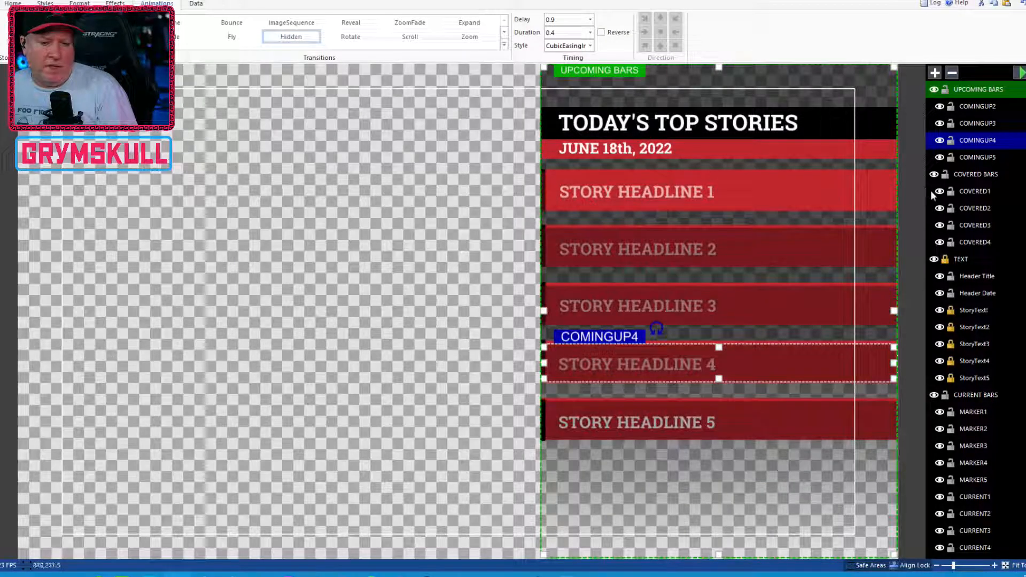
click(986, 244)
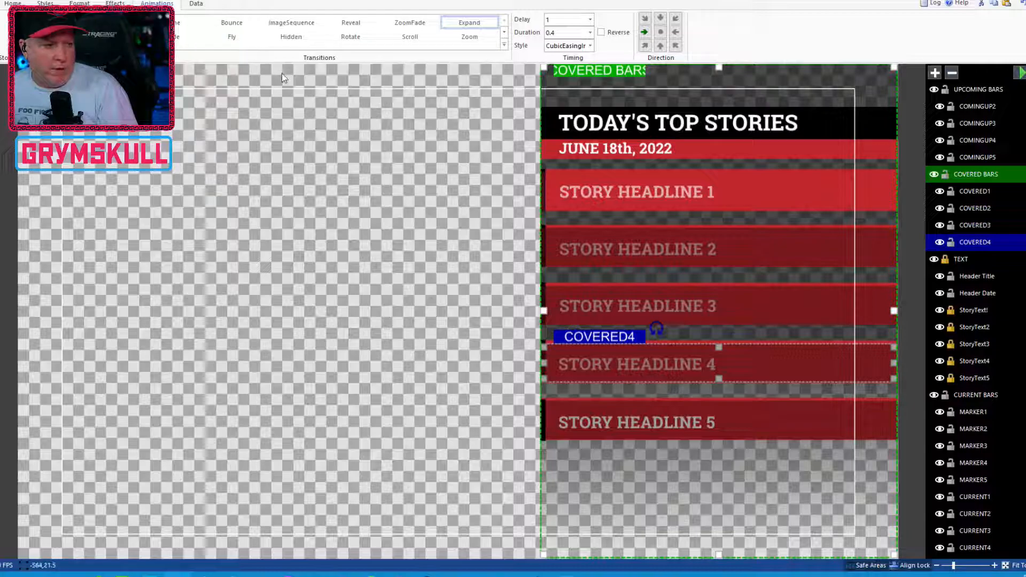
click(297, 38)
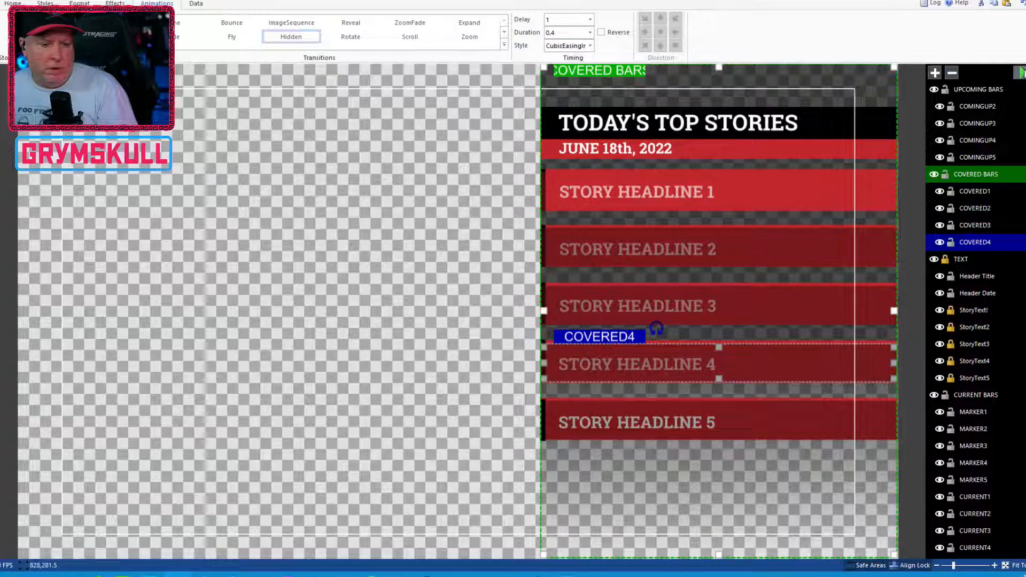
Step: Replay the title's animation to check how the story headline bars come in
click(1024, 73)
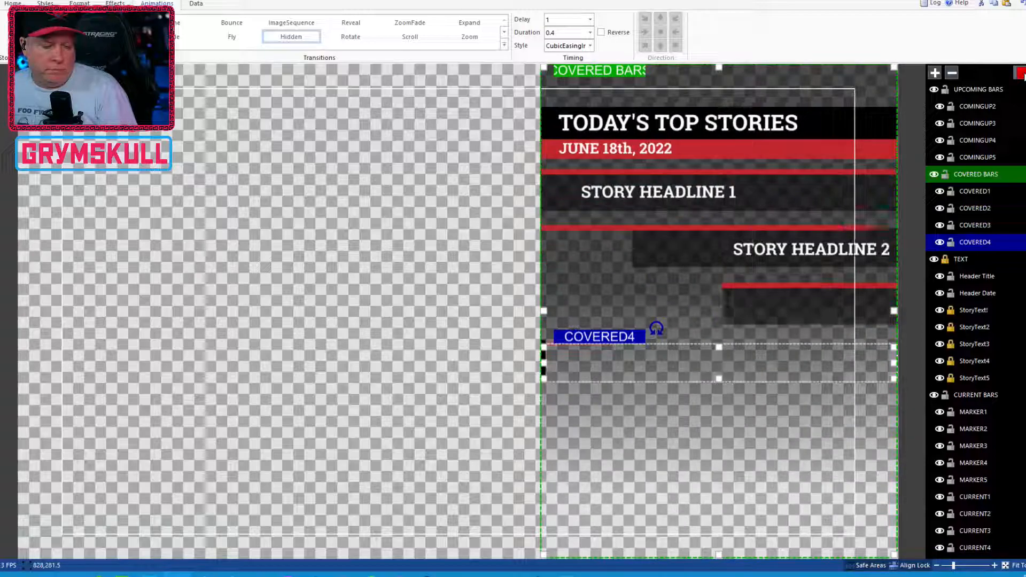
click(1022, 74)
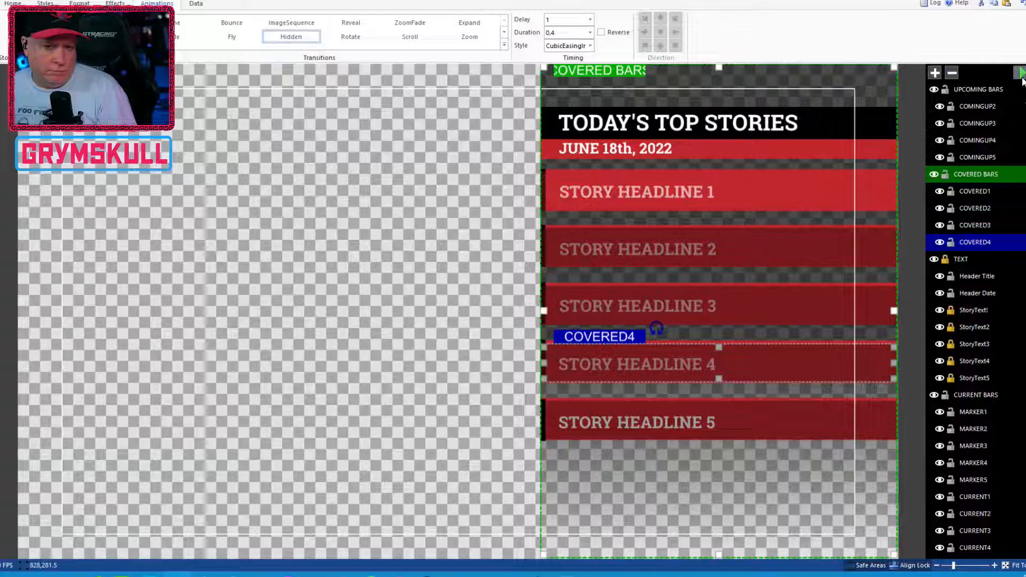
click(1021, 75)
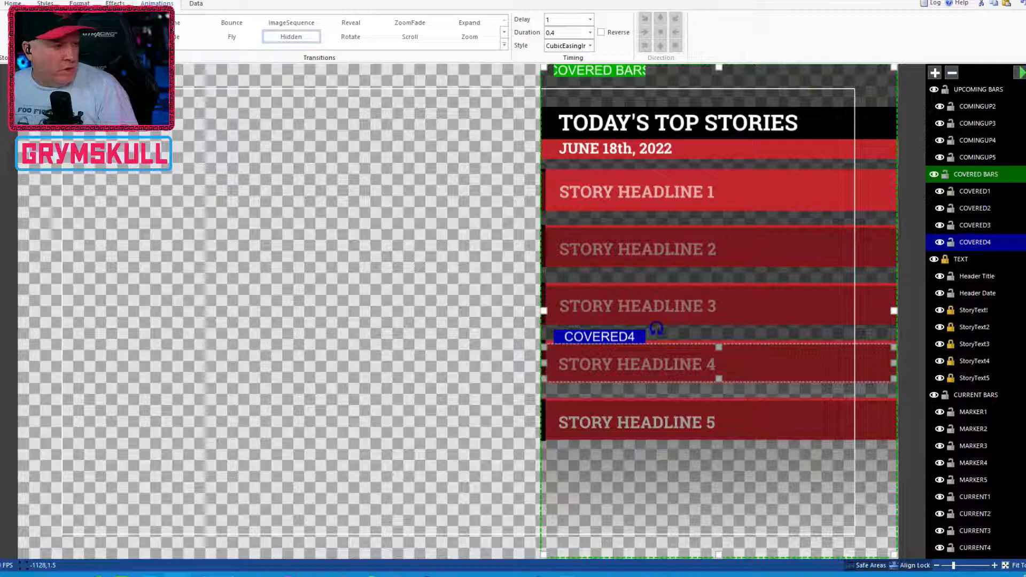
click(13, 4)
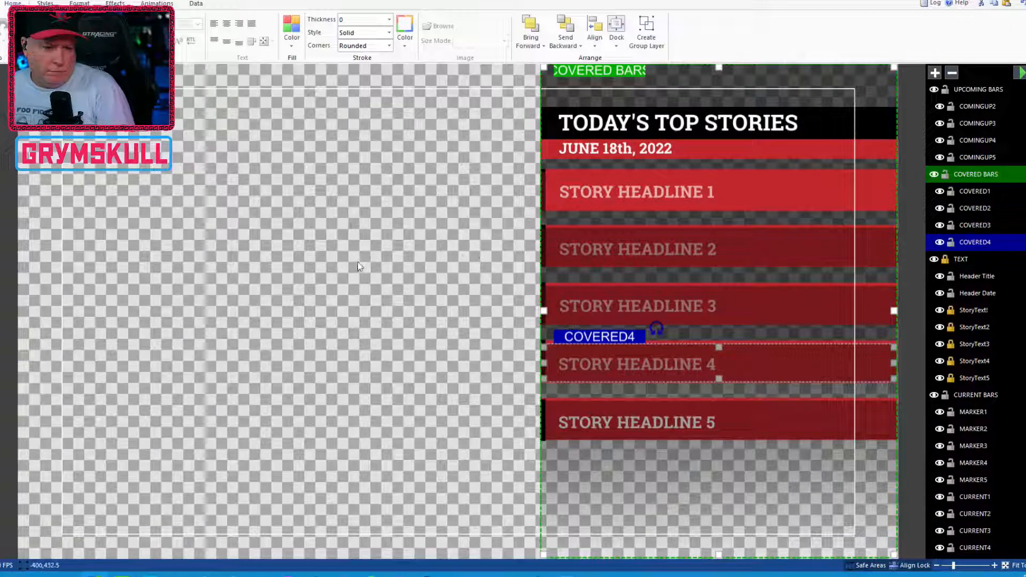
click(1020, 72)
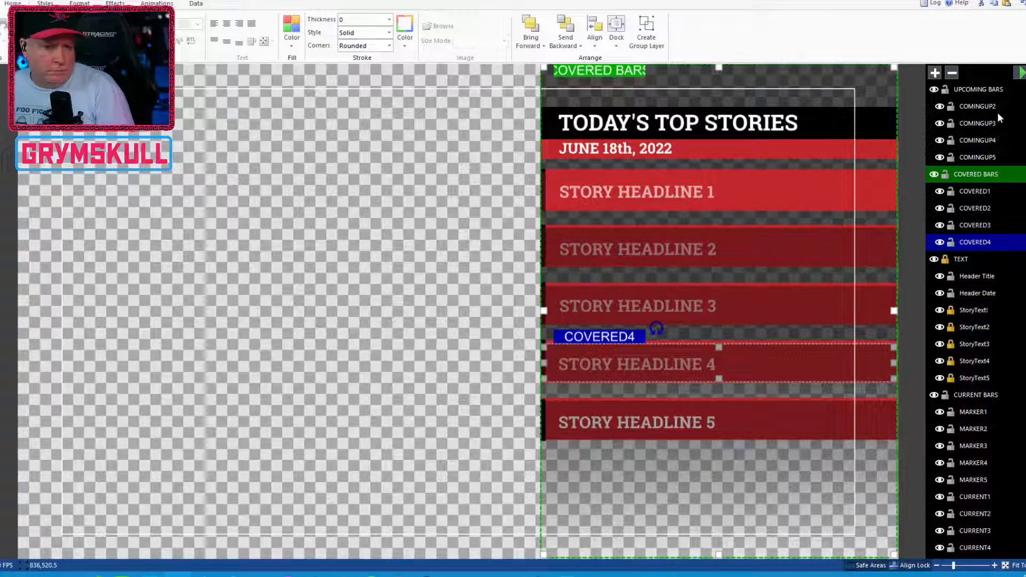
Step: Examine which headline bars the COMINGUP2 to COMINGUP5 layers and the COVERED1 and COVERED2 layers correspond to
click(978, 106)
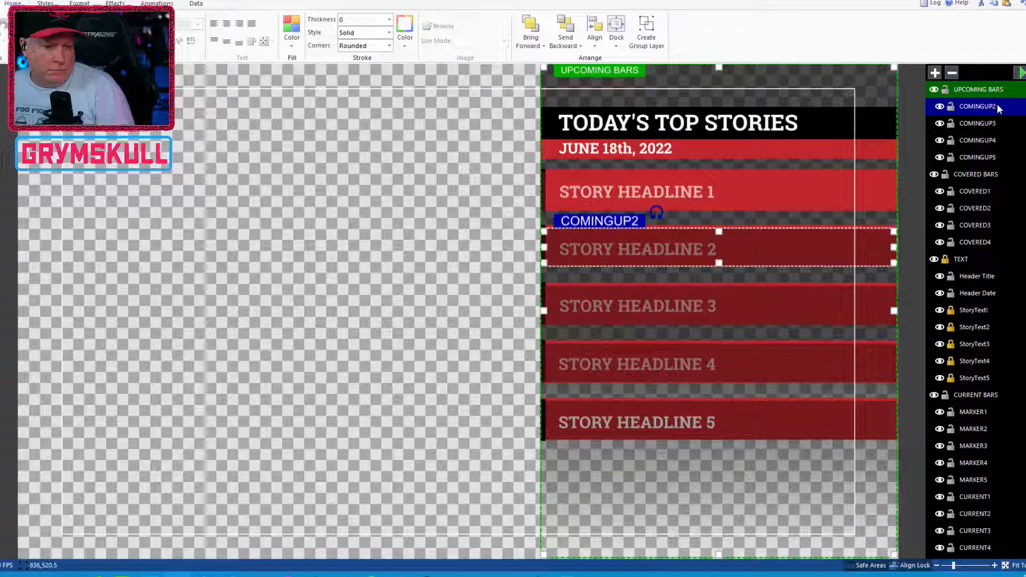
click(996, 120)
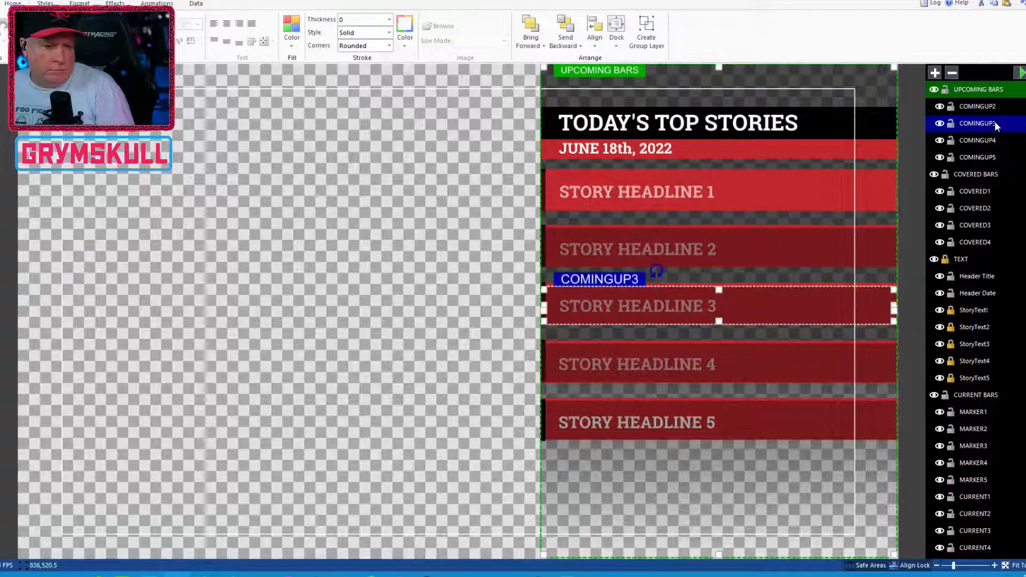
click(996, 110)
click(996, 120)
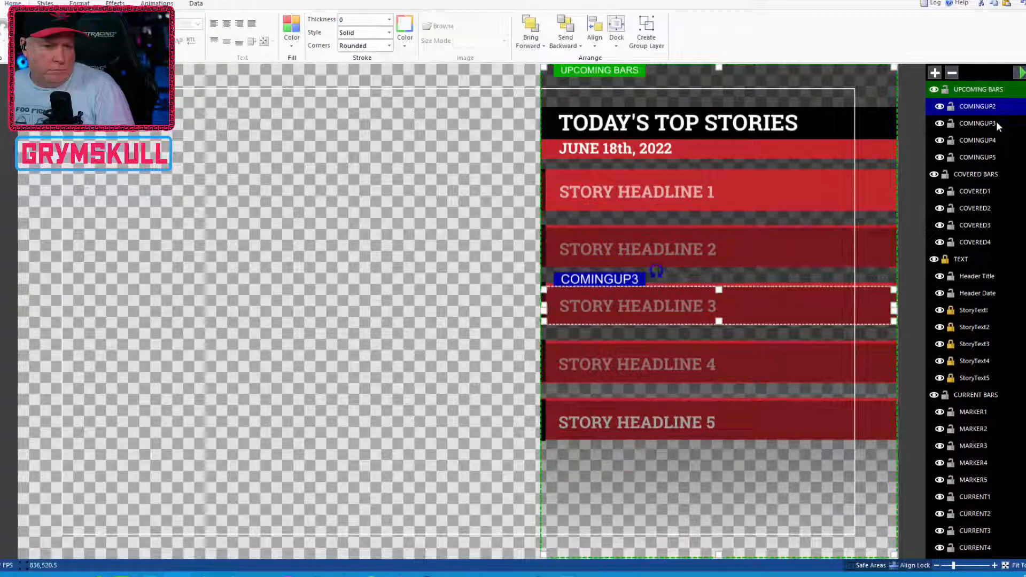
click(994, 140)
click(995, 156)
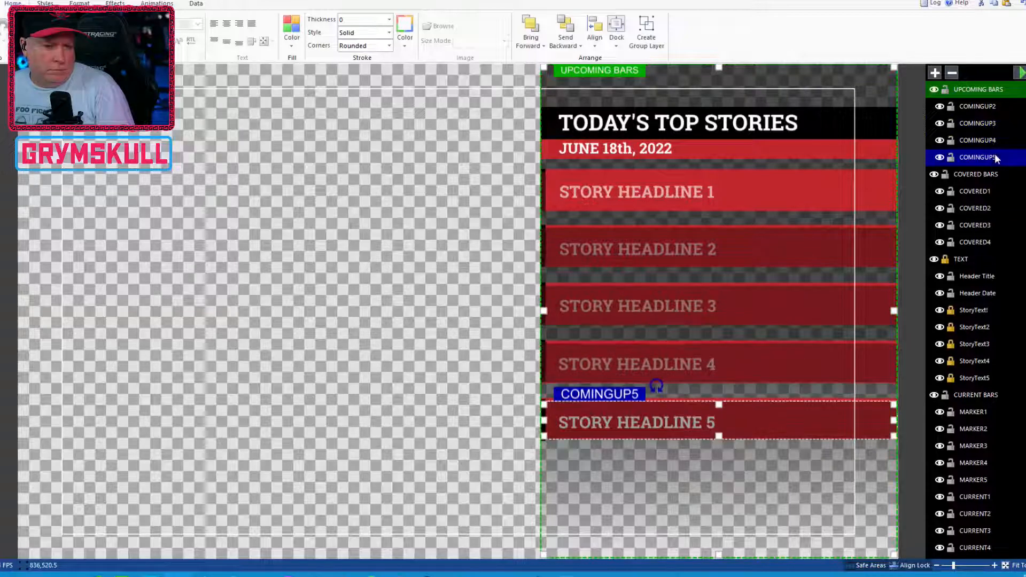
click(995, 134)
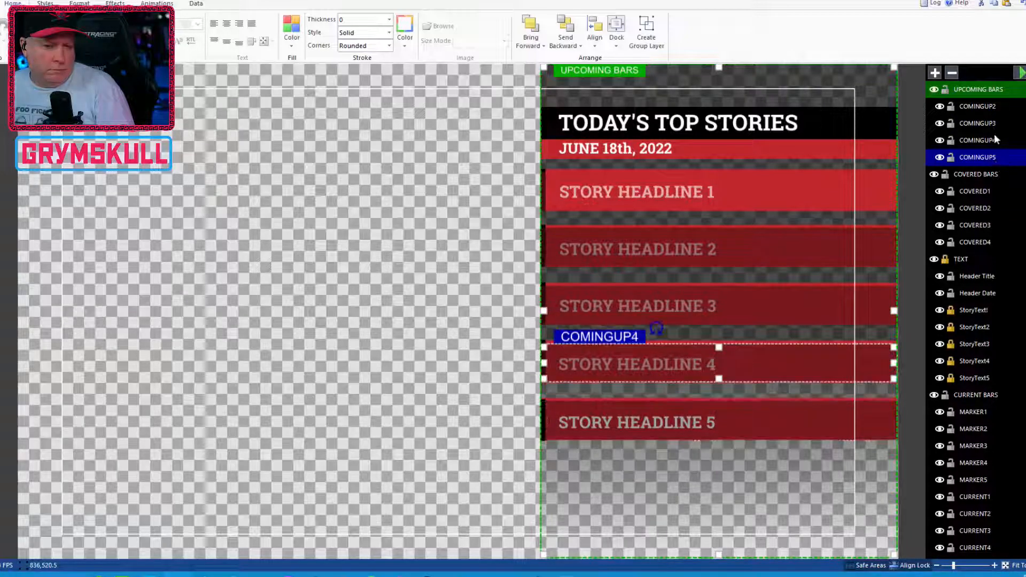
click(993, 121)
click(994, 110)
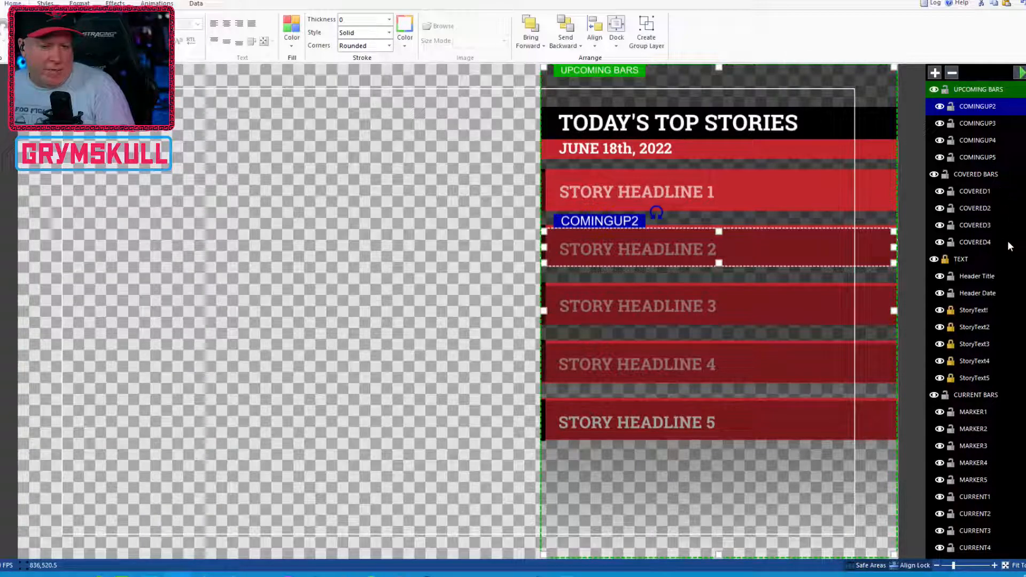
click(986, 192)
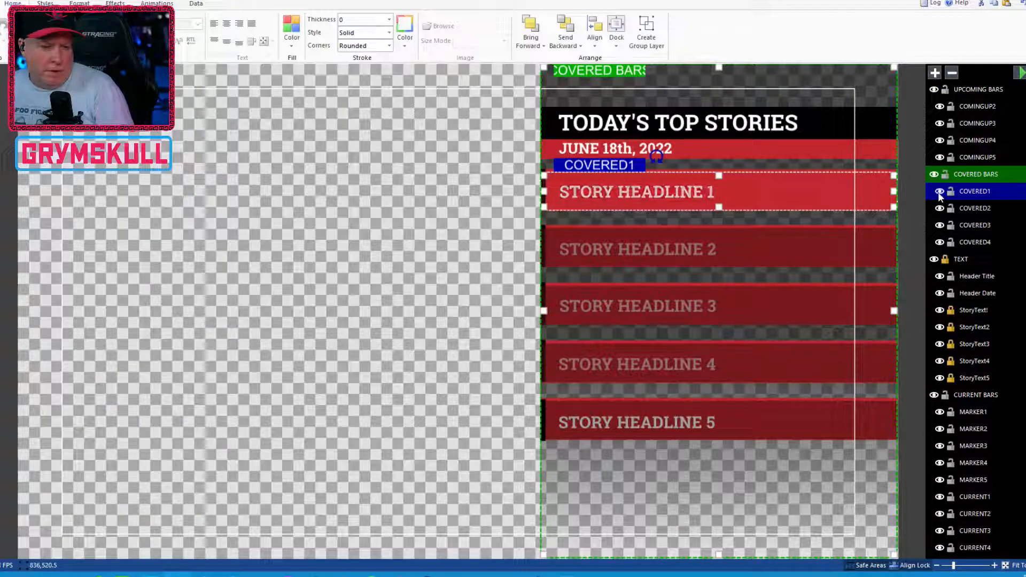
click(1006, 214)
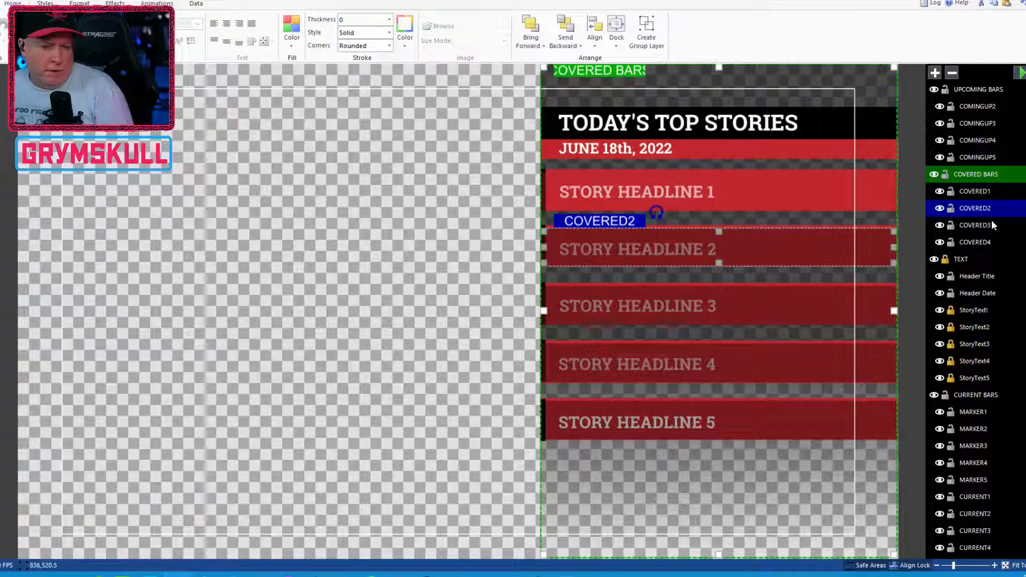
click(986, 193)
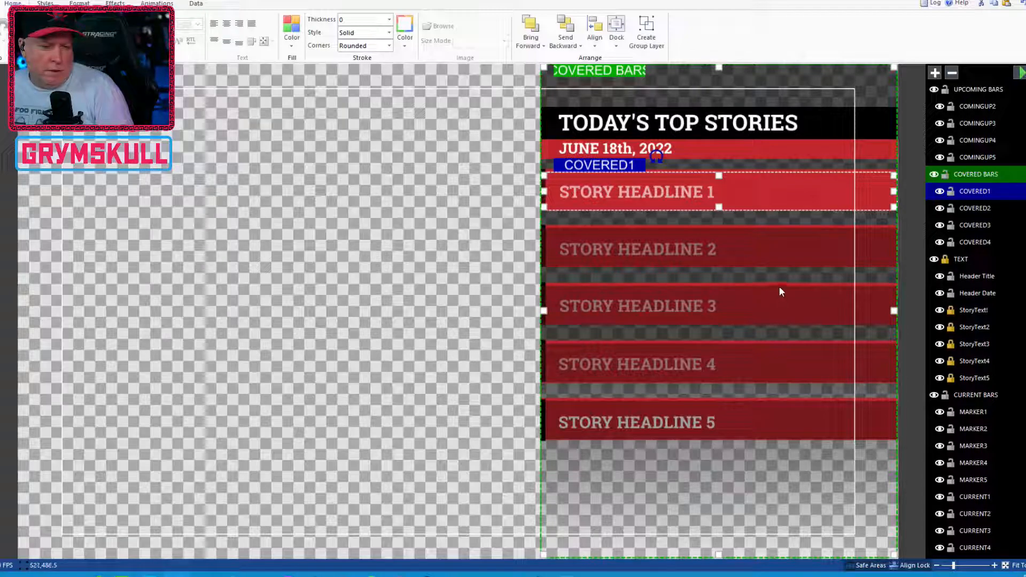
click(976, 210)
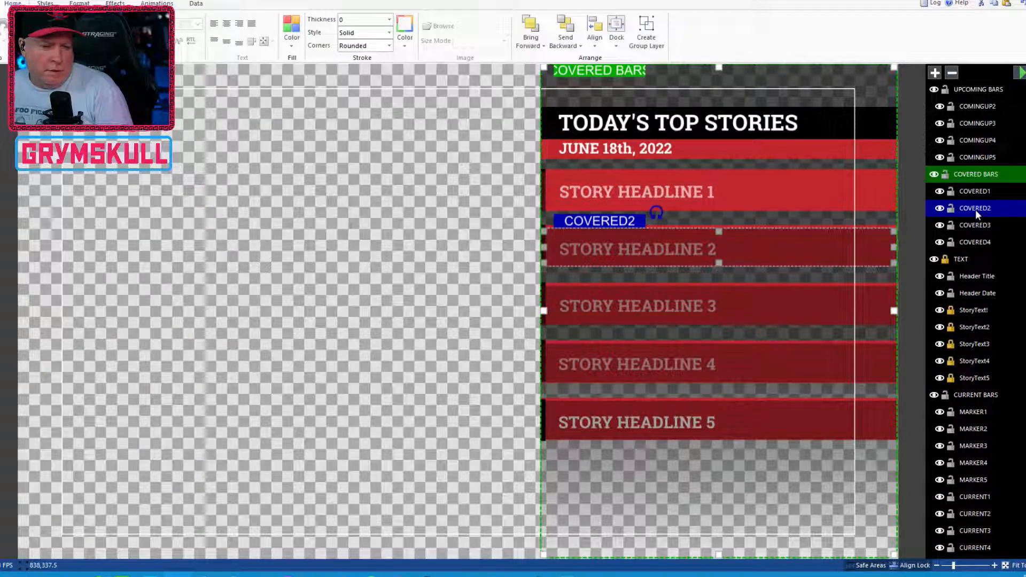
Step: Set the transition of the COMINGUP2 and COMINGUP3 layers to Hidden
click(975, 106)
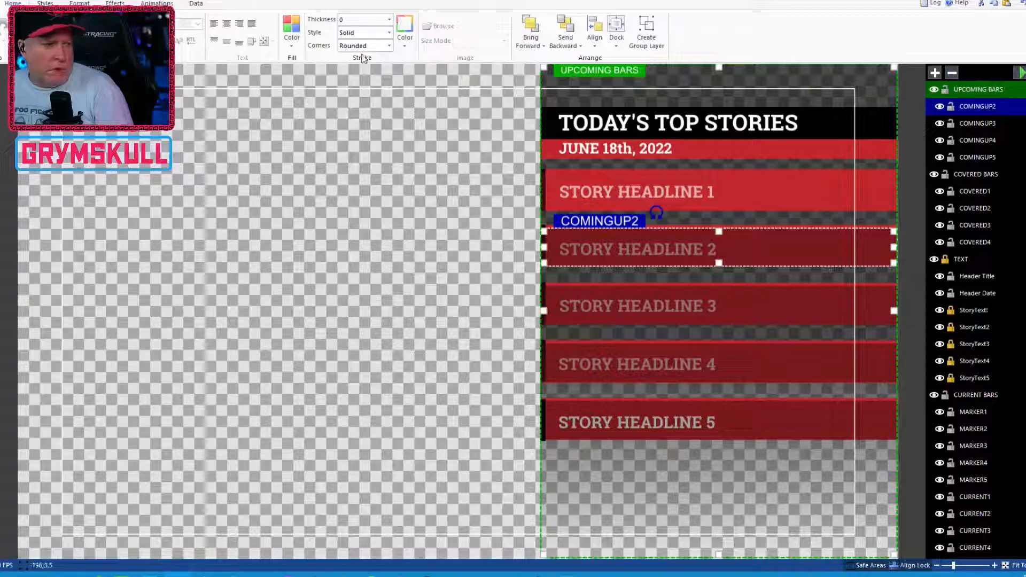
click(154, 4)
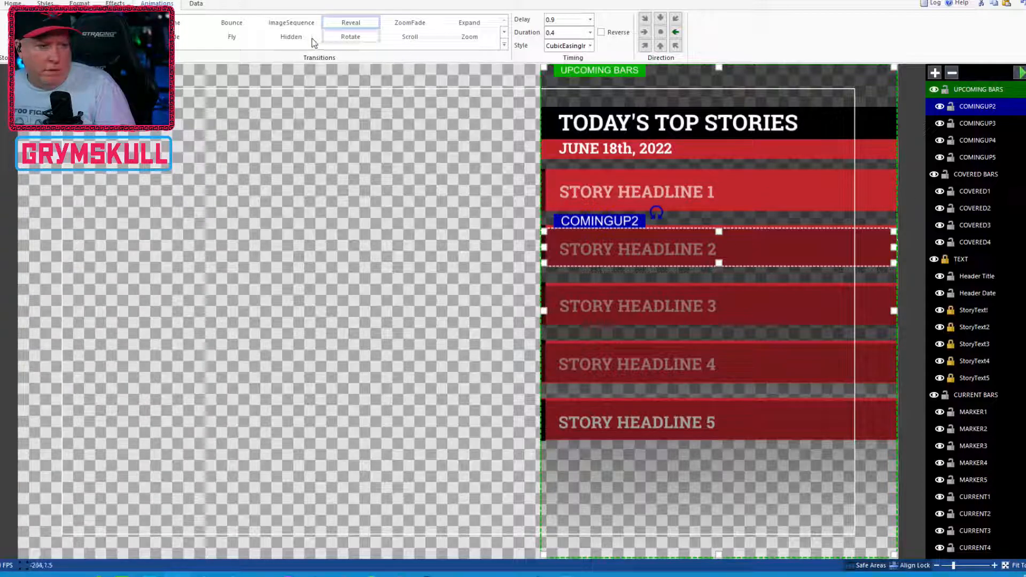
click(291, 38)
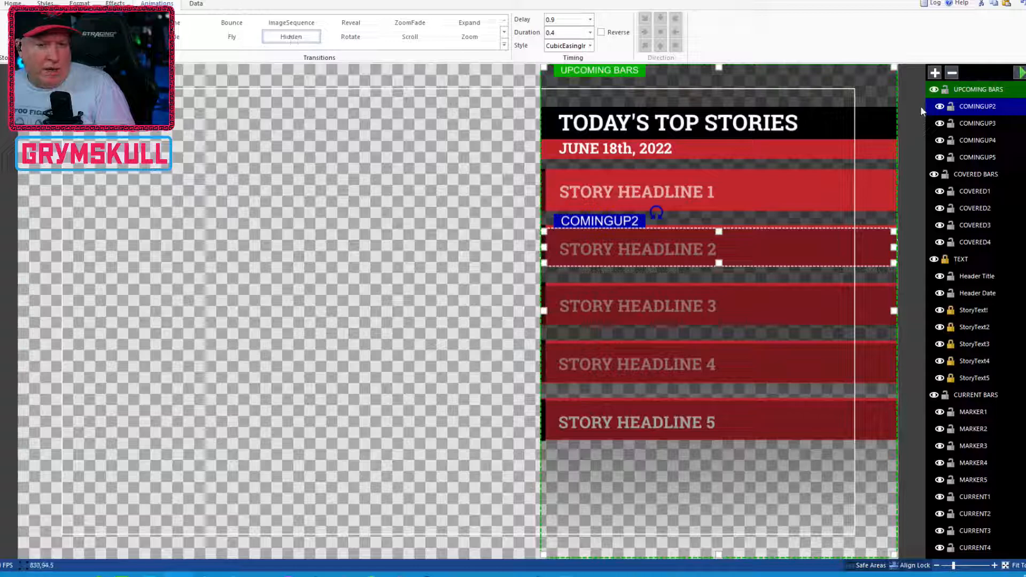
click(981, 123)
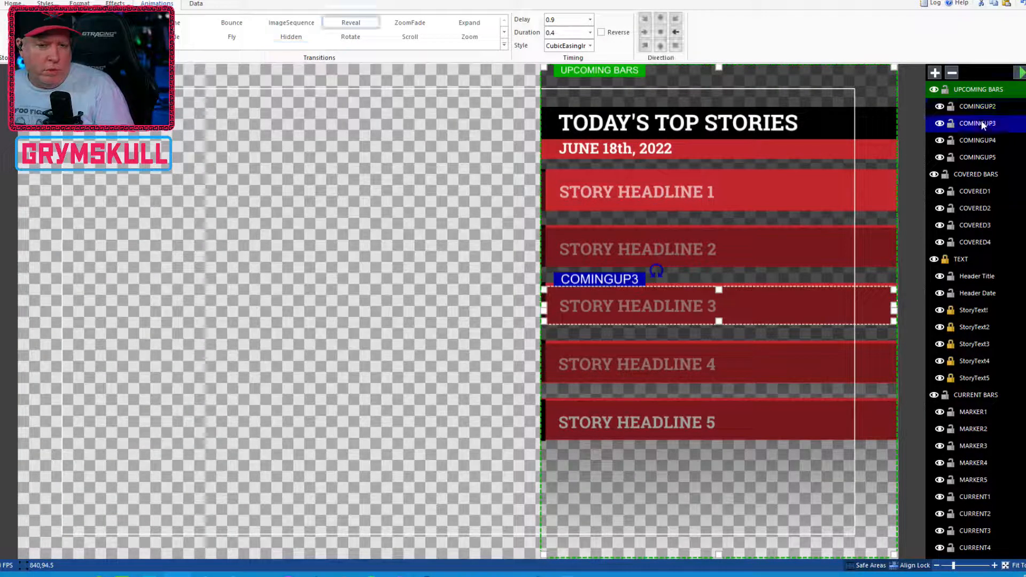
click(293, 37)
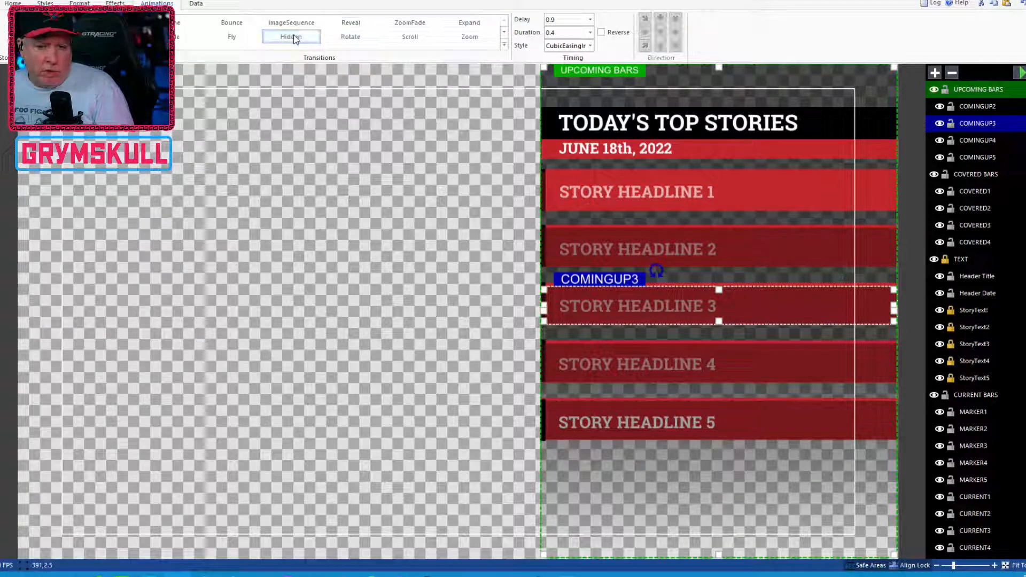
Step: Check the transitions of the COMINGUP4 and COMINGUP5 layers and save the title file
click(983, 139)
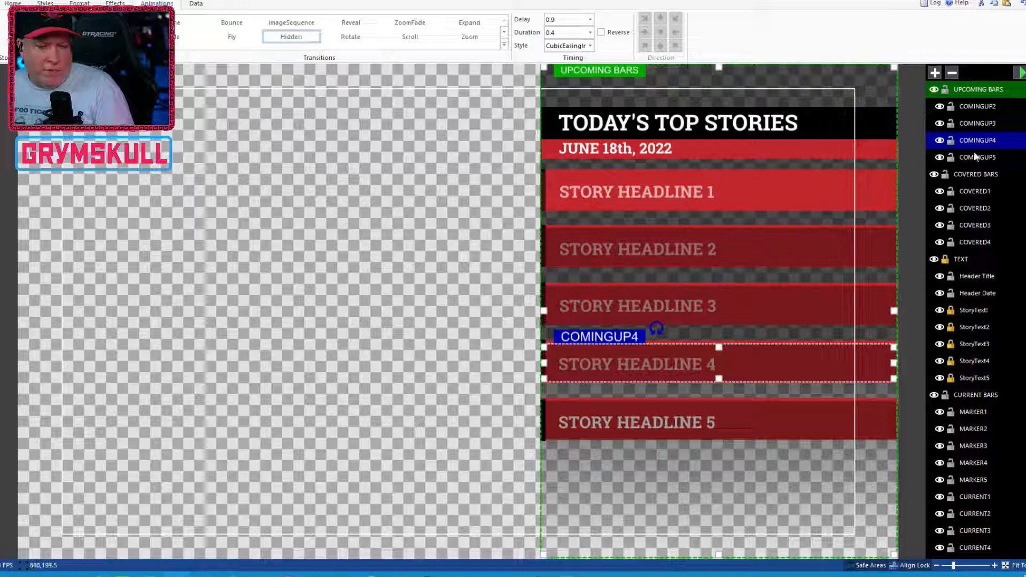
click(977, 155)
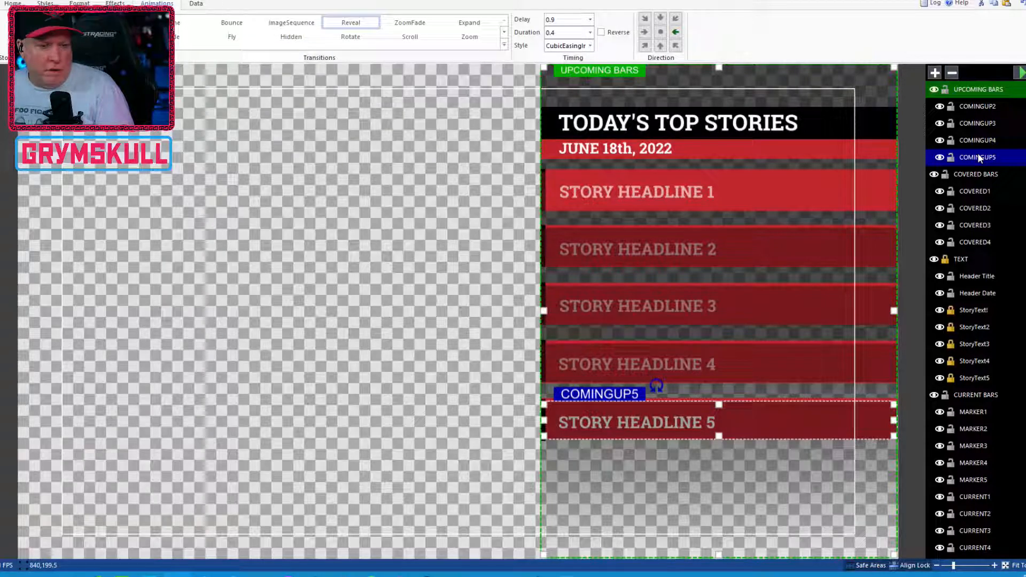
click(985, 140)
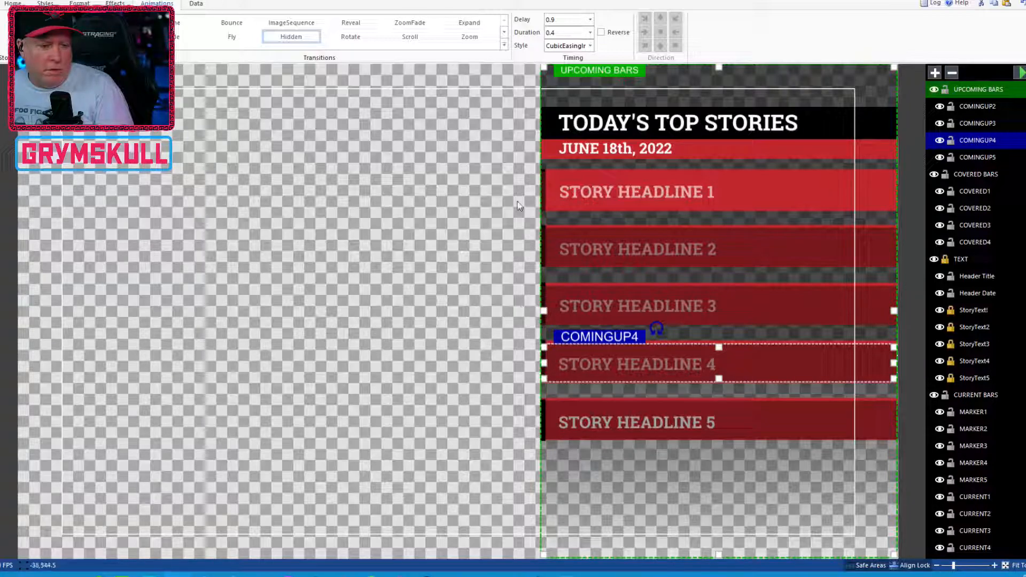
click(1, 4)
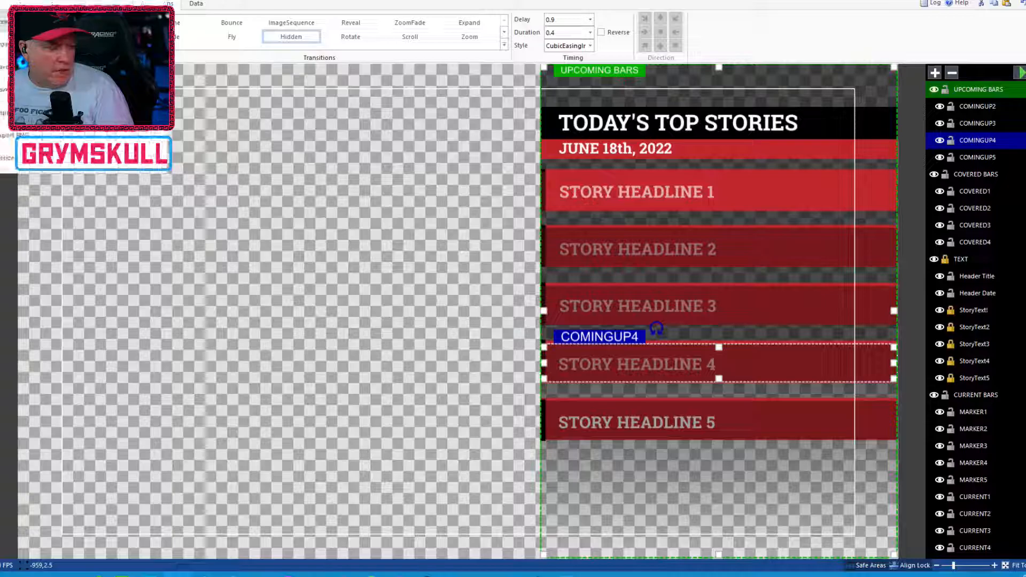
click(4, 67)
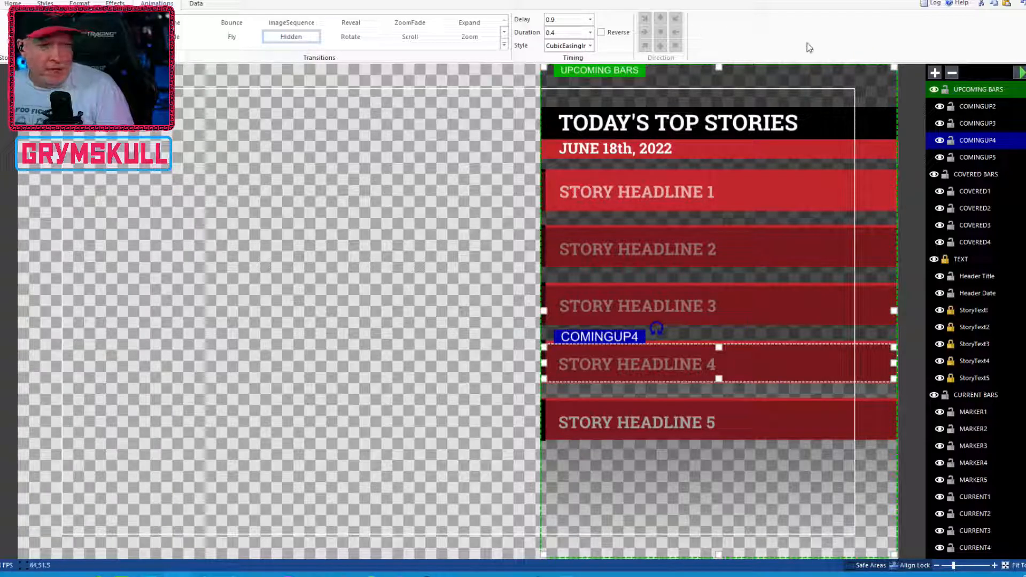
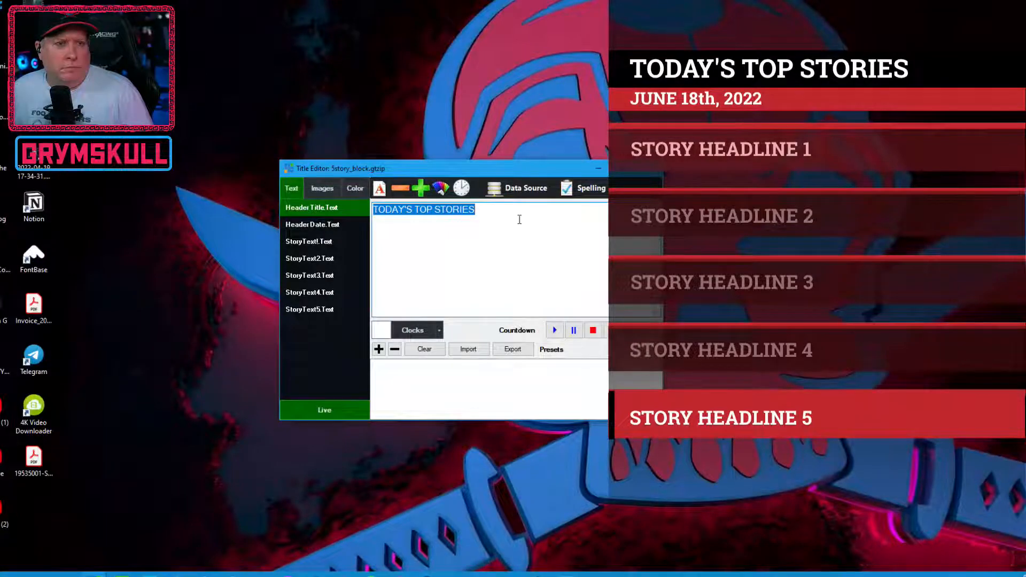
Step: Move the Title Editor window clear of the TODAY'S TOP STORIES overlay so both can be seen
drag(534, 167, 380, 139)
right_click(601, 294)
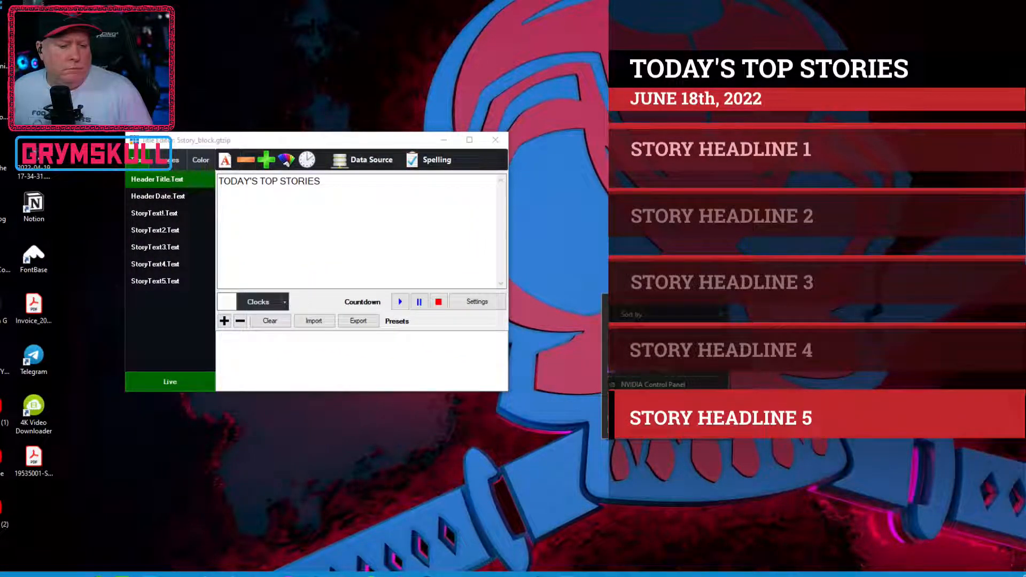
mouse_move(703, 303)
click(789, 378)
click(357, 214)
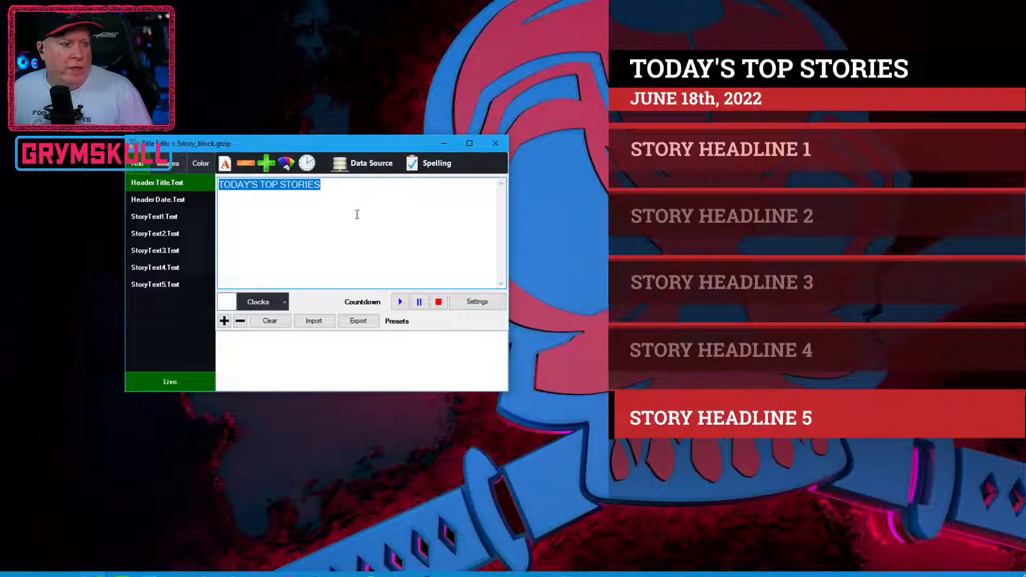
Step: Check the texts held in the header title and header date fields
click(162, 183)
click(327, 197)
click(158, 201)
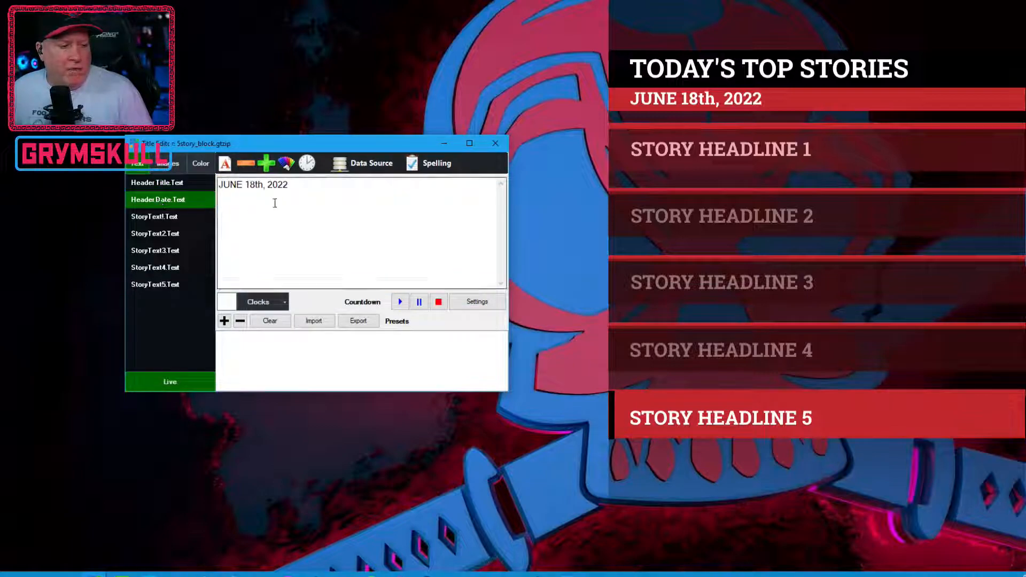
click(156, 185)
Step: Replace the first story's headline text with "KMR SAVES THE DAY"
click(152, 217)
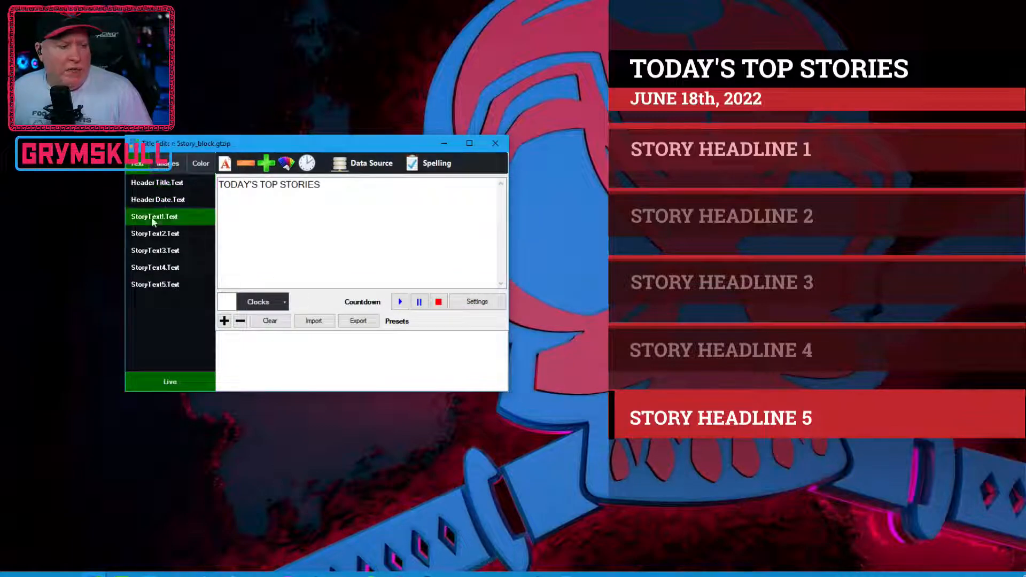
key(Tab)
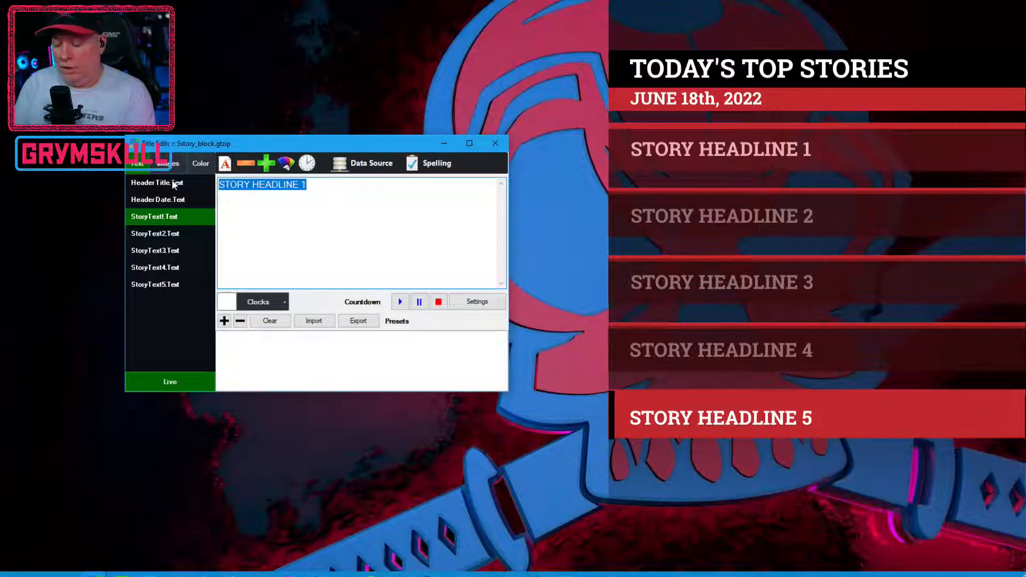
text(KMR )
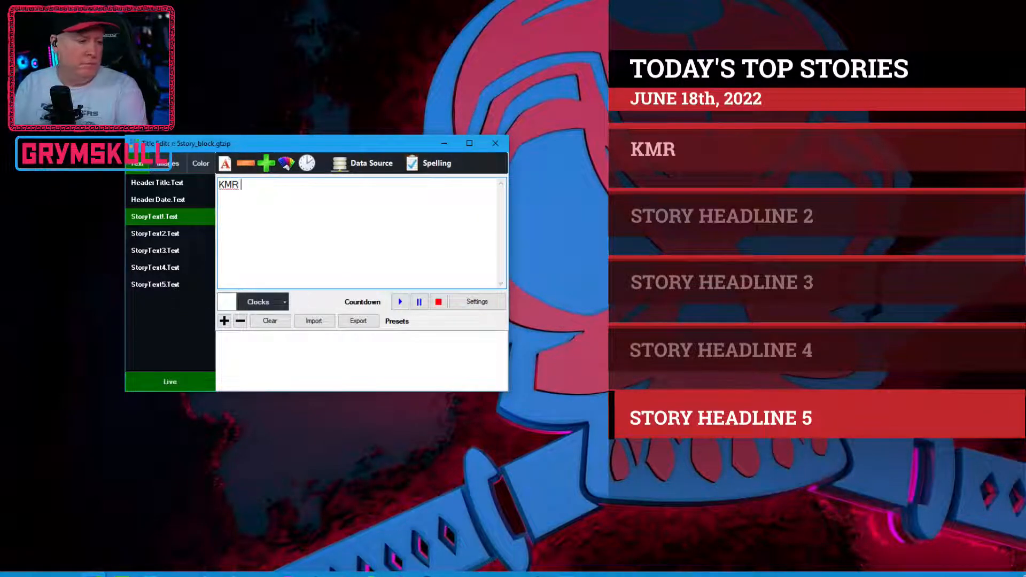
text(SAVES THE DAY)
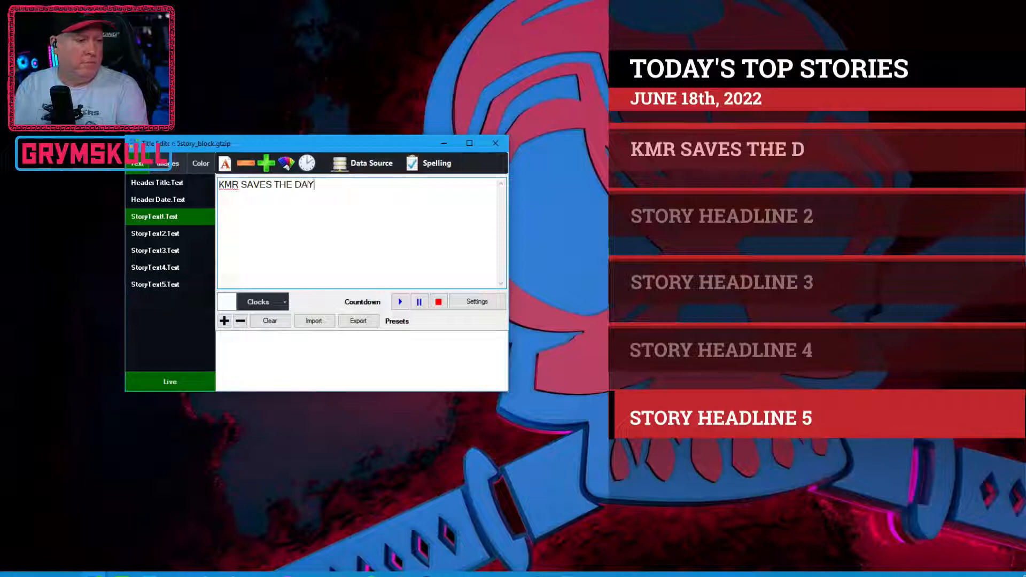
Step: Replace the second story's headline with a person's full name followed by "MORE SUPER THE NEW CAP?"
click(176, 233)
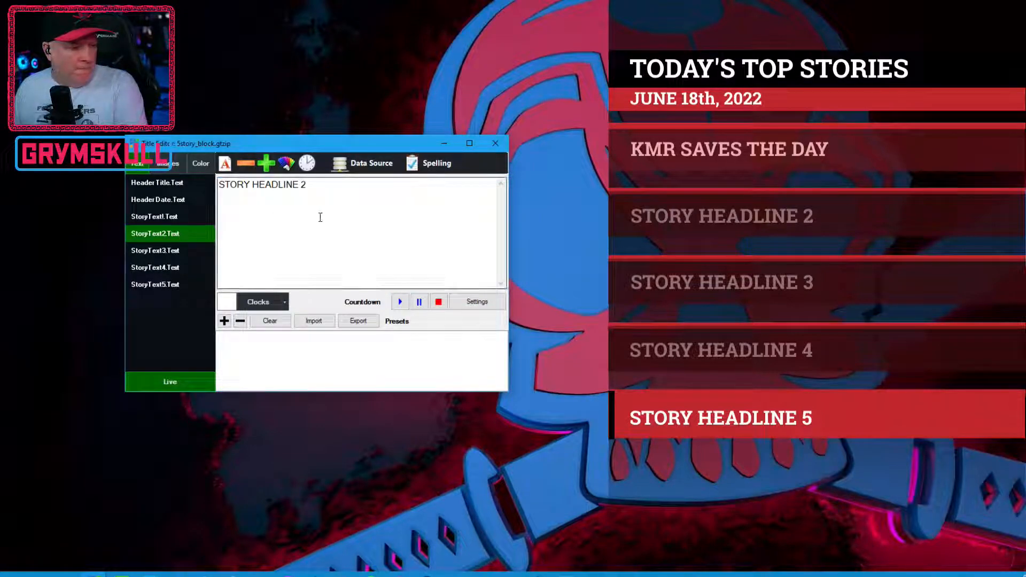
drag(339, 190, 203, 178)
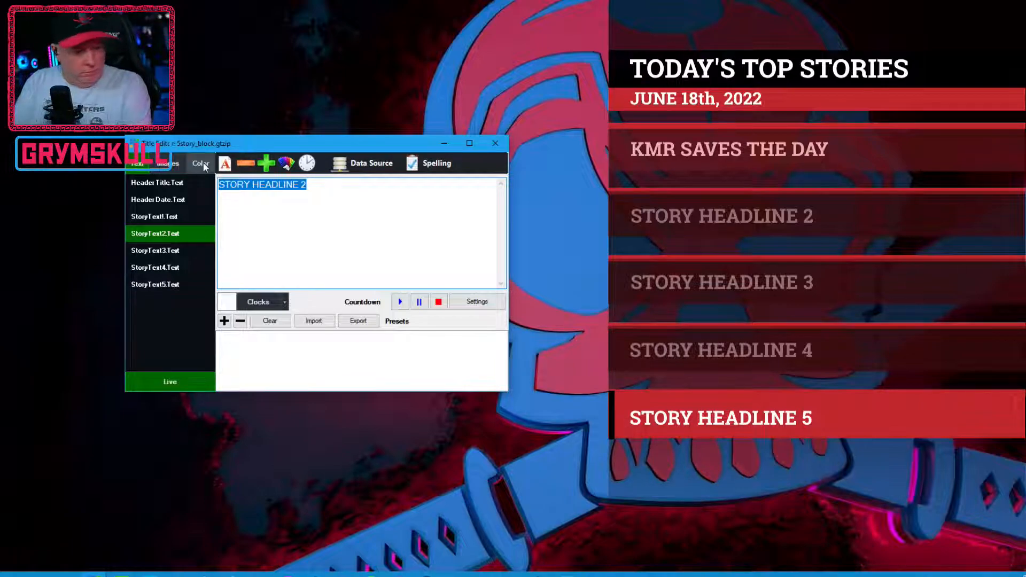
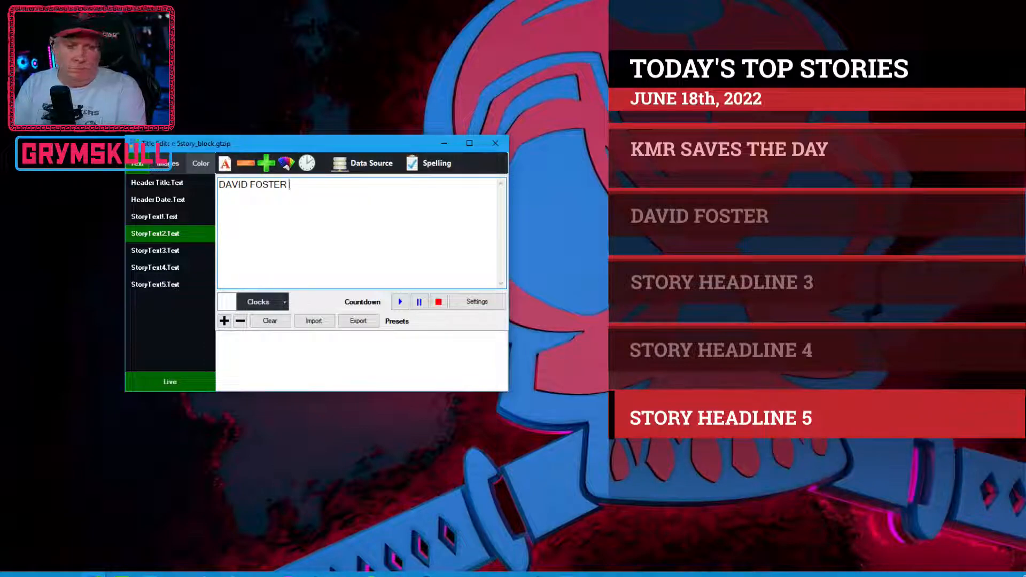
text(MORE SUPER T)
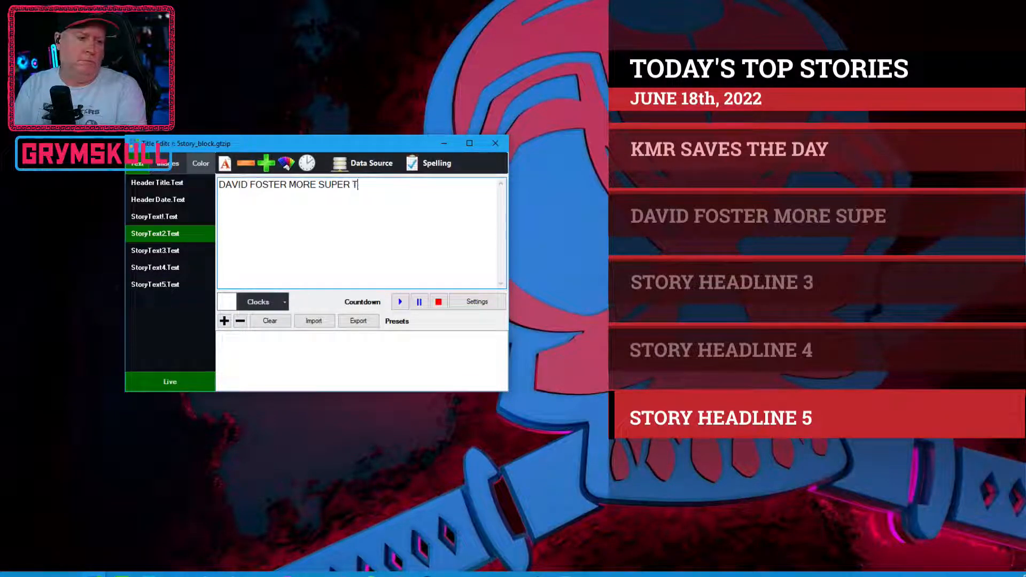
text(HAN THE CAP)
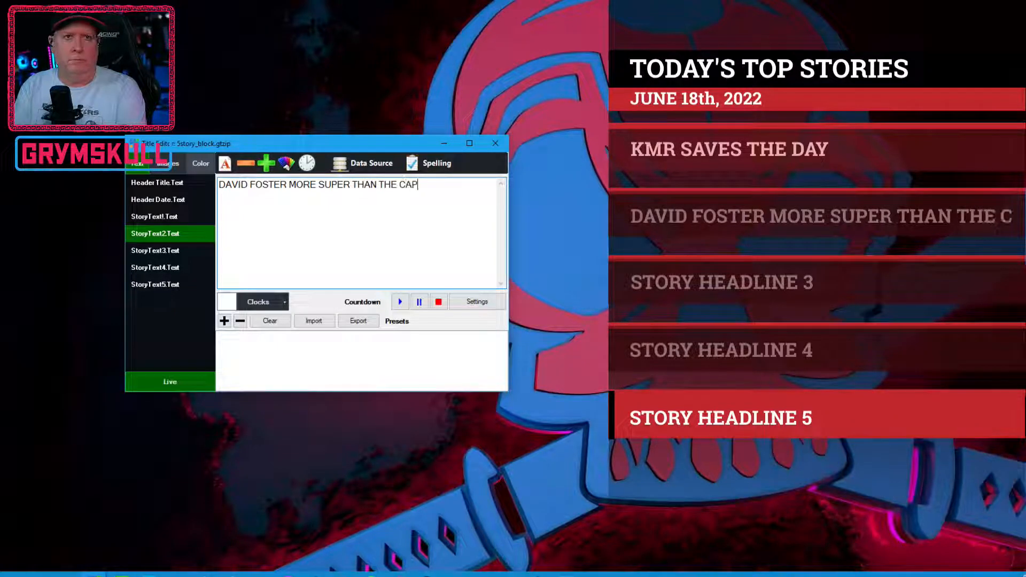
key(BackSpace)
key(BackSpace)
key(BackSpace)
key(BackSpace)
key(BackSpace)
key(BackSpace)
key(BackSpace)
key(BackSpace)
key(BackSpace)
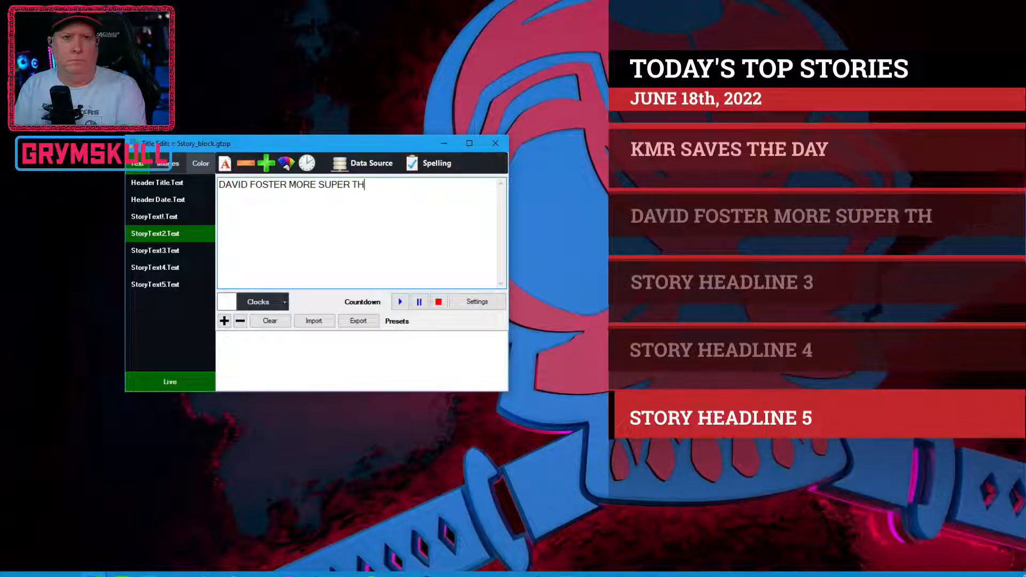
text(E NEW CP?)
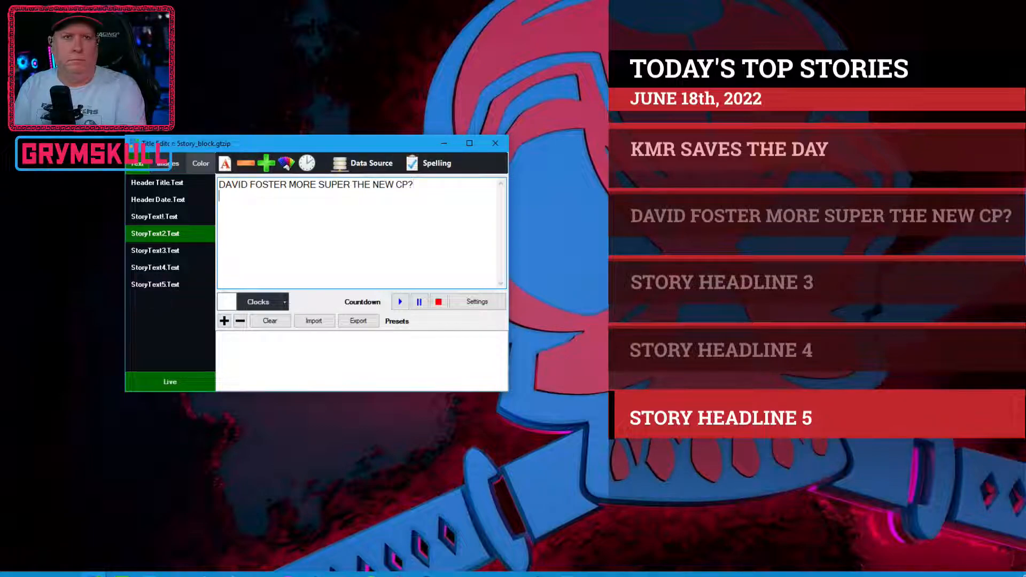
key(BackSpace)
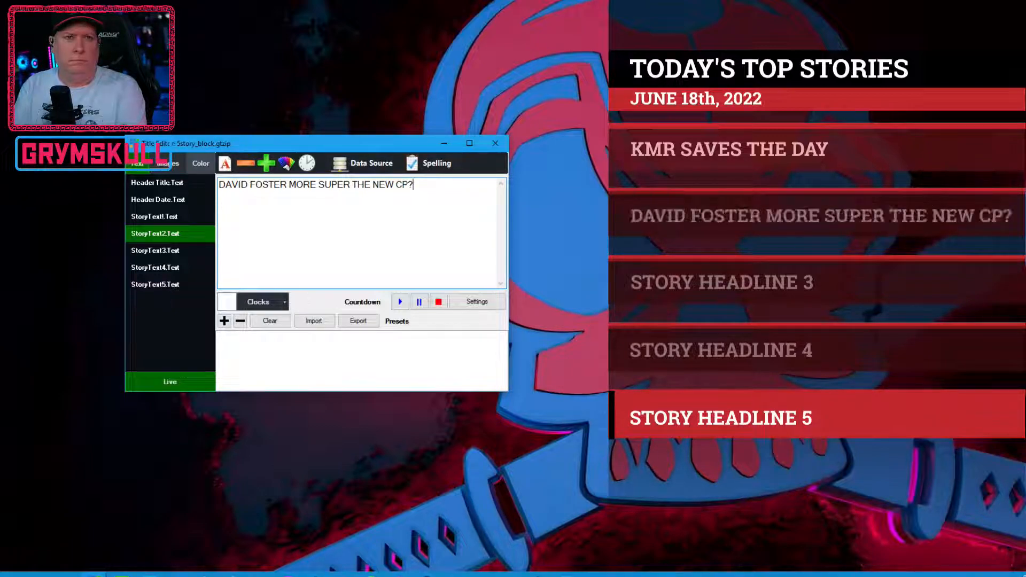
key(BackSpace)
text(AP?)
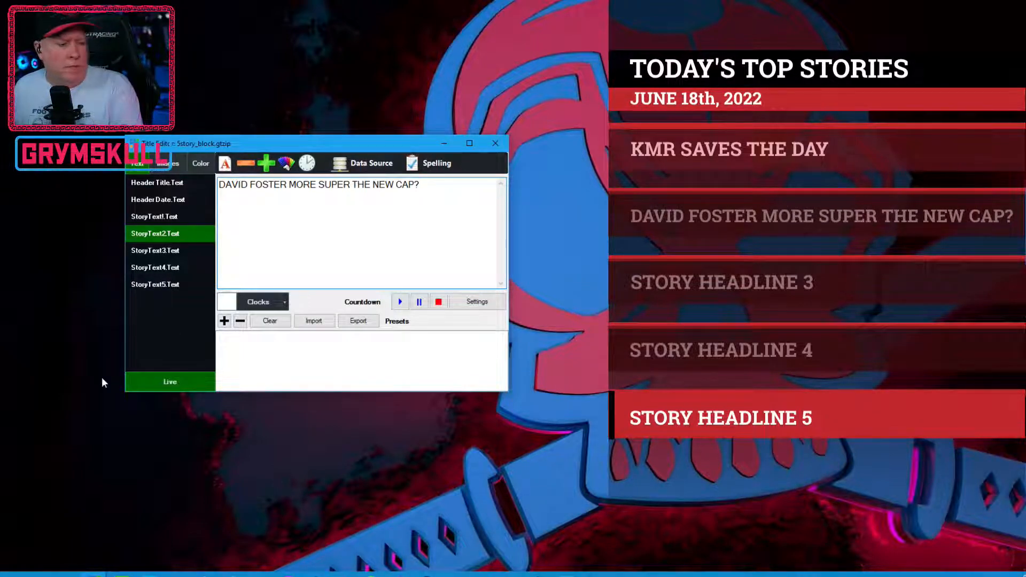
Step: Remove the word "MORE" from the second story's headline
click(320, 186)
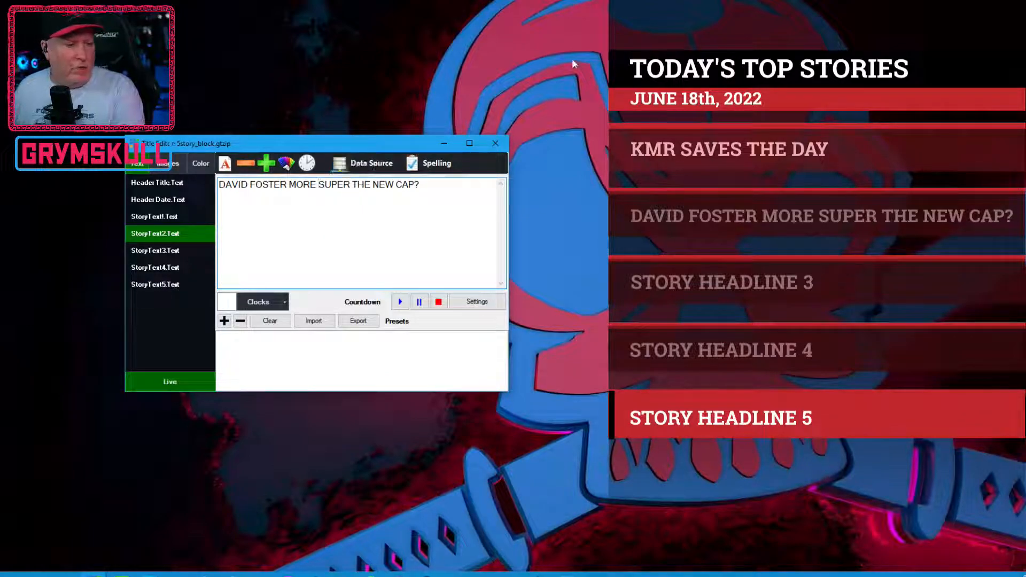
key(BackSpace)
key(BackSpace)
key(BackSpace)
key(BackSpace)
key(BackSpace)
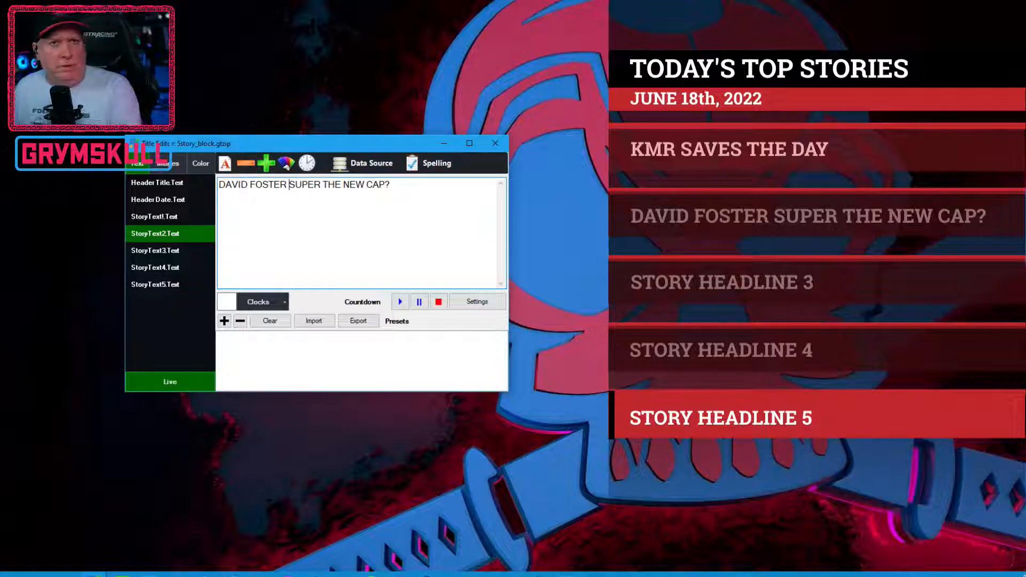
Step: Replace the third story's headline with "UNCONSCIOUS OBSTACLES EXTINCT?", using the suggested spelling correction for UNCONSCIOUS
click(172, 249)
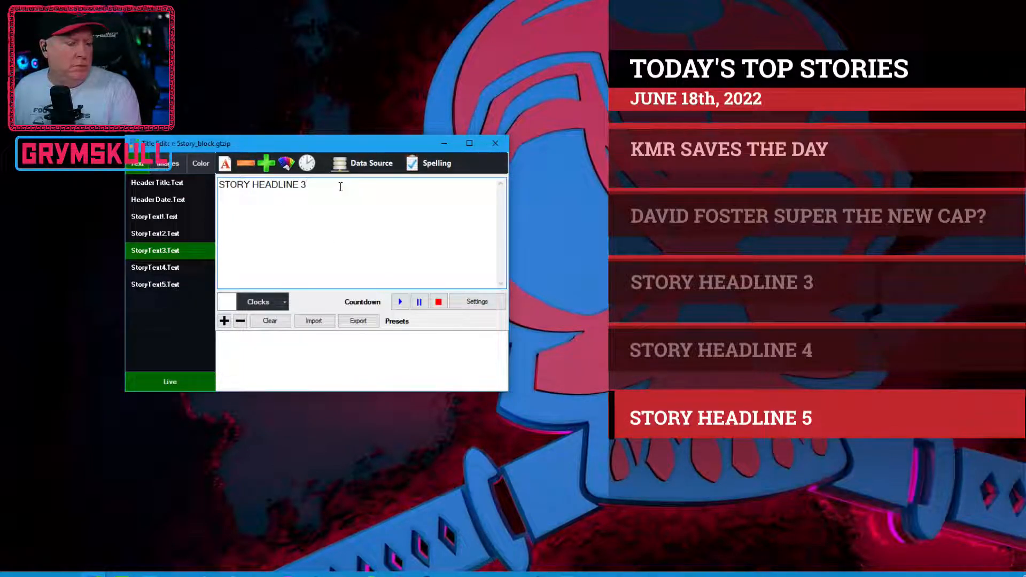
drag(339, 187, 199, 186)
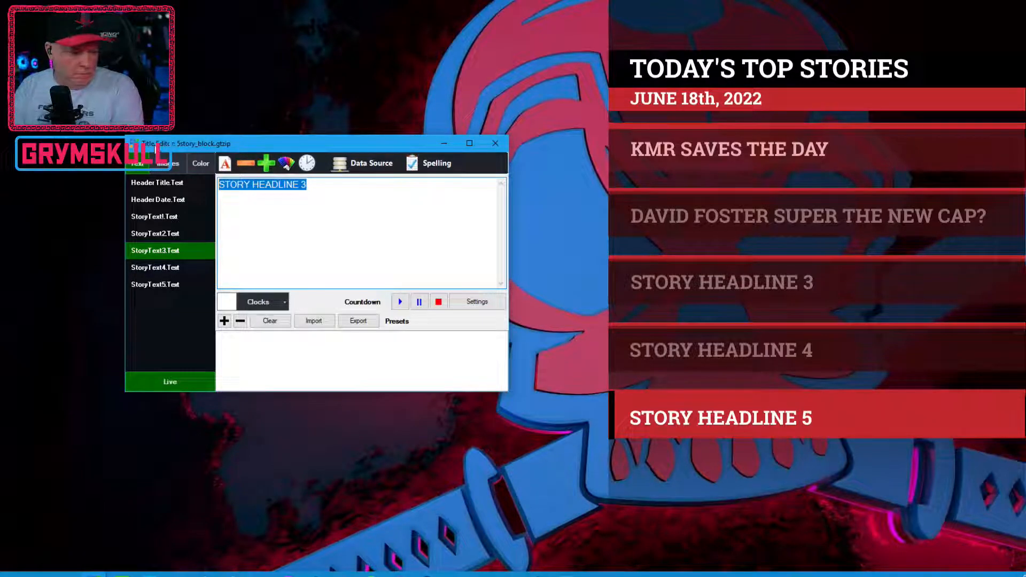
text(UNCONCIOUSL)
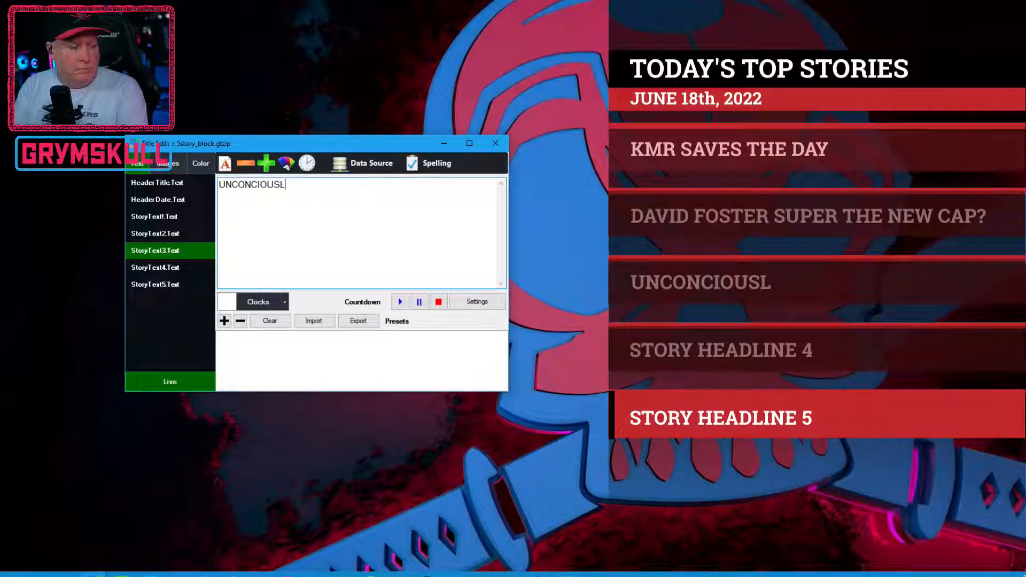
key(BackSpace)
text(OBSTACLES)
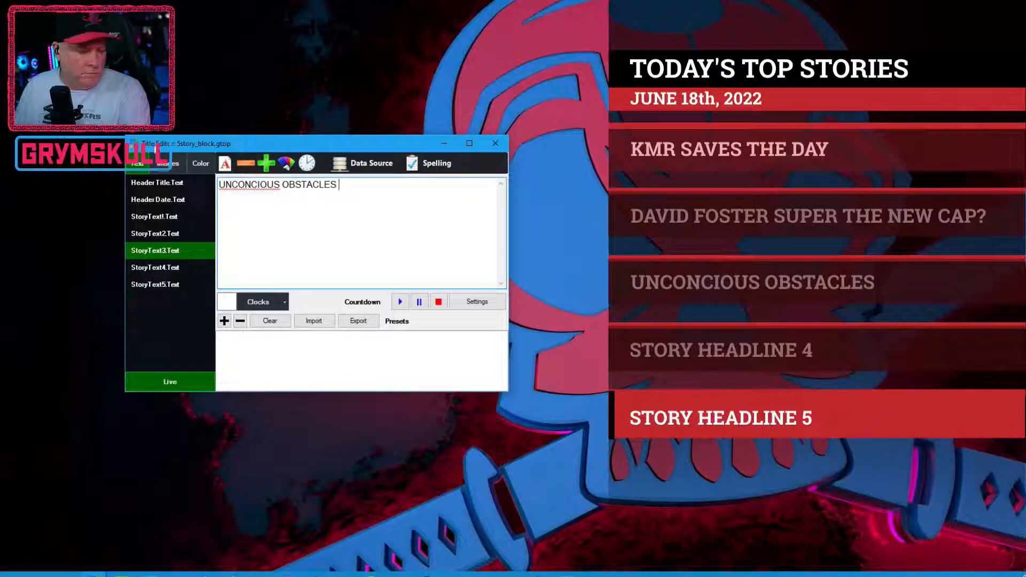
right_click(251, 188)
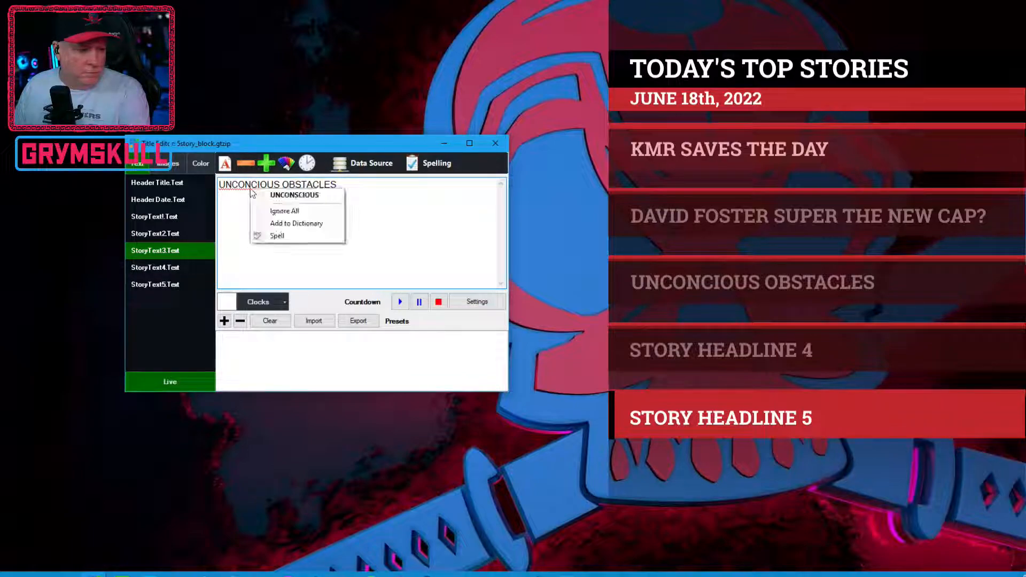
click(267, 195)
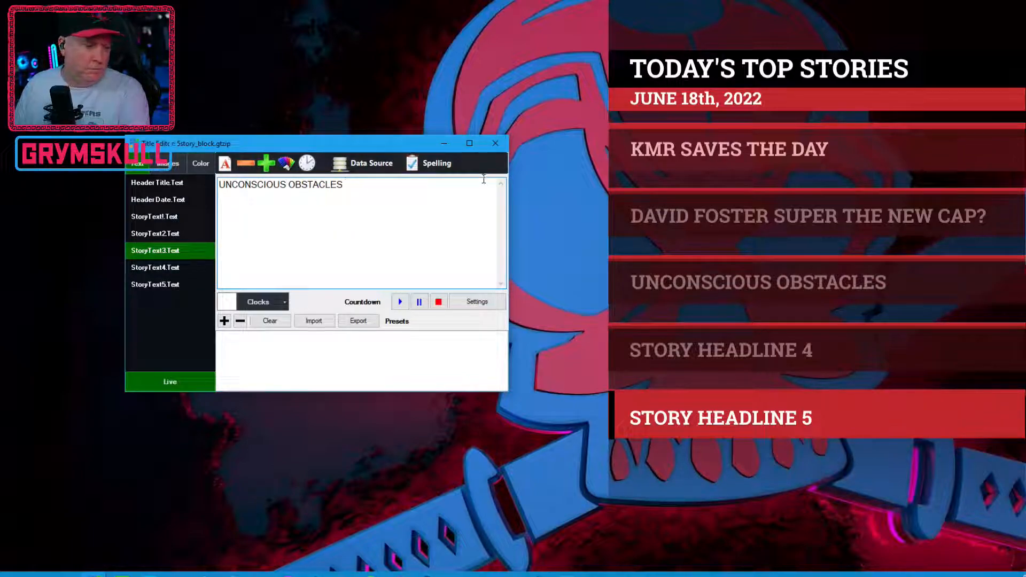
text(EXTINC)
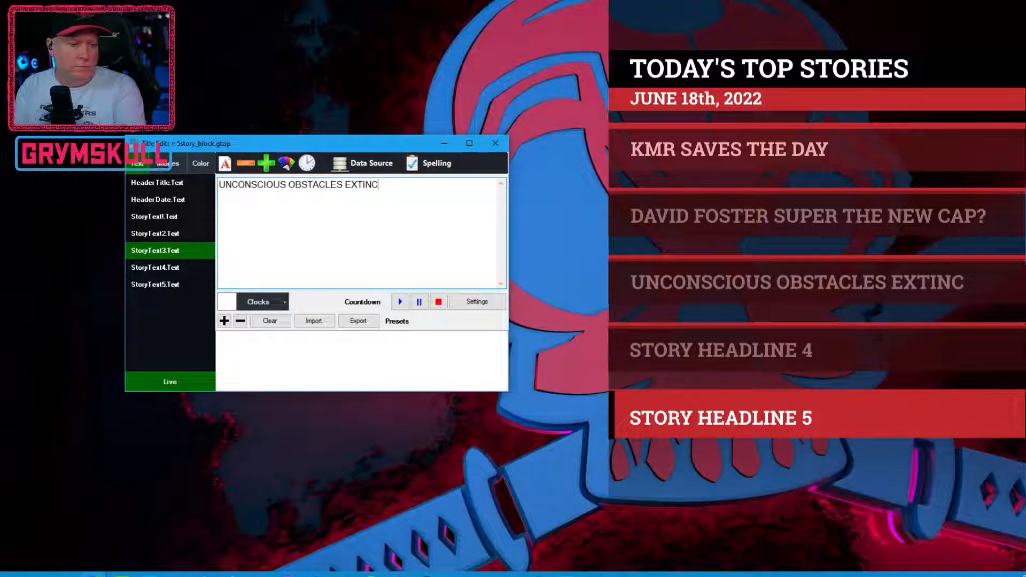
text(T?)
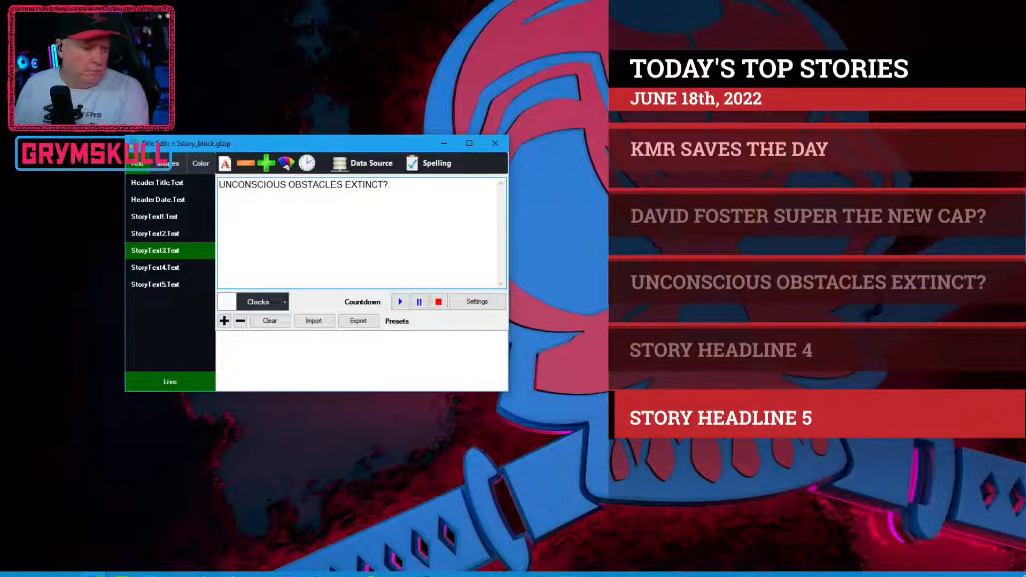
Step: Replace the fourth story's headline text with "GRYM IS STILL GRYM..."
click(148, 270)
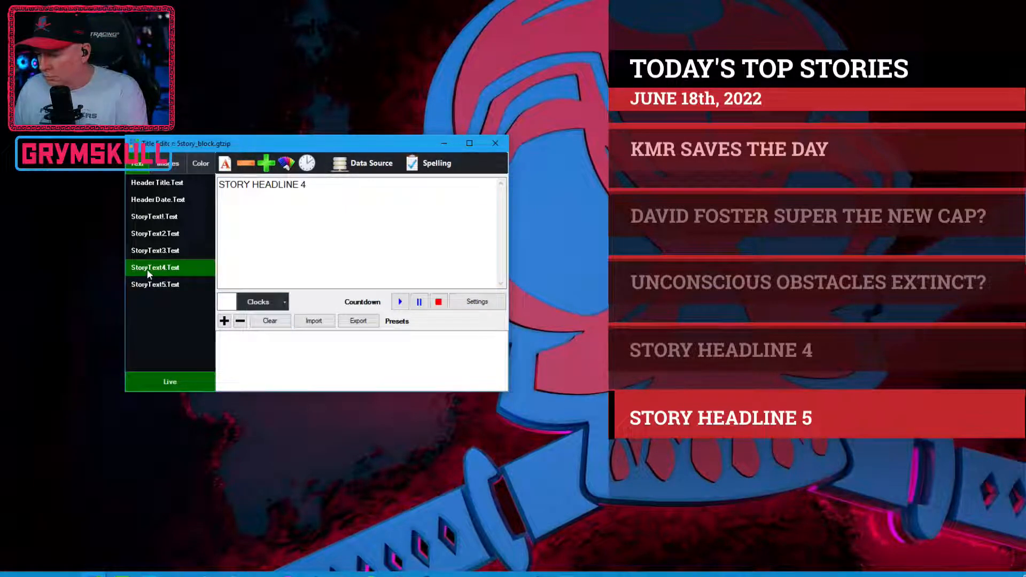
drag(320, 193, 234, 245)
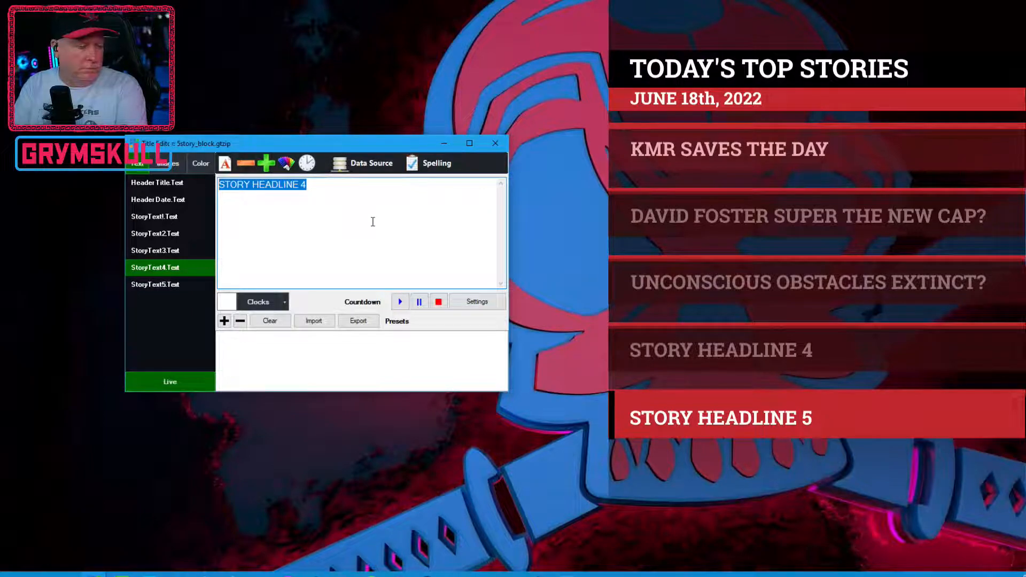
text(GRYM)
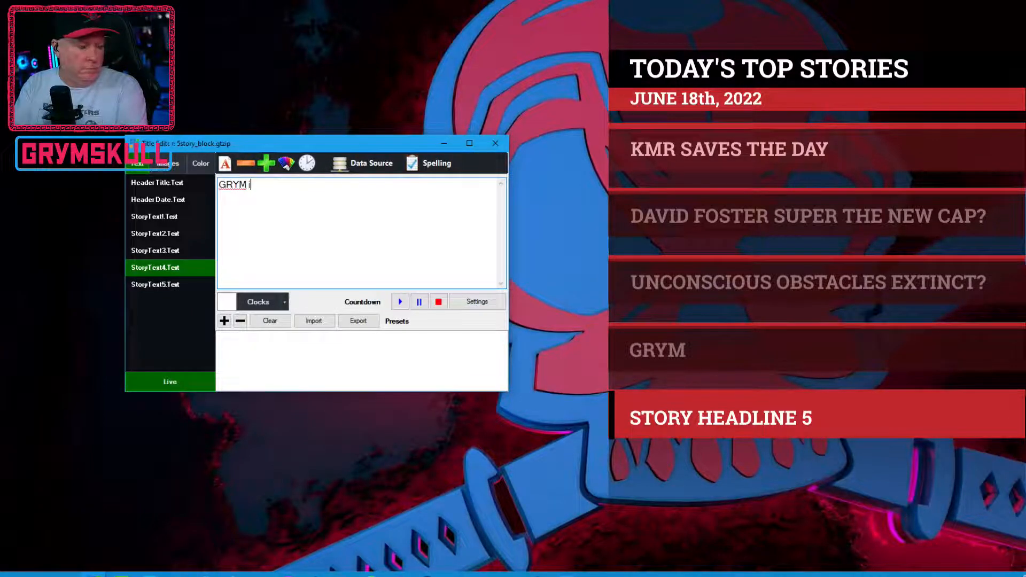
text( IS STILL GR)
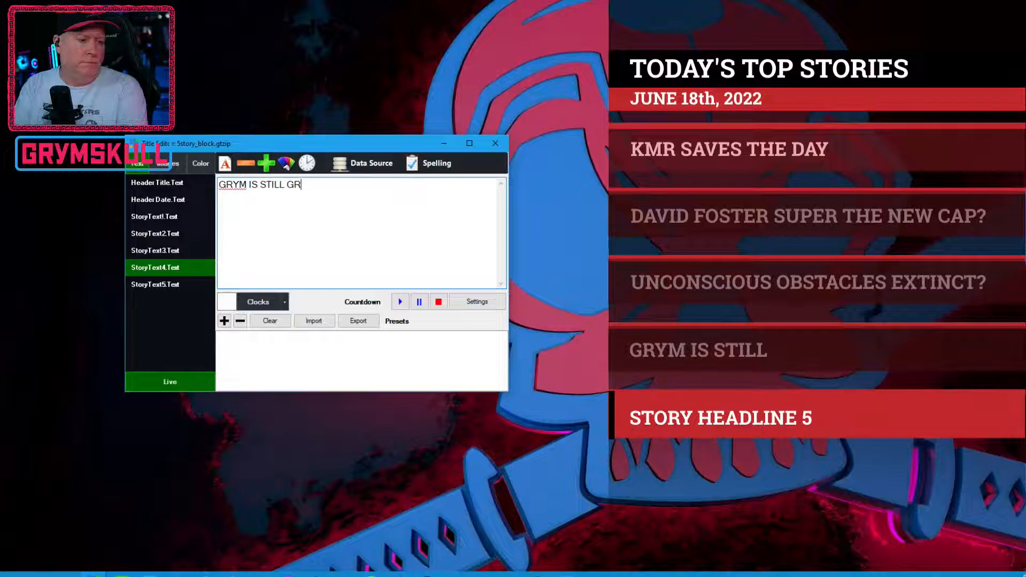
text(YM..)
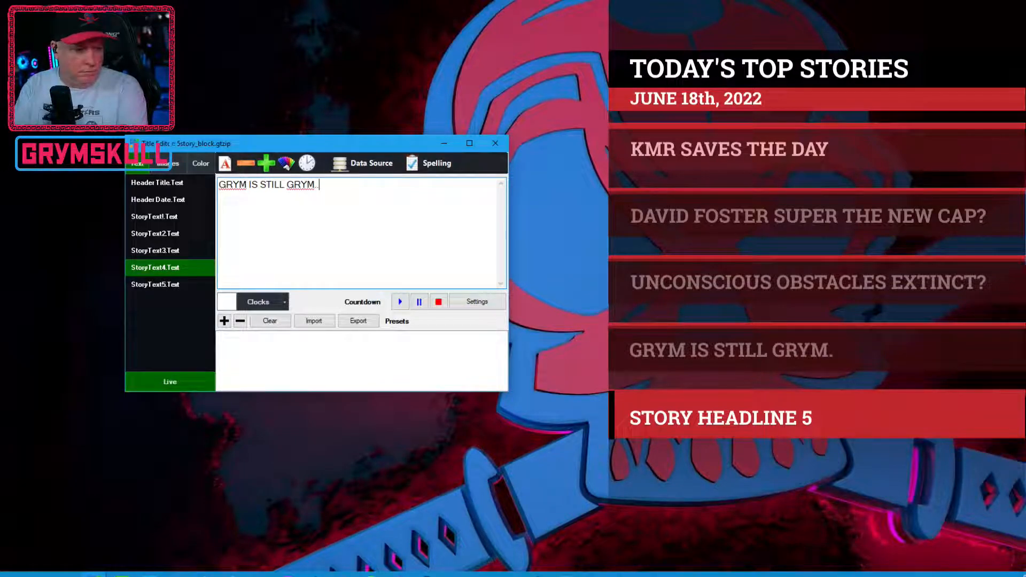
text(.)
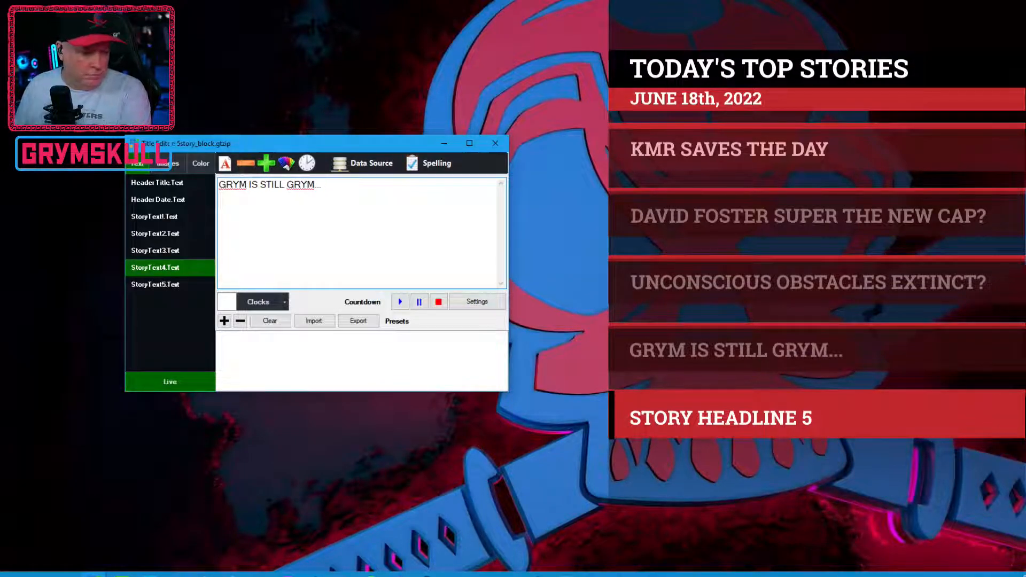
Step: Replace the fifth story's headline with "BEYOND 280 IS BEYOND 280 (characters)"
click(166, 283)
drag(327, 186, 220, 185)
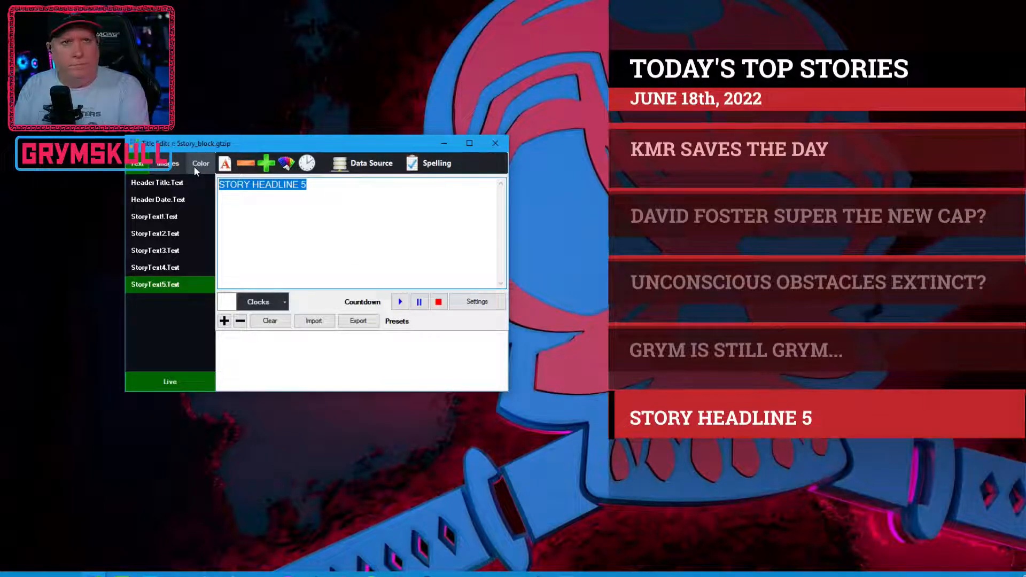
text(B)
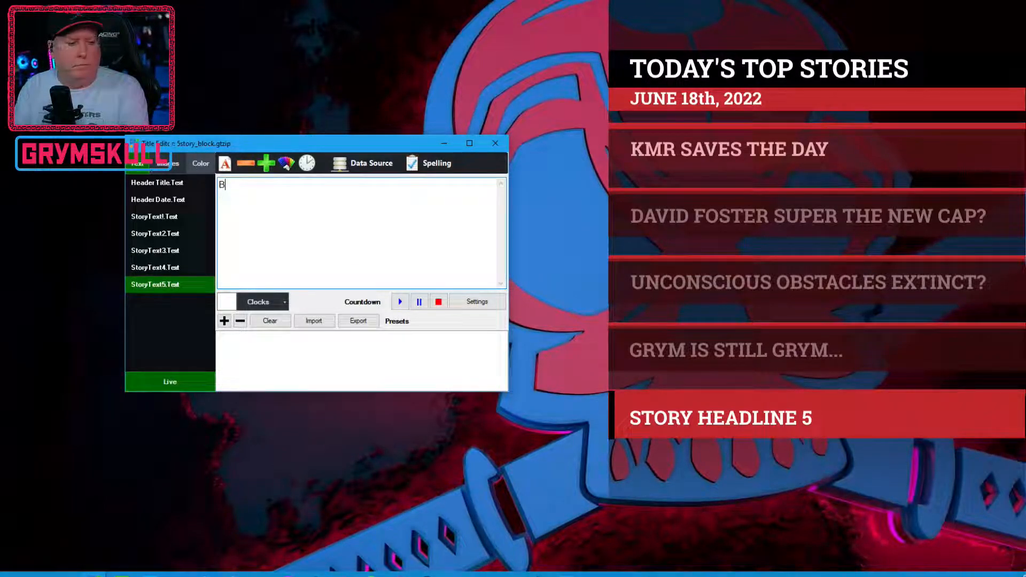
text(EYOND 280 IS BEYOND 2)
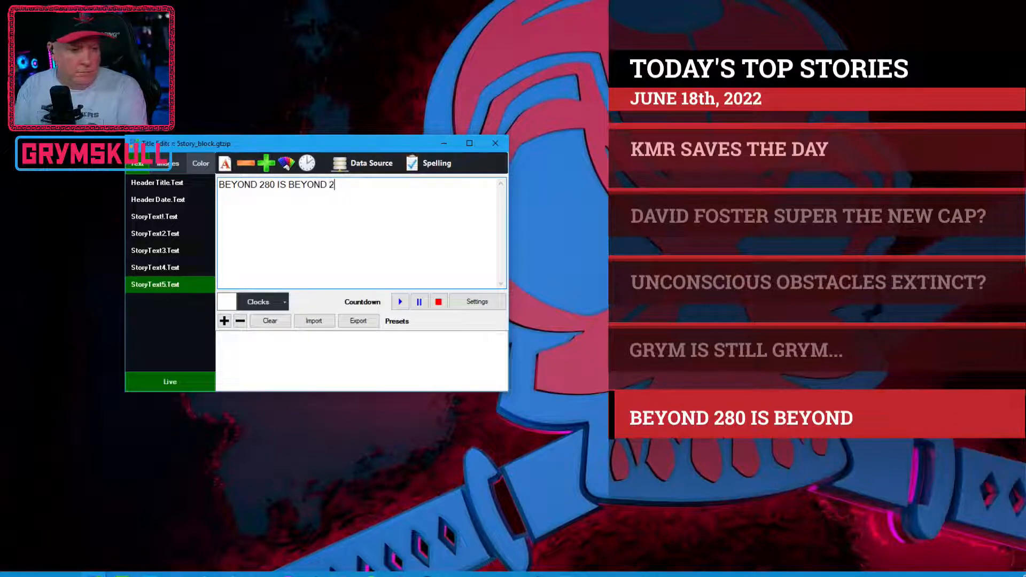
text(80)
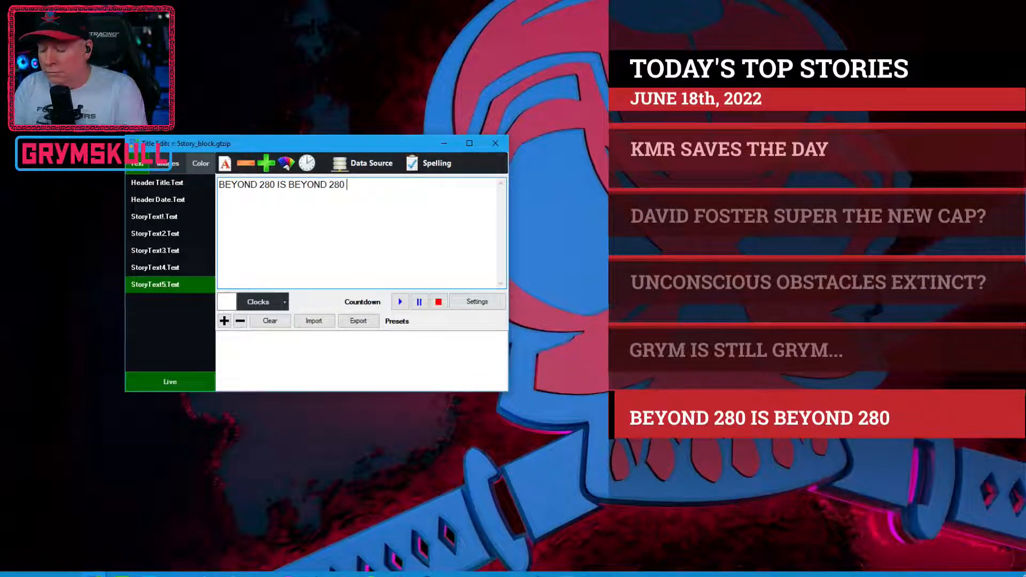
text( (characters)
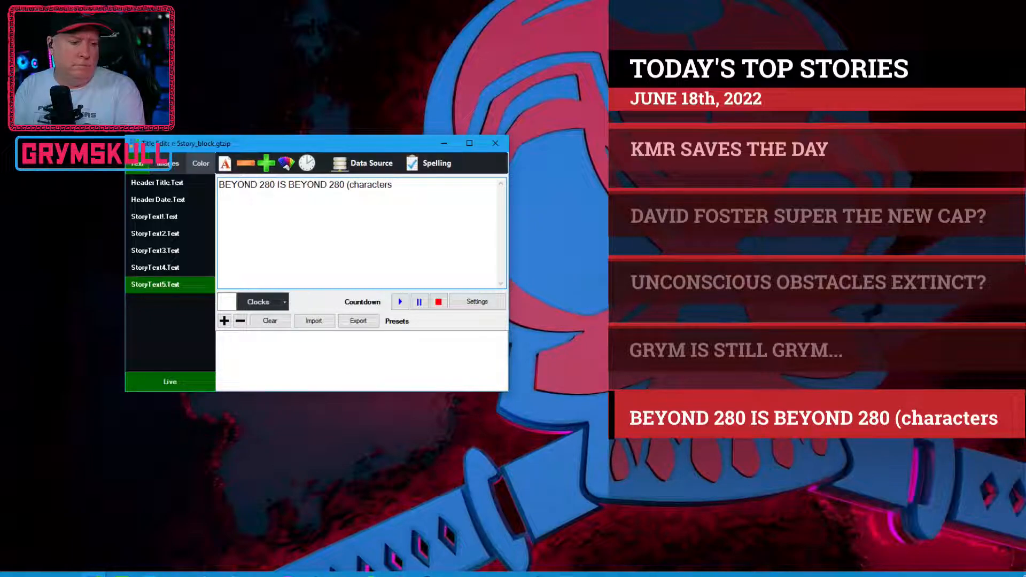
text())
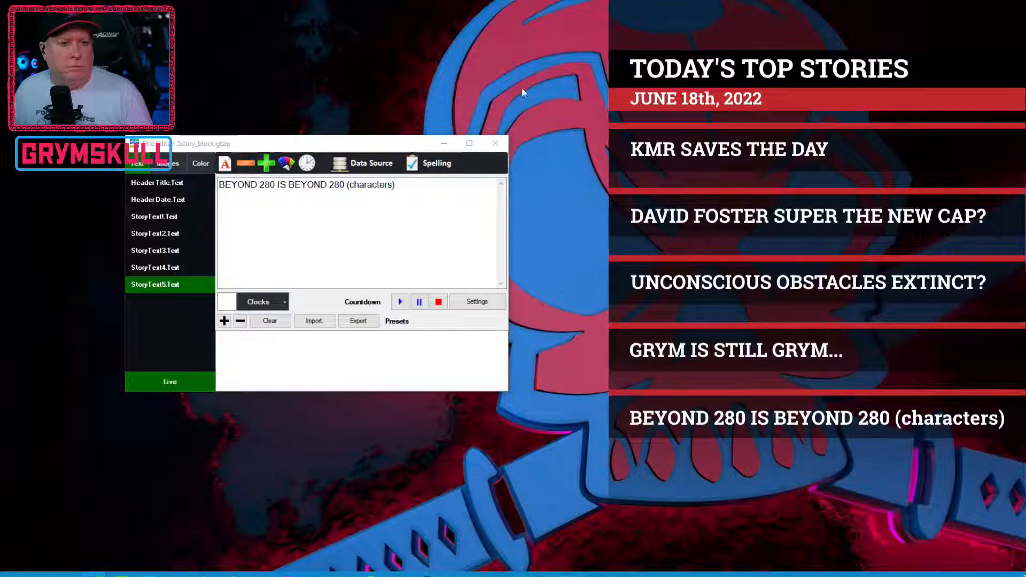
Step: Switch from the live title output and its Title Editor to the title design in GT Designer Advanced
mouse_move(482, 574)
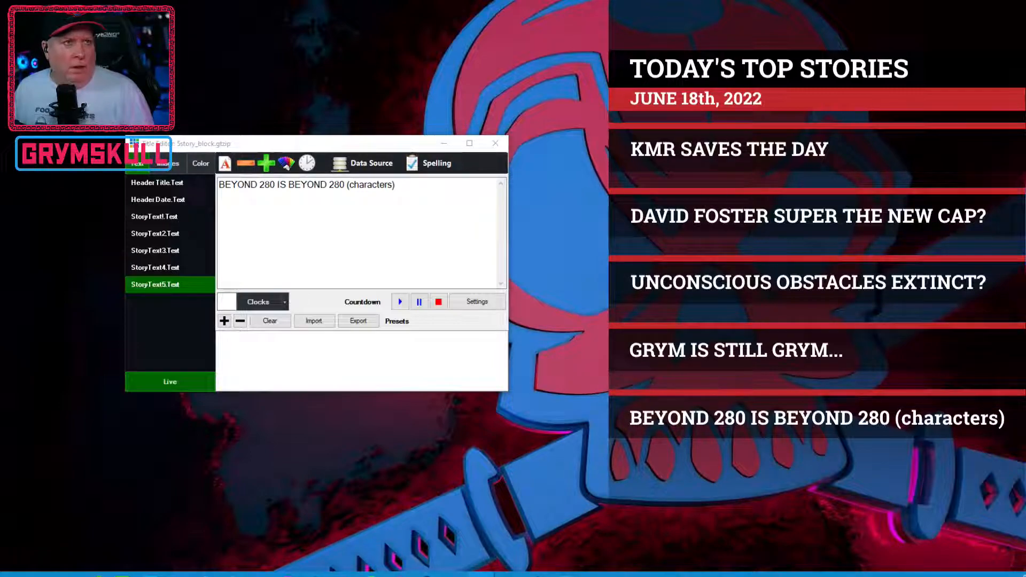
click(165, 218)
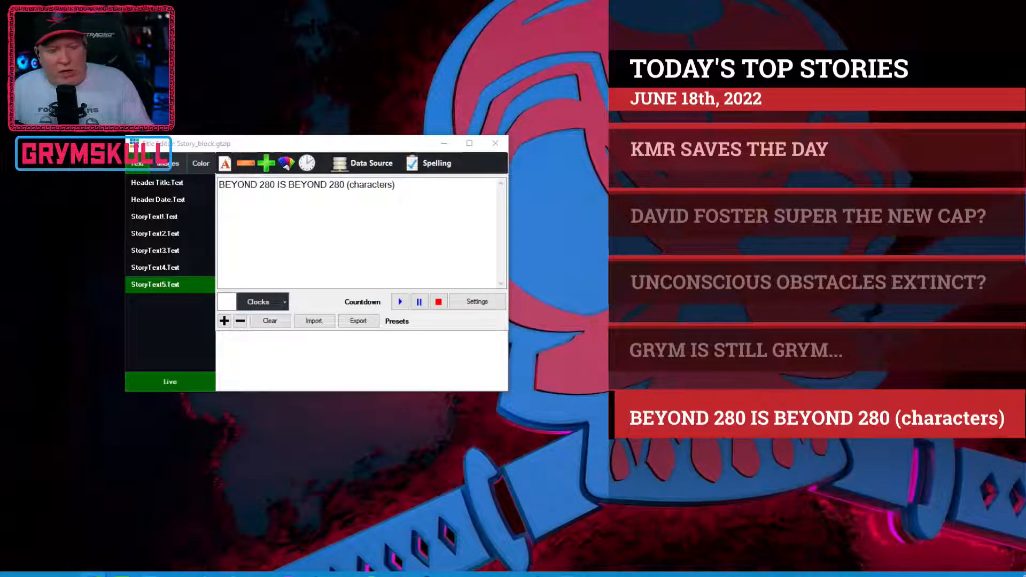
mouse_move(455, 574)
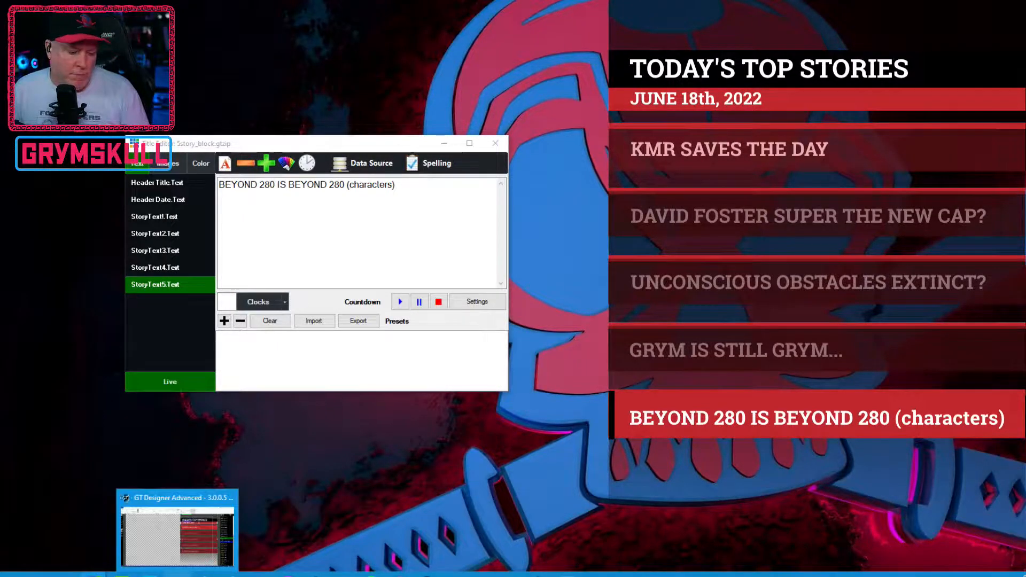
click(178, 574)
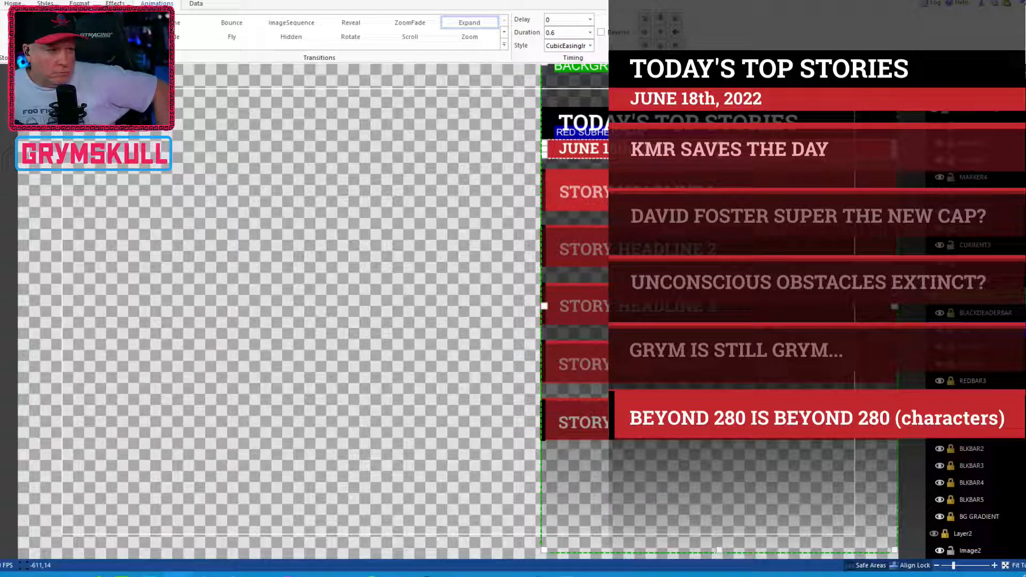
key(alt+Tab)
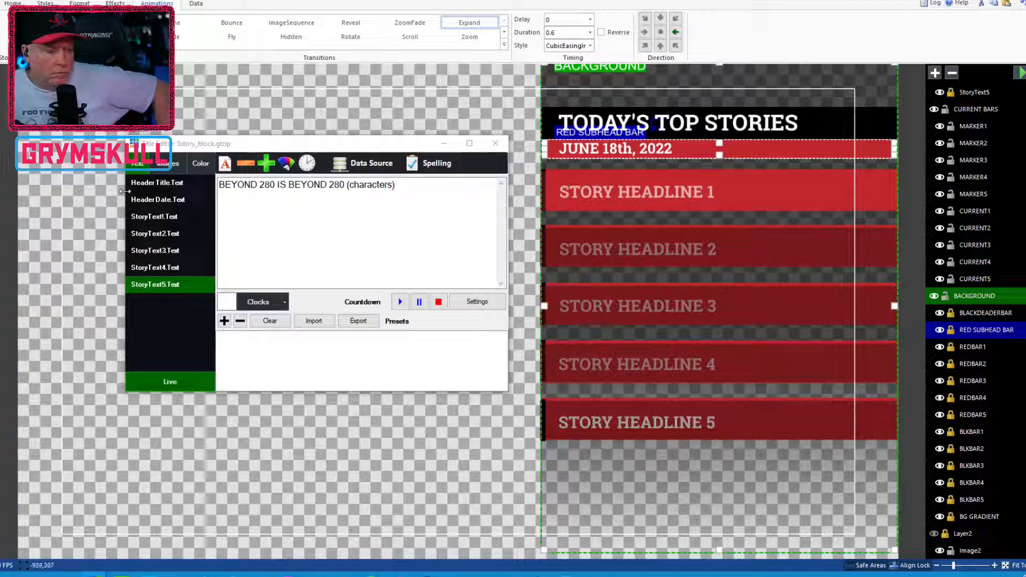
click(840, 1)
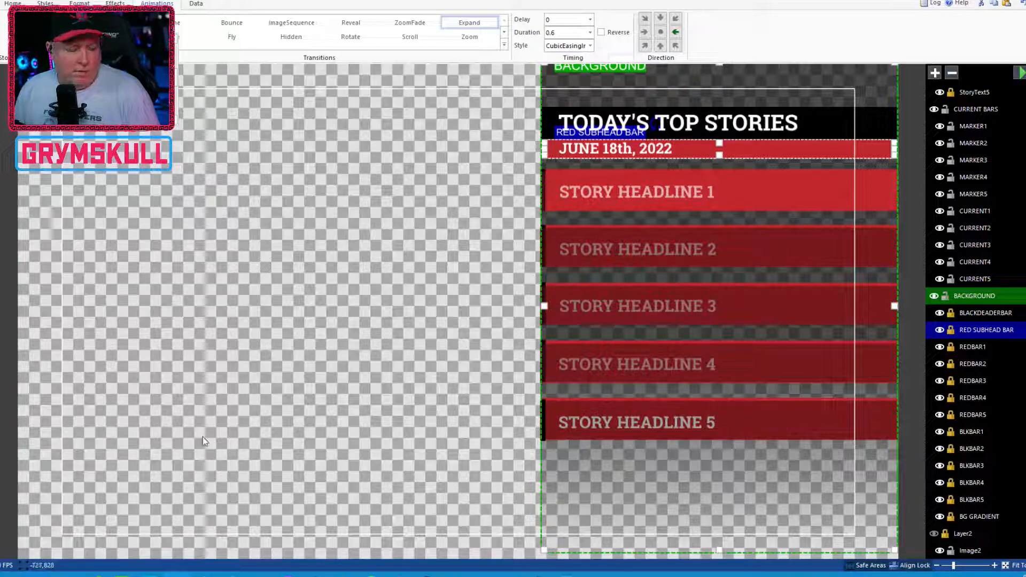
Step: Insert the image GRYM_GPLLC_ICON.png from the BRANDING folder of LIVE_ASSETS (I:) into Layer2
click(158, 453)
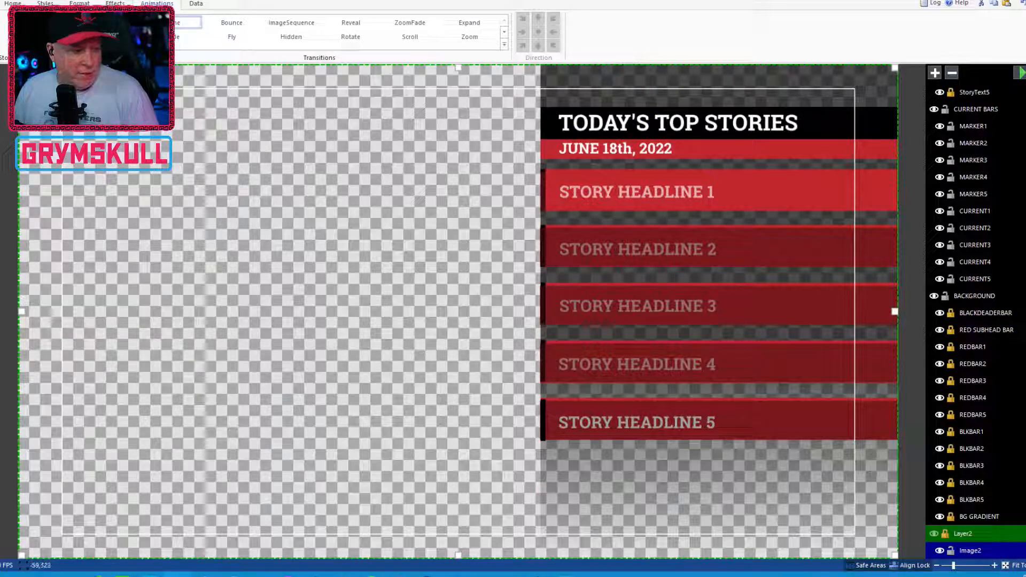
click(1, 184)
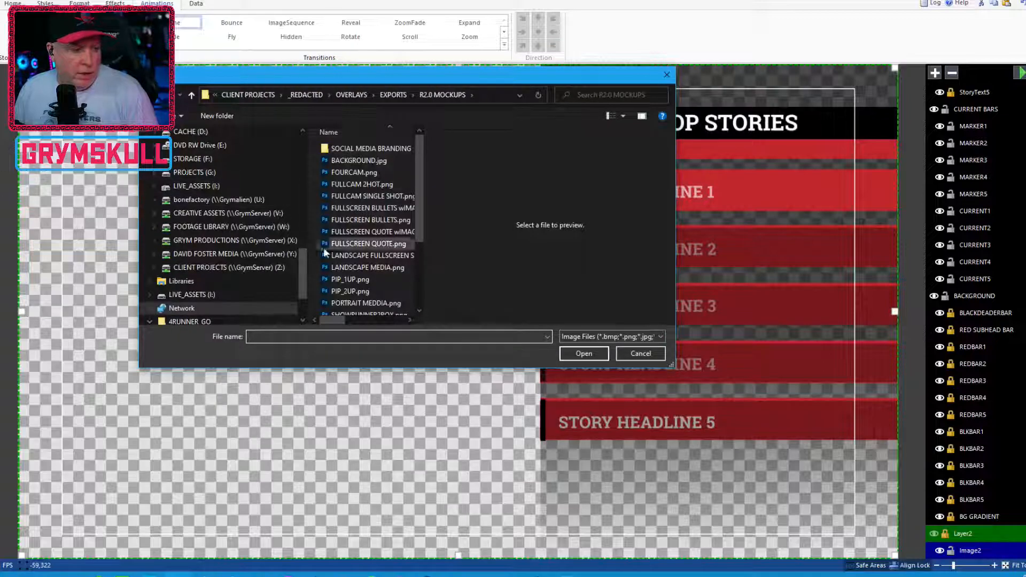
double_click(379, 148)
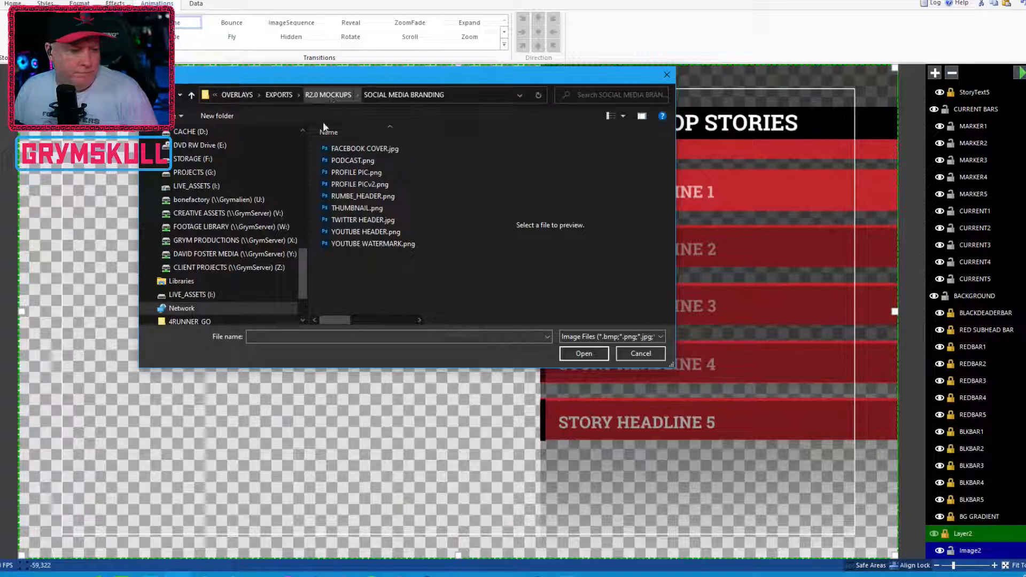
drag(301, 262, 319, 145)
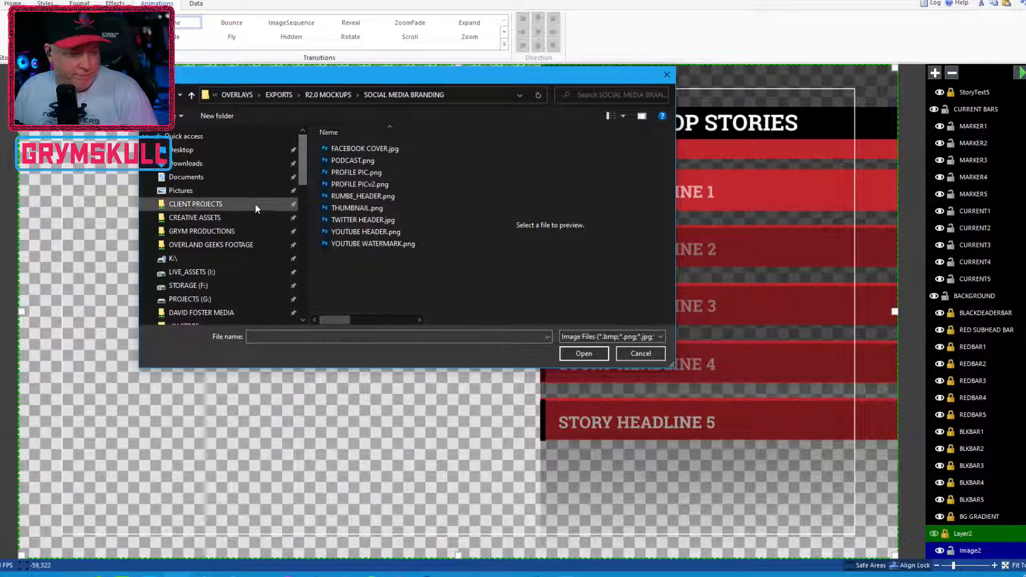
click(230, 272)
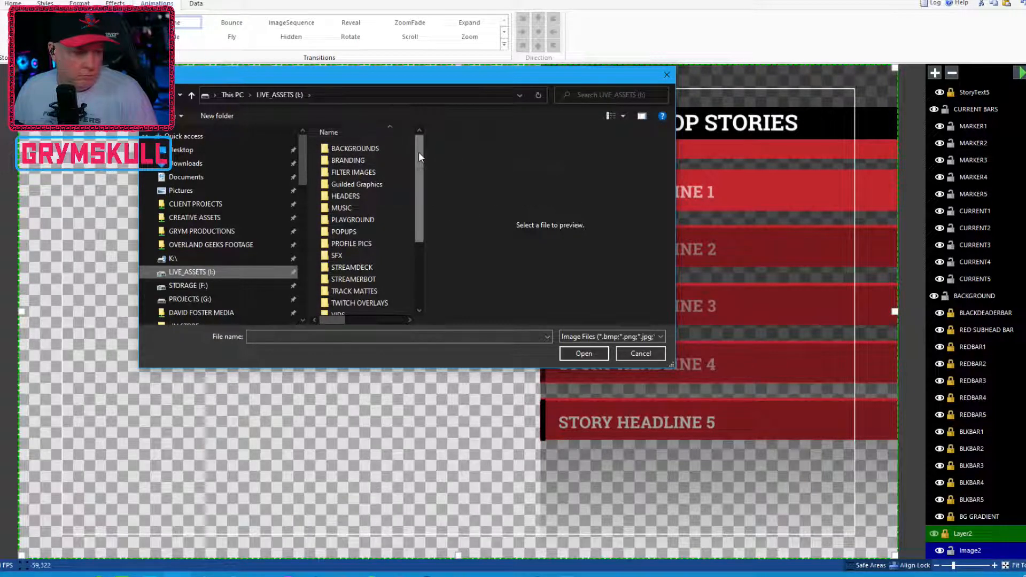
double_click(372, 159)
click(346, 302)
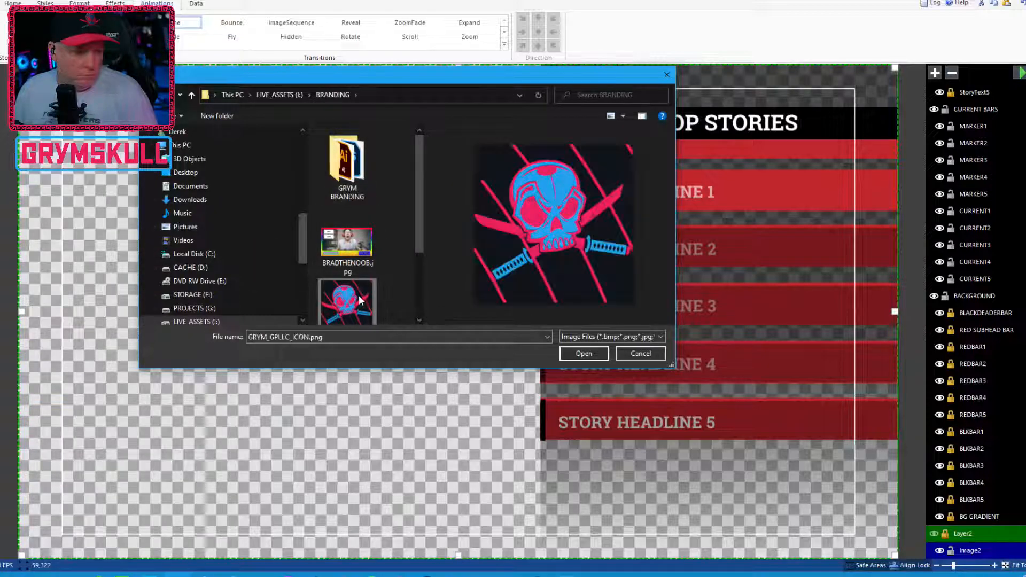
click(583, 353)
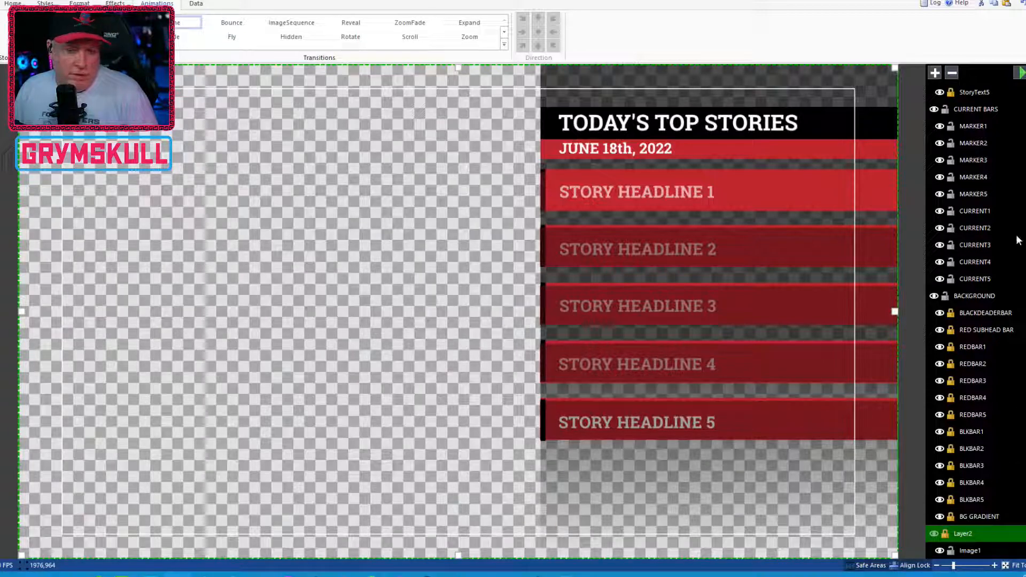
Step: Make Layer2 visible and hide Image2 inside it
scroll(976, 321, down, 1)
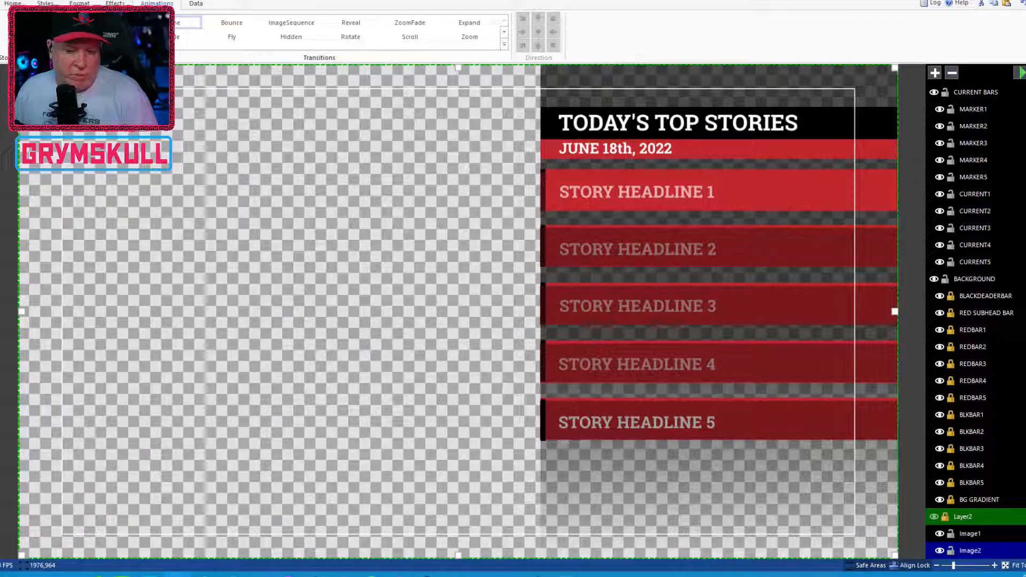
click(963, 537)
click(964, 545)
click(964, 535)
click(970, 551)
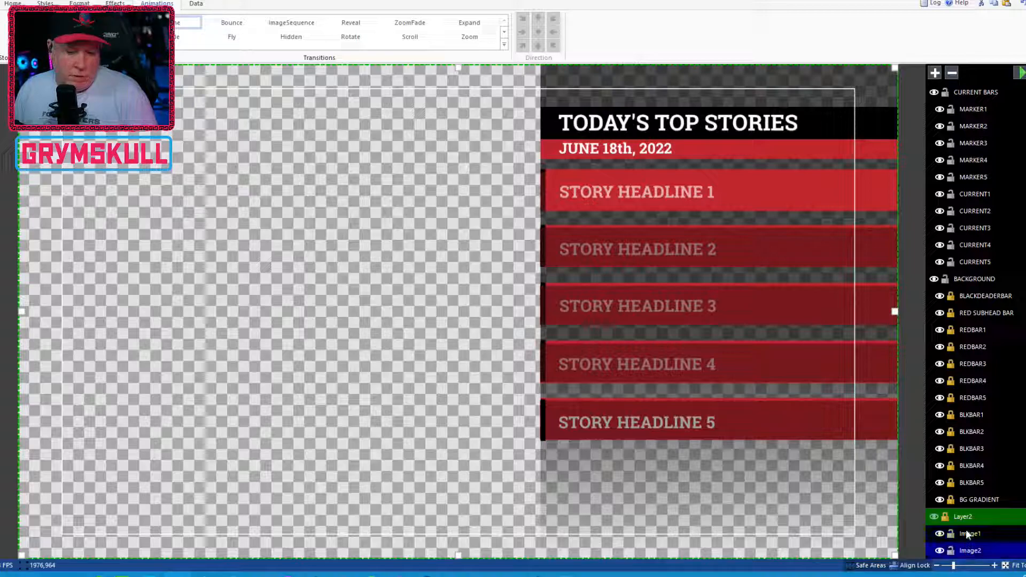
click(936, 516)
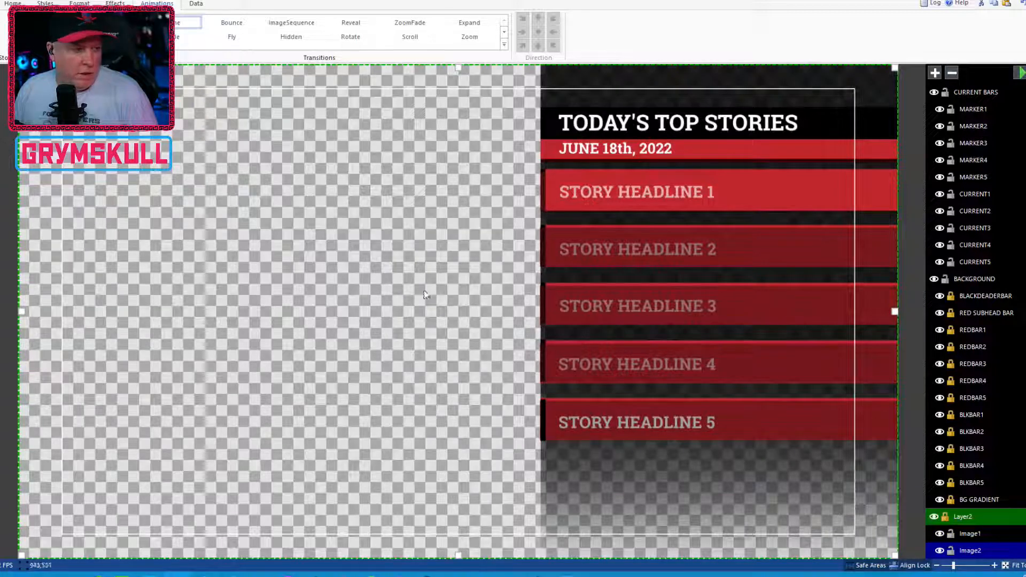
click(46, 92)
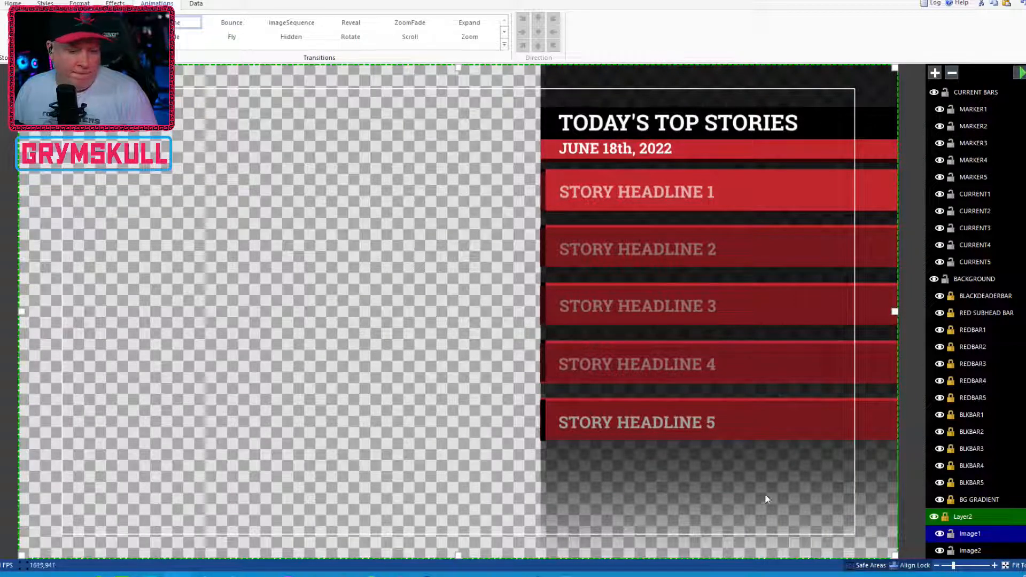
click(939, 551)
click(939, 552)
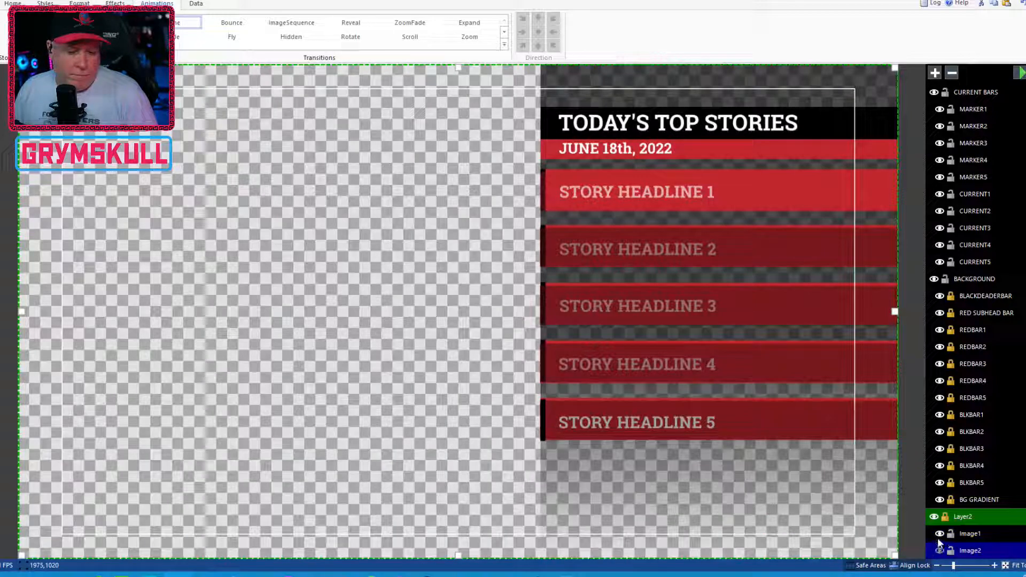
Step: Move Image1 out of Layer2 into the UPCOMING BARS layer by cutting and pasting it
click(965, 534)
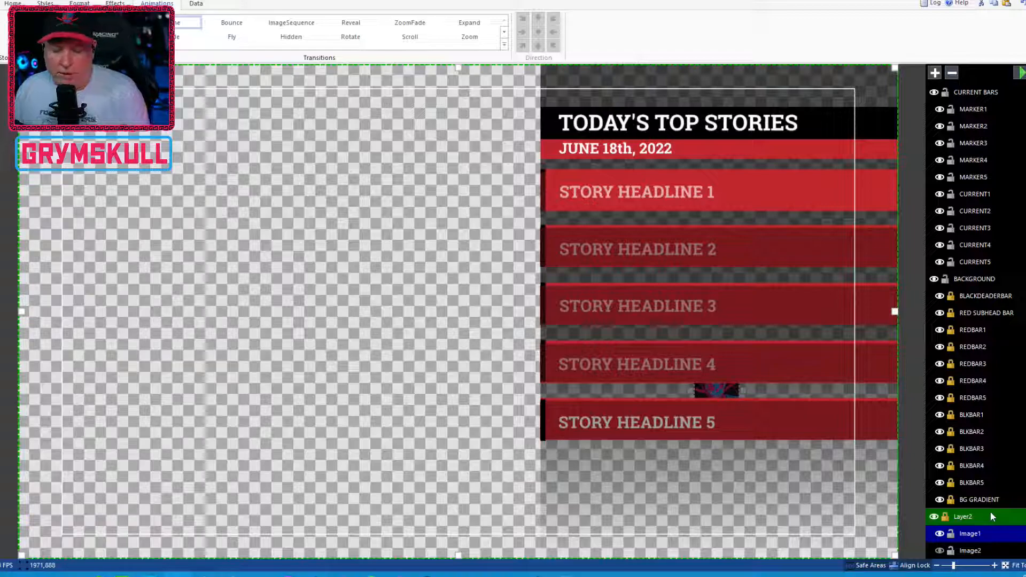
key(Delete)
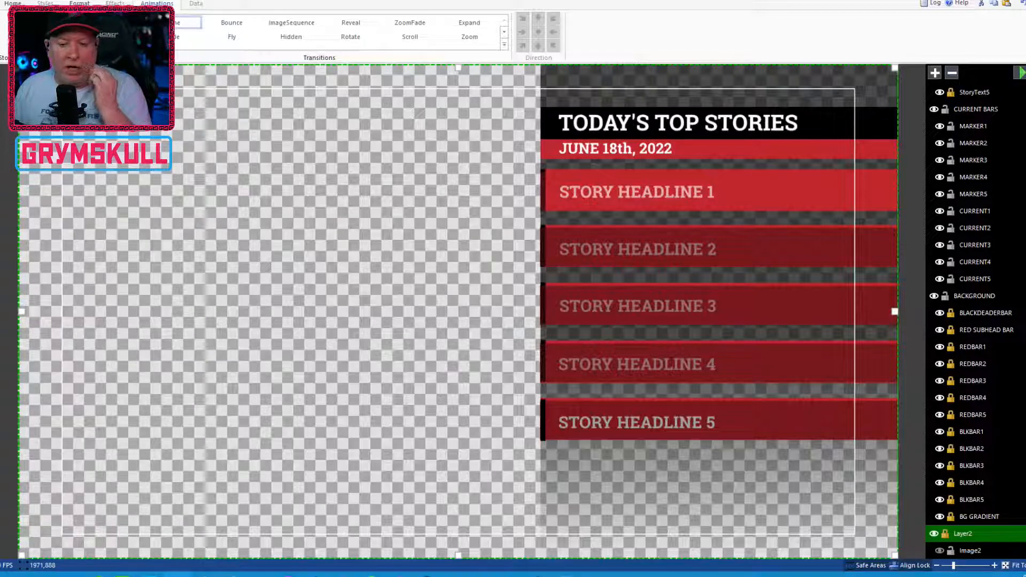
scroll(1024, 245, up, 6)
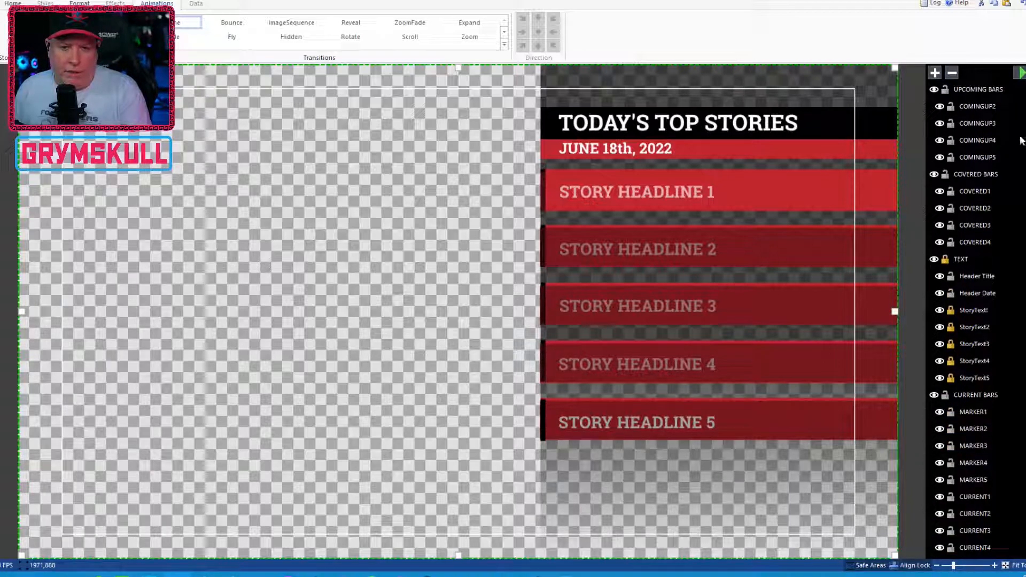
click(985, 90)
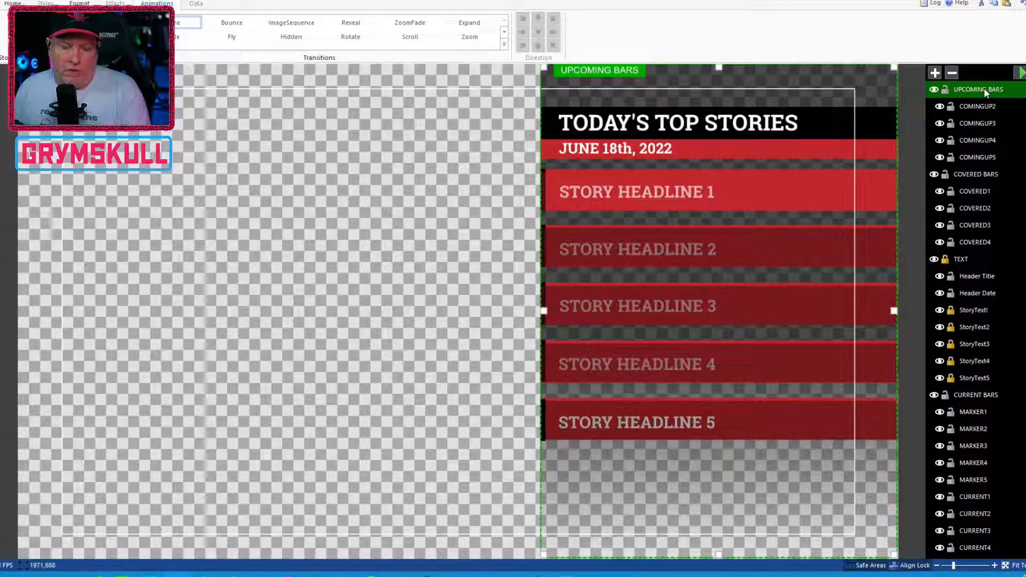
key(ctrl+v)
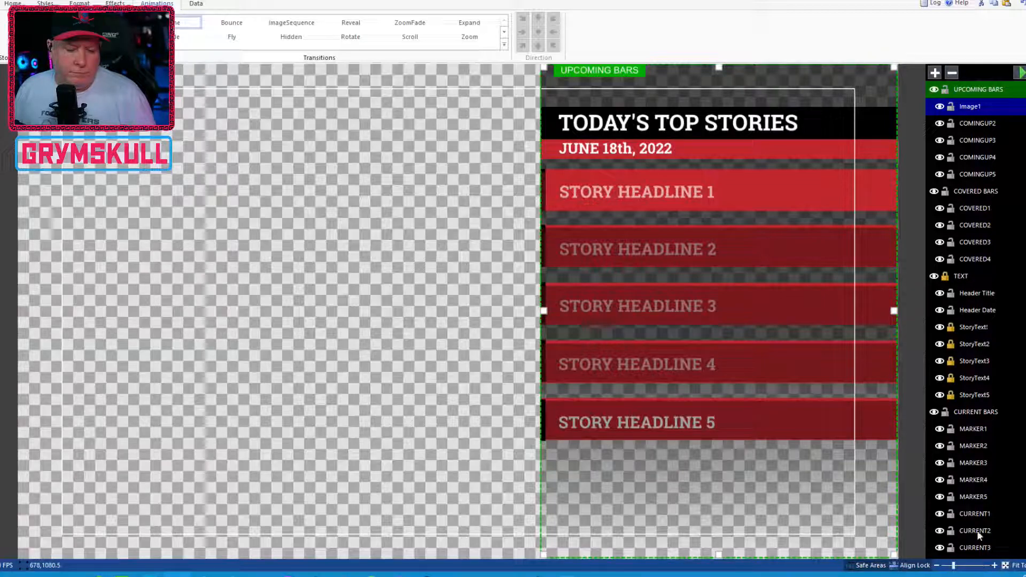
Step: Center-align Image1 and move it to the right end of the TODAY'S TOP STORIES header bar
right_click(972, 105)
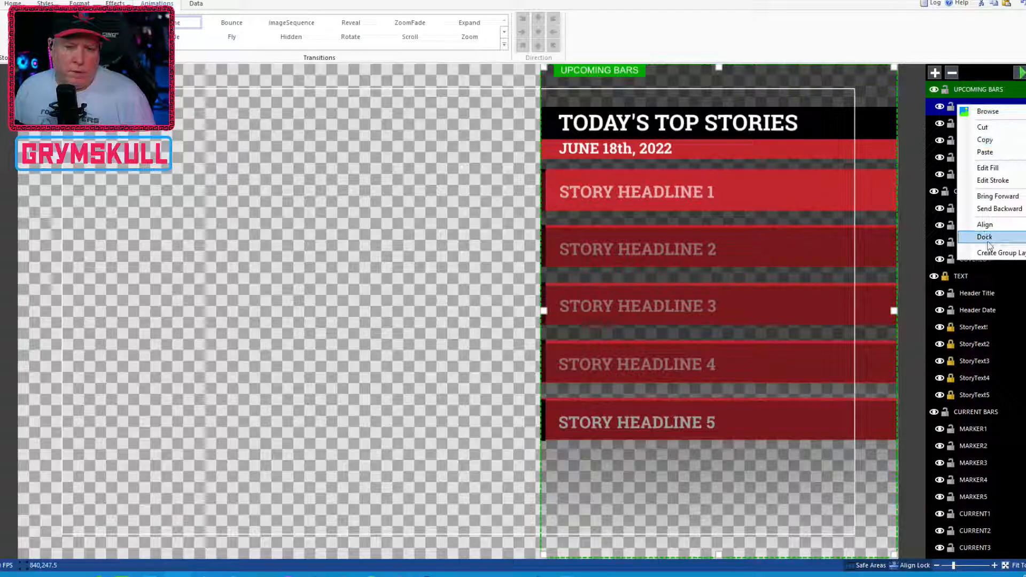
mouse_move(985, 225)
click(925, 239)
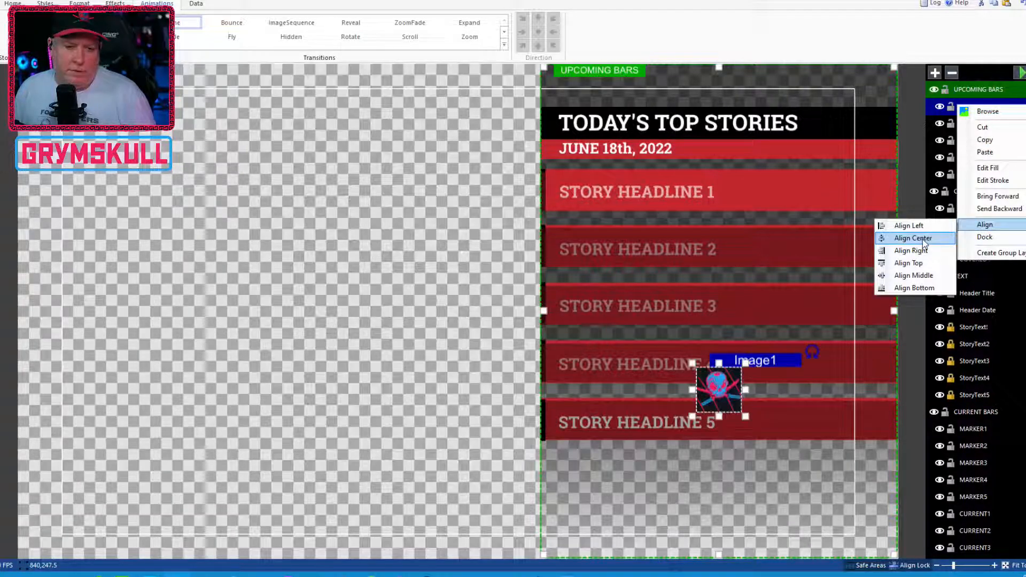
drag(725, 341, 740, 25)
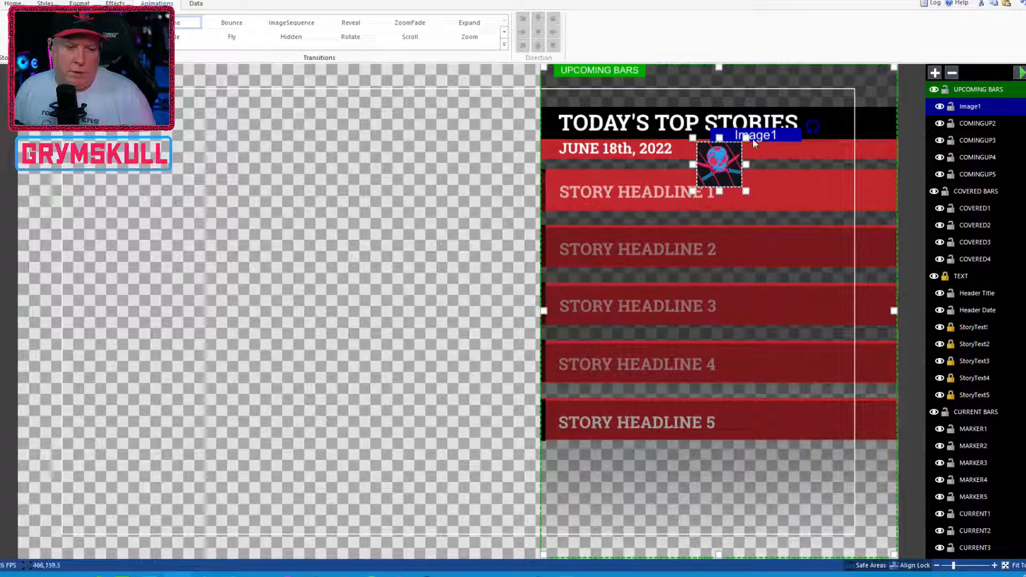
drag(727, 165, 862, 107)
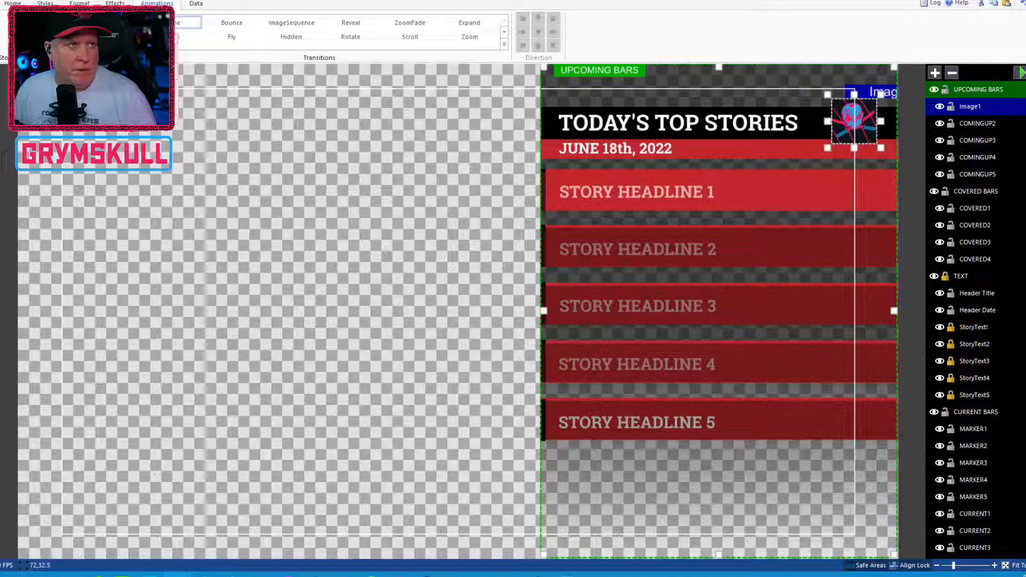
Step: Bring up the Title Editor for 5story_block.gtzip and close it
key(alt+Tab)
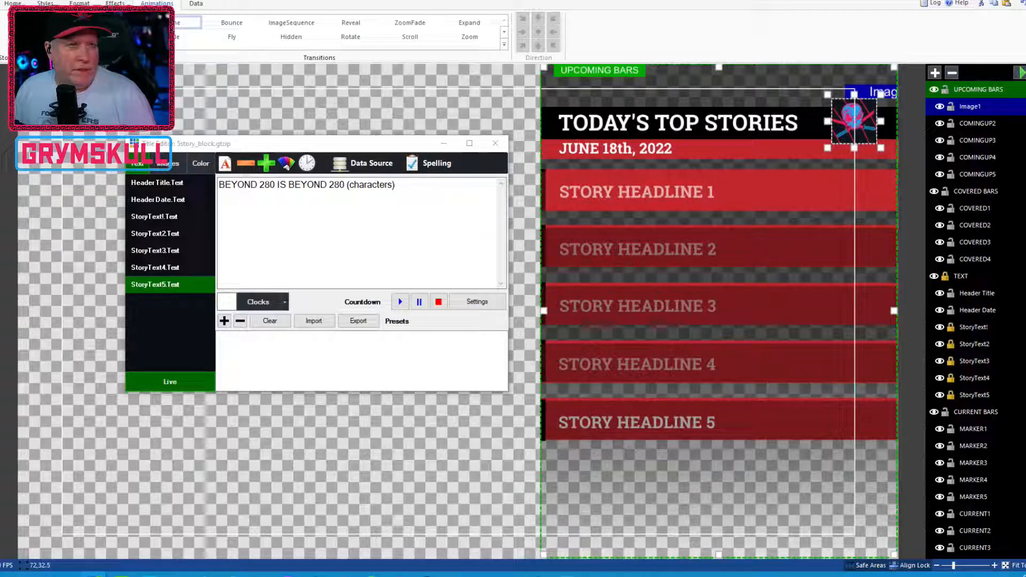
click(495, 143)
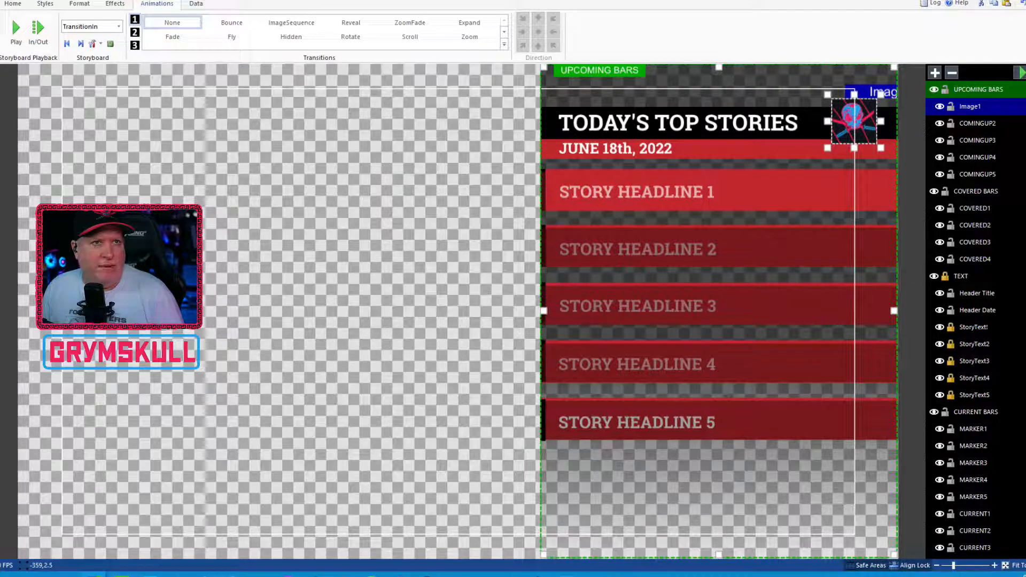
Step: Apply the RotateContinuous animation to Image1 in the Continuous storyboard and save the title
click(119, 26)
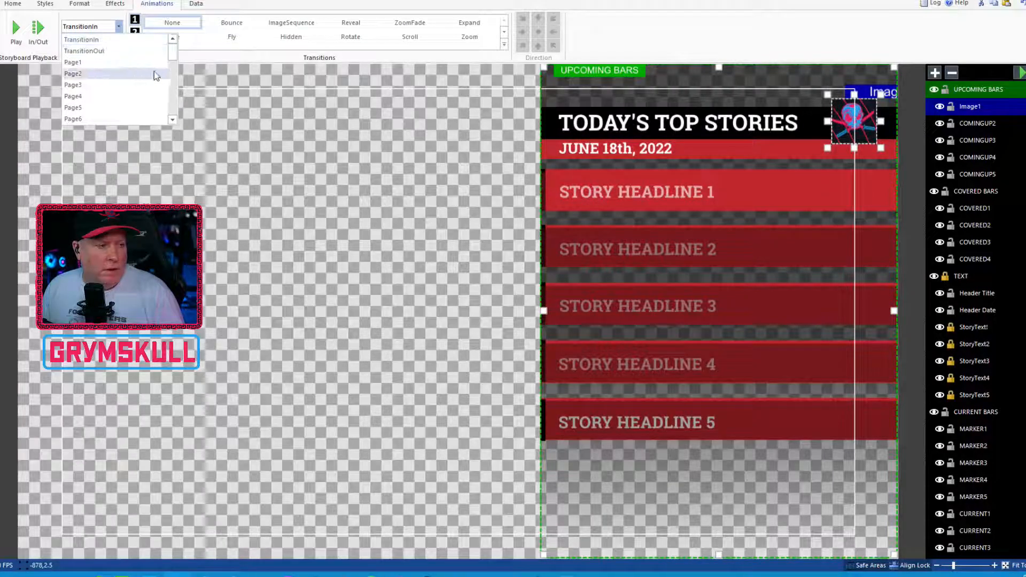
drag(173, 54, 178, 77)
click(86, 54)
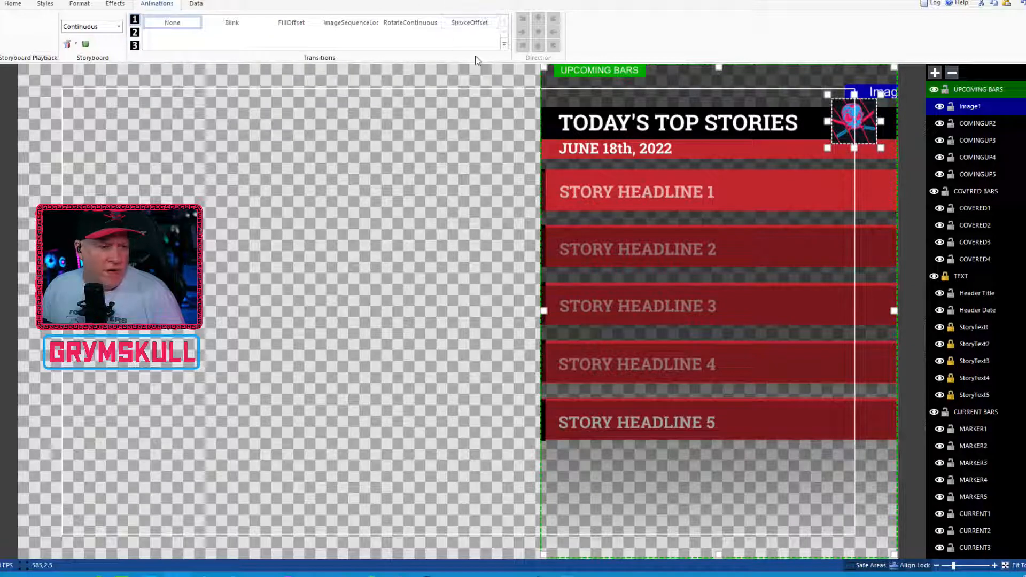
click(417, 26)
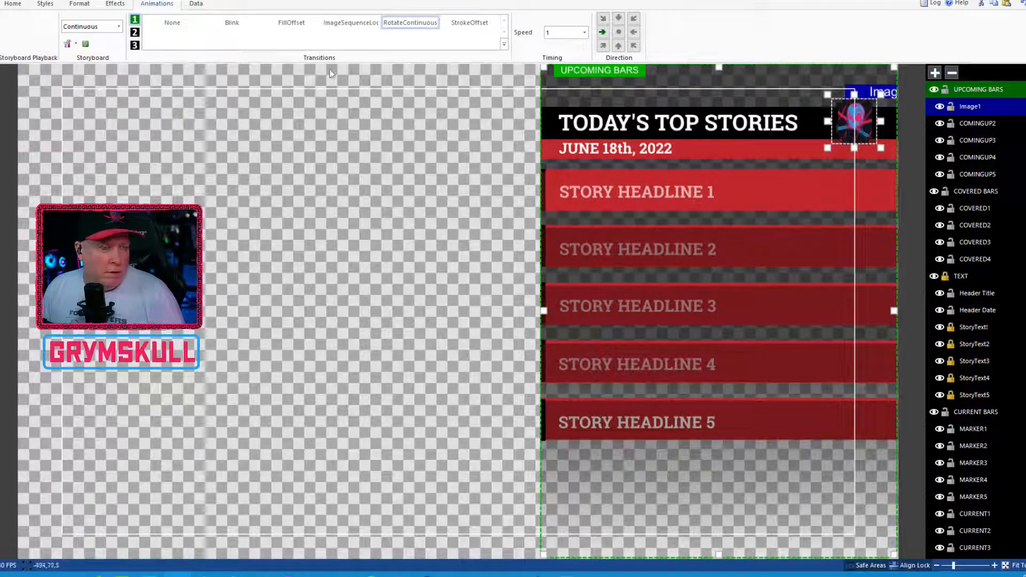
click(1, 4)
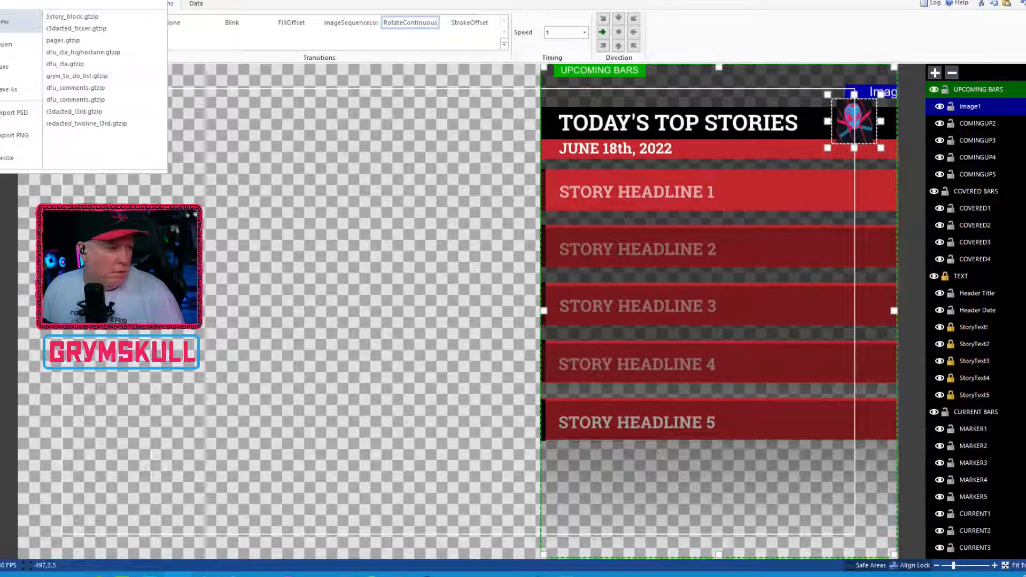
click(16, 65)
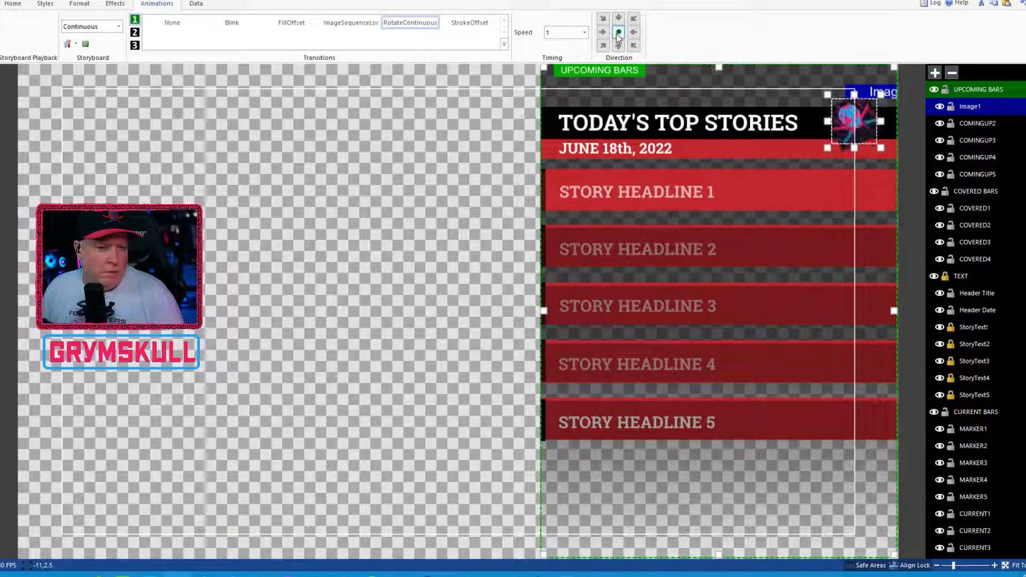
Step: Set Image1's continuous rotation to the rightward direction at a speed of 0.2 and save the title
click(634, 46)
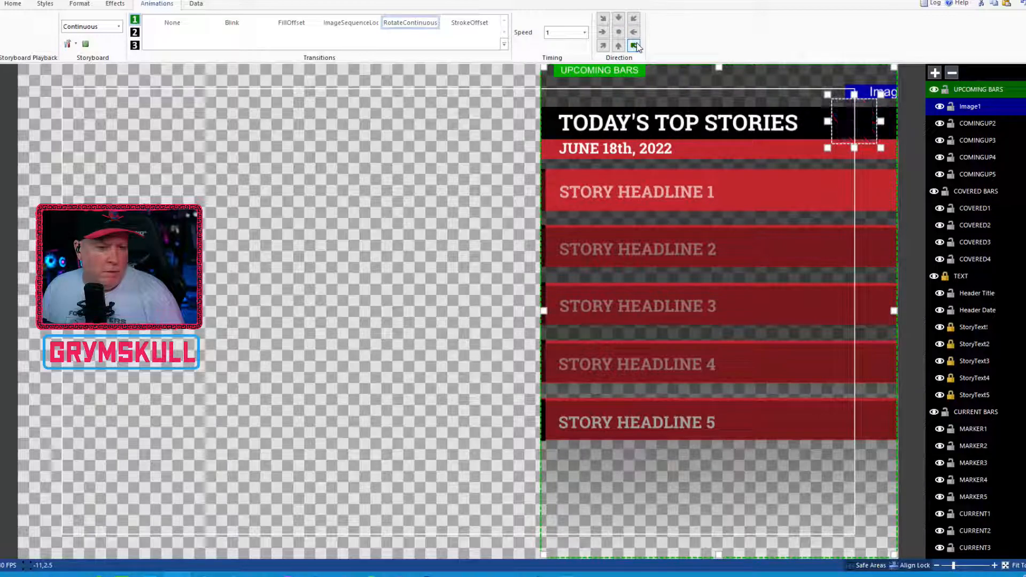
click(602, 32)
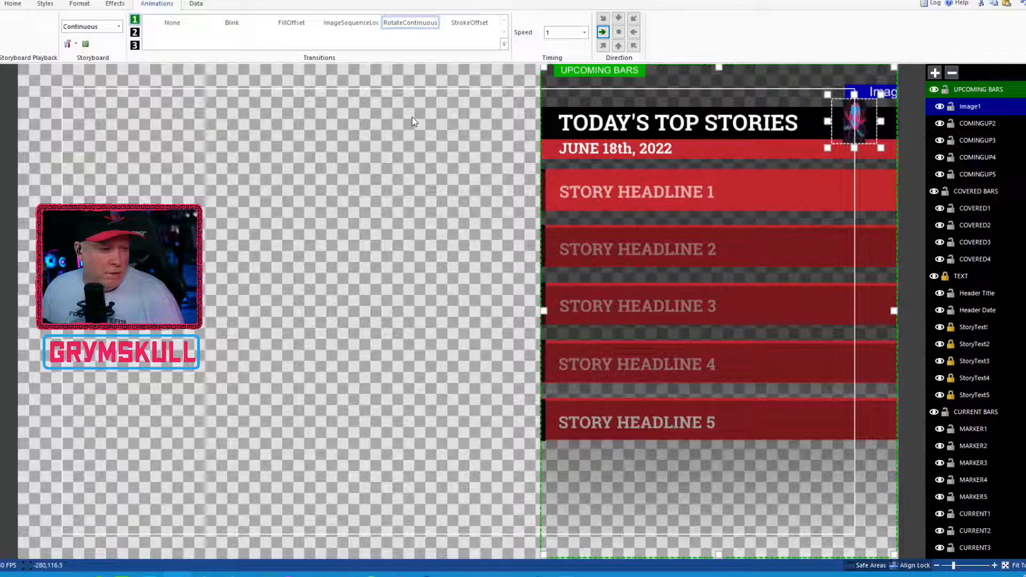
click(584, 33)
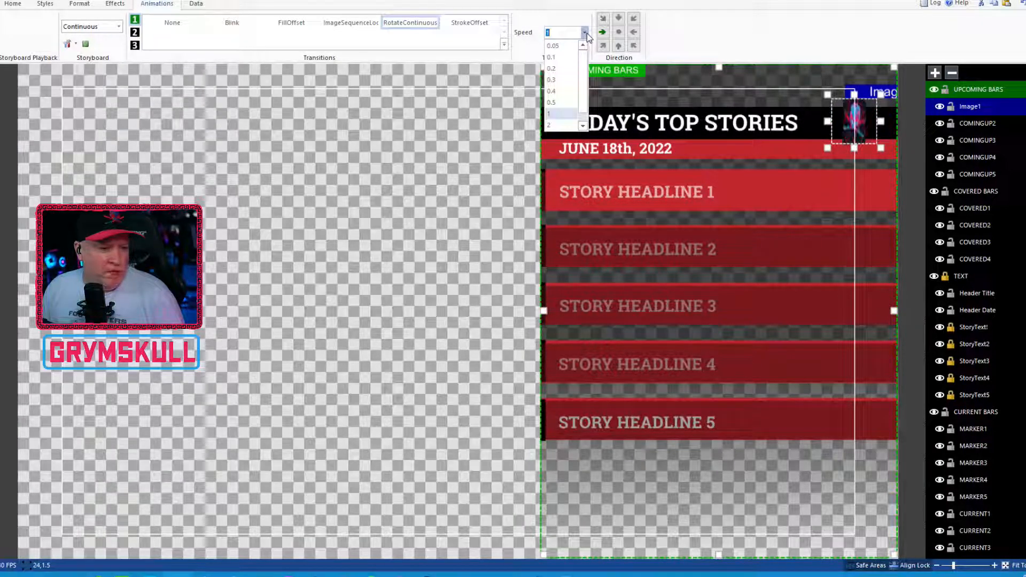
click(570, 47)
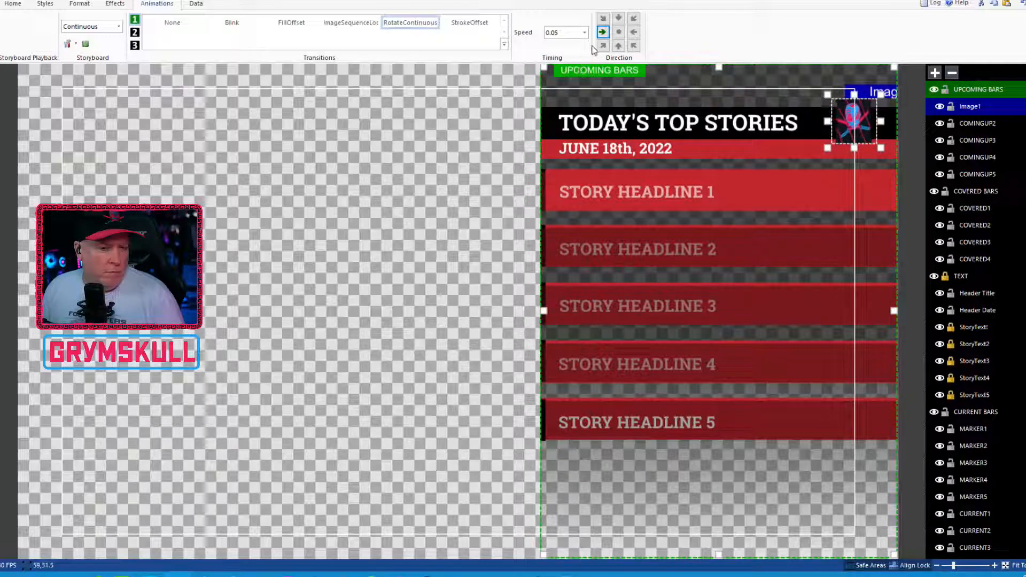
click(584, 33)
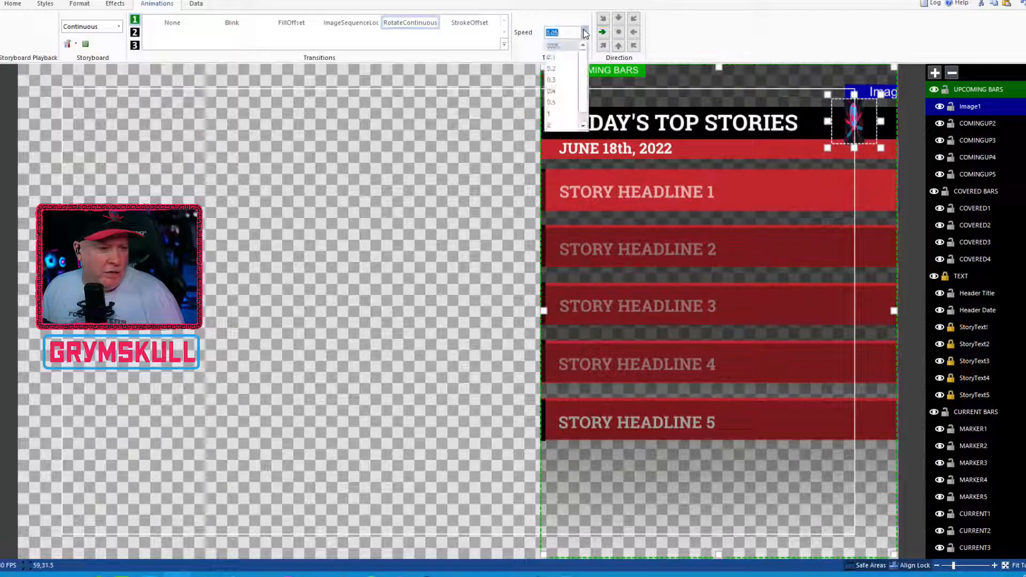
click(567, 65)
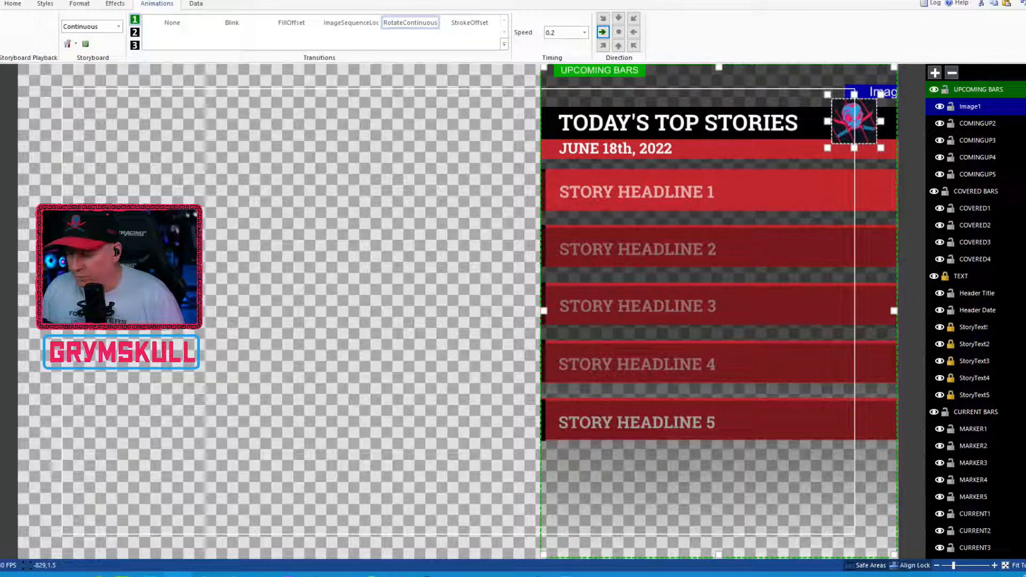
click(2, 4)
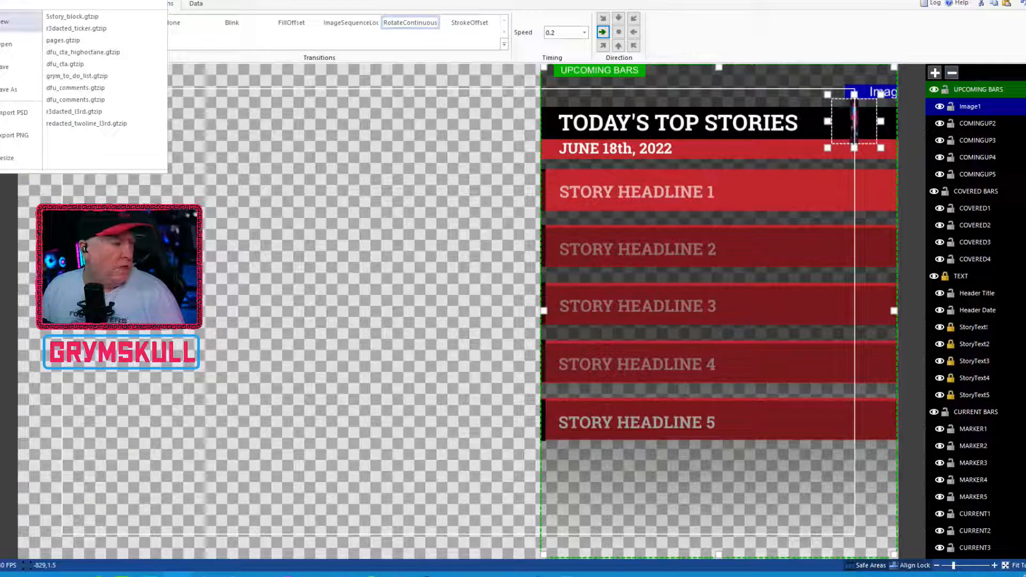
click(8, 68)
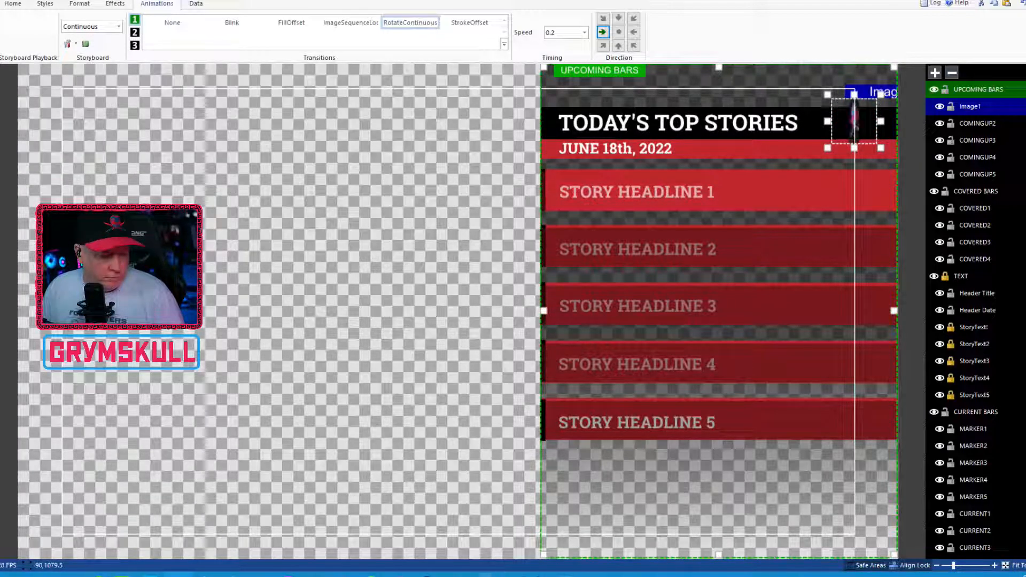
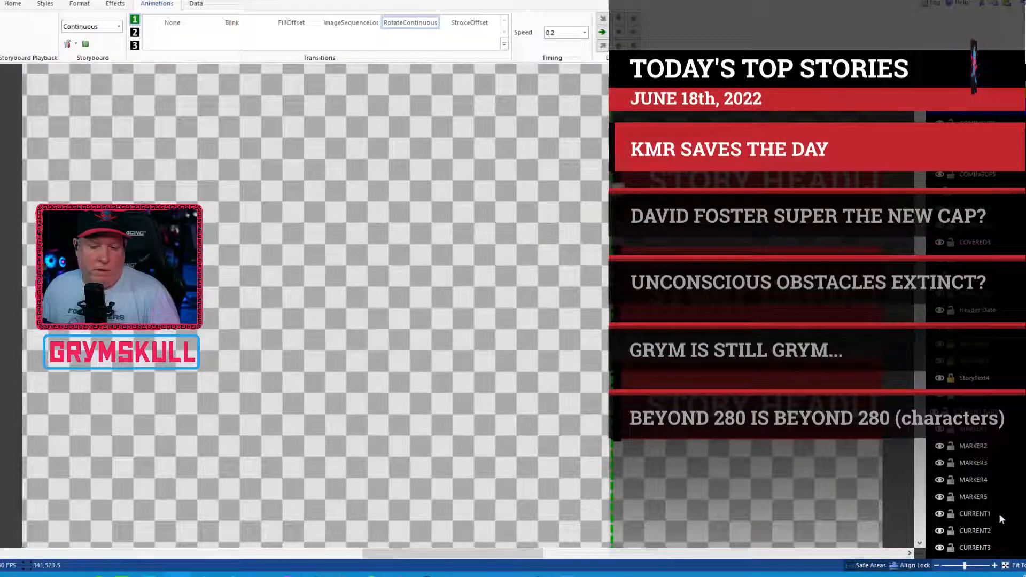
Step: Set the height of the MARKER5 and MARKER4 layers to 90
click(978, 497)
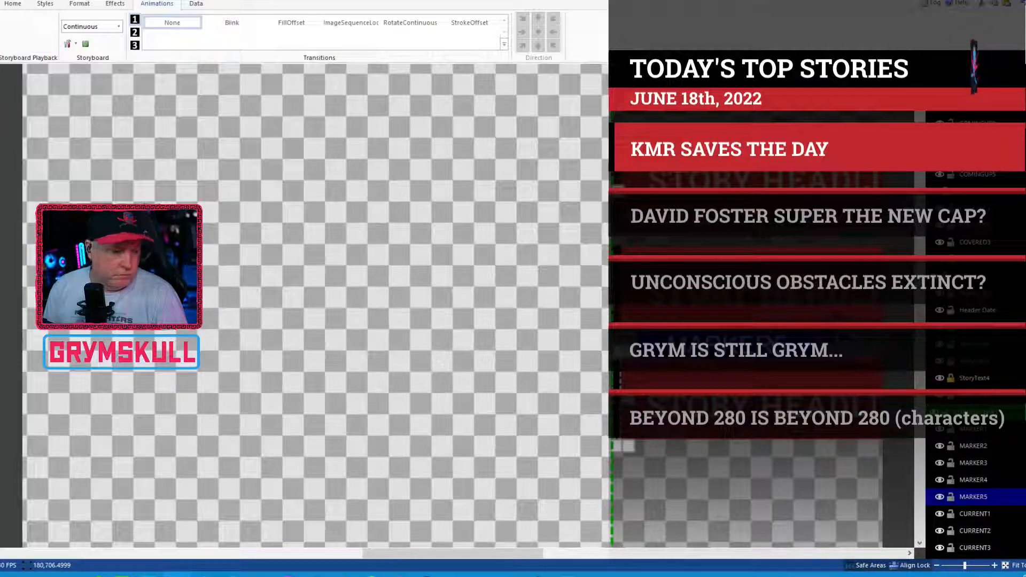
click(80, 5)
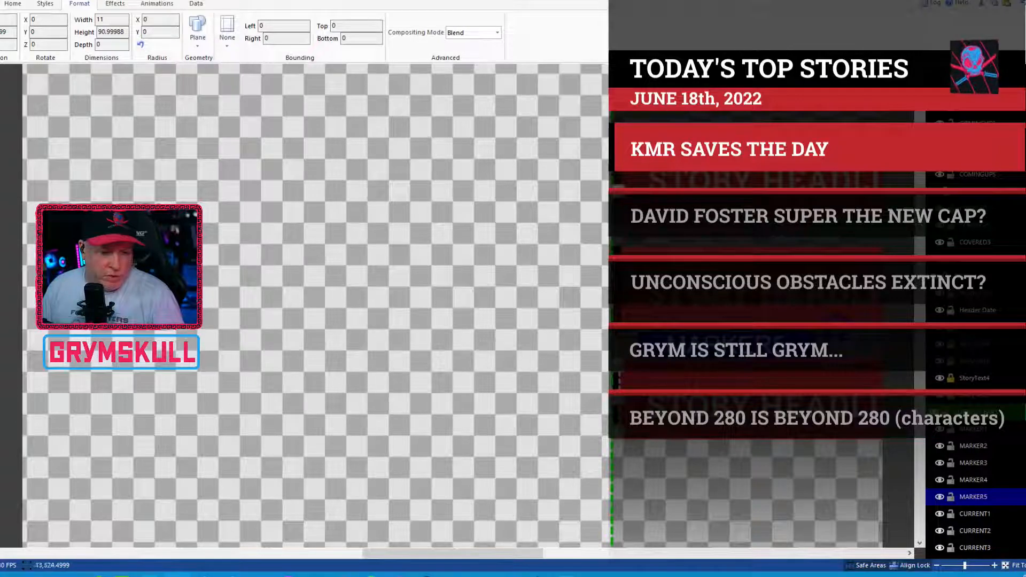
click(979, 480)
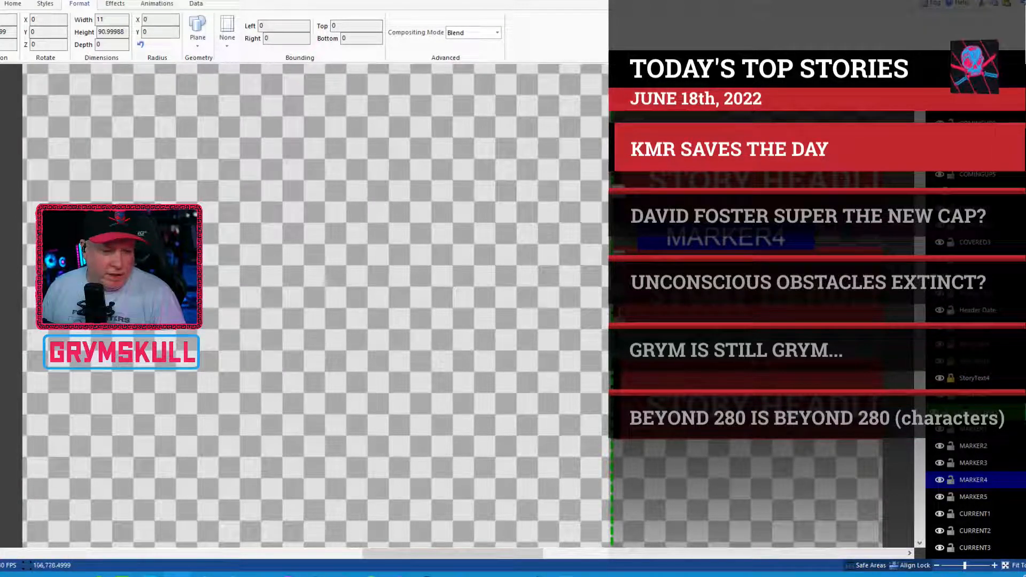
click(988, 499)
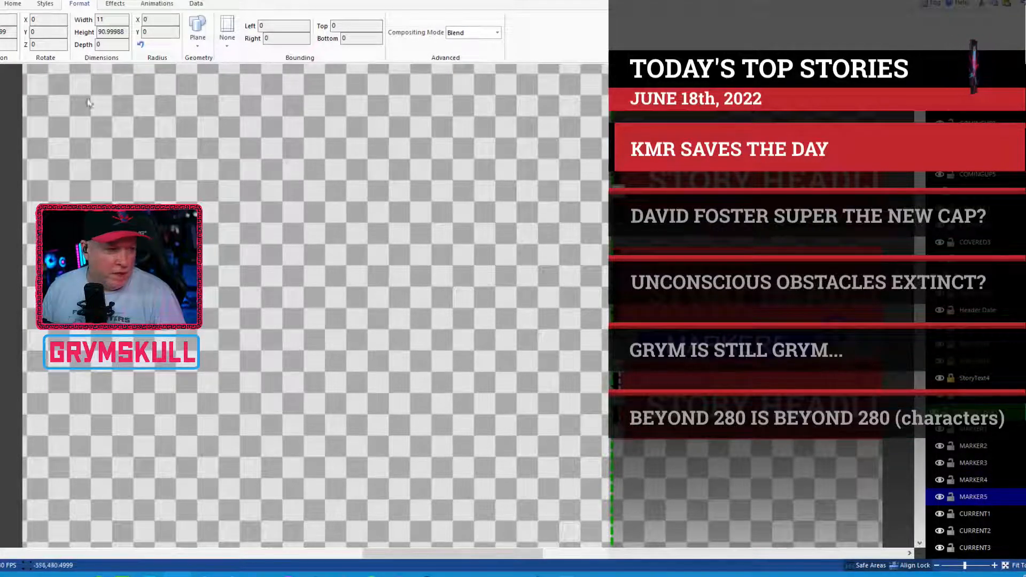
click(111, 31)
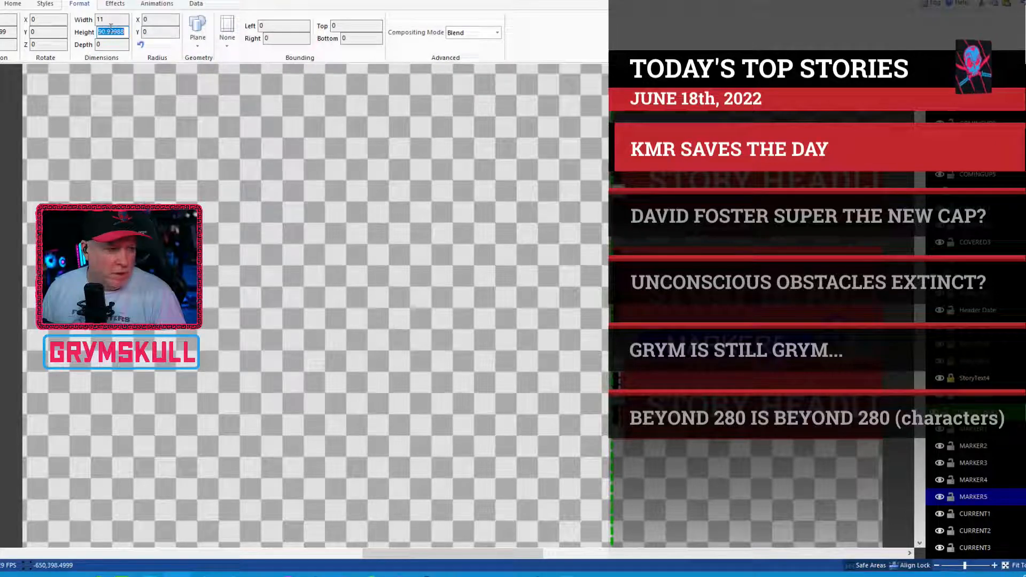
text(90)
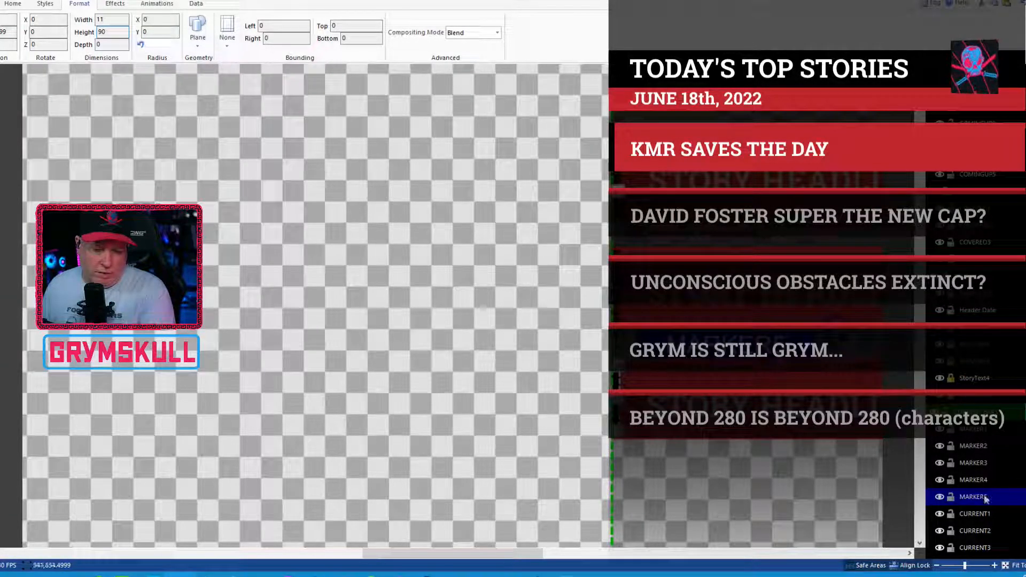
click(969, 479)
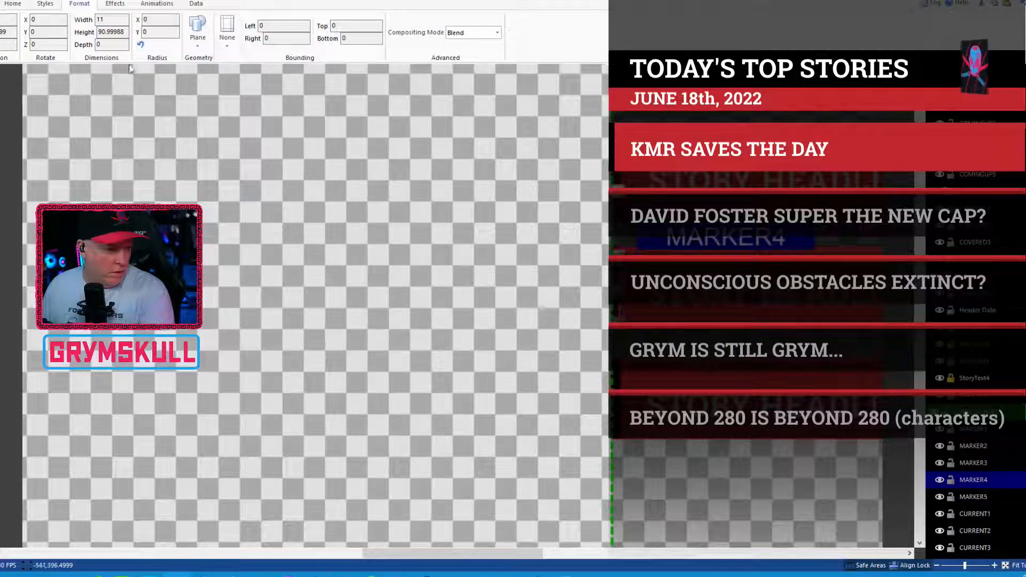
double_click(117, 32)
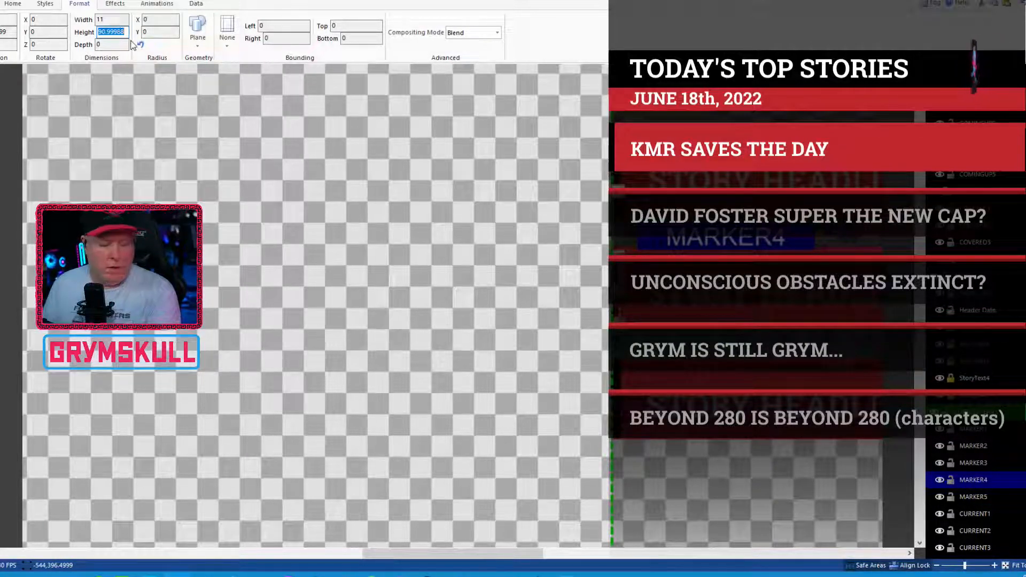
text(90)
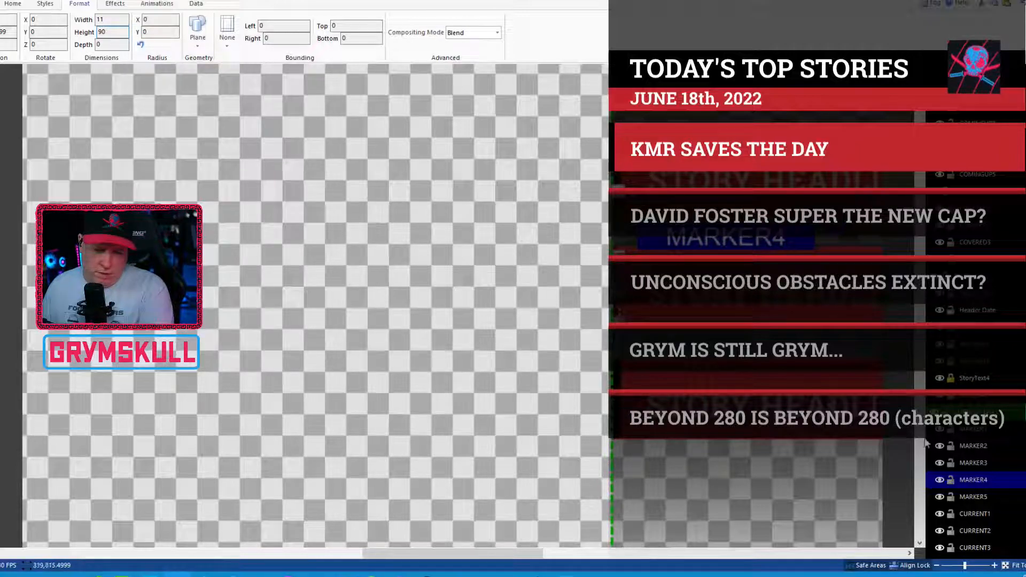
Step: Set the height of the MARKER3, MARKER2 and MARKER1 layers to 90
click(974, 463)
double_click(114, 32)
text(90)
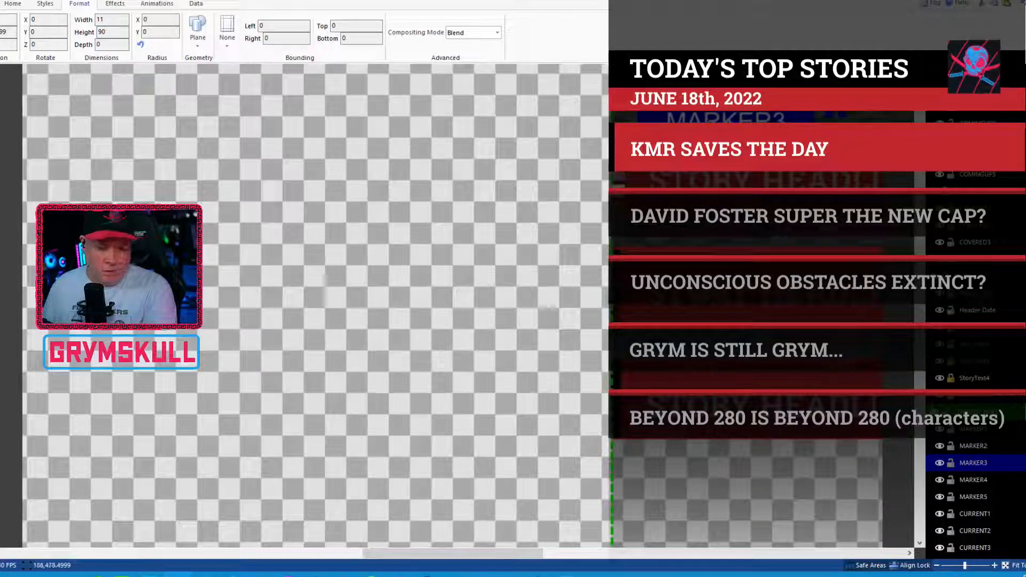
click(973, 447)
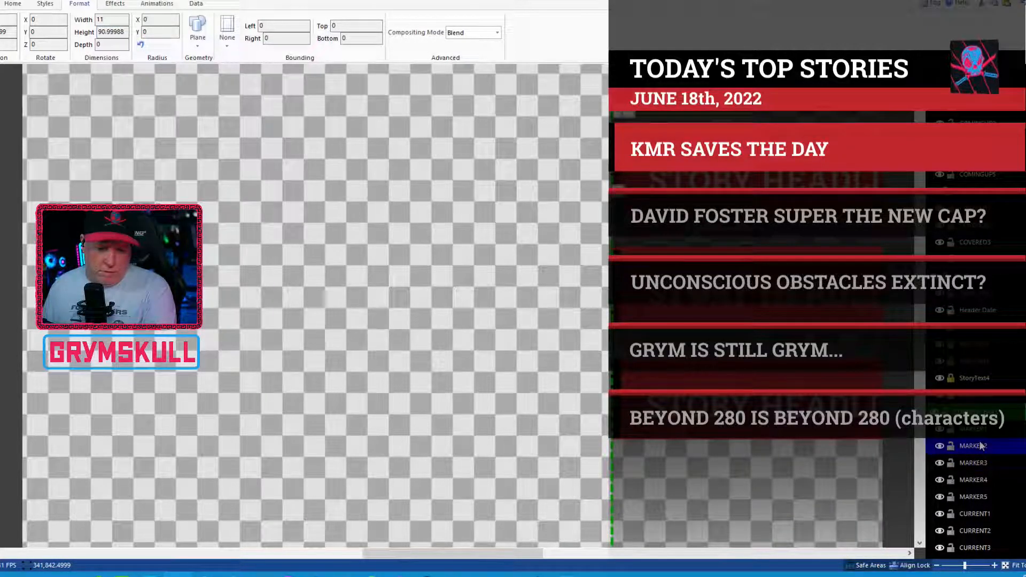
double_click(119, 32)
text(90)
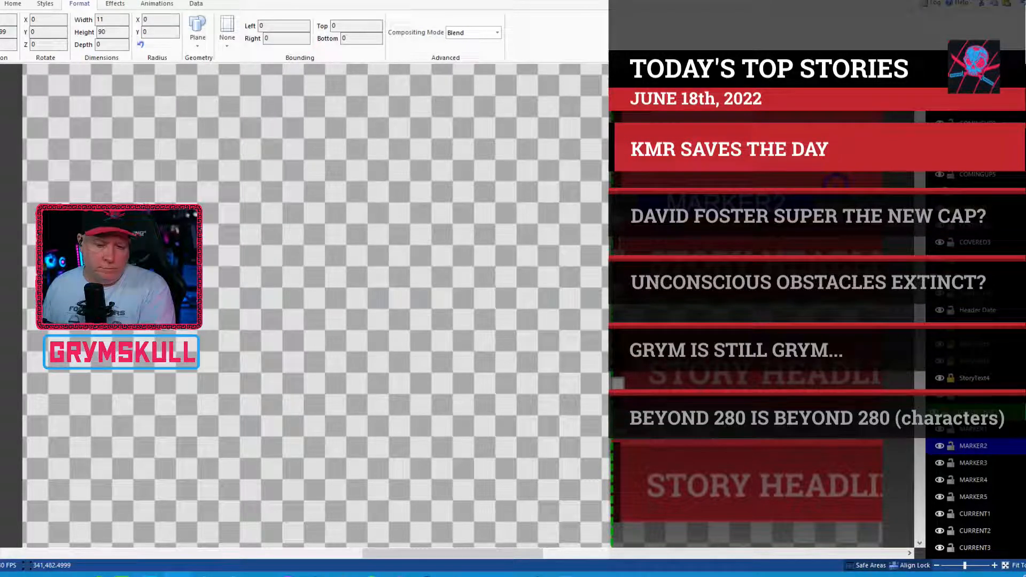
click(984, 430)
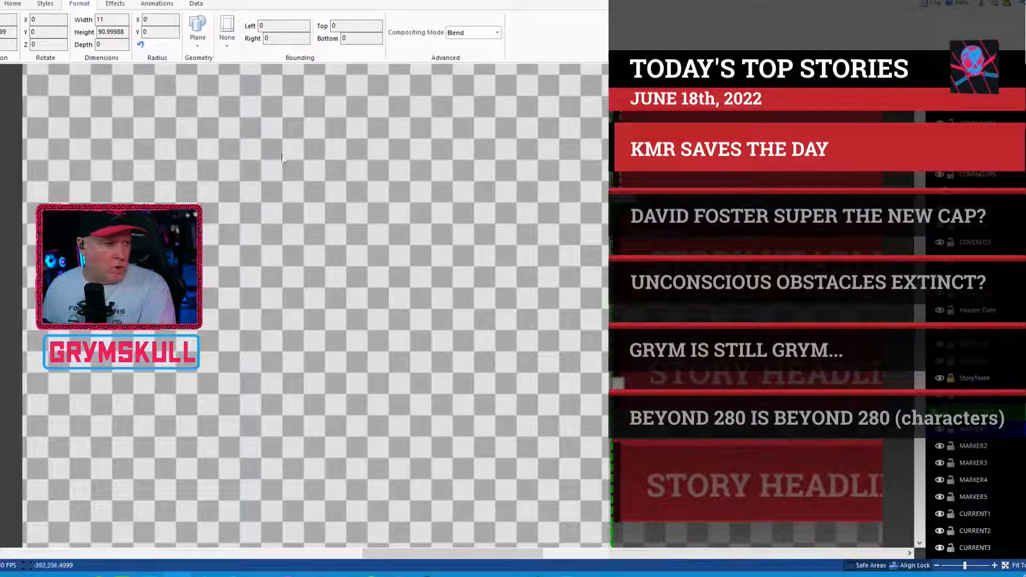
double_click(112, 33)
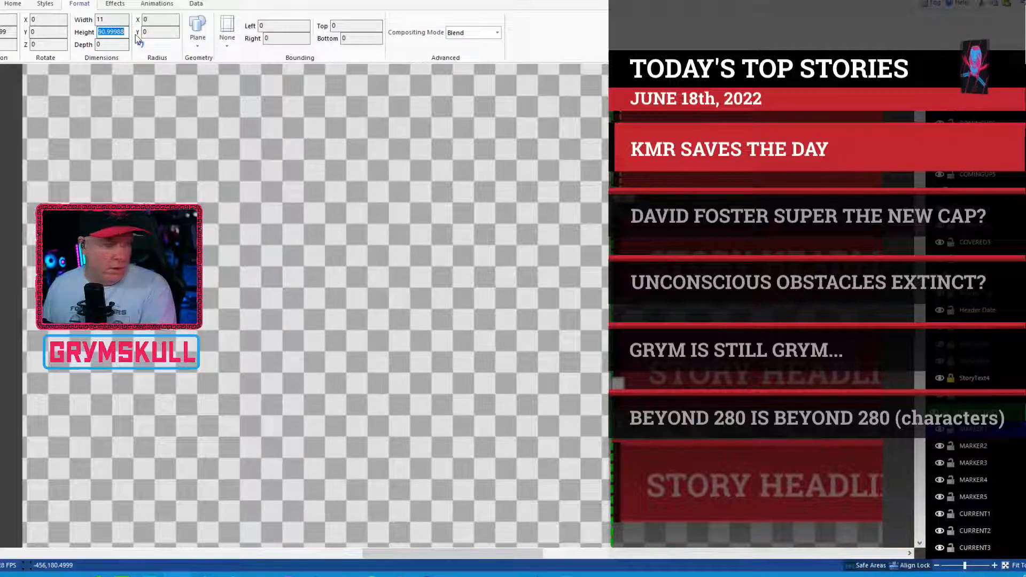
text(90)
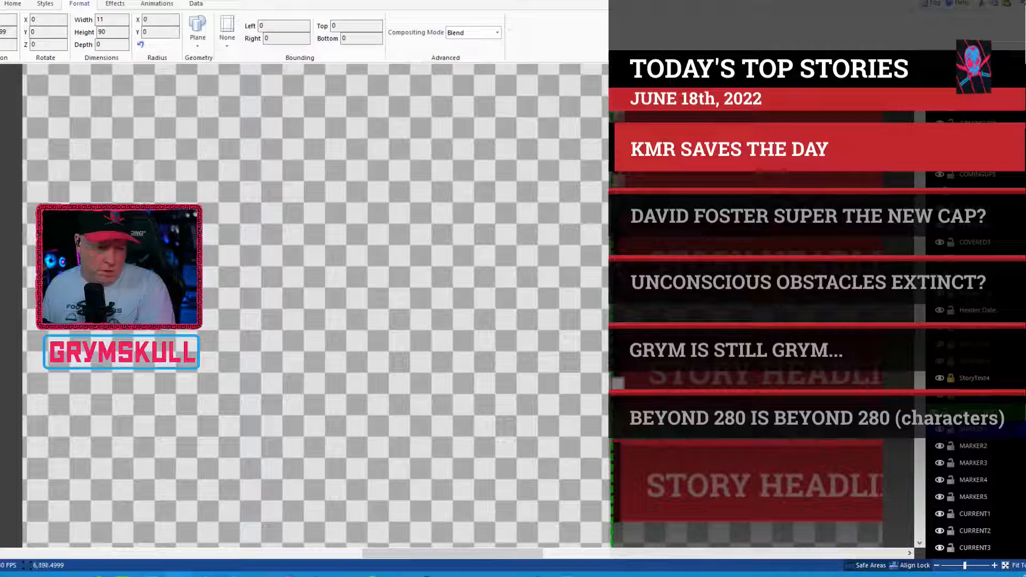
Step: Compare MARKER1 with MARKER2 and set the height of MARKER2 to 91
click(974, 446)
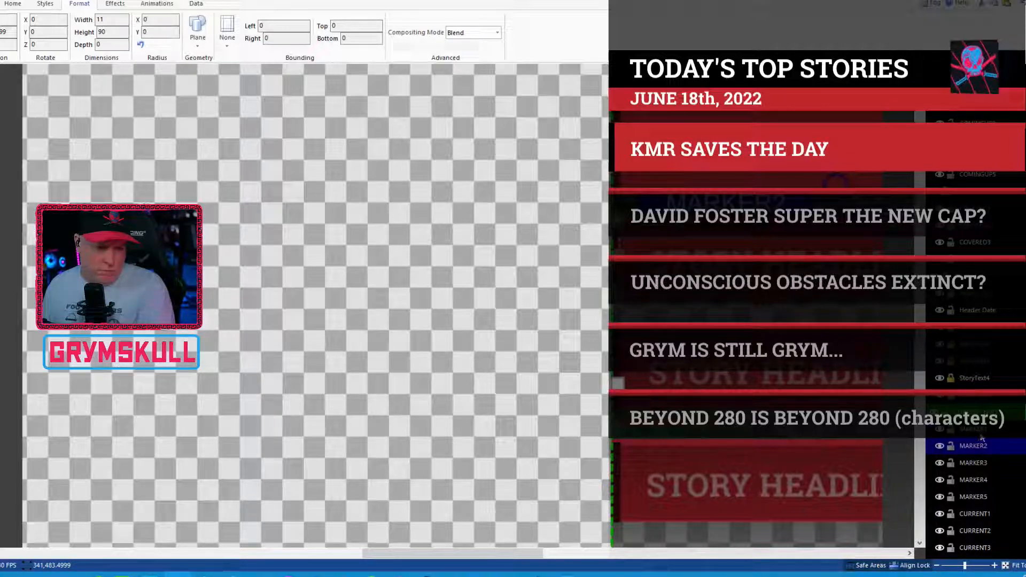
click(982, 429)
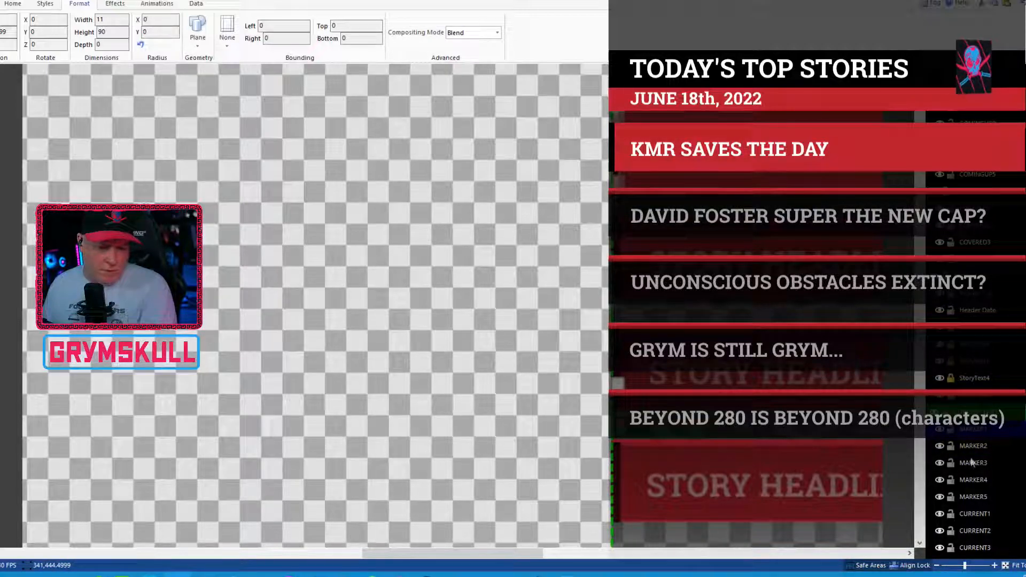
click(984, 446)
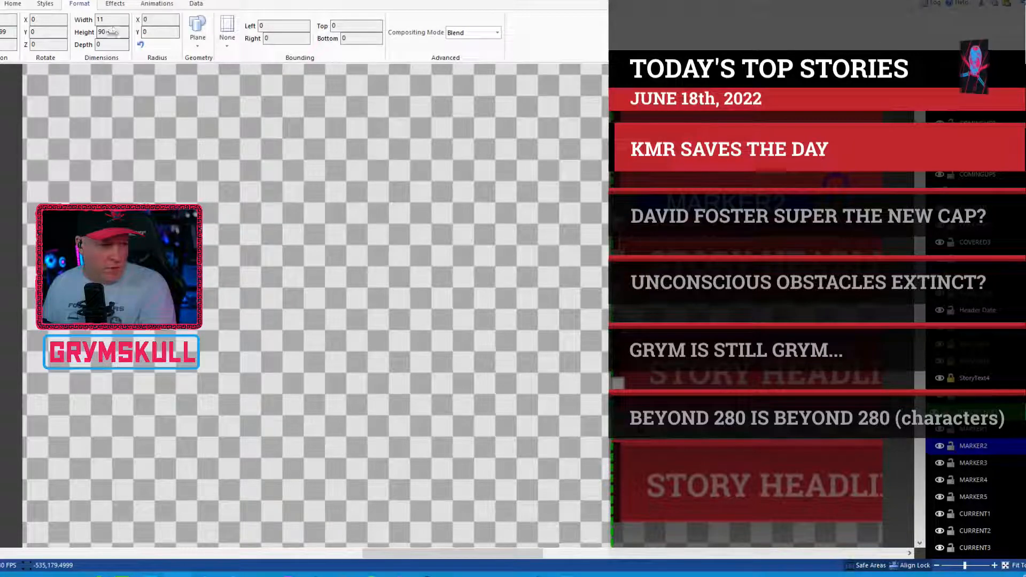
mouse_move(112, 30)
mouse_down()
mouse_move(93, 28)
mouse_move(109, 31)
mouse_up()
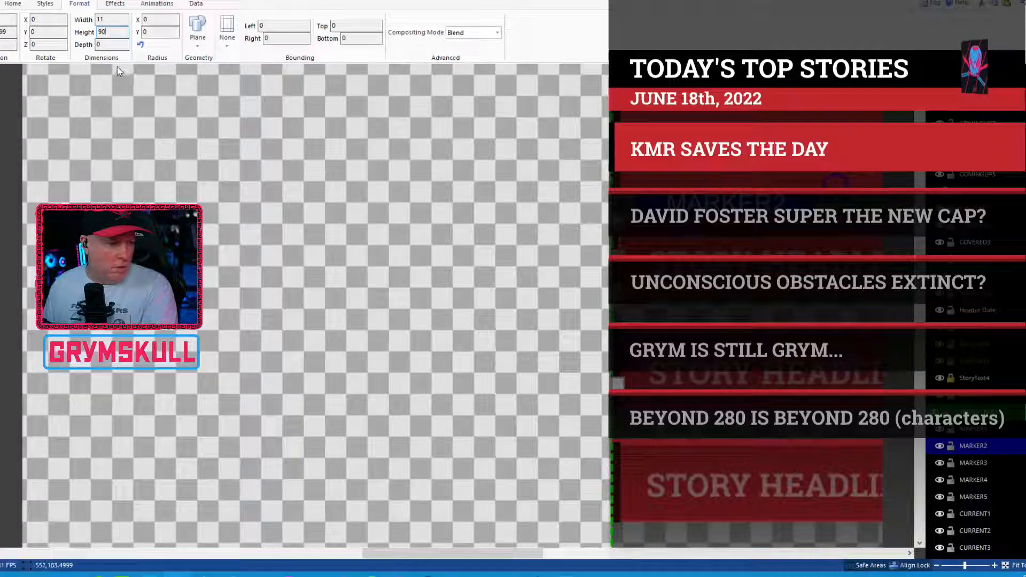
double_click(114, 30)
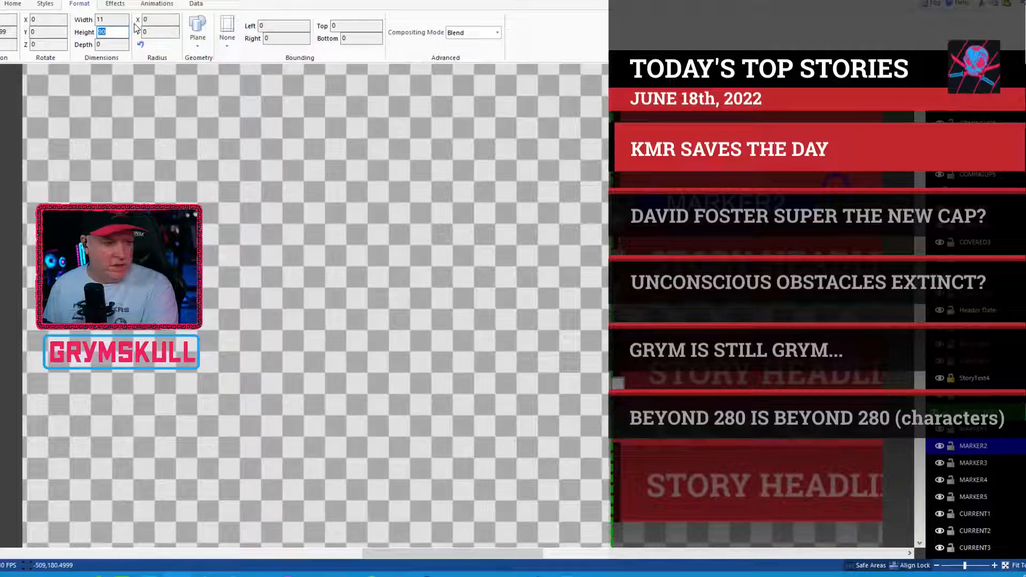
text(9)
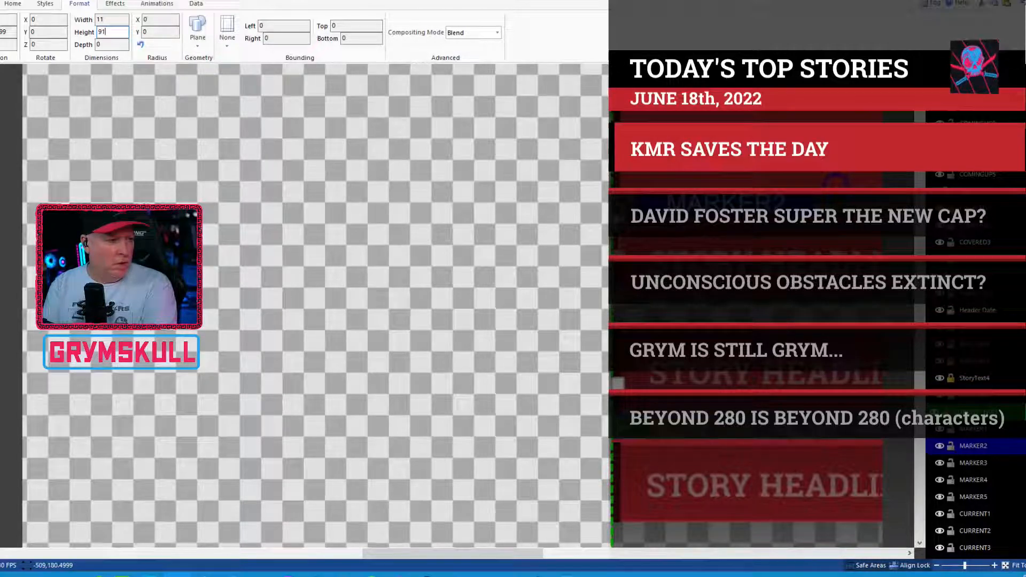
Step: Set the height of MARKER1 to 91 and compare its dimensions with those of MARKER2
click(981, 432)
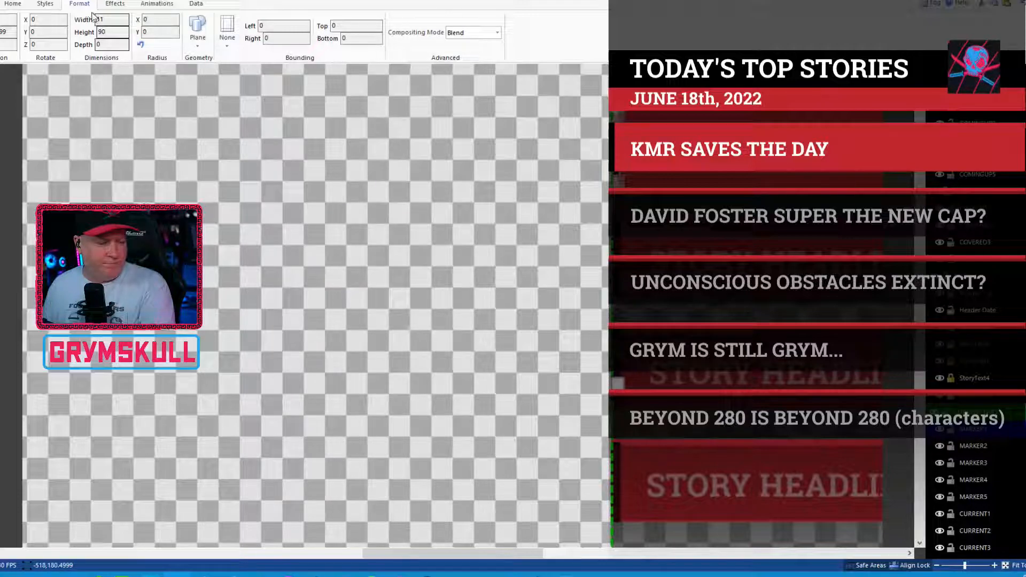
click(103, 31)
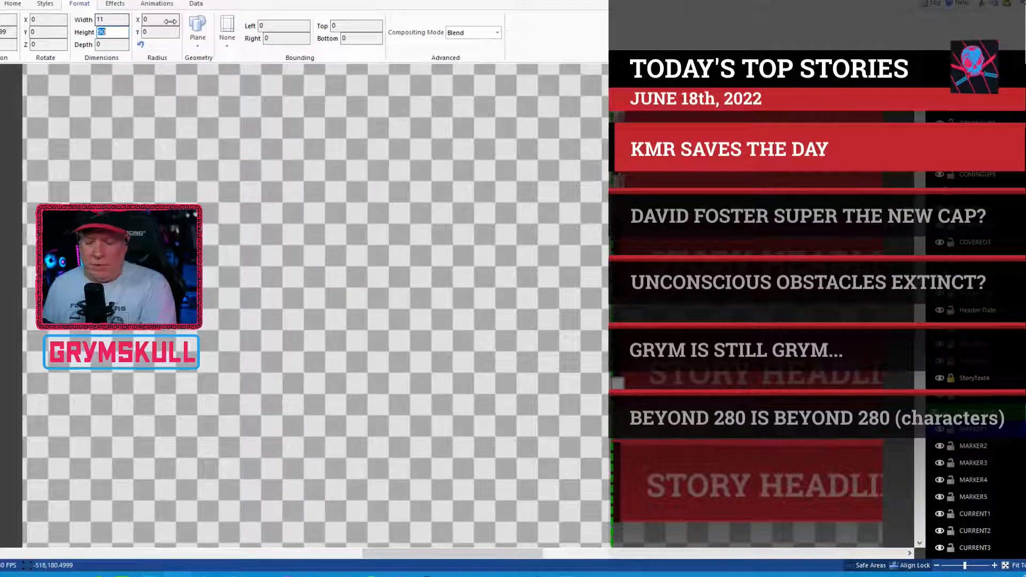
text(91)
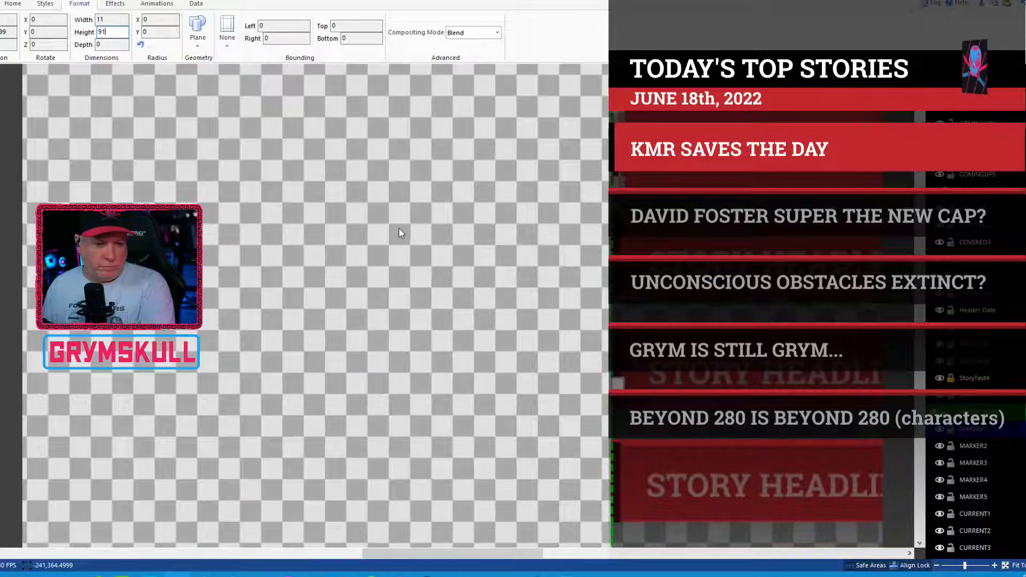
click(971, 452)
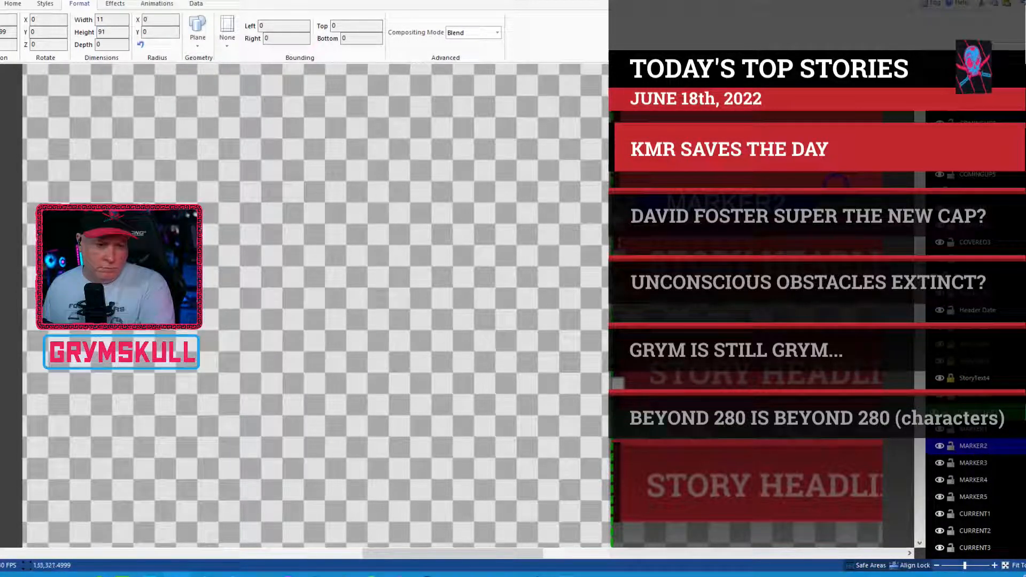
click(979, 428)
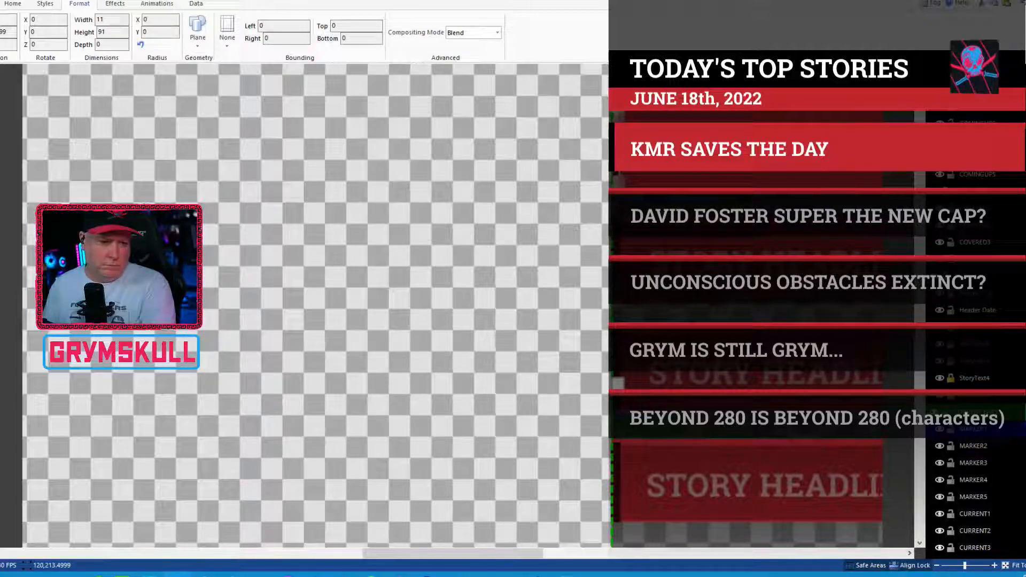
click(971, 445)
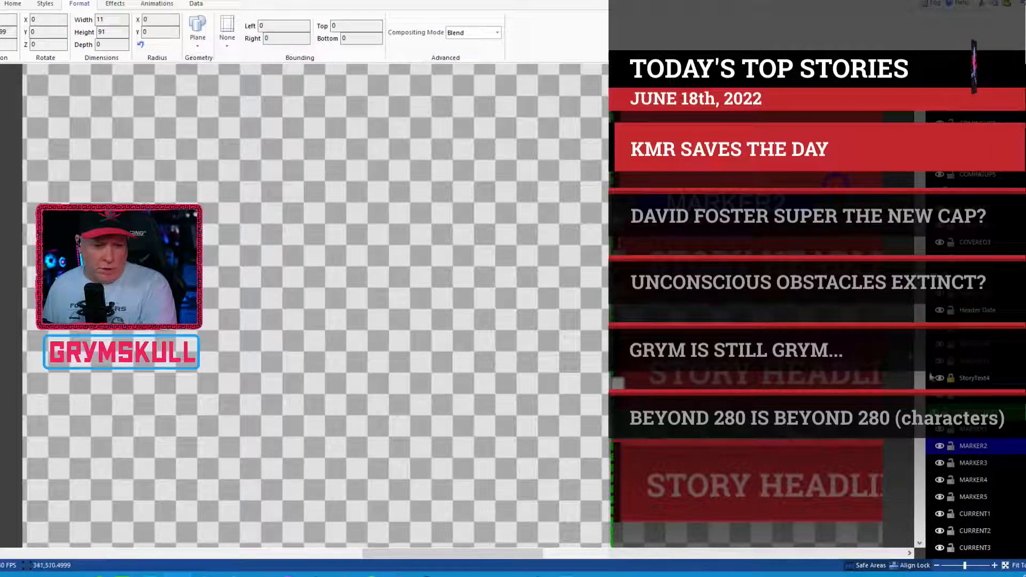
click(977, 433)
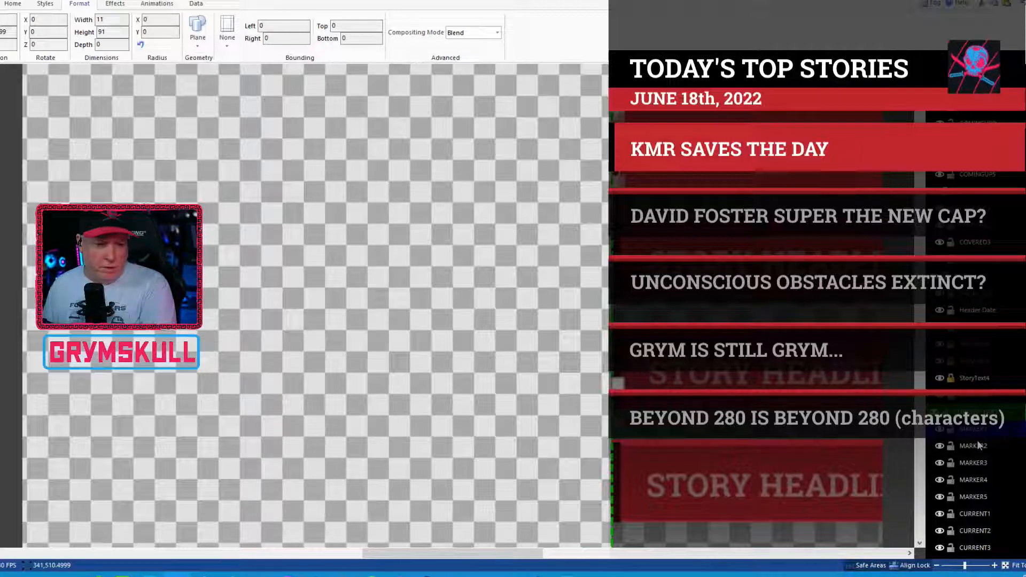
Step: Set the height of MARKER3 to 91 and compare its dimensions with those of MARKER2
click(982, 463)
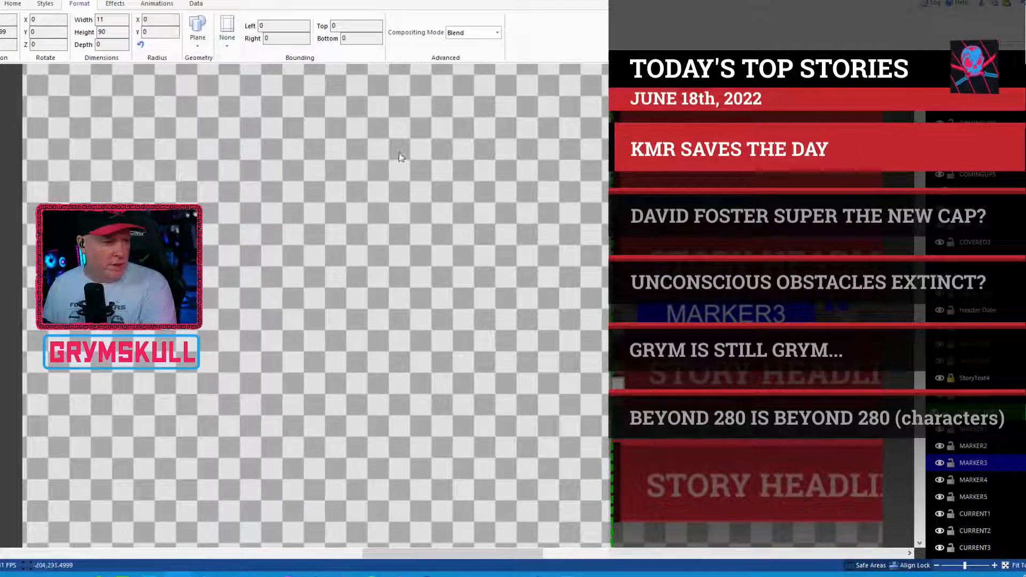
double_click(108, 32)
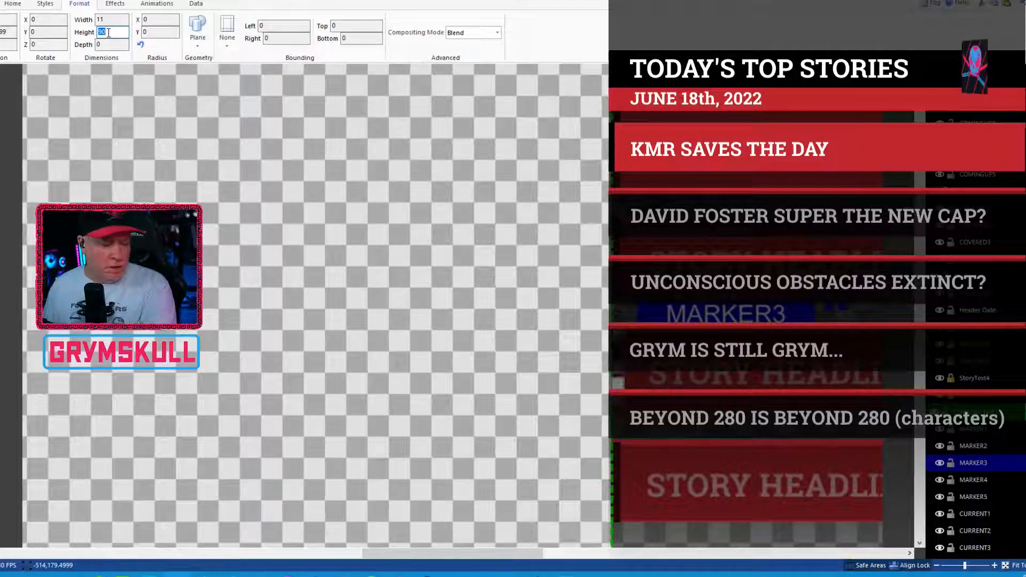
text(91)
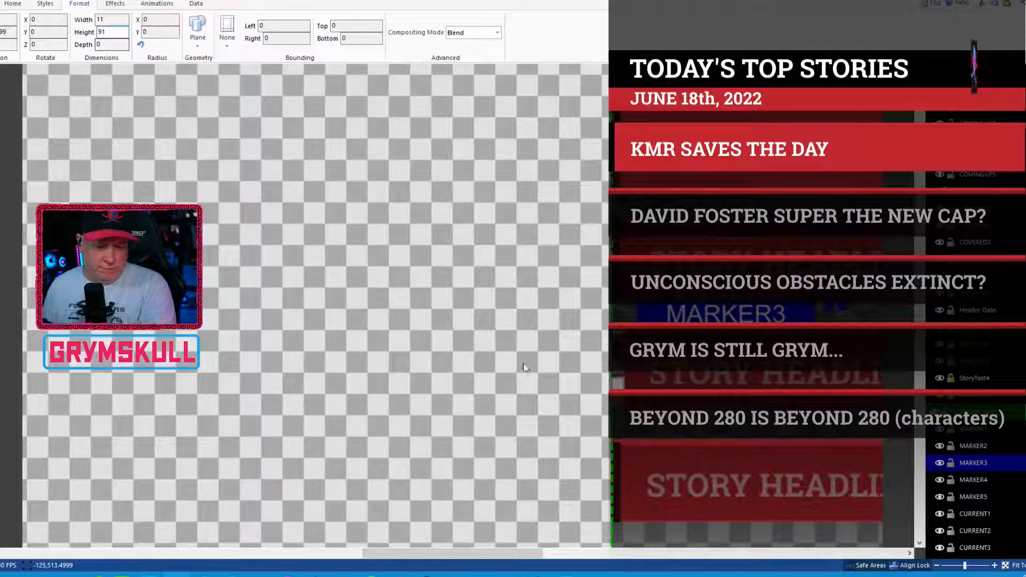
text(.)
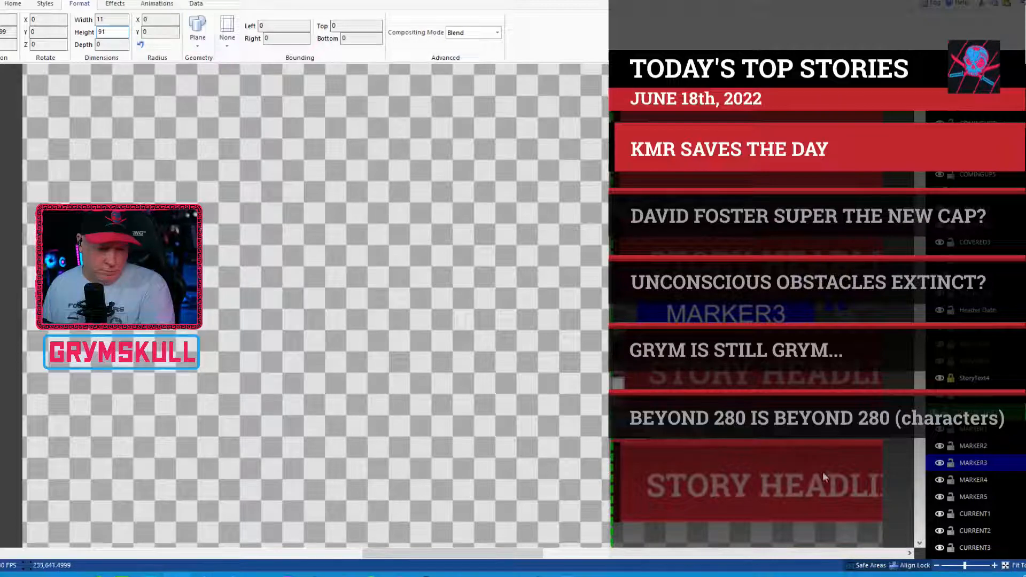
click(982, 448)
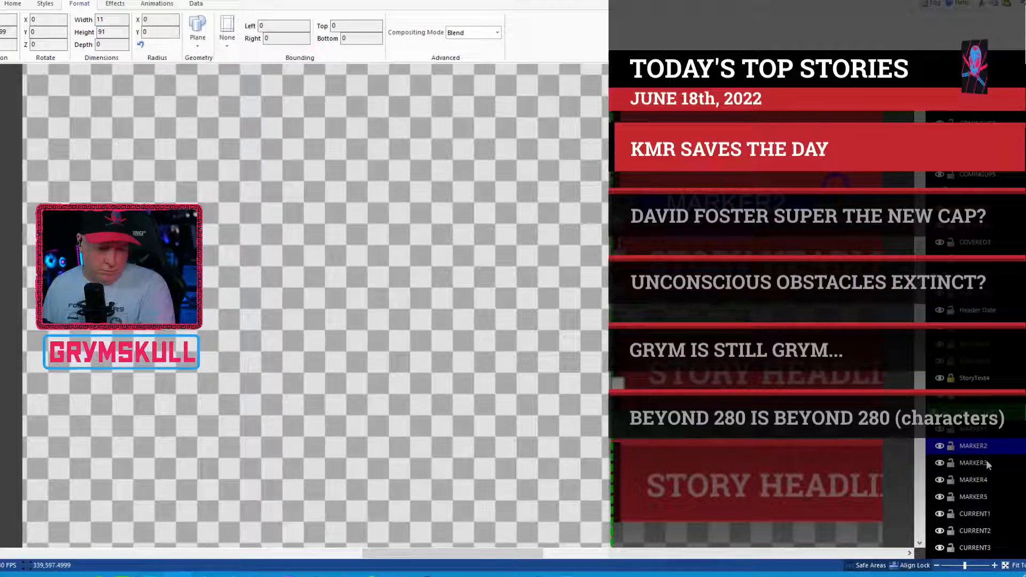
click(986, 462)
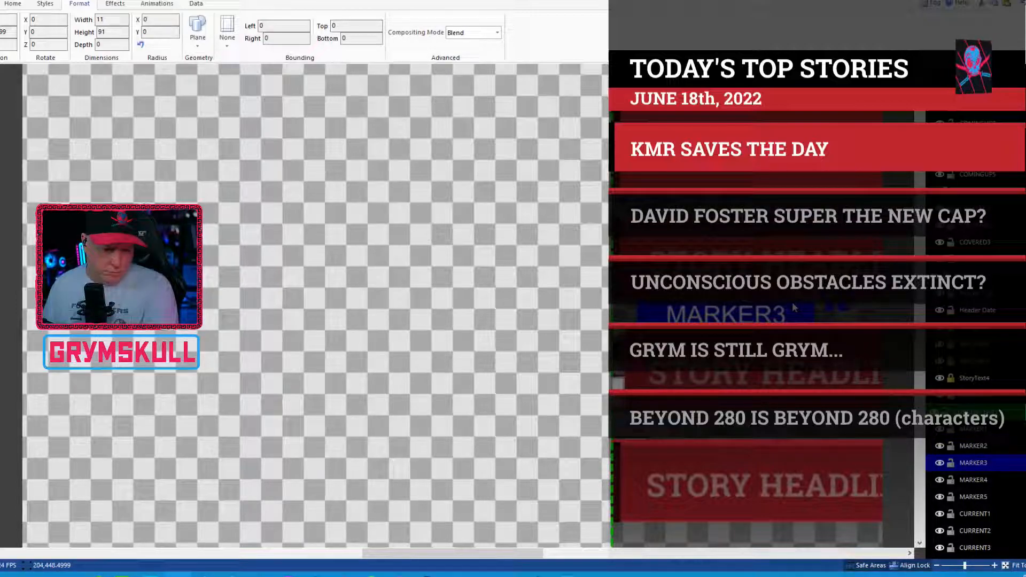
click(971, 450)
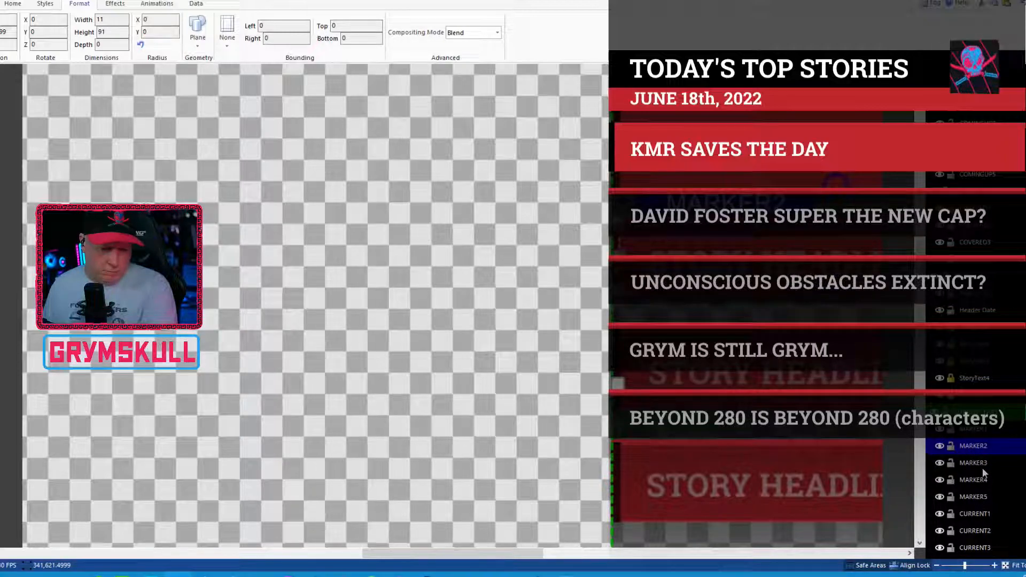
Step: Set the height of the MARKER4 layer to 91
click(983, 460)
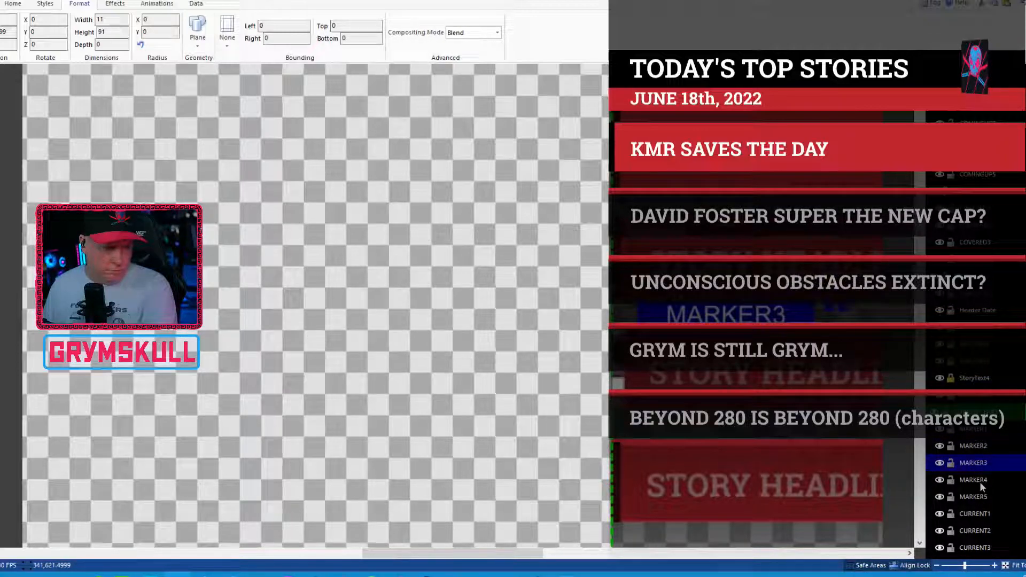
click(980, 480)
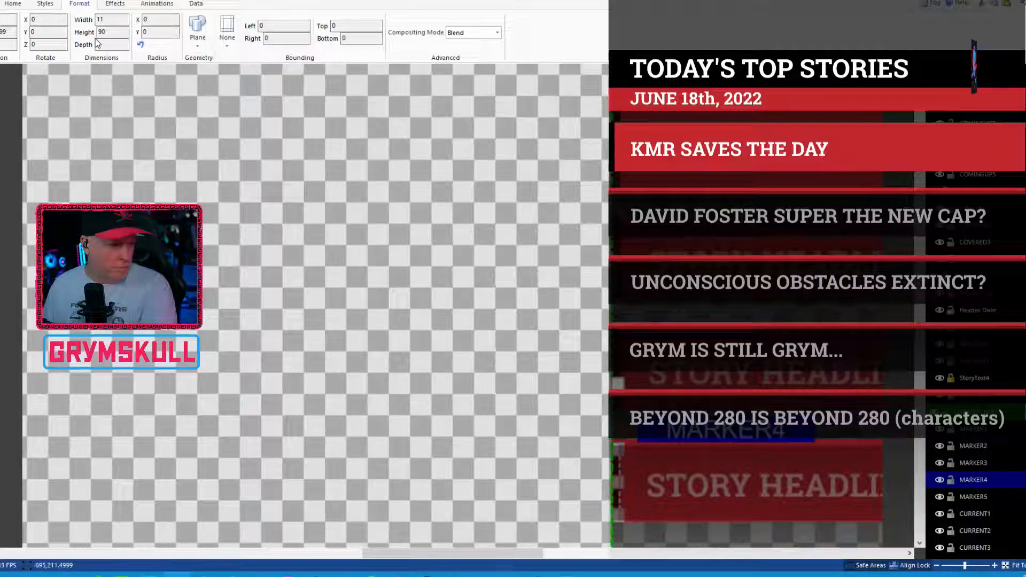
double_click(101, 32)
text(91)
key(Return)
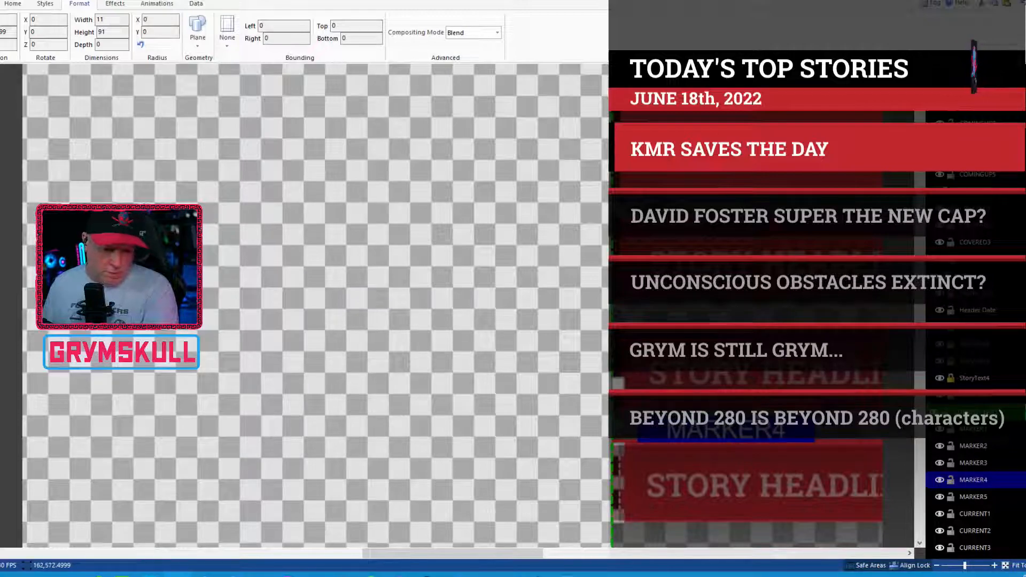
click(896, 436)
click(975, 480)
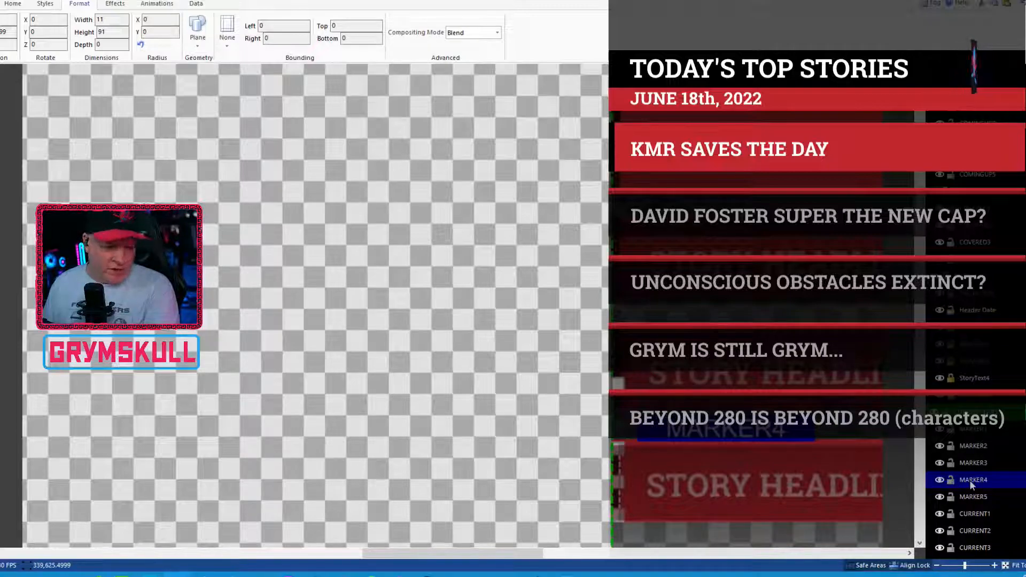
Step: Nudge the CURRENT4 bar vertically to line it up with MARKER4, and compare the dimensions of MARKER1 and MARKER4
click(976, 512)
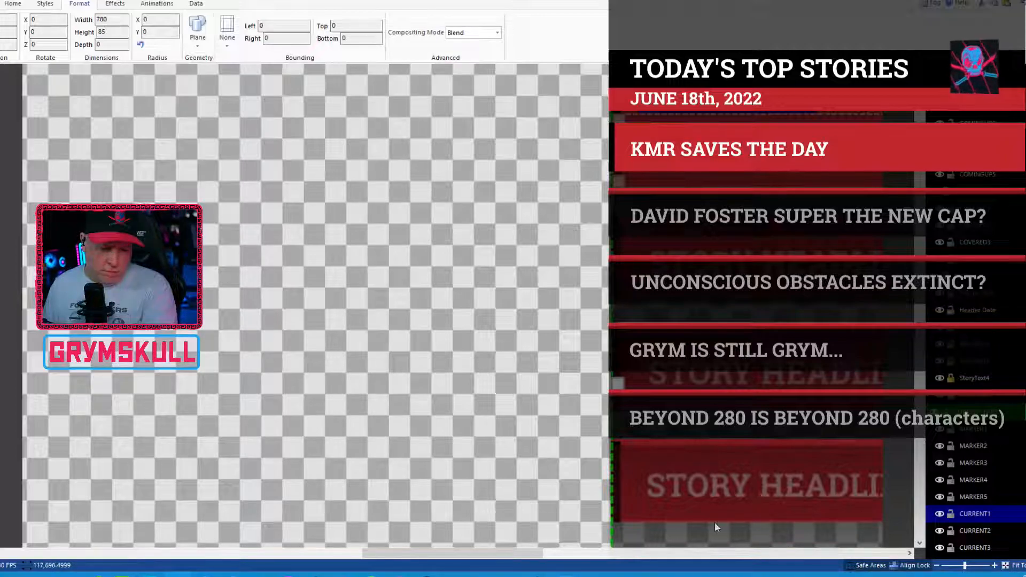
click(618, 472)
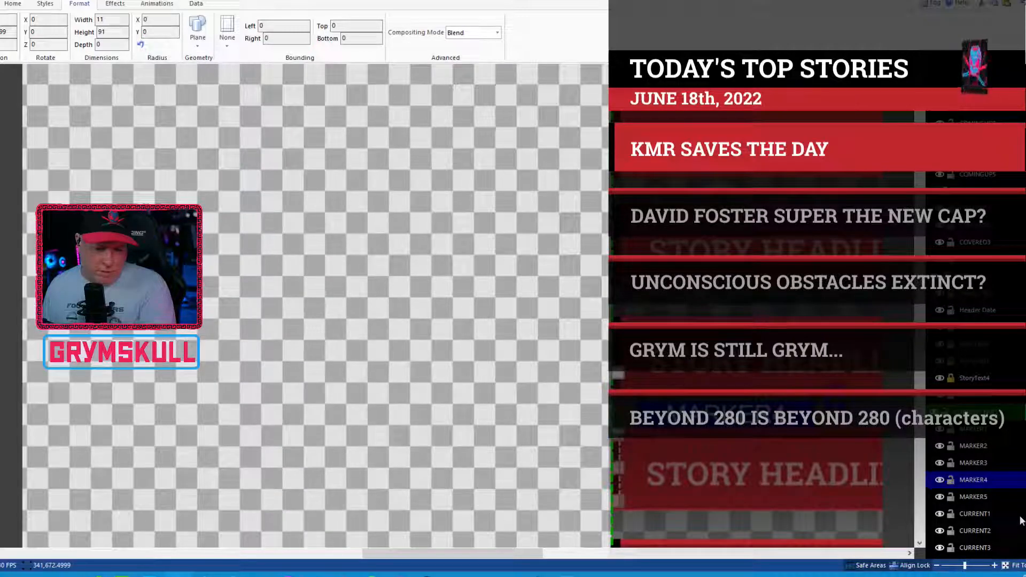
drag(537, 556, 630, 553)
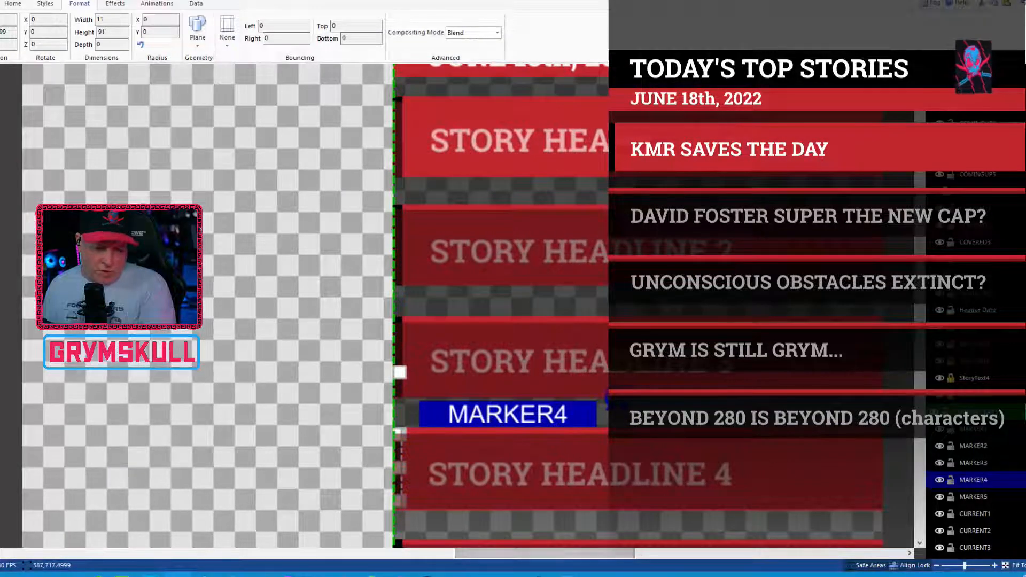
scroll(985, 512, down, 3)
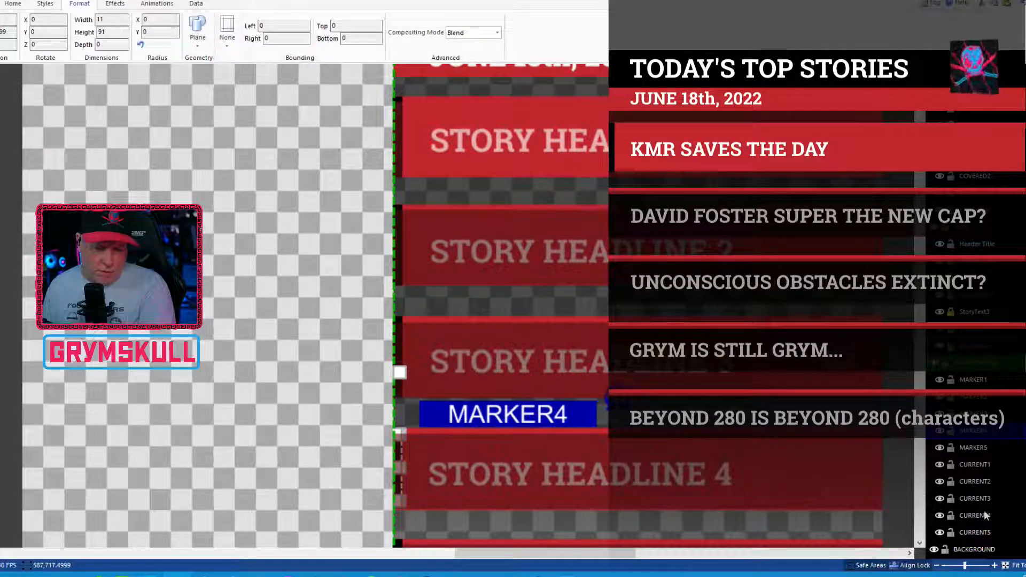
click(986, 515)
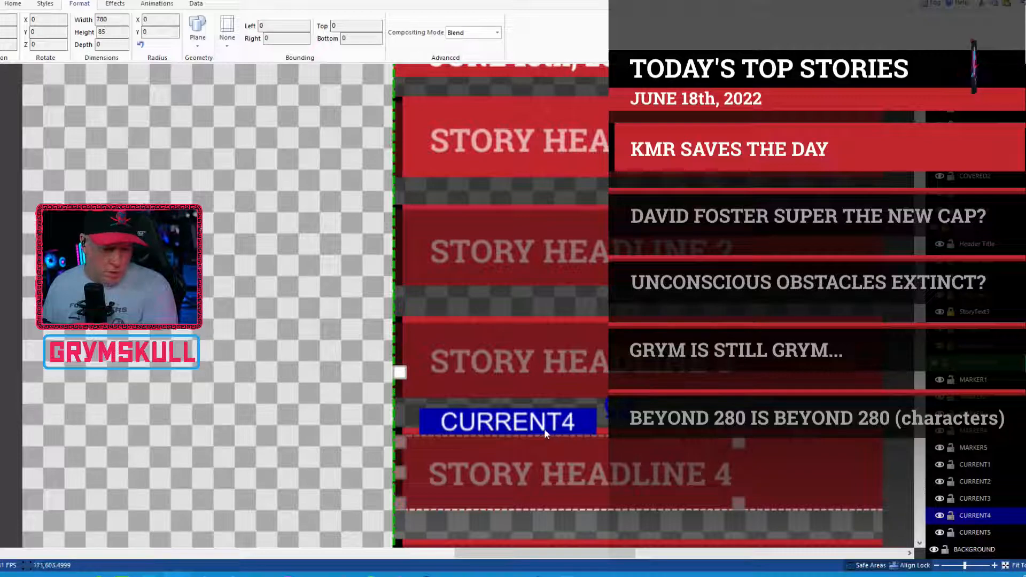
key(Up)
key(Up)
key(Down)
key(Down)
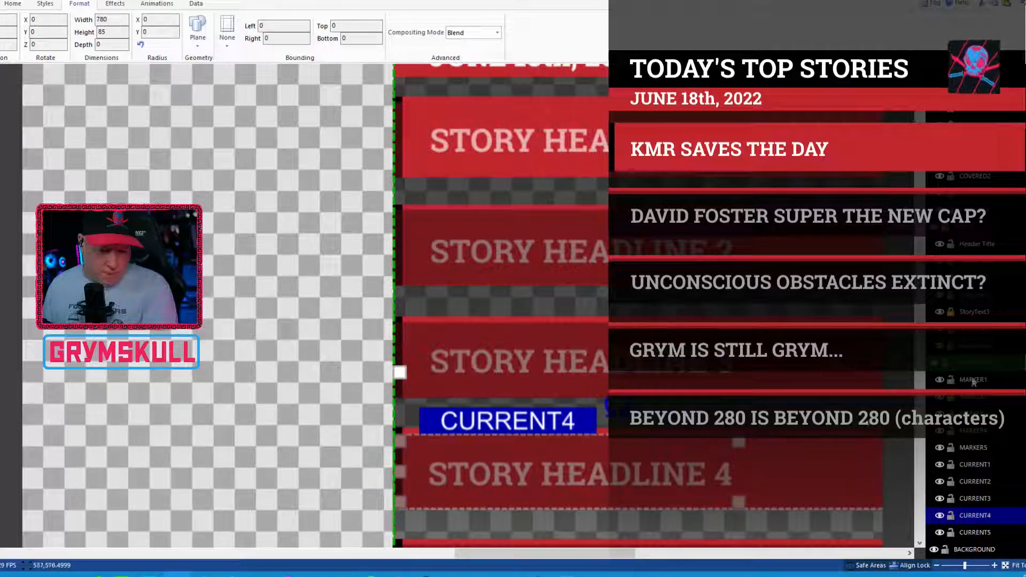
click(972, 381)
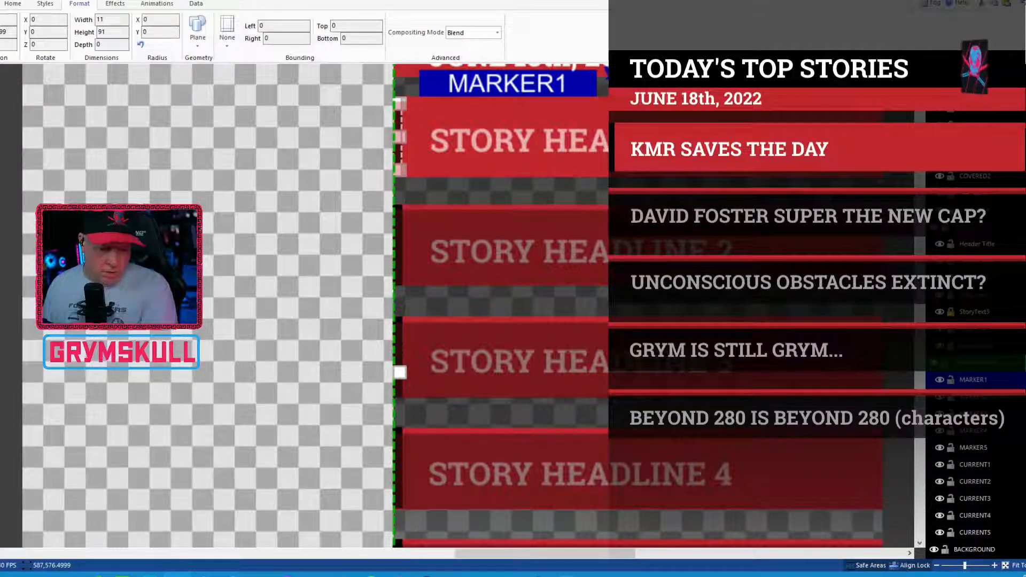
click(994, 431)
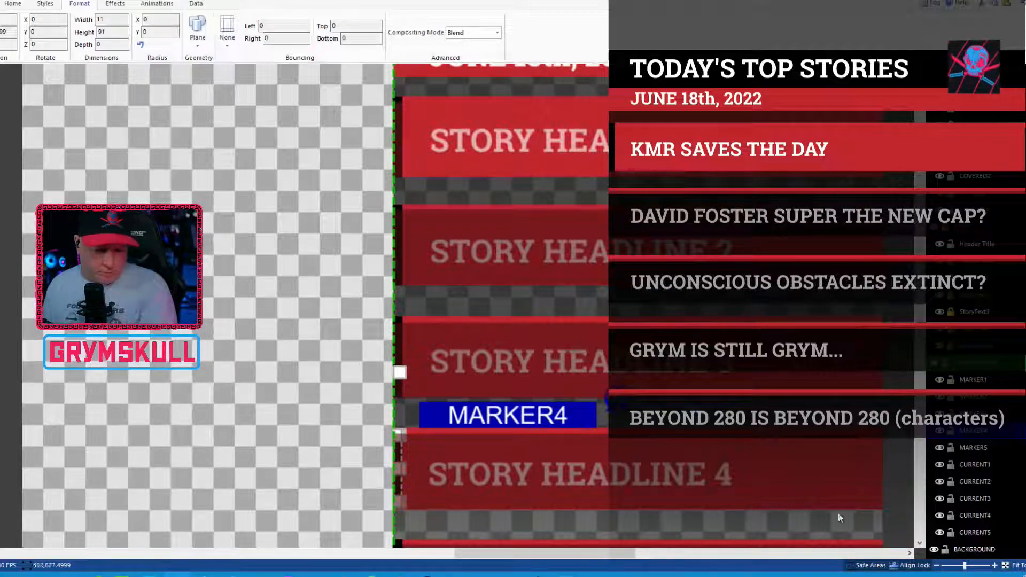
Step: Set the height of MARKER5 to 91 and compare its dimensions with those of MARKER4
scroll(839, 516, down, 1)
scroll(771, 428, down, 4)
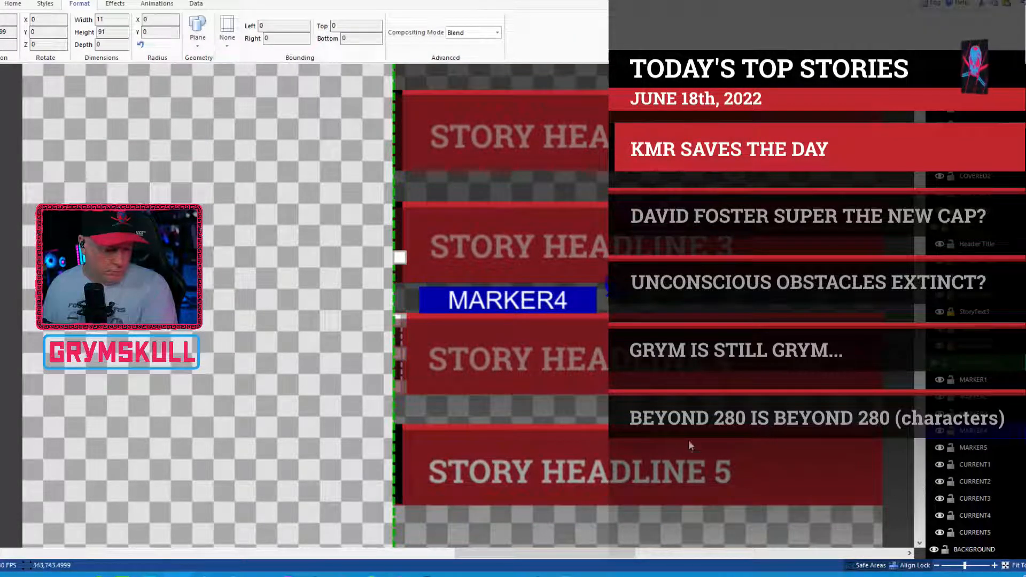
click(975, 448)
double_click(102, 32)
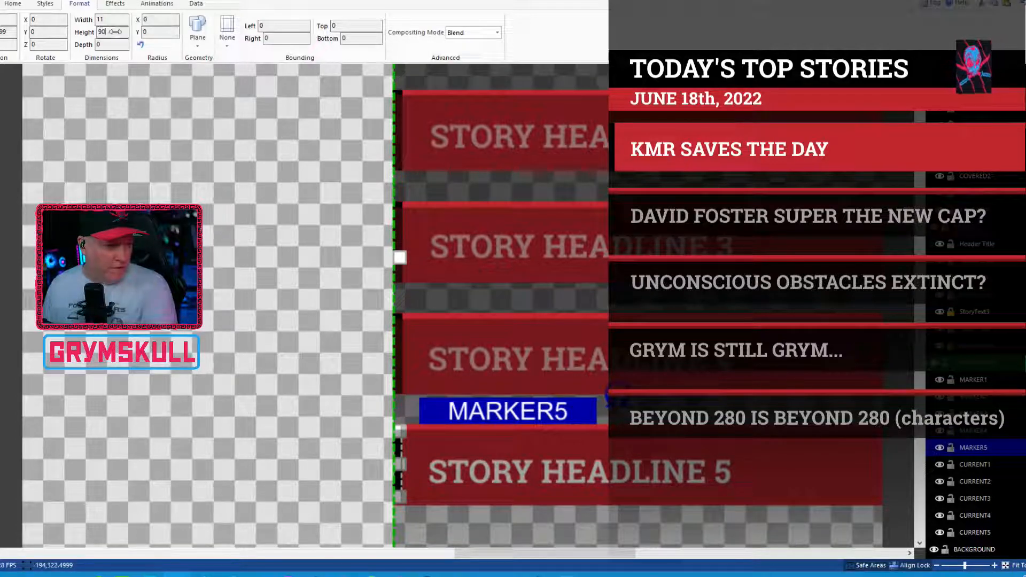
text(11)
double_click(100, 32)
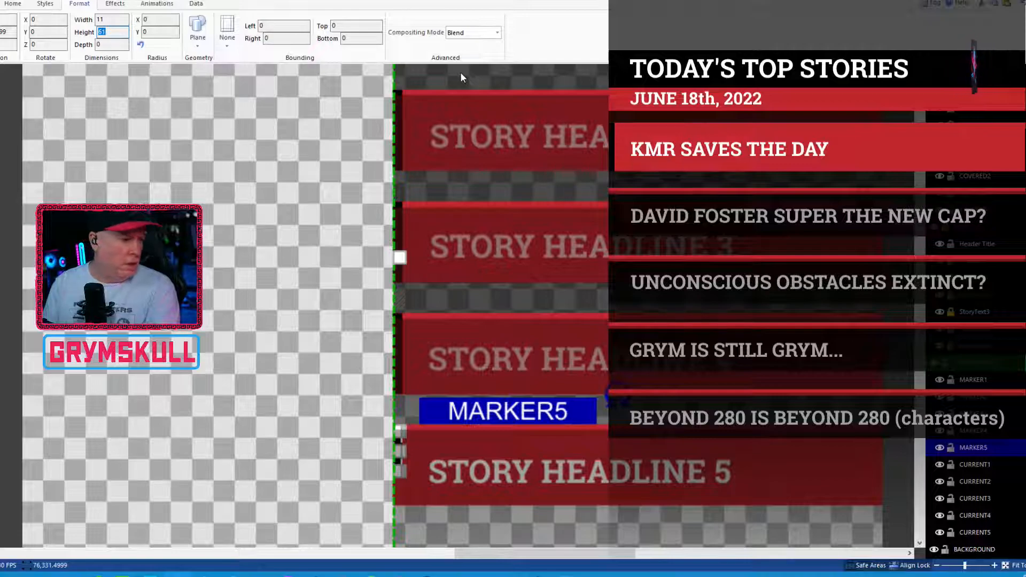
click(117, 34)
double_click(116, 34)
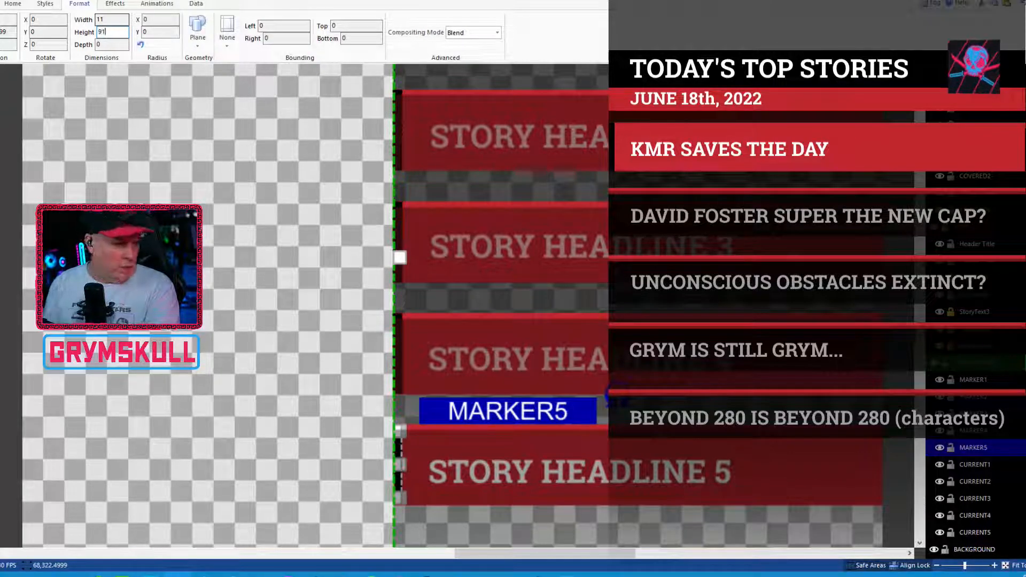
text(91)
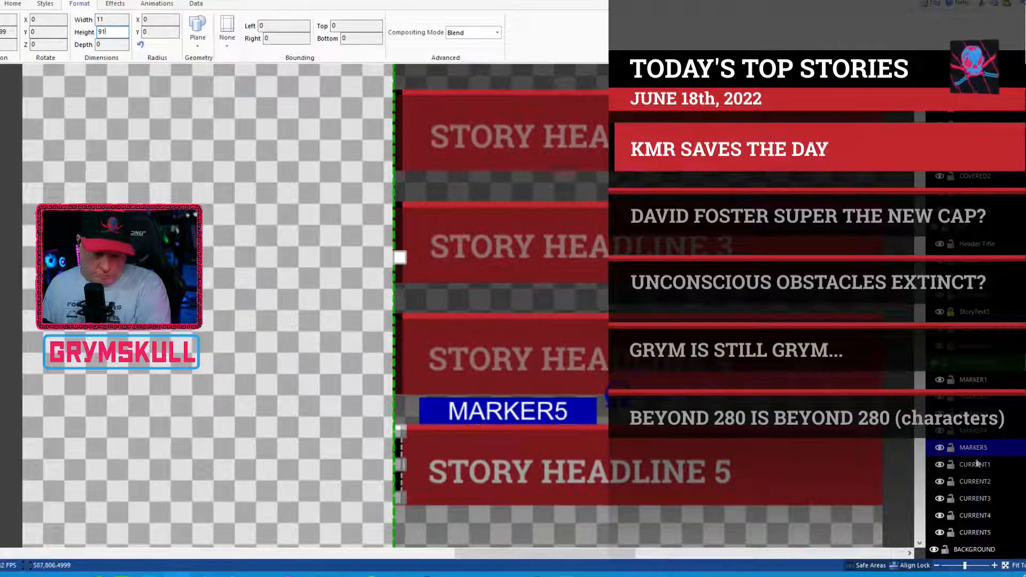
click(983, 435)
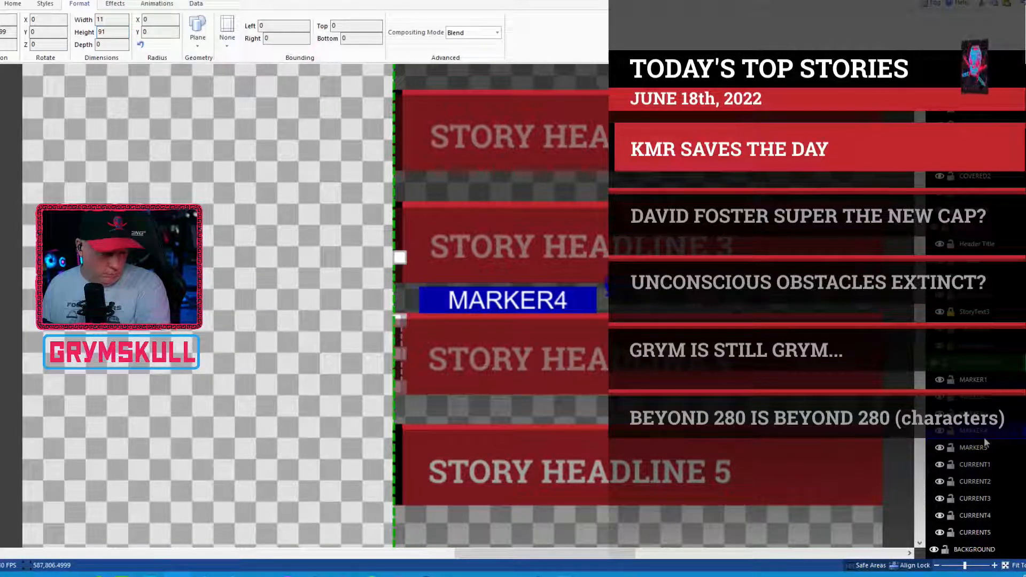
click(978, 447)
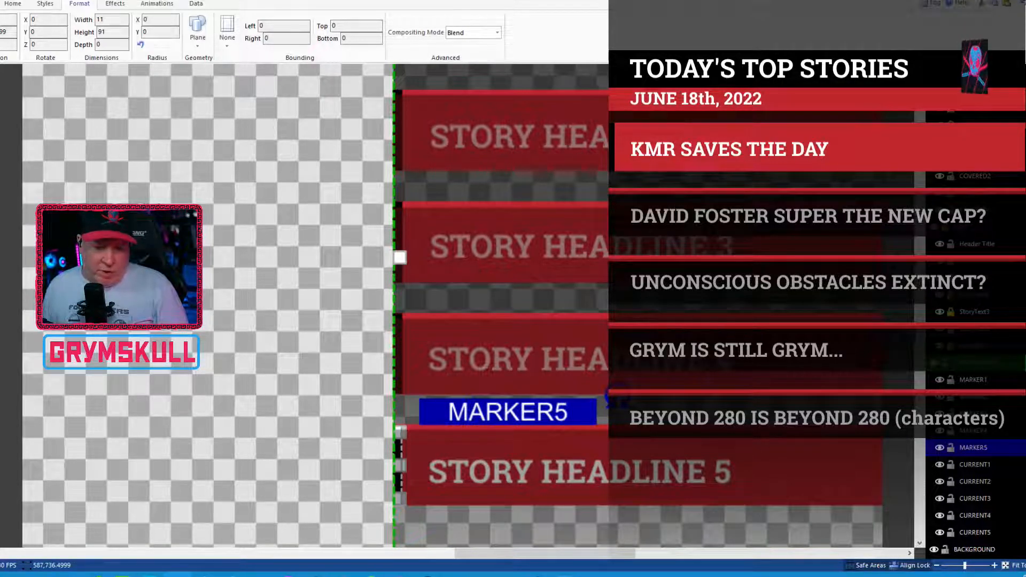
Step: Nudge the StoryText5 headline up a few pixels to center it vertically in its red bar
click(974, 176)
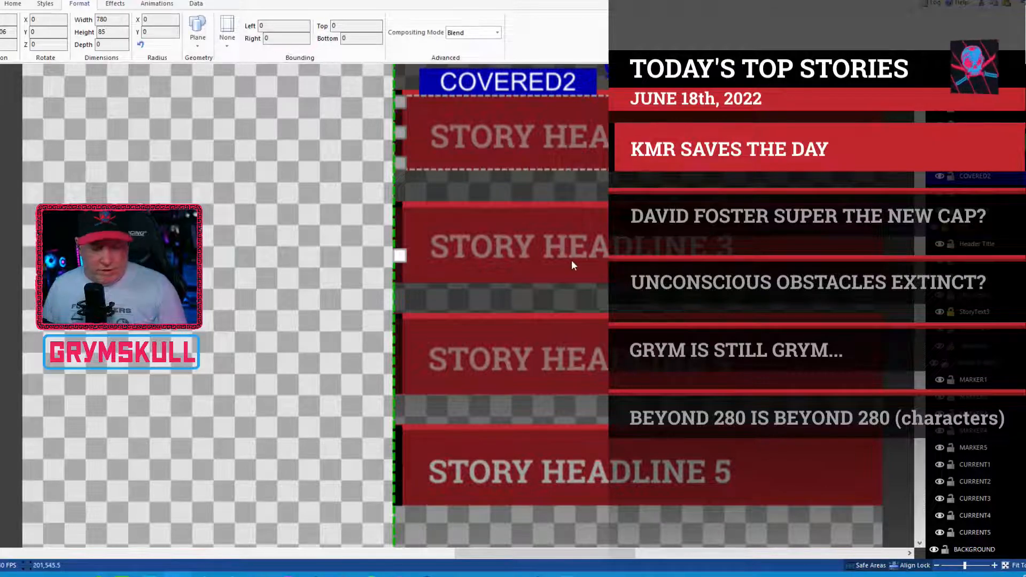
click(982, 363)
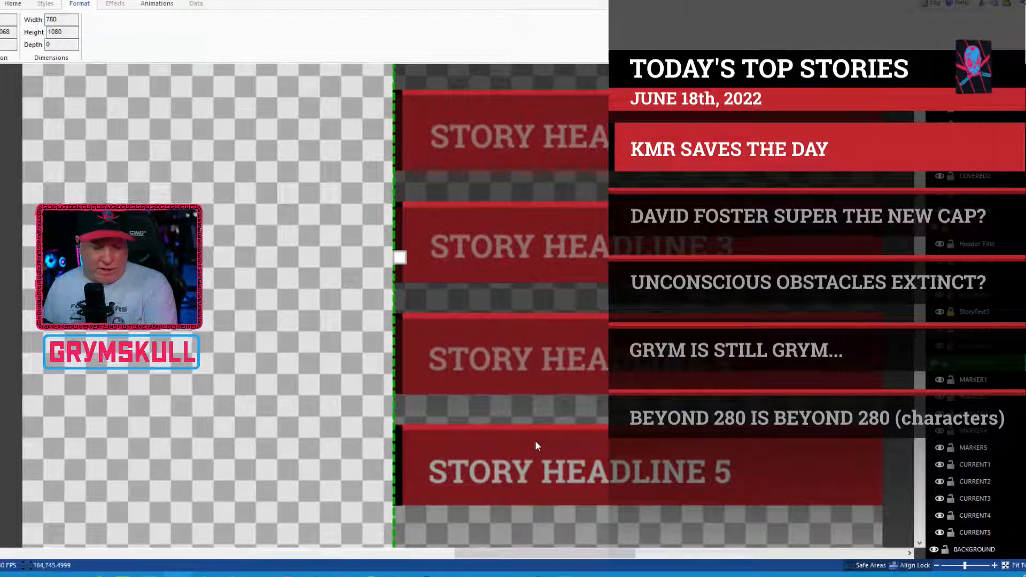
scroll(990, 495, up, 1)
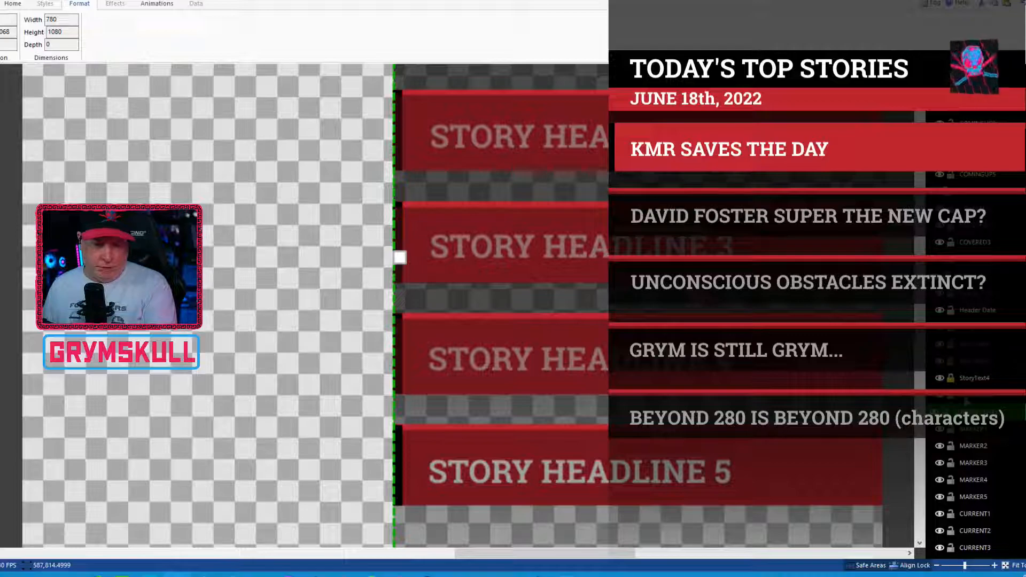
click(710, 446)
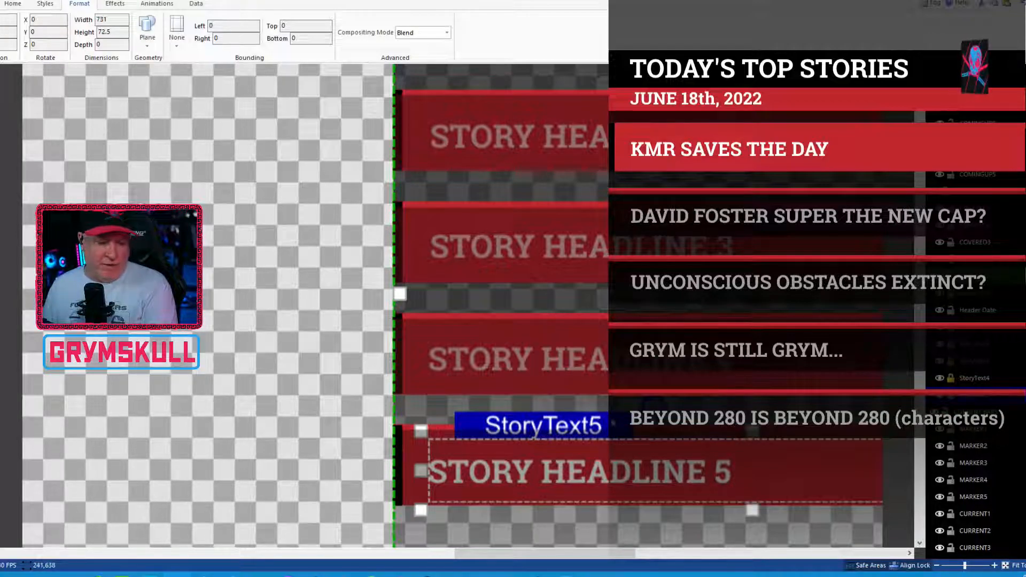
key(Up)
key(Up)
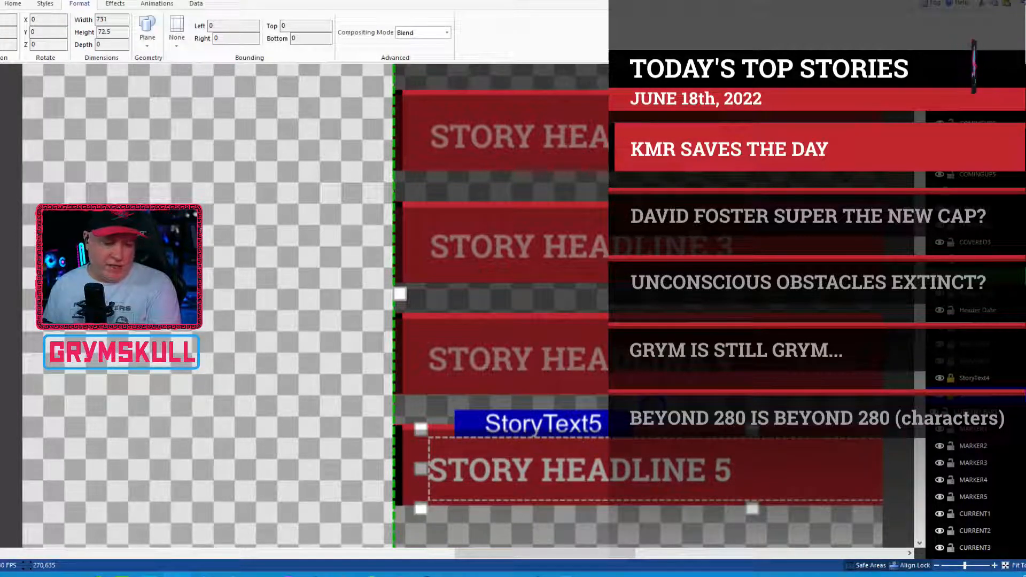
key(Up)
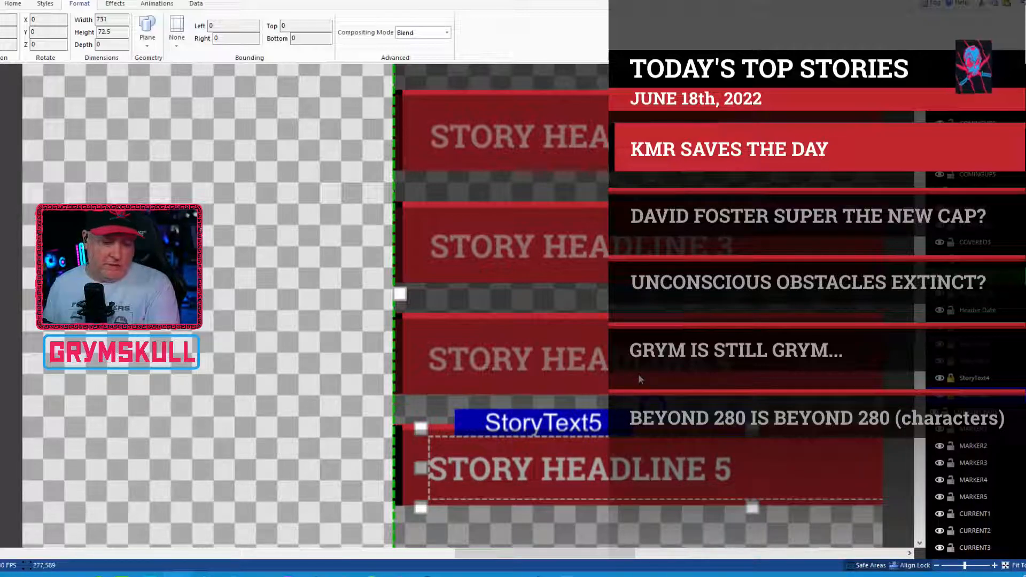
key(Up)
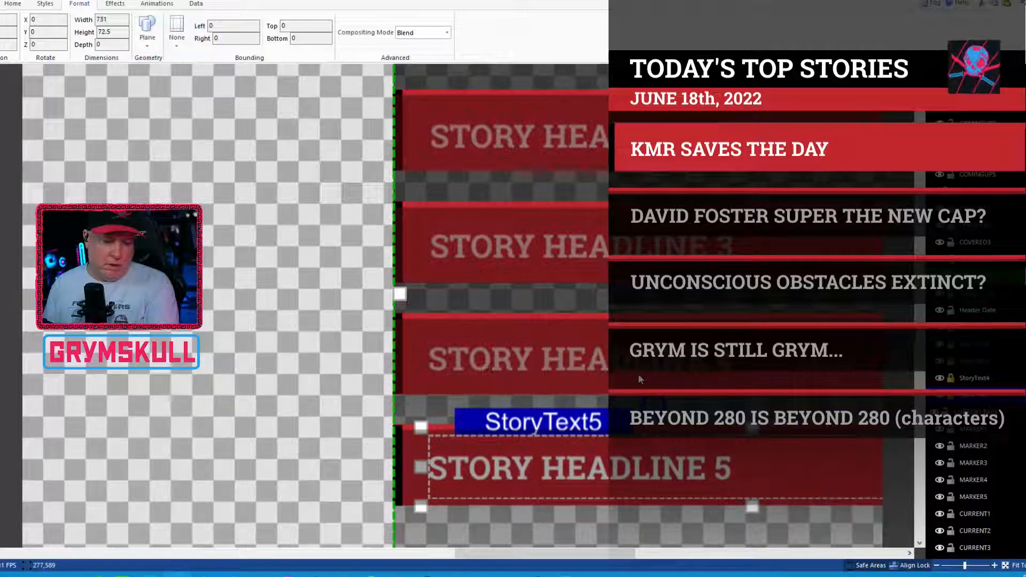
key(Up)
key(Up)
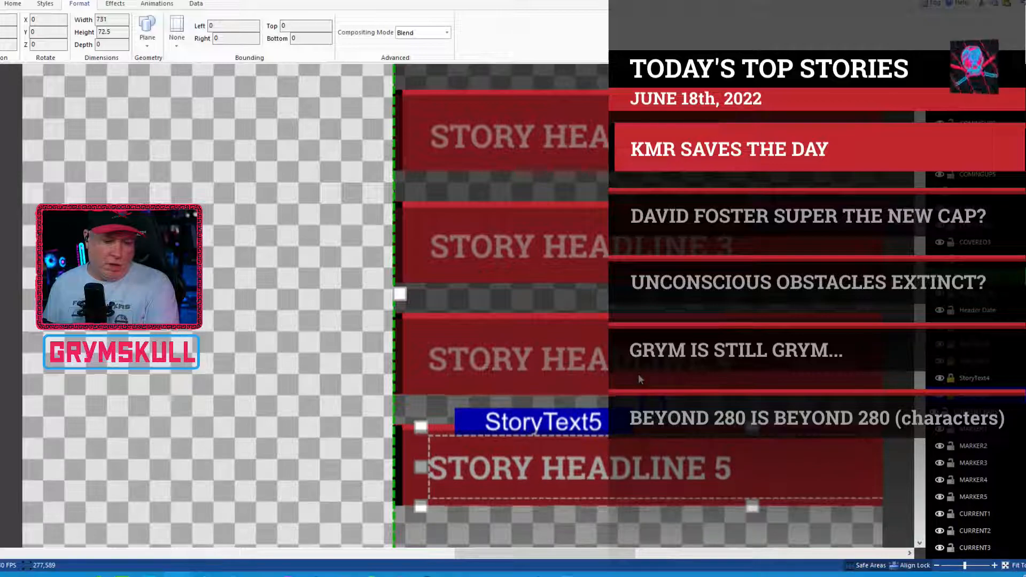
Step: Nudge the StoryText4 and StoryText3 headlines up slightly to center them vertically in their red bars
click(976, 379)
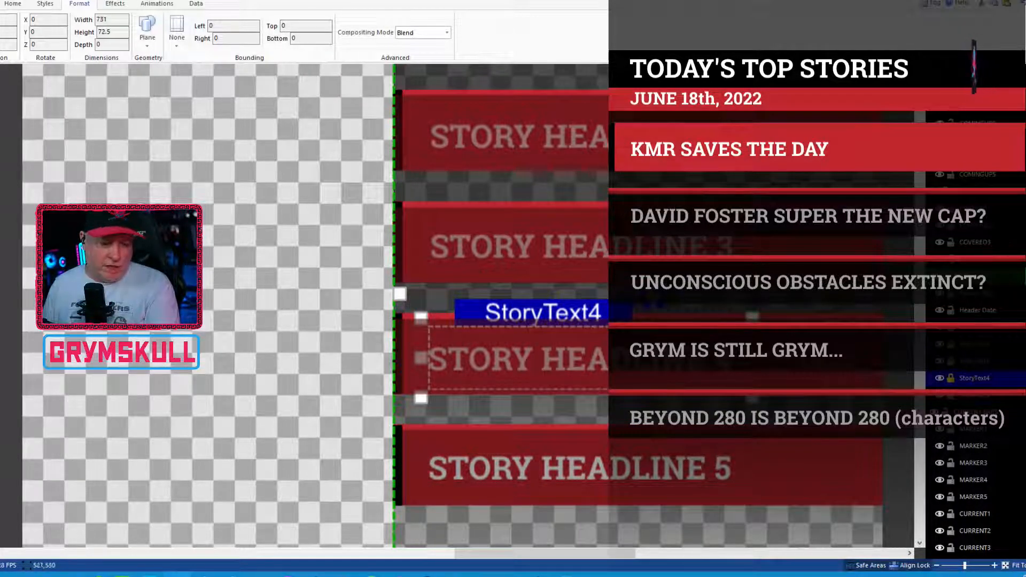
key(Up)
key(Up)
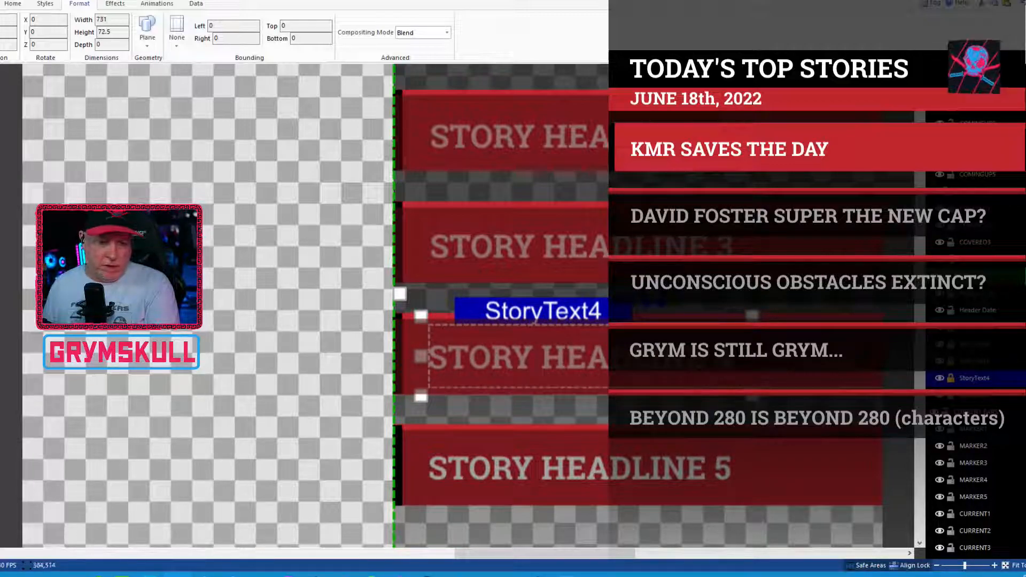
click(971, 365)
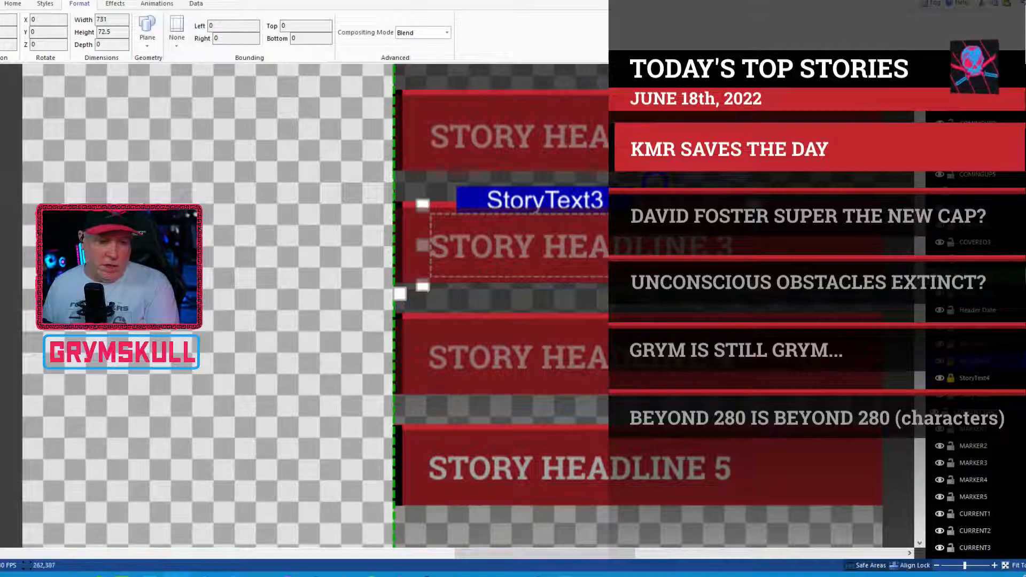
key(Up)
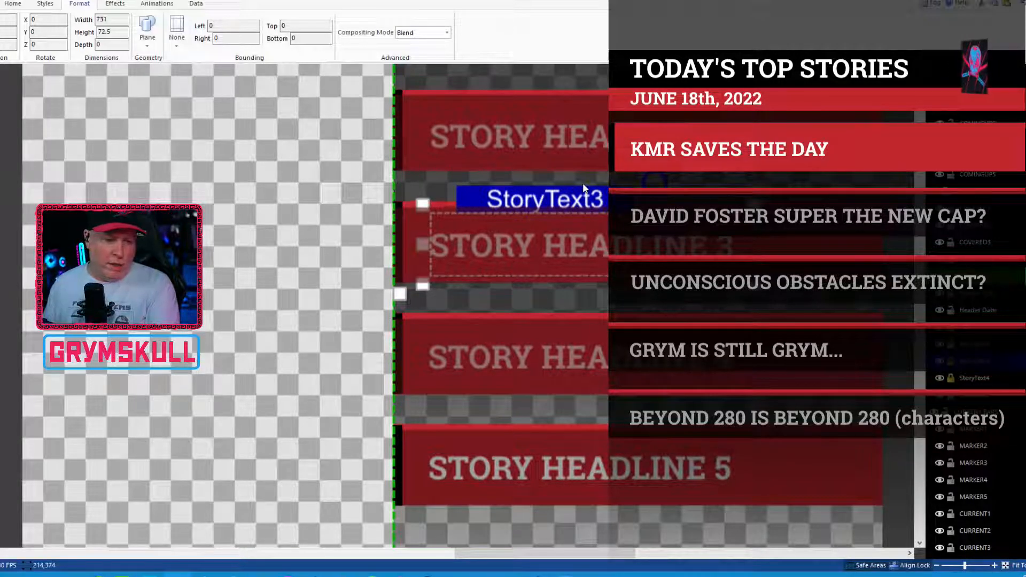
Step: Nudge the StoryText2 headline up a few pixels to center it vertically in its red bar
click(586, 103)
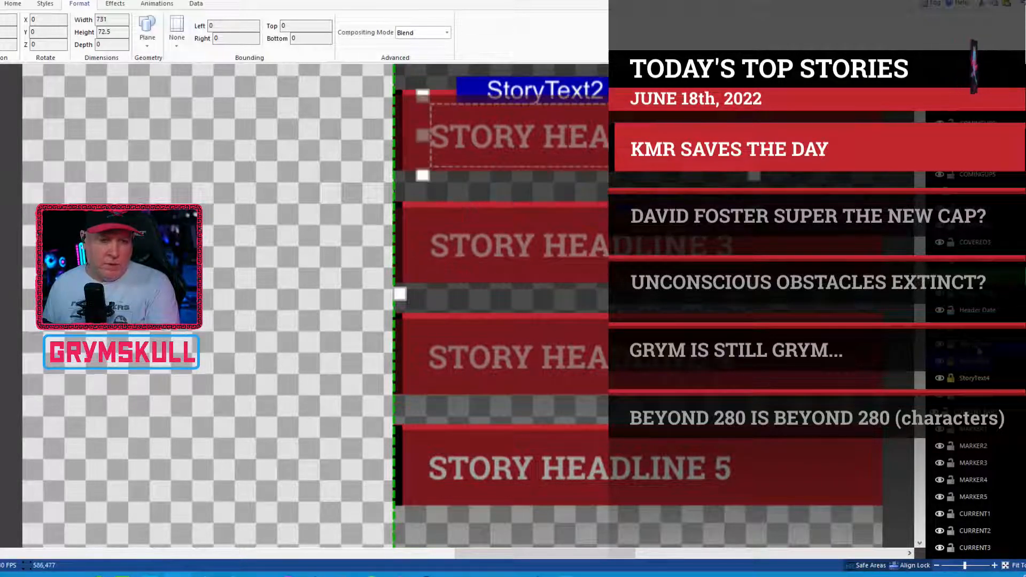
key(Up)
key(Up)
key(Up)
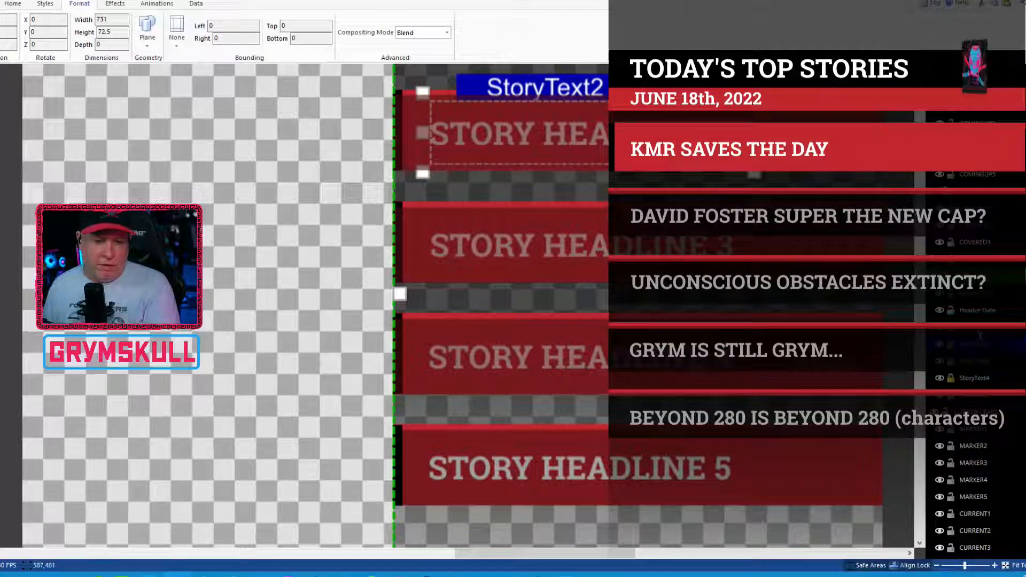
Step: Select the StoryText1 headline and toggle CURRENT1's visibility off and on to check the first story bar, leaving CURRENT1 shown
click(979, 328)
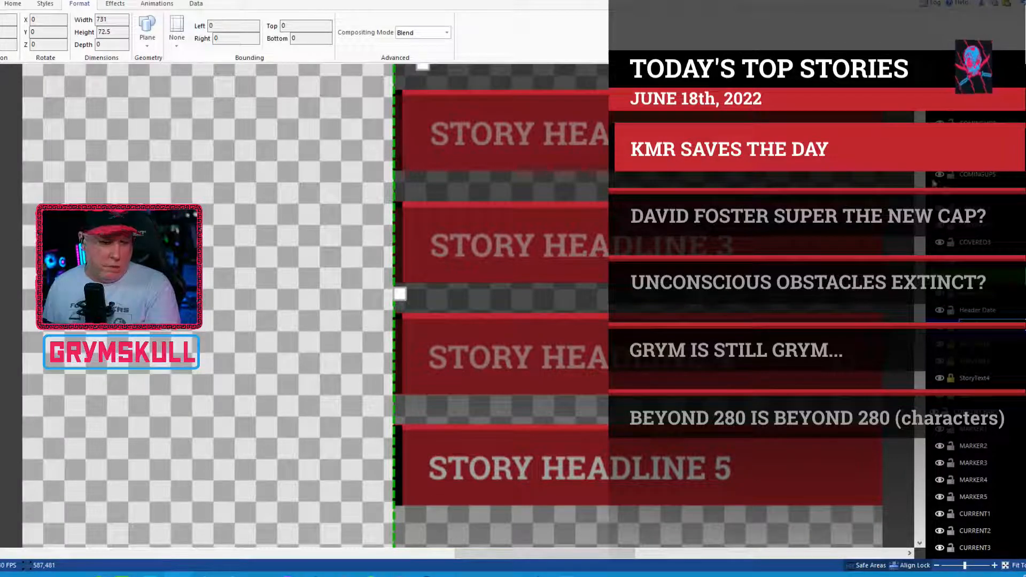
scroll(475, 305, up, 3)
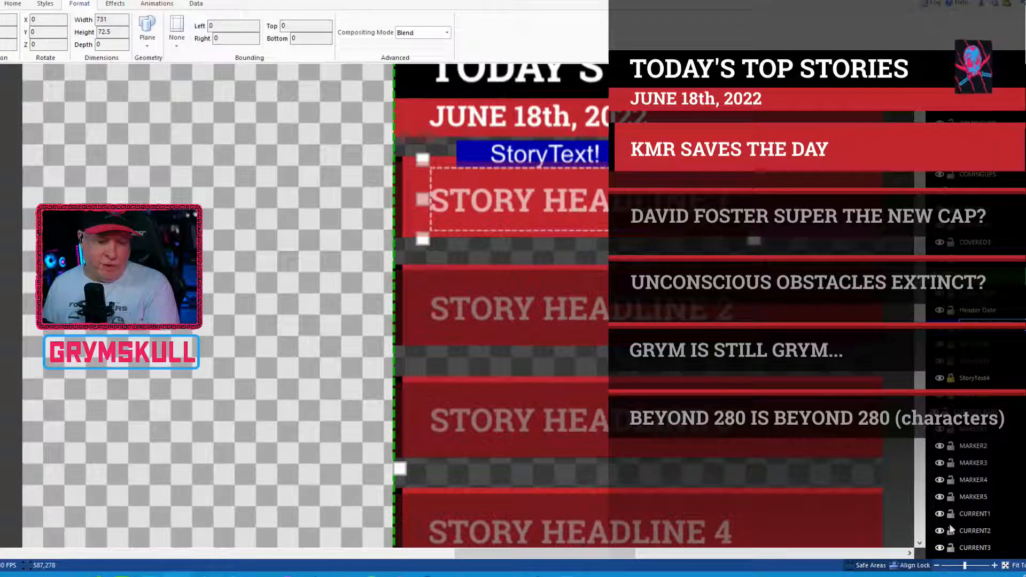
click(938, 514)
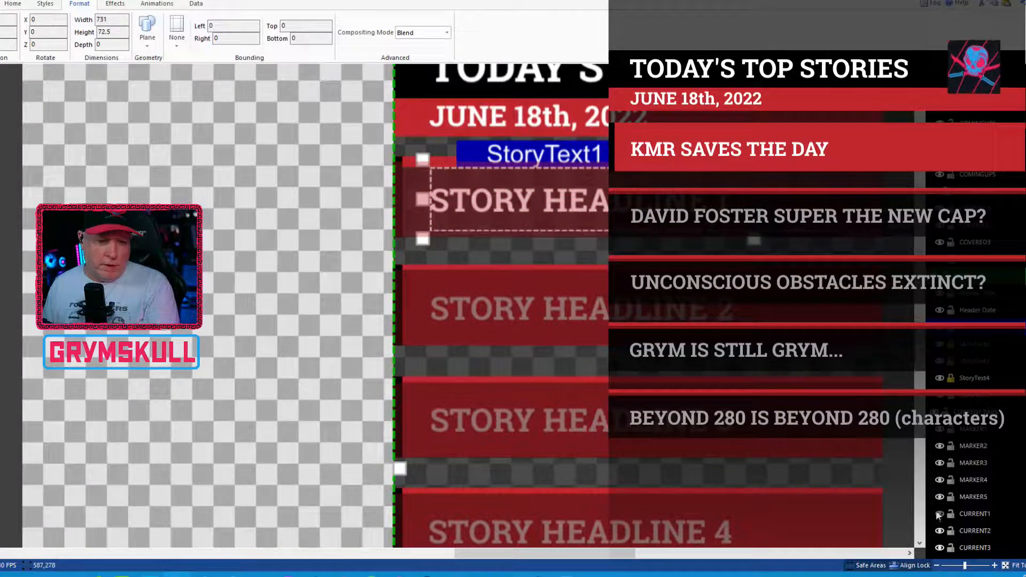
click(938, 514)
click(938, 515)
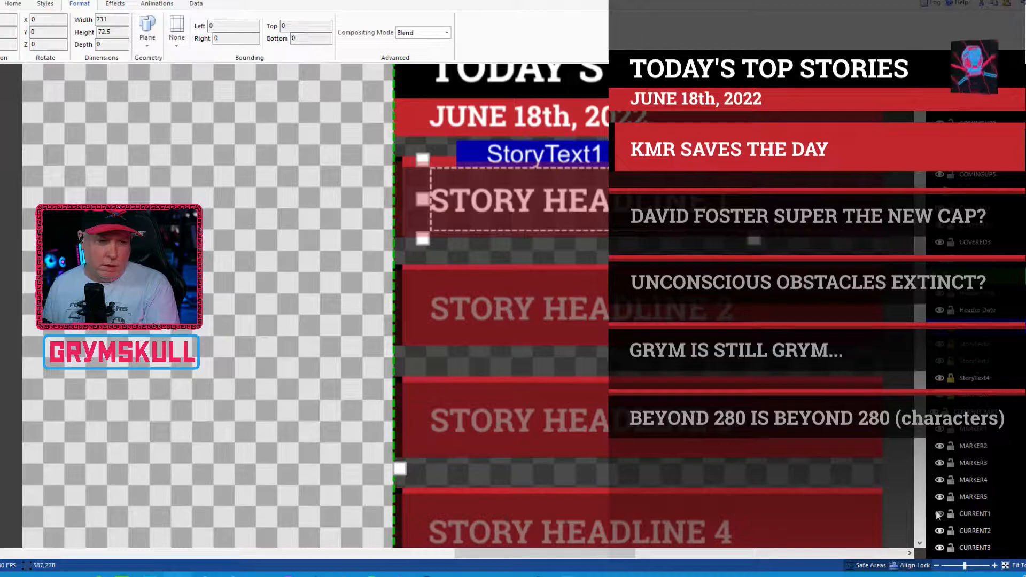
click(938, 514)
click(939, 515)
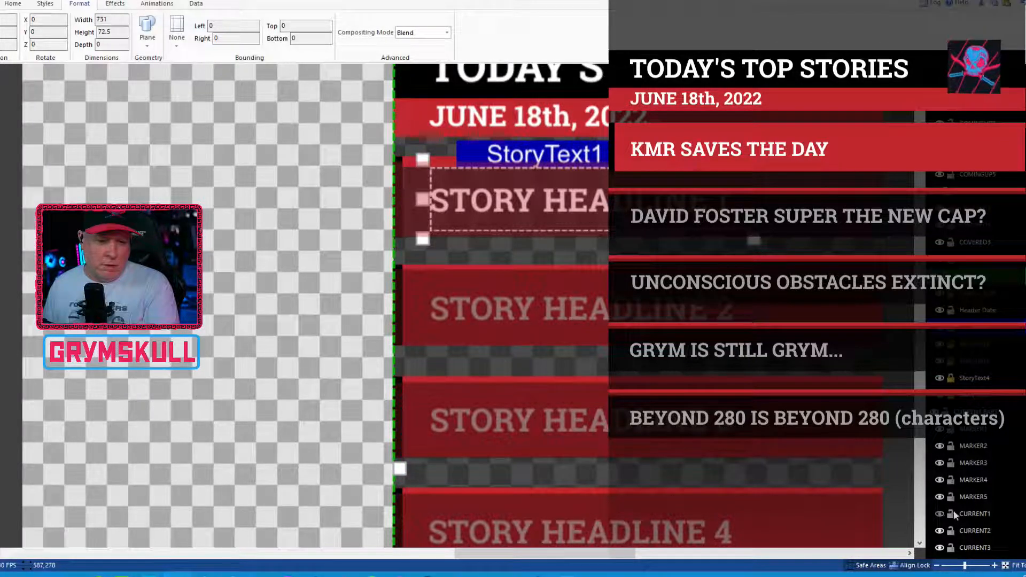
click(941, 514)
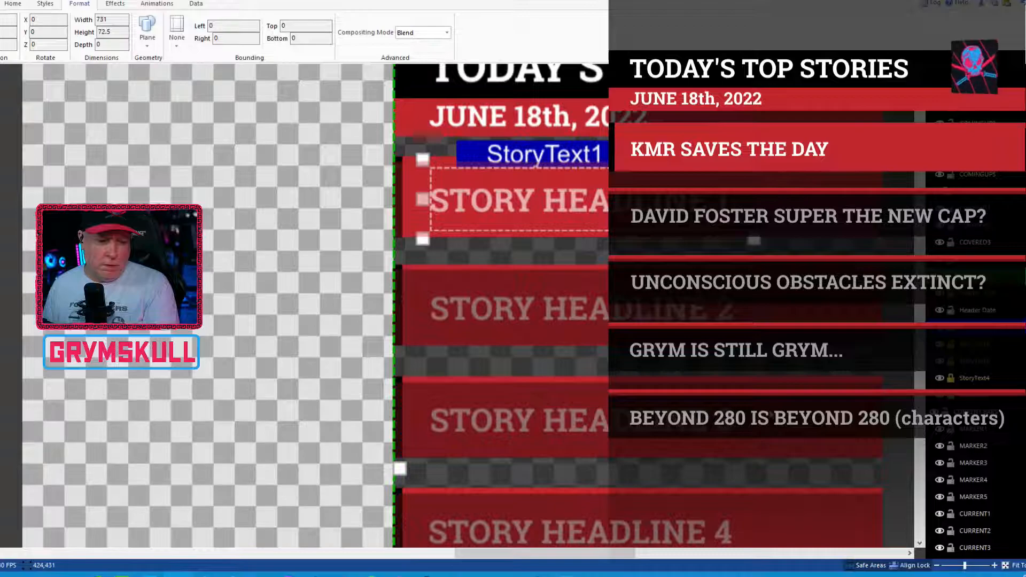
Step: Save the five-story title to its existing file
click(0, 4)
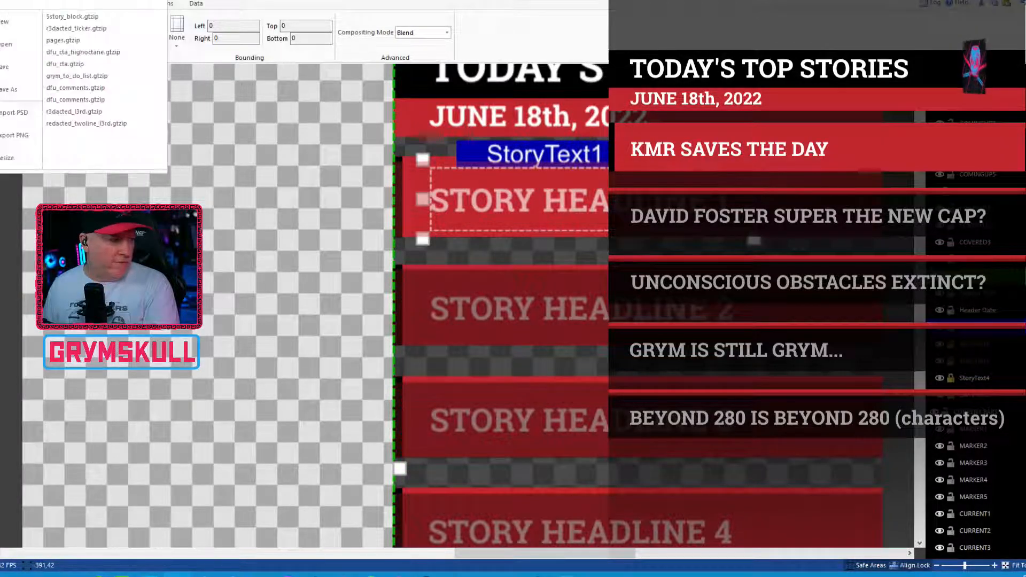
click(4, 67)
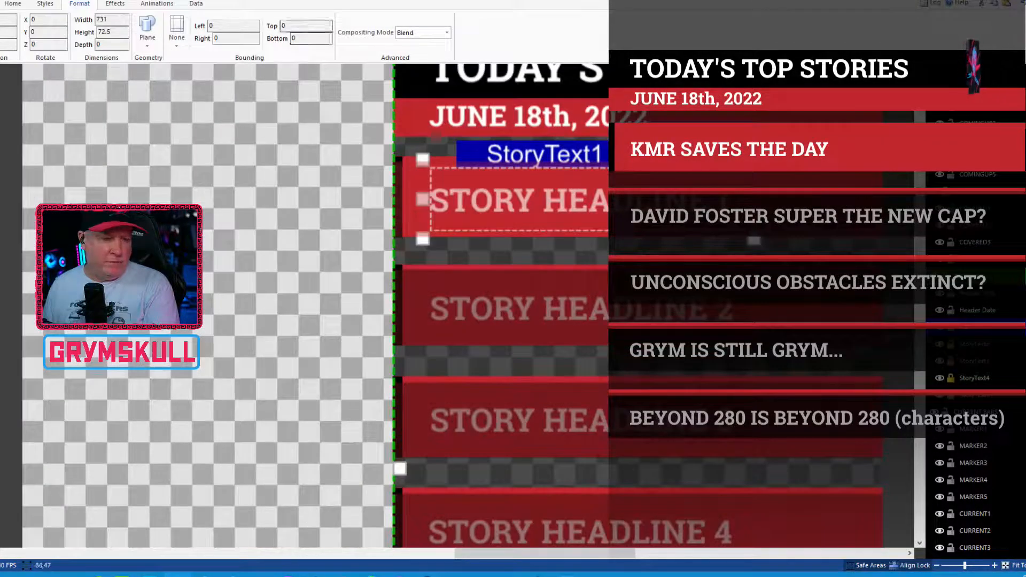
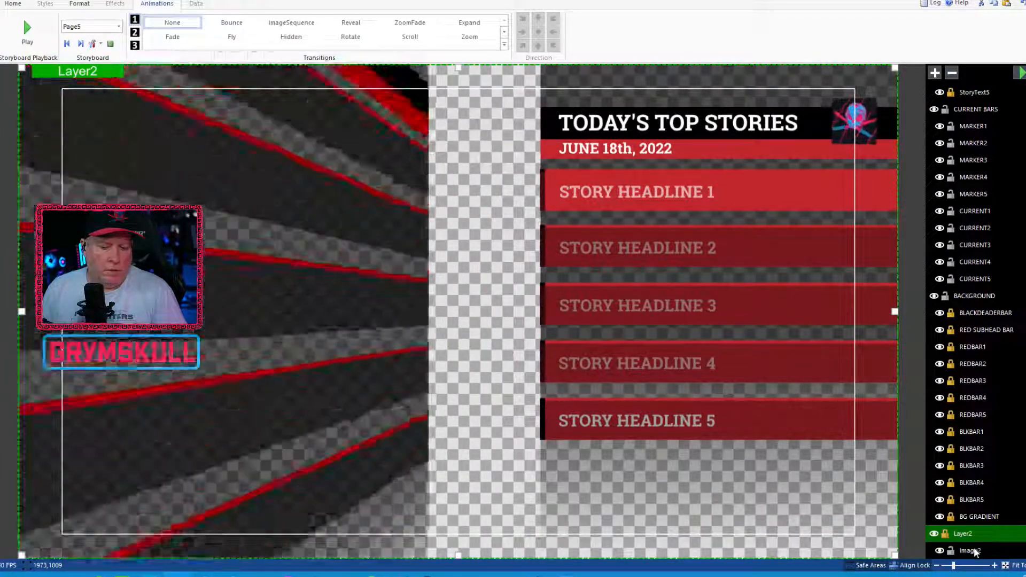
Step: Remove the RotateContinuous animation from Layer2 by setting its Continuous storyboard transition to None
click(978, 550)
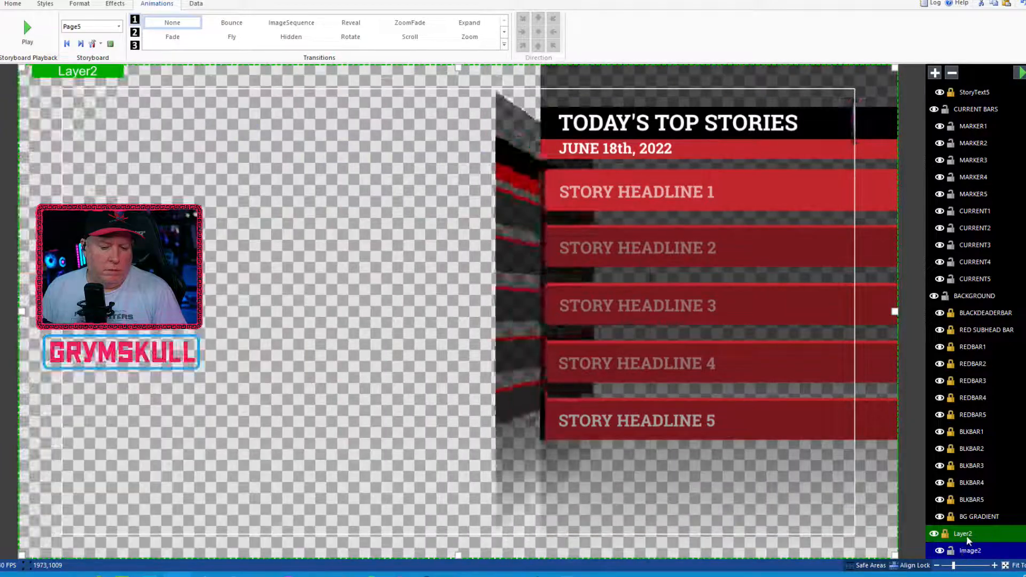
click(950, 537)
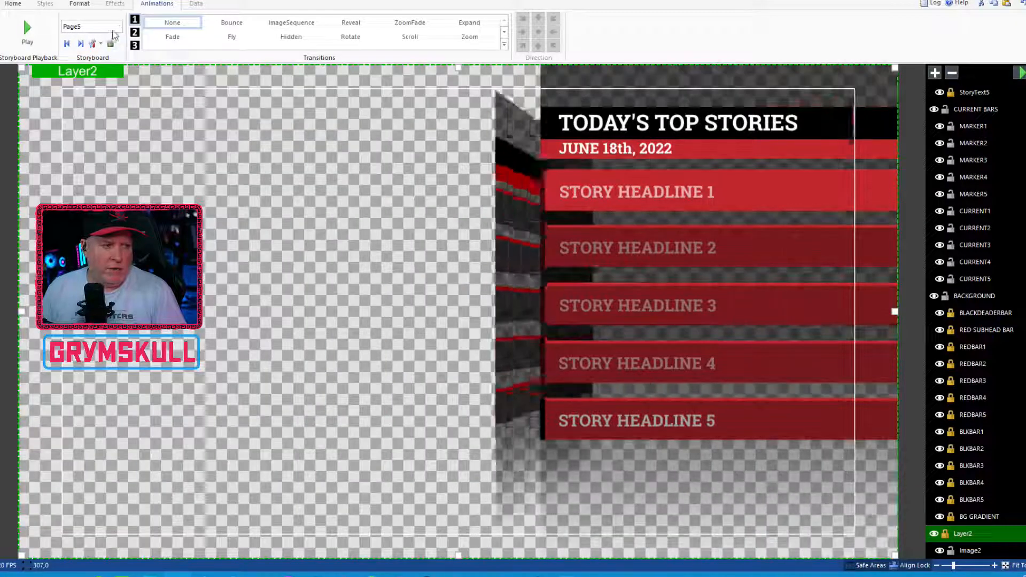
click(118, 26)
drag(173, 52, 171, 76)
click(130, 73)
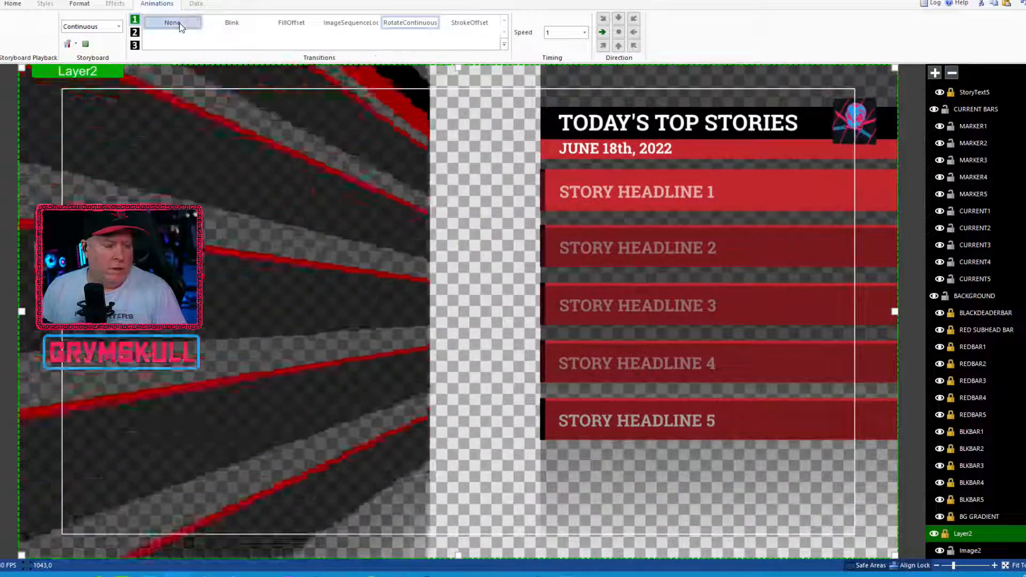
click(180, 25)
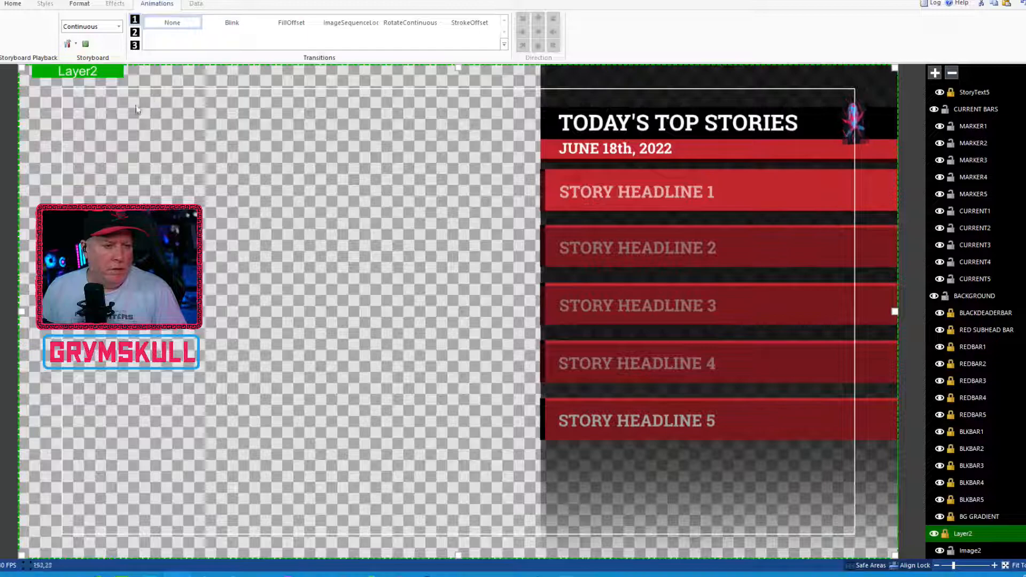
Step: Delete Image2 from Layer2 and the spinning Image1 skull logo from the UPCOMING BARS layer
click(975, 546)
key(Delete)
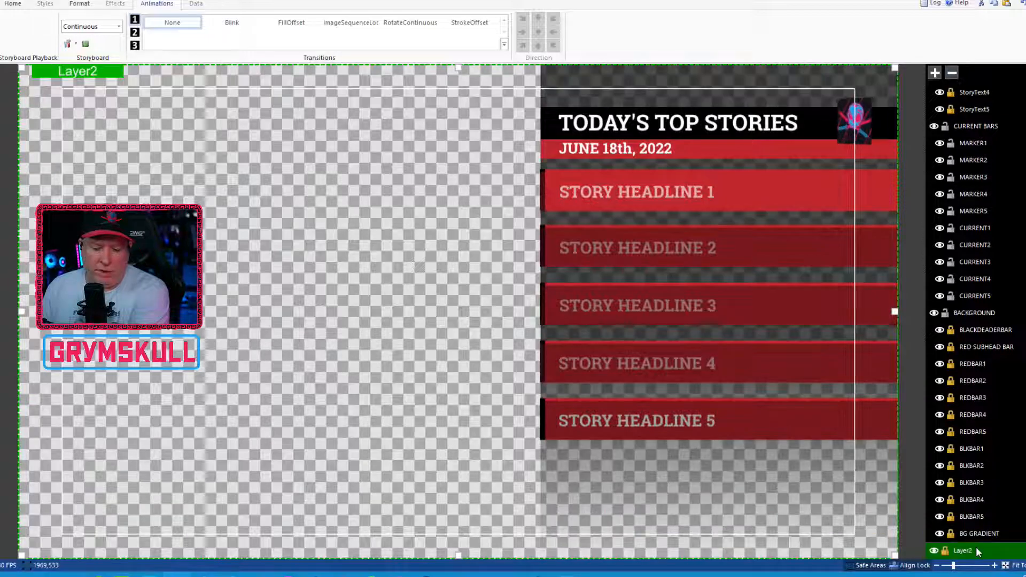
scroll(975, 212, up, 6)
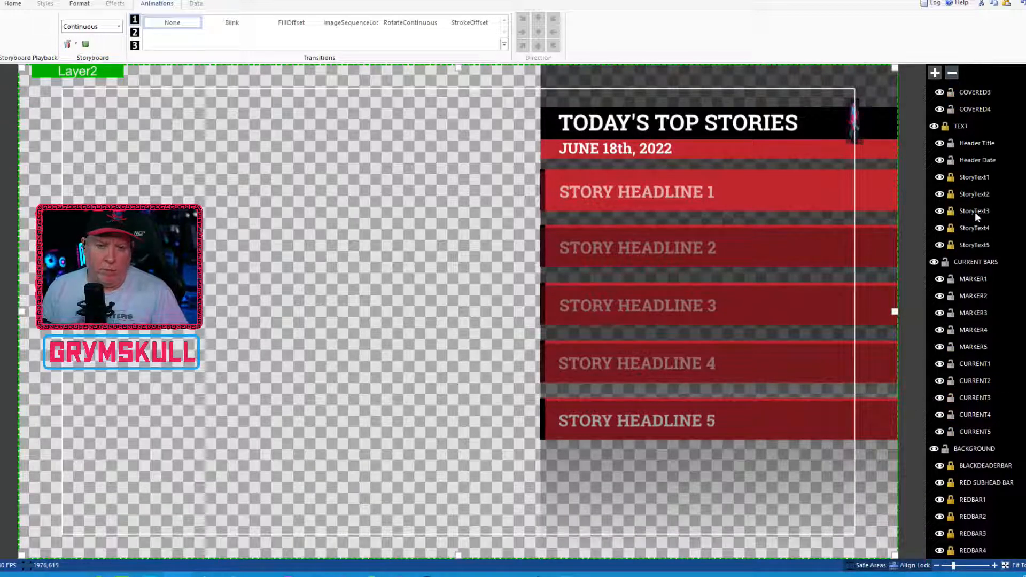
click(982, 104)
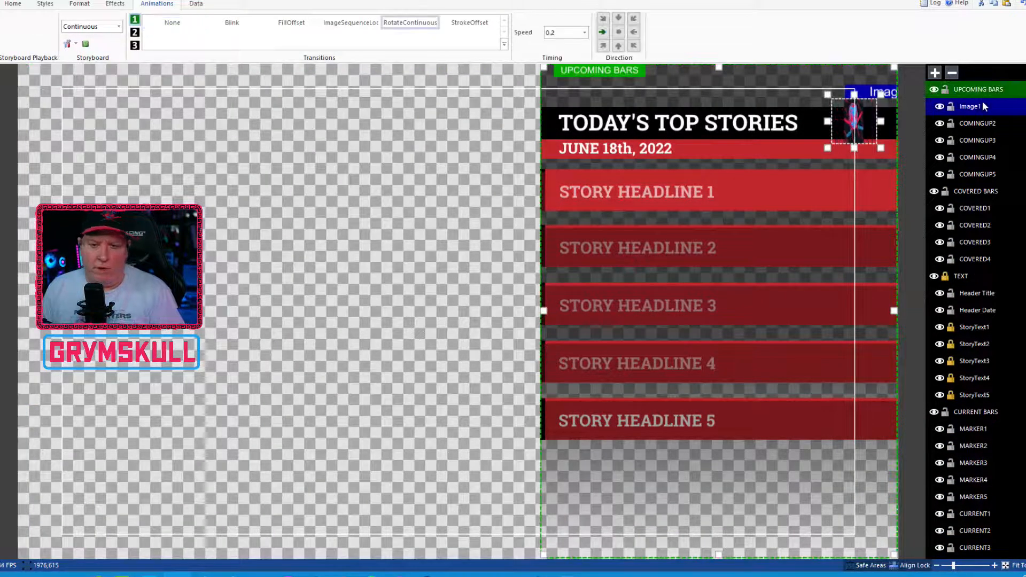
key(Delete)
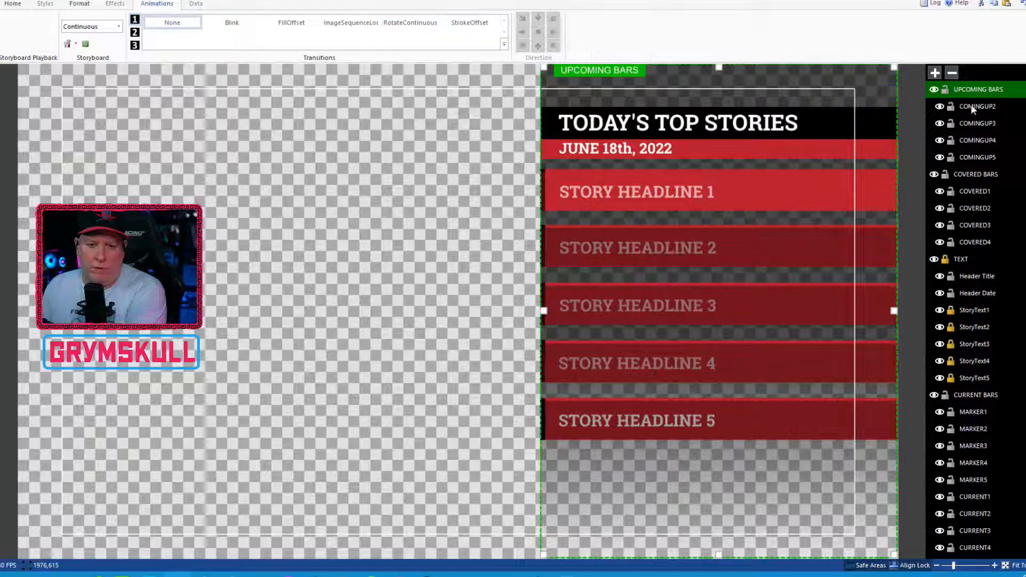
Step: Save the cleaned-up five-story title to its existing file
click(1, 4)
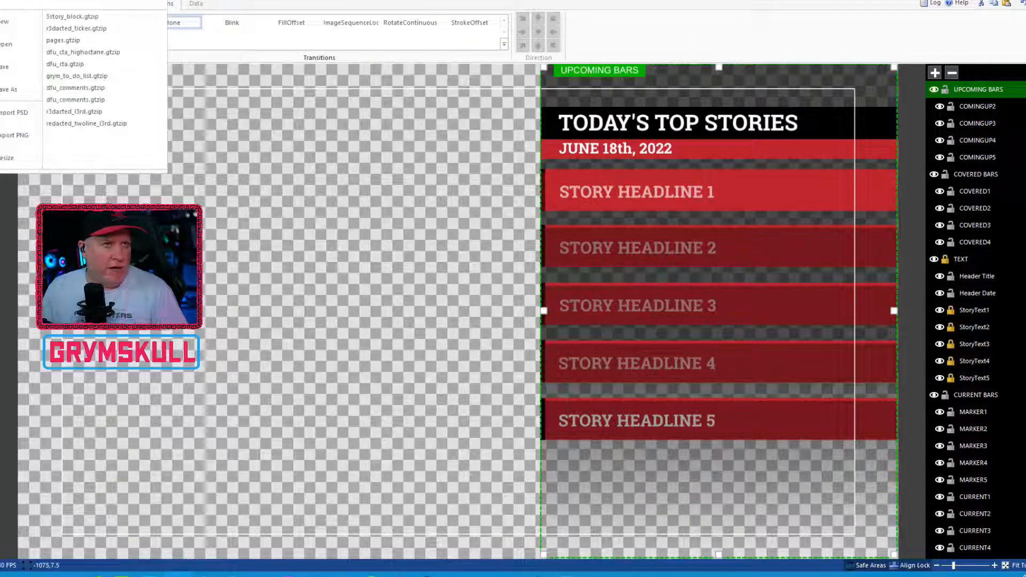
click(11, 67)
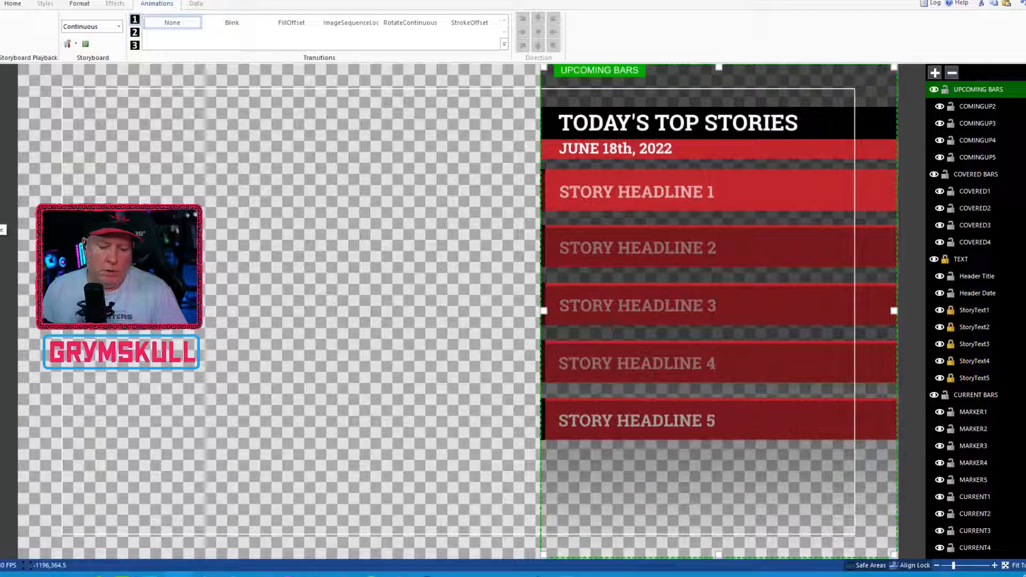
Step: Start inserting an image and browse to the CLIENT PROJECTS folder on GrymServer
click(0, 219)
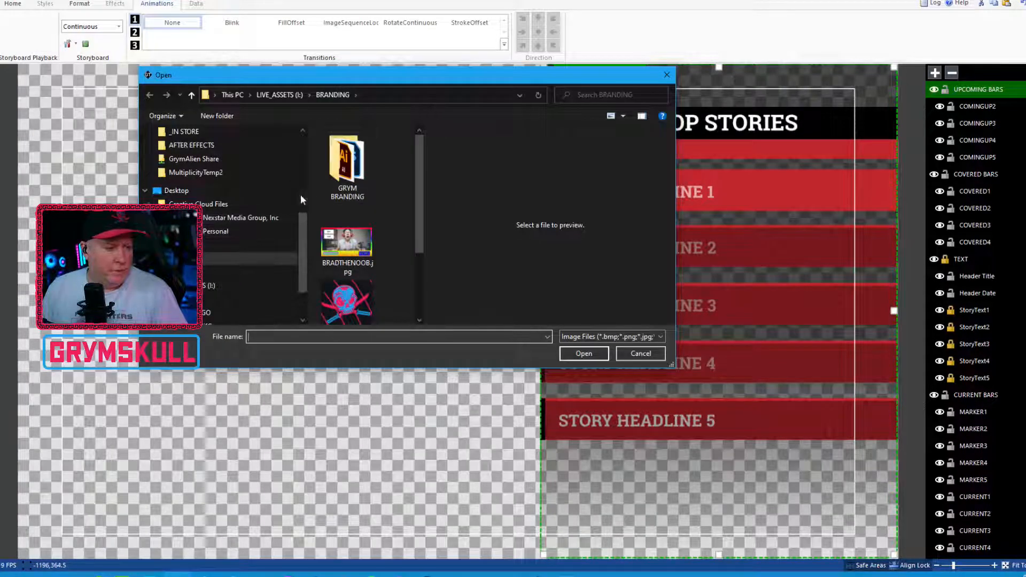
drag(306, 241, 306, 273)
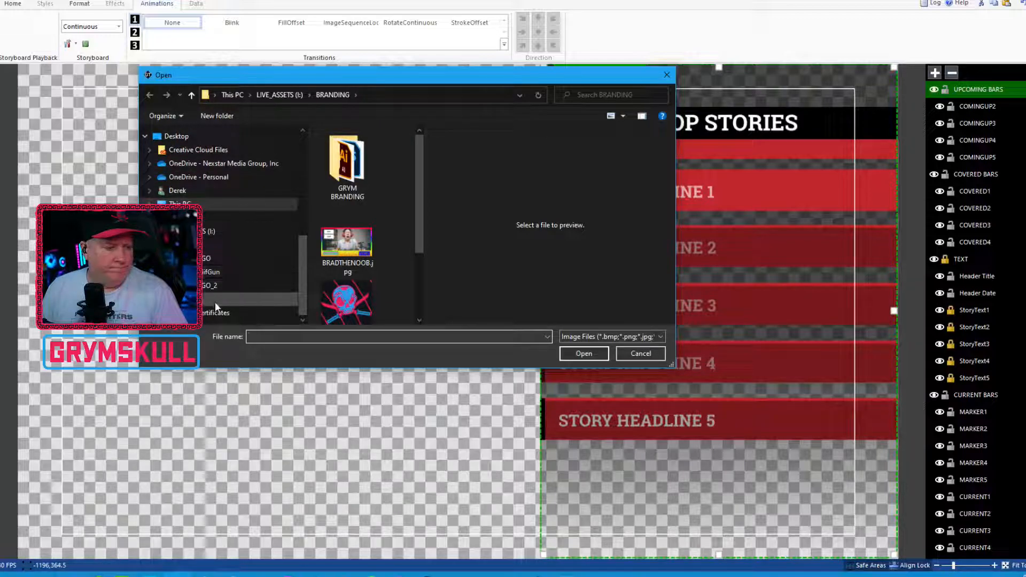
drag(303, 283, 290, 222)
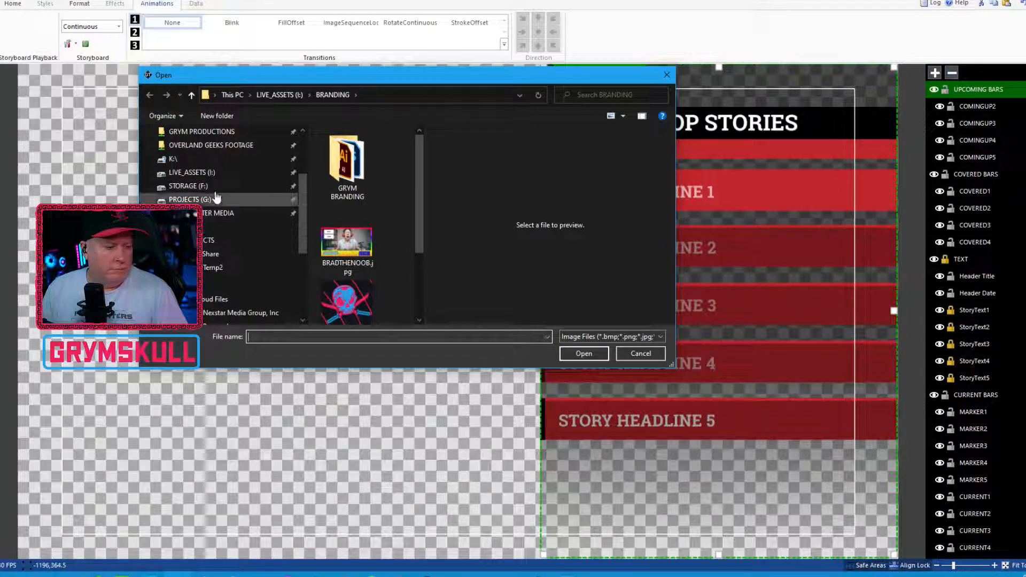
drag(302, 195, 302, 184)
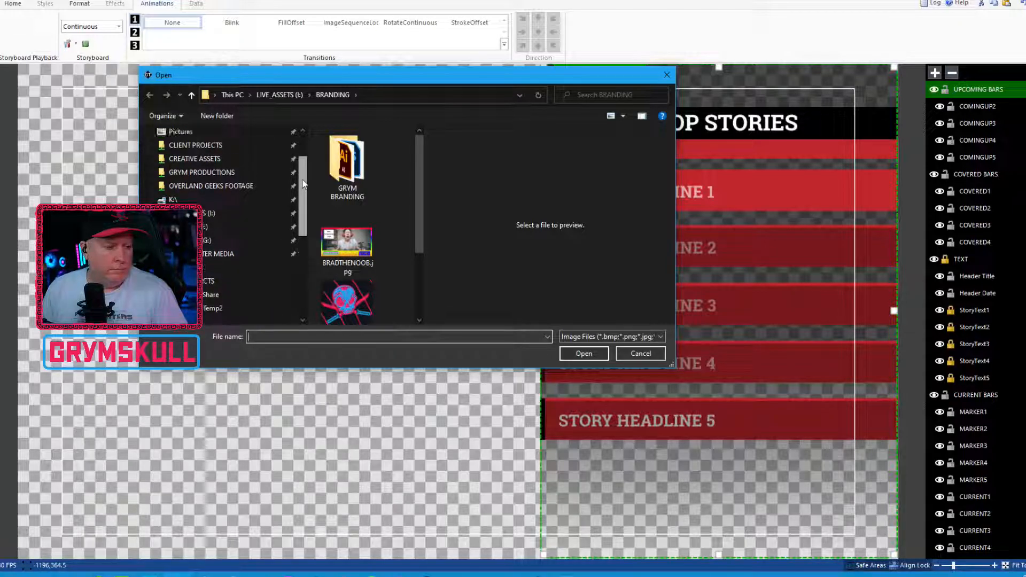
click(219, 145)
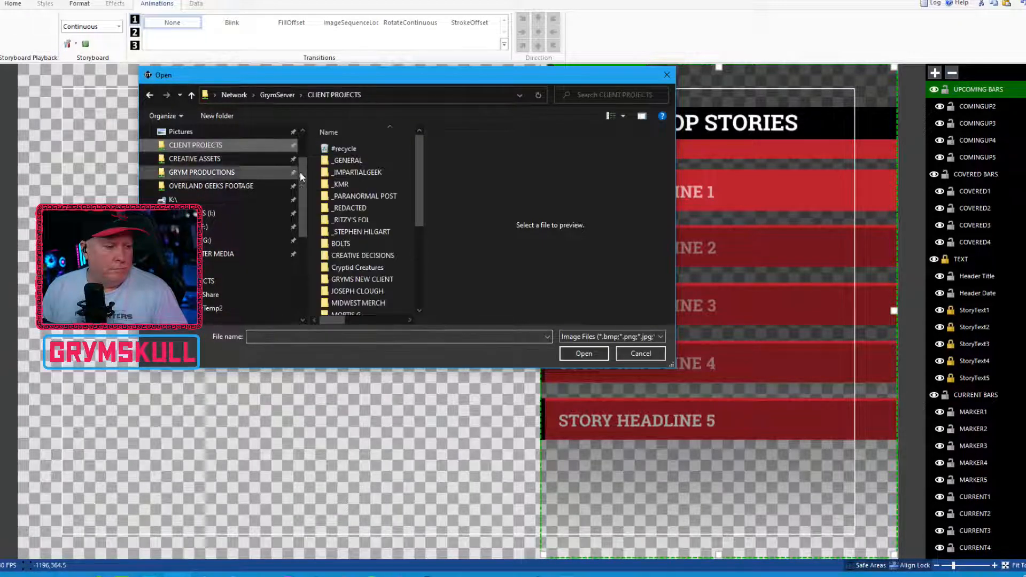
double_click(353, 198)
click(350, 95)
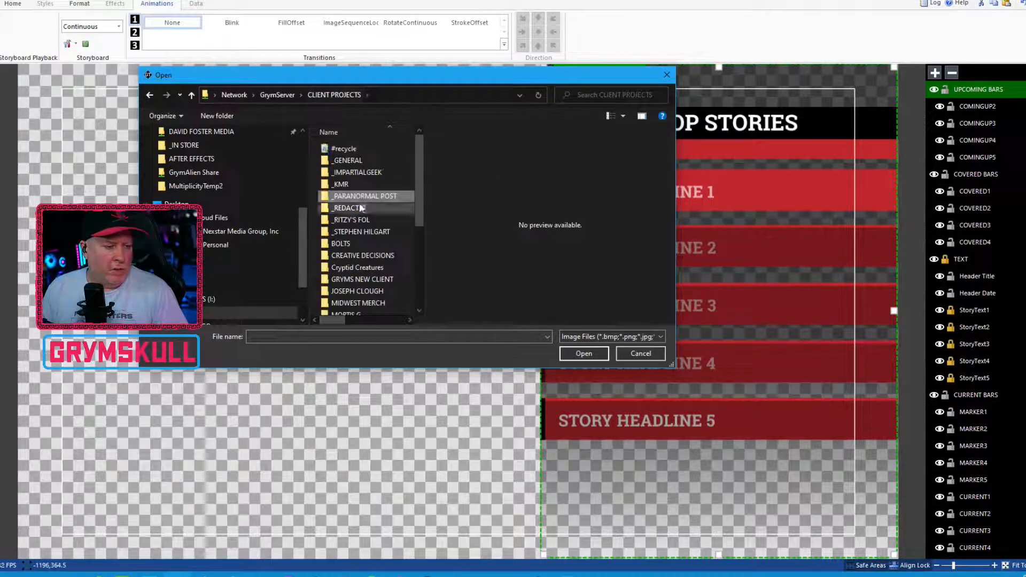
Step: Insert BACKGROUND.jpg from the _REDACTED project's OVERLAYS > EXPORTS > R2.0 MOCKUPS folder into the UPCOMING BARS layer
double_click(359, 208)
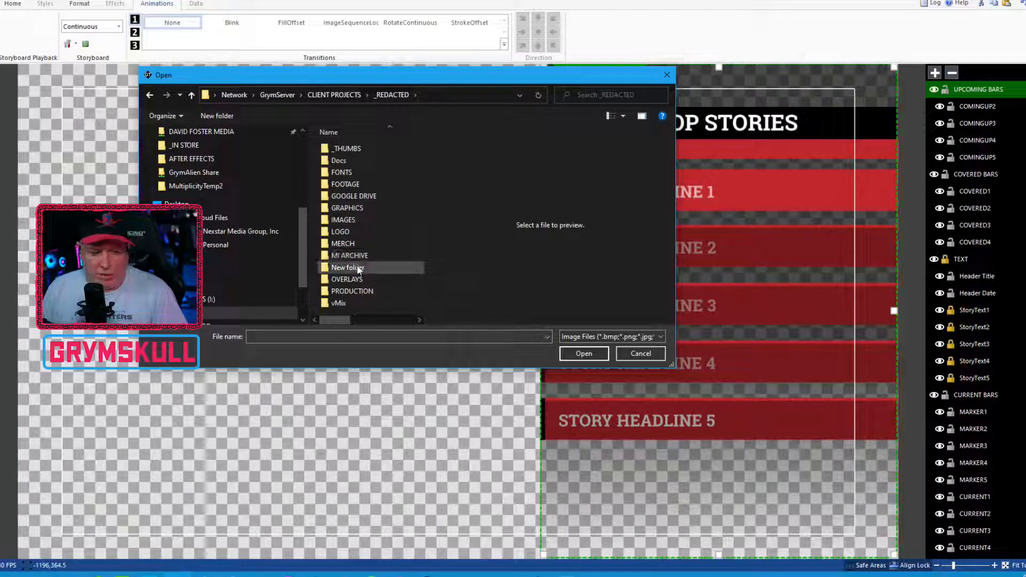
double_click(349, 280)
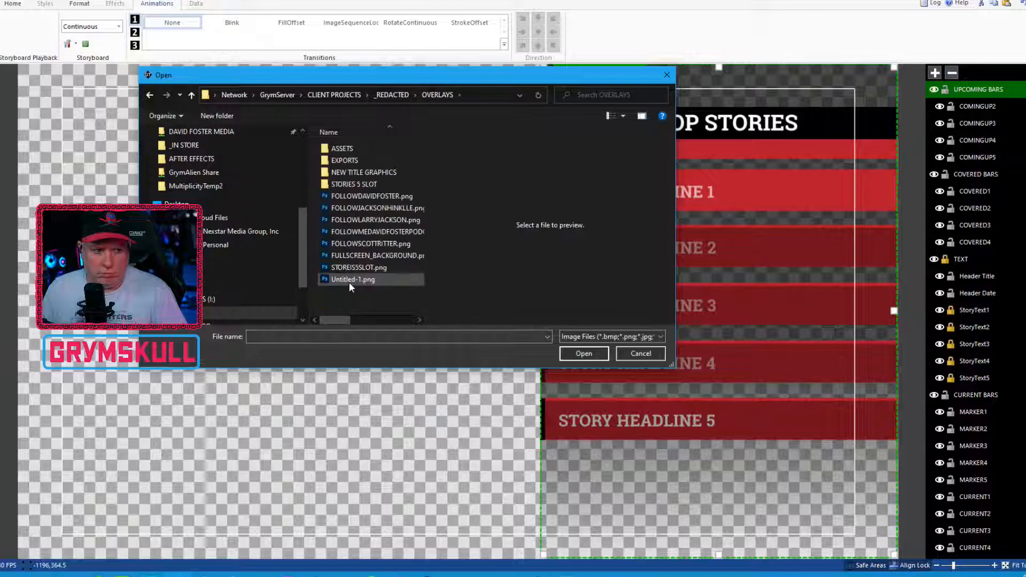
double_click(359, 172)
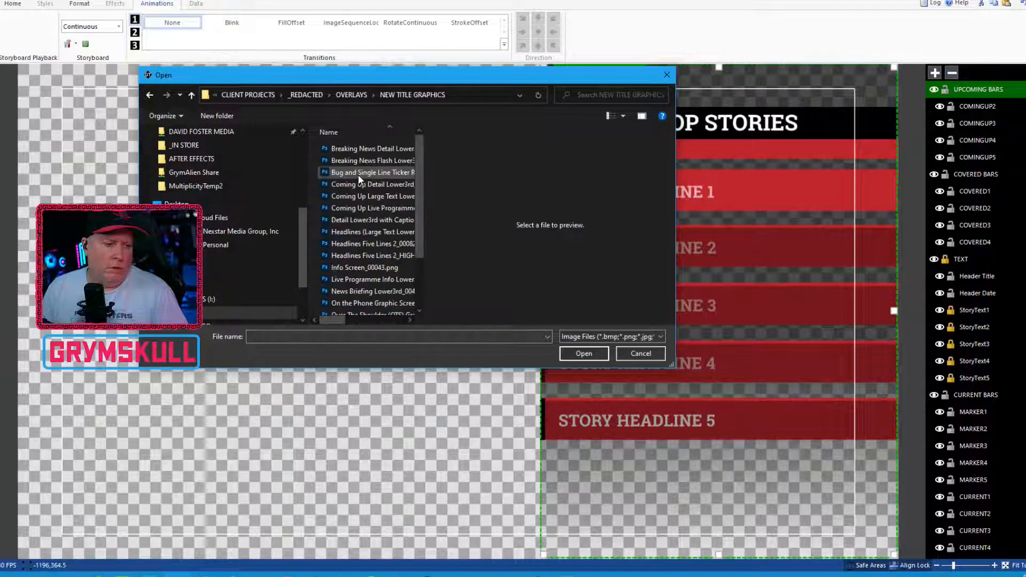
click(353, 96)
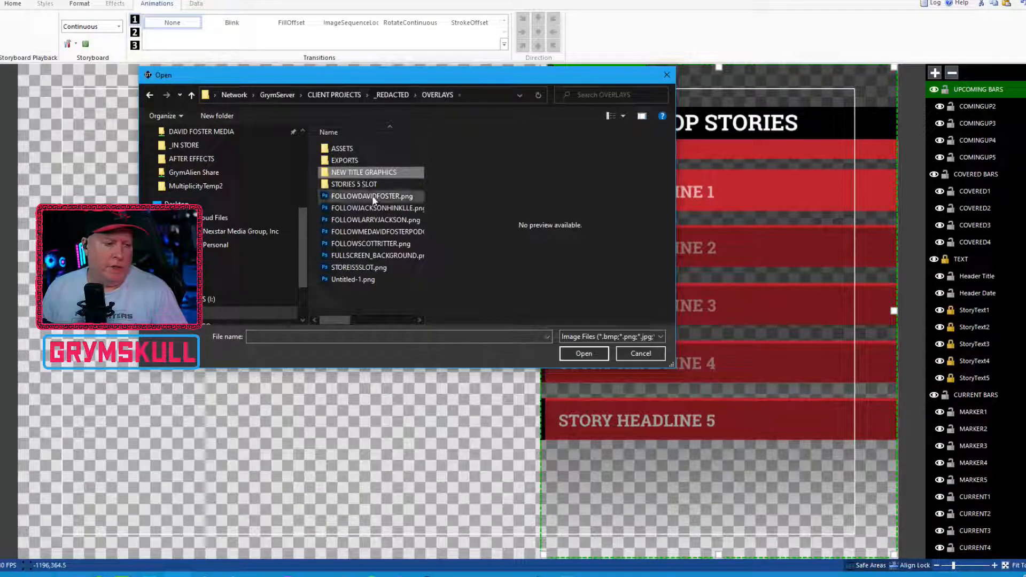
double_click(352, 160)
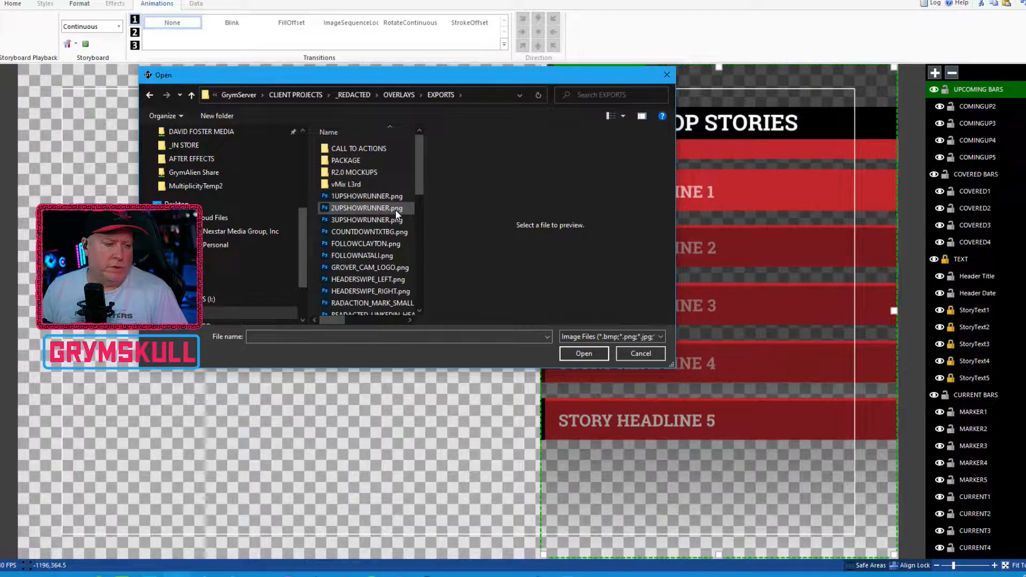
double_click(361, 174)
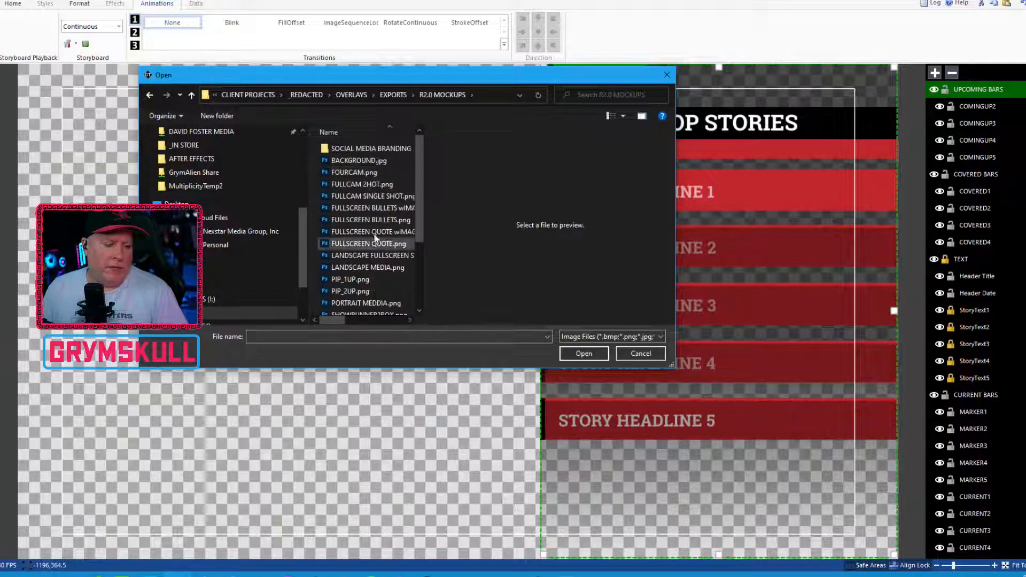
click(357, 161)
click(583, 353)
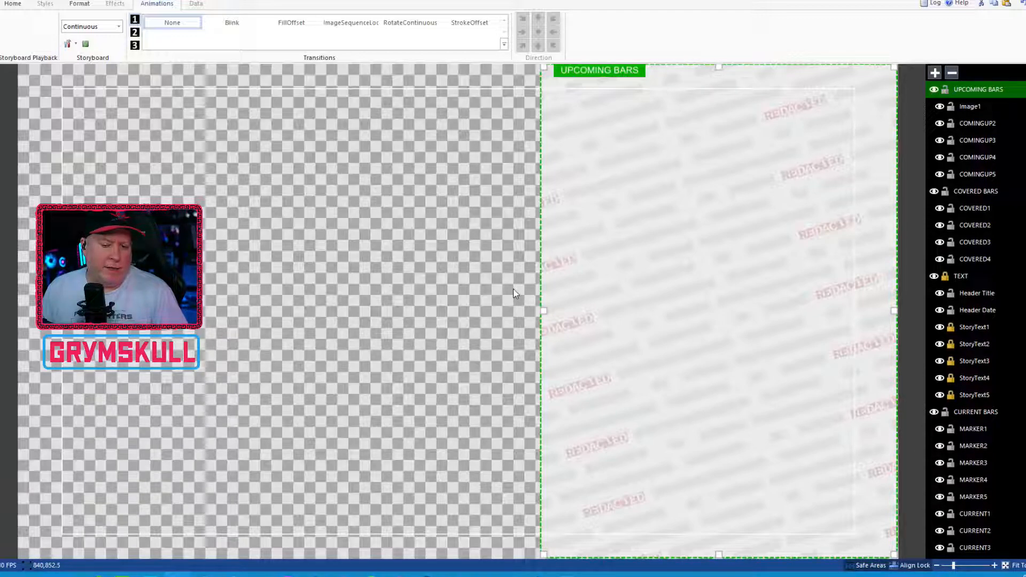
Step: Delete the inserted background image Image1 from the UPCOMING BARS layer
click(970, 106)
scroll(975, 321, down, 3)
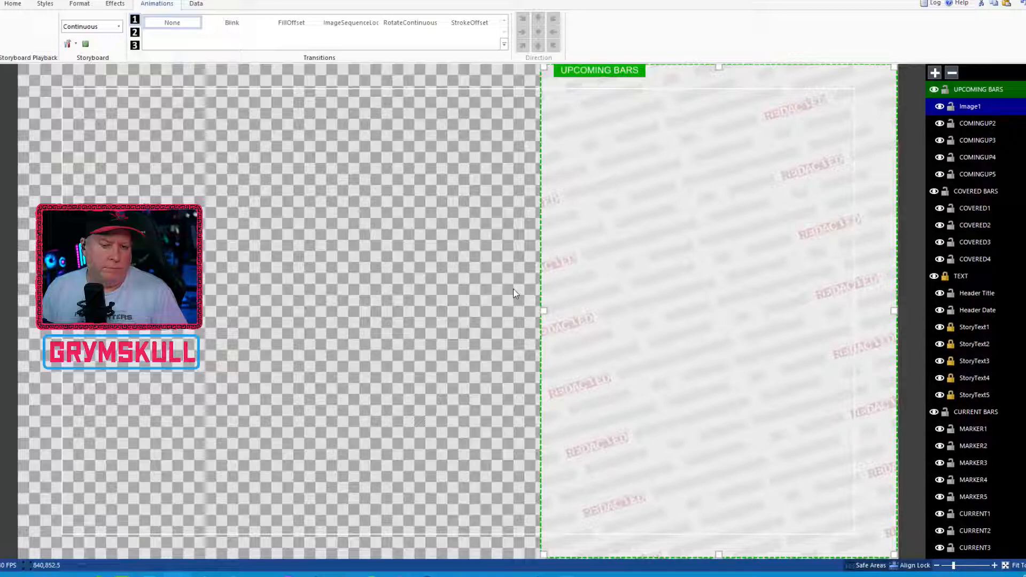
scroll(975, 320, down, 5)
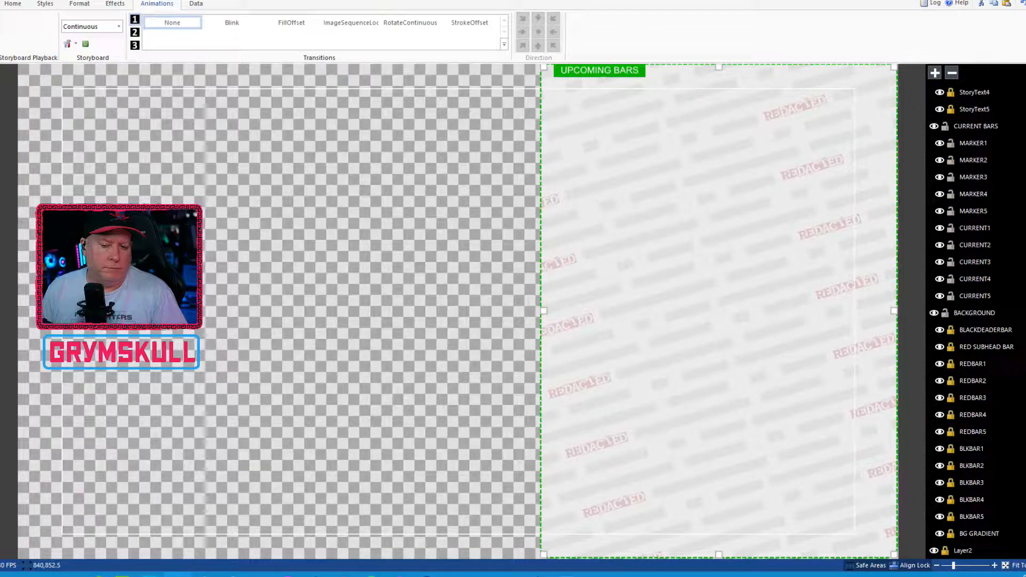
scroll(994, 473, up, 8)
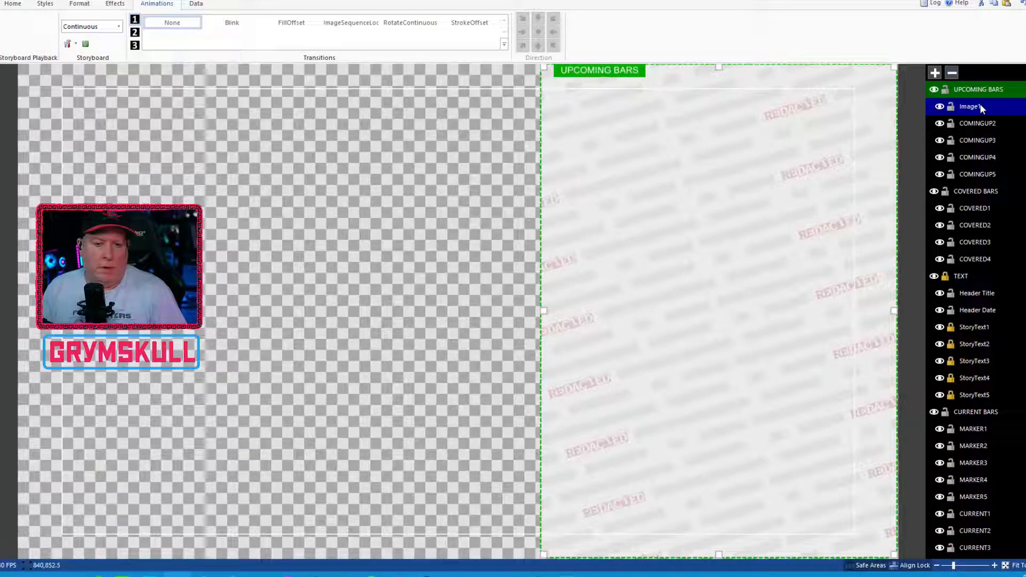
key(Delete)
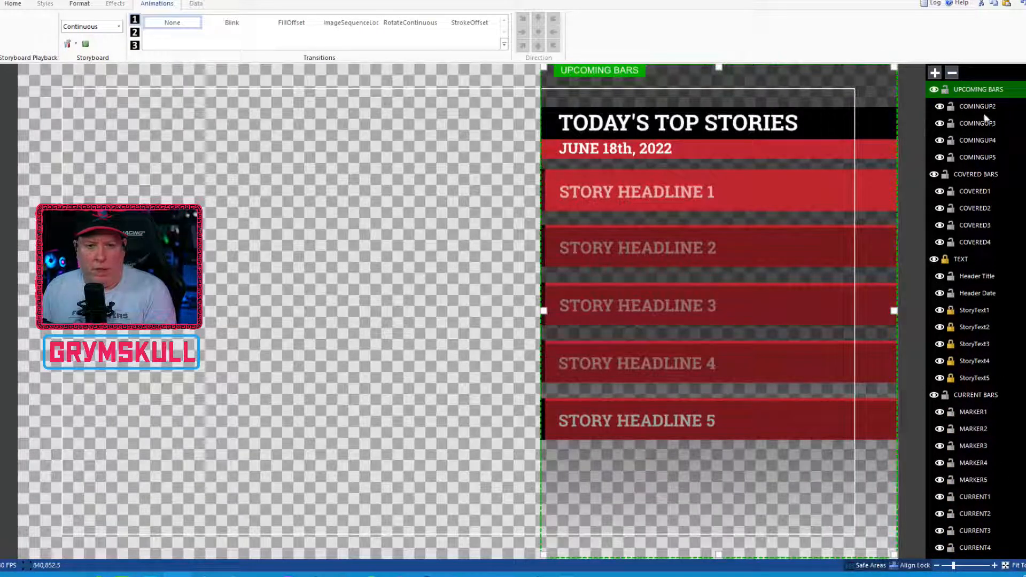
Step: Rename Layer2, beneath all the other layers, as BG
scroll(982, 111, down, 1)
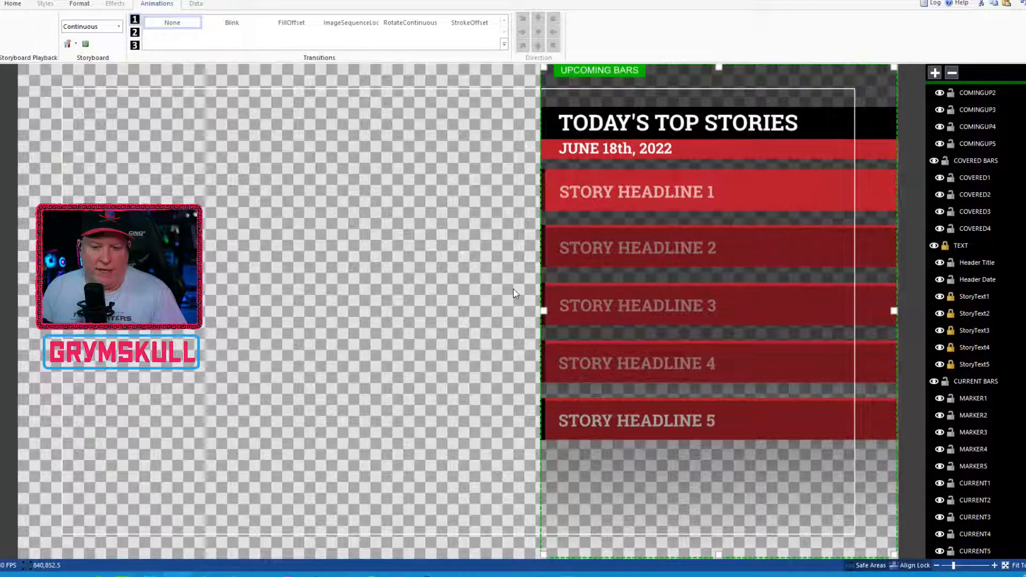
scroll(1013, 384, down, 5)
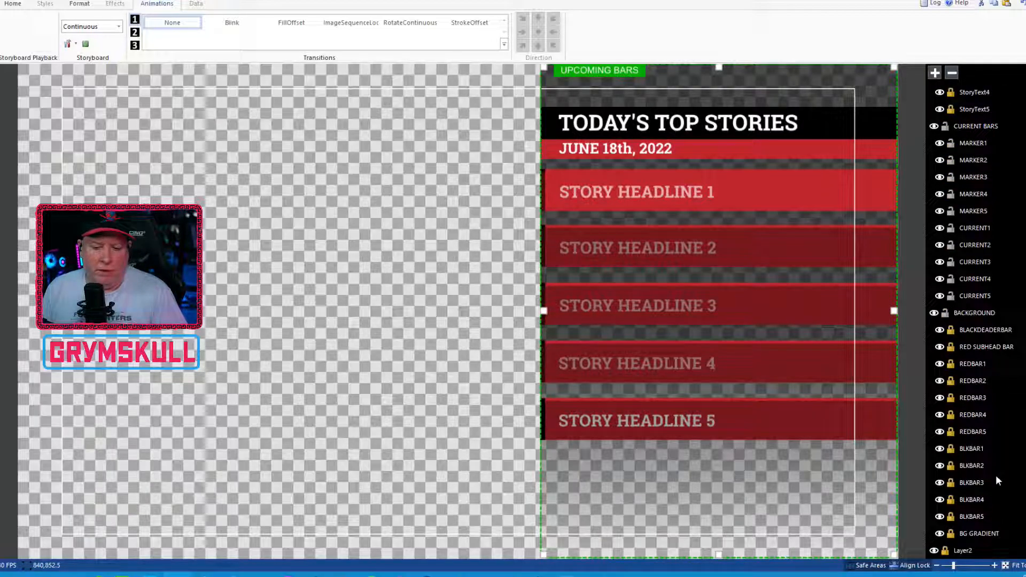
click(966, 553)
double_click(966, 553)
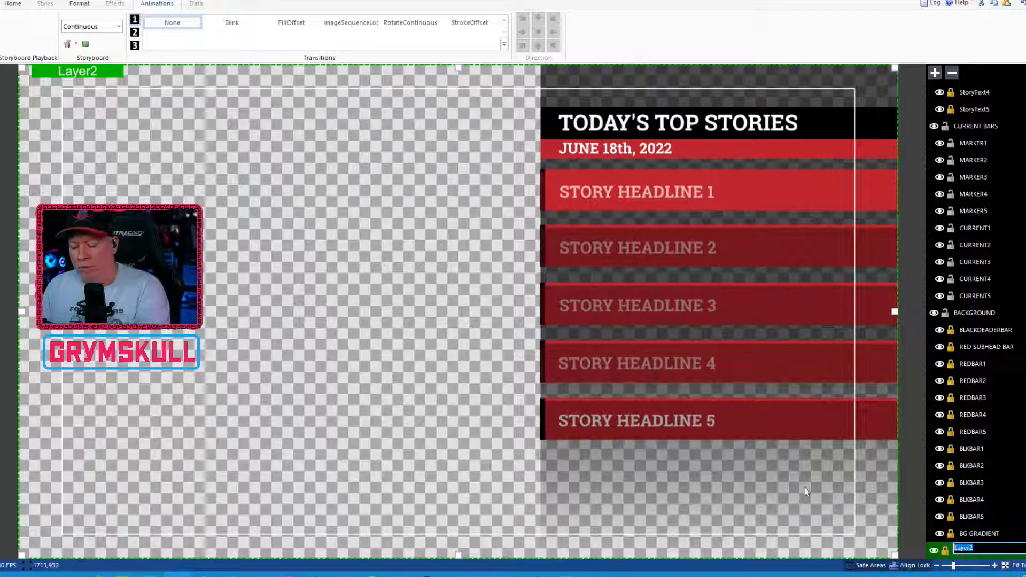
Step: Rename the BACKGROUND layer holding the red and black bars as DEFAULT
click(988, 312)
click(987, 310)
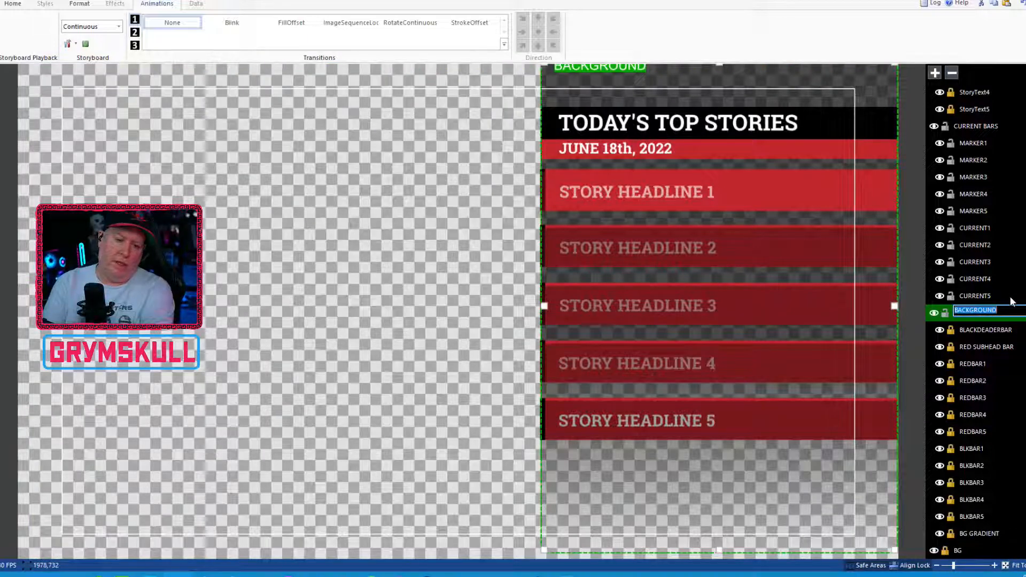
text(DEFAULT)
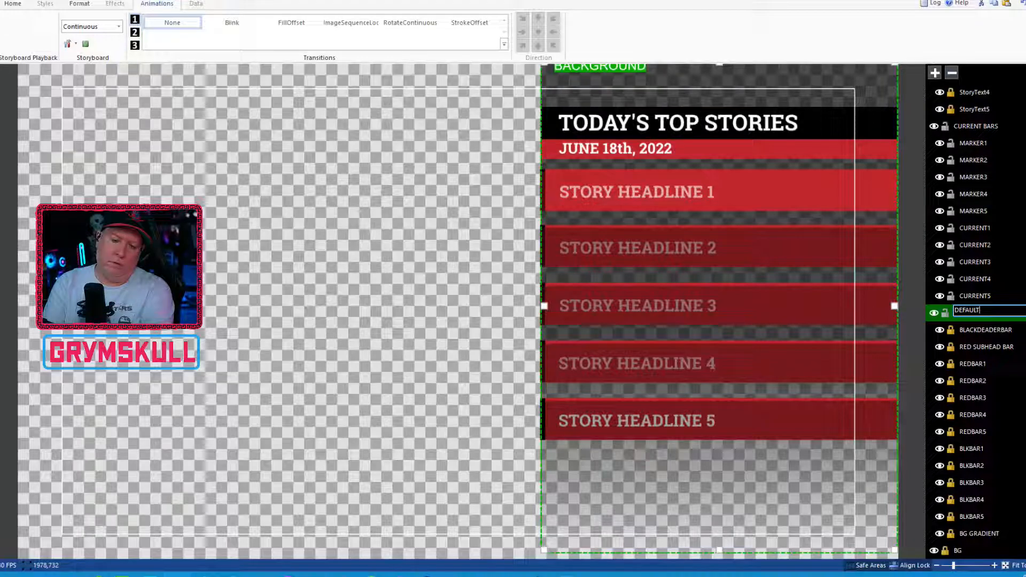
key(Return)
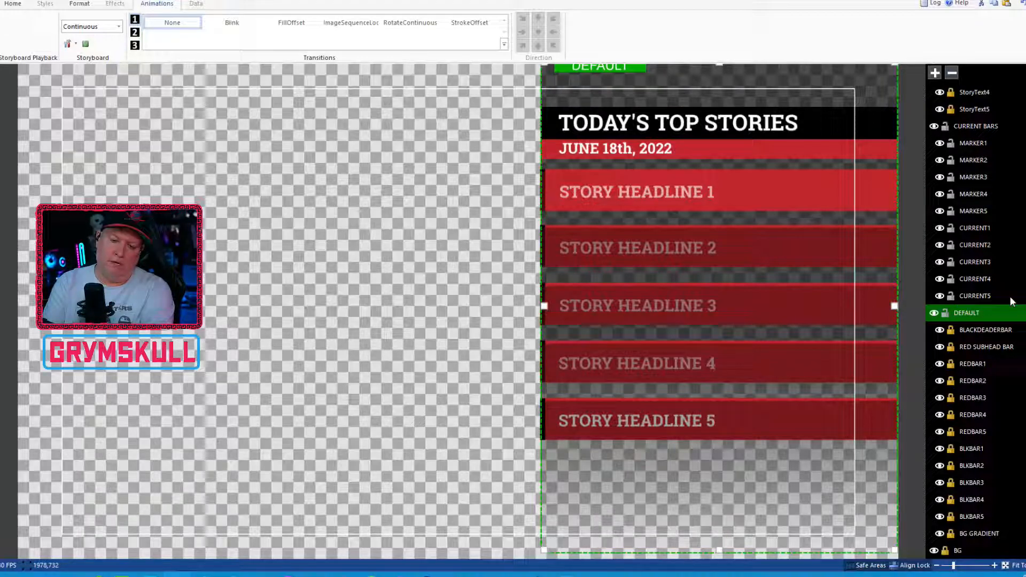
Step: Add the REDACTED background image to the BG layer and undo a stray move of it
click(964, 553)
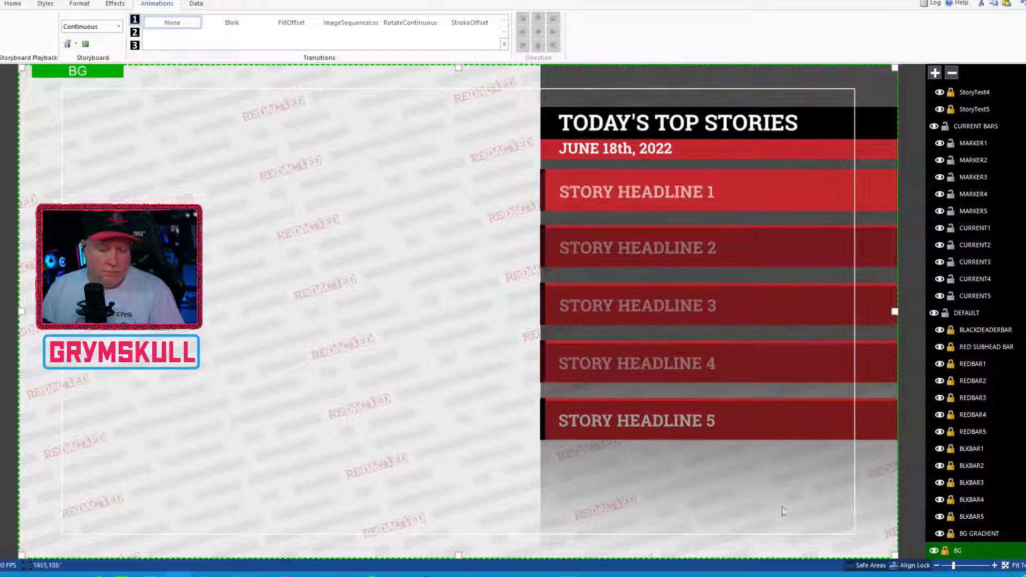
drag(782, 512, 858, 557)
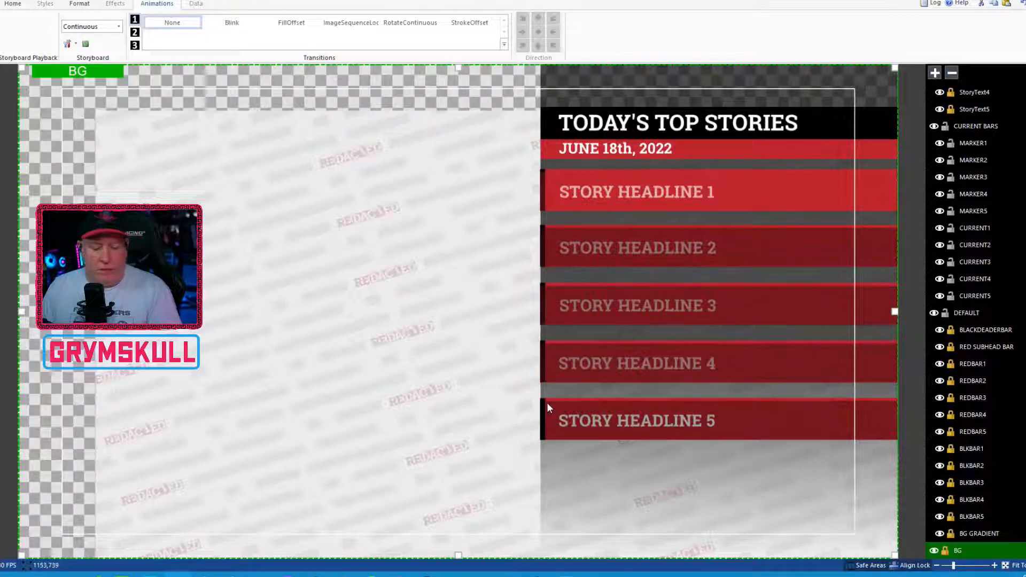
key(ctrl+z)
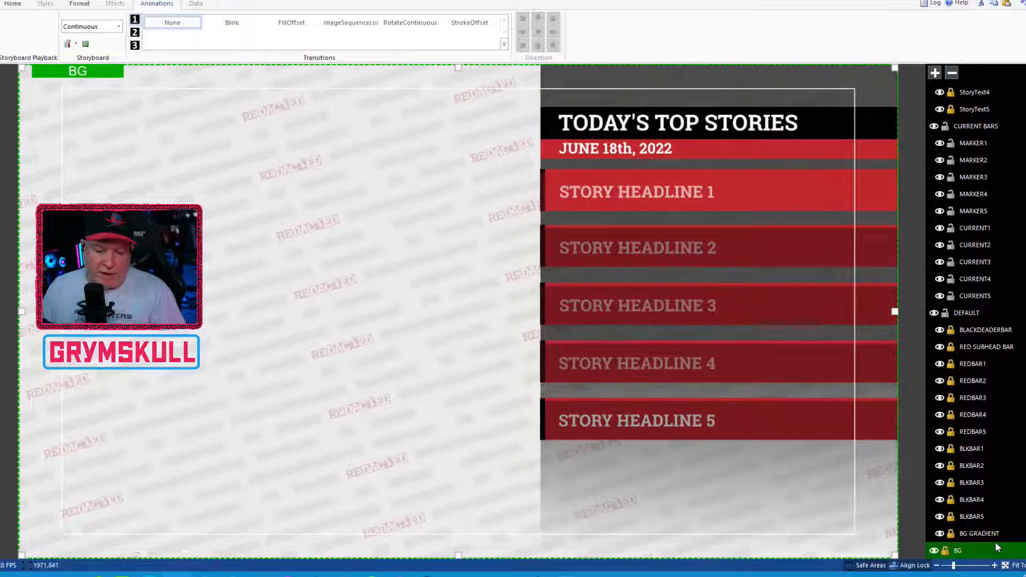
Step: Rename the Image1 object in the BG layer as BACKGROUND
scroll(979, 543, down, 1)
double_click(973, 549)
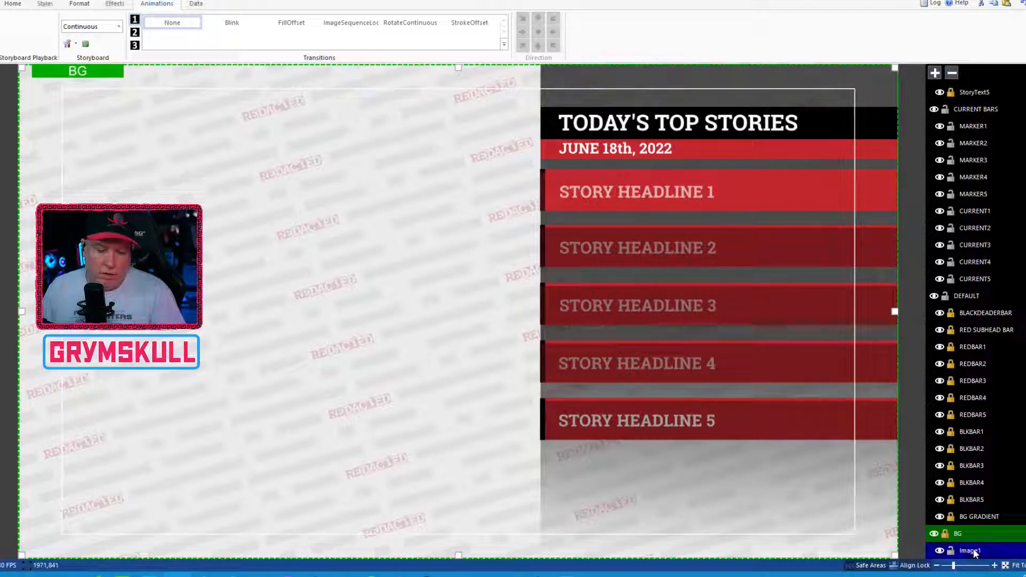
text(BACK)
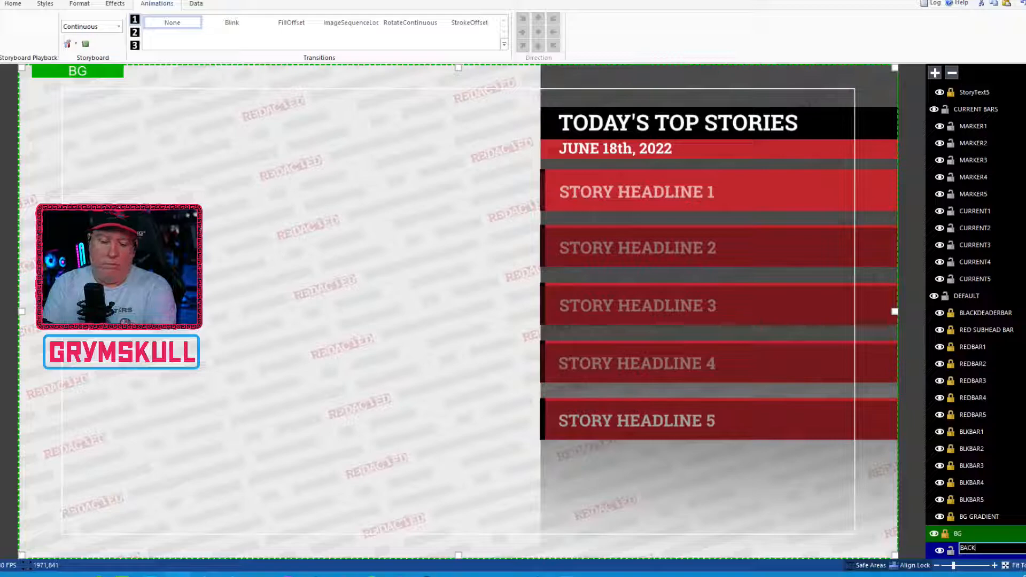
text(GROUND)
key(Return)
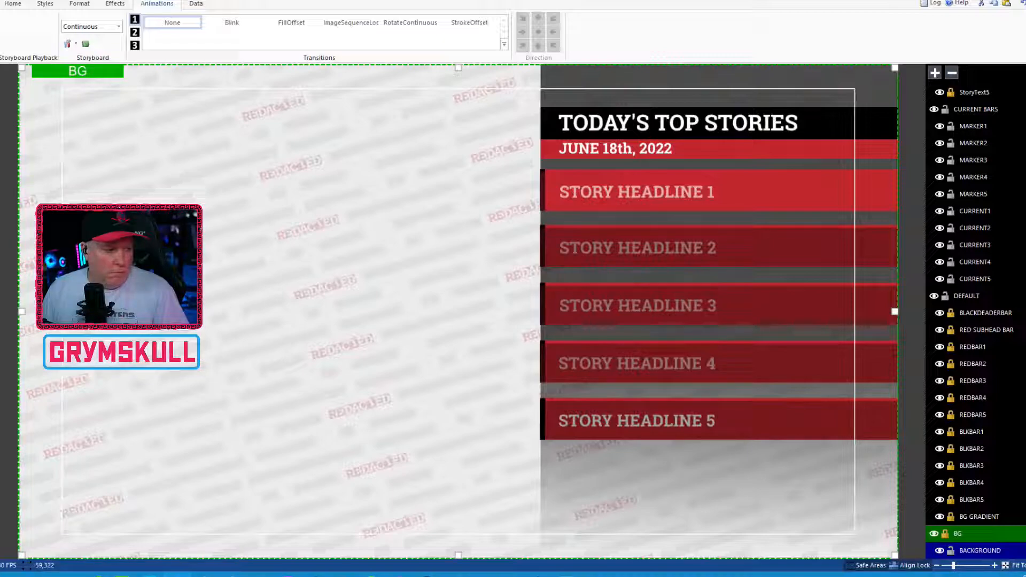
Step: Draw a rectangle in the BG layer and size it to 1920 wide by 1080 high
mouse_move(197, 182)
mouse_down()
mouse_move(348, 315)
mouse_move(372, 312)
mouse_up()
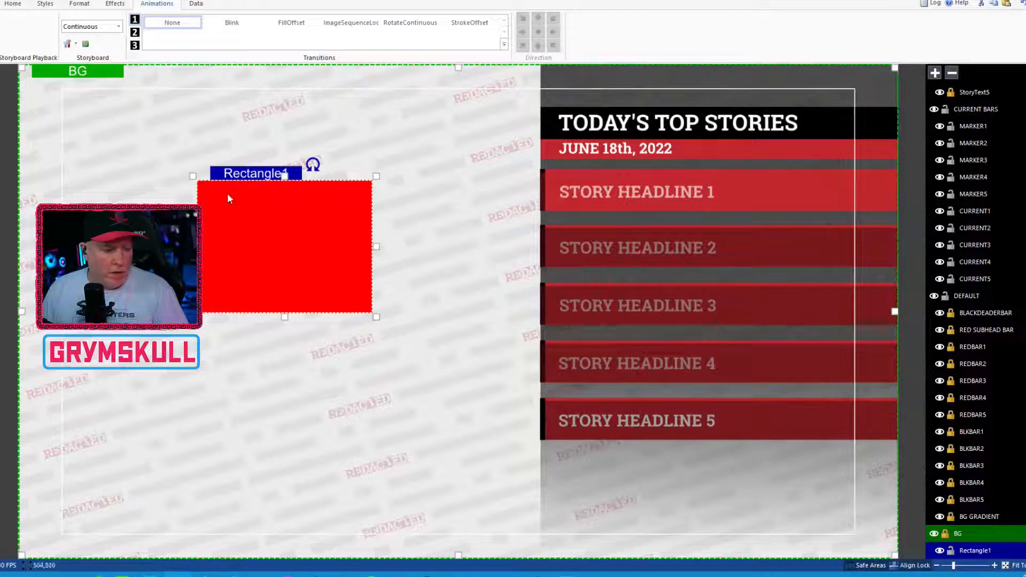
click(80, 4)
double_click(110, 19)
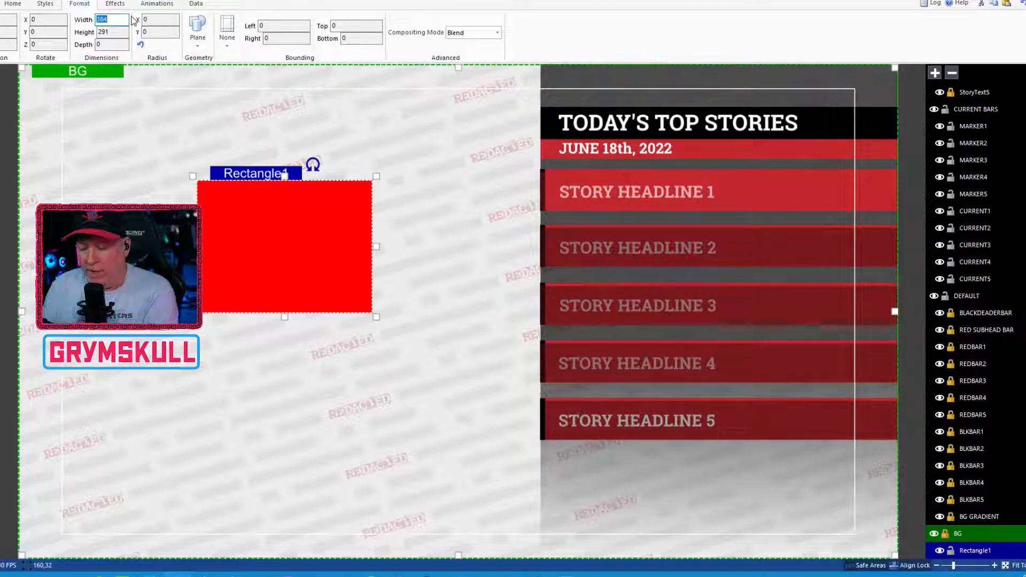
text(1920)
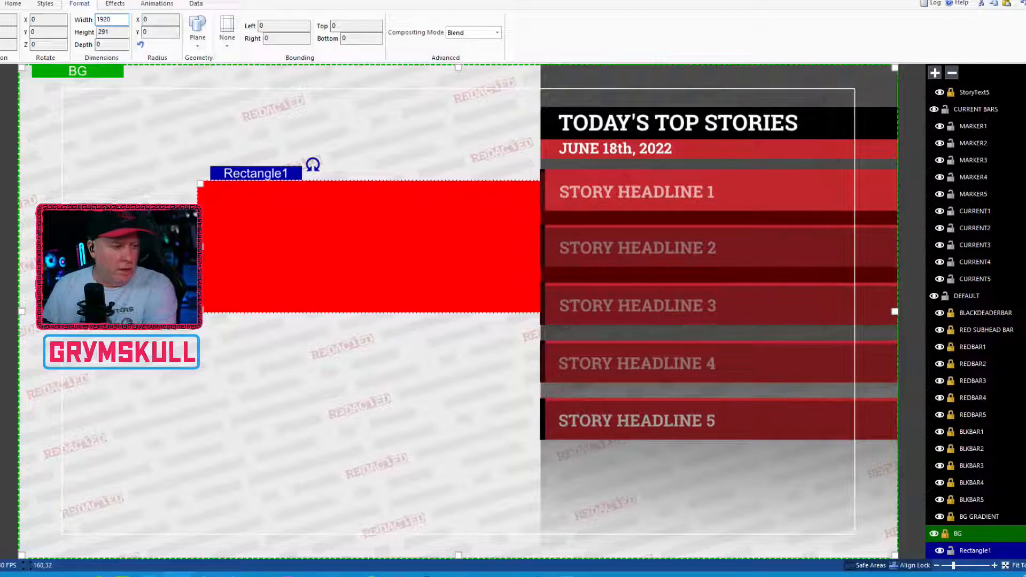
mouse_move(119, 33)
mouse_down()
mouse_move(103, 33)
mouse_move(111, 36)
mouse_up()
double_click(111, 35)
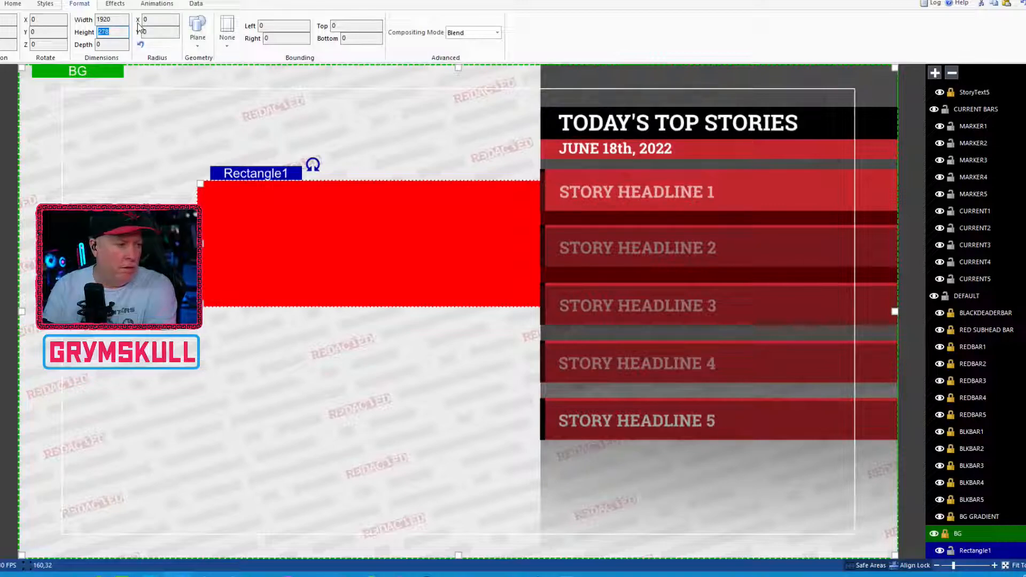
click(112, 35)
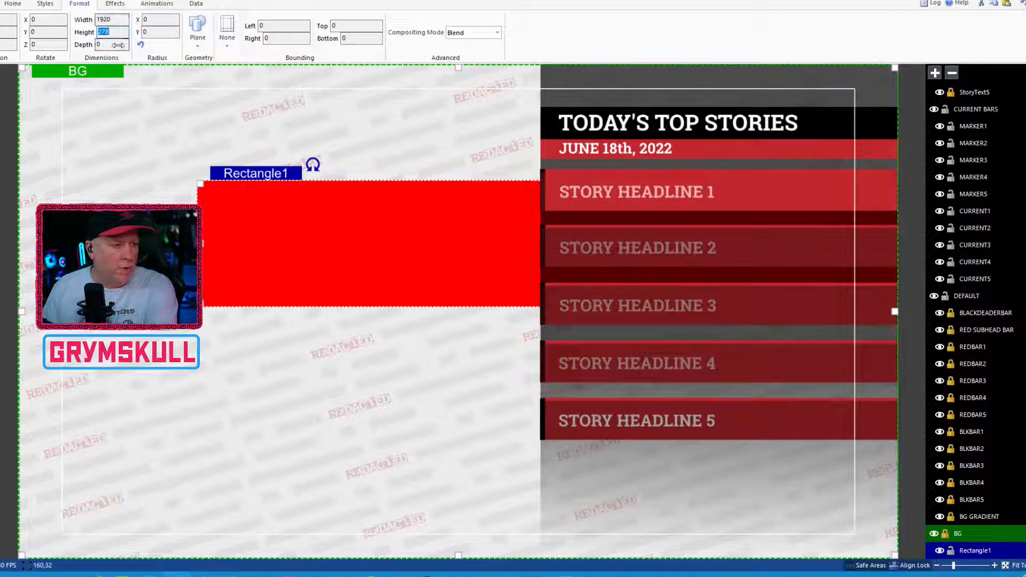
click(105, 29)
double_click(105, 28)
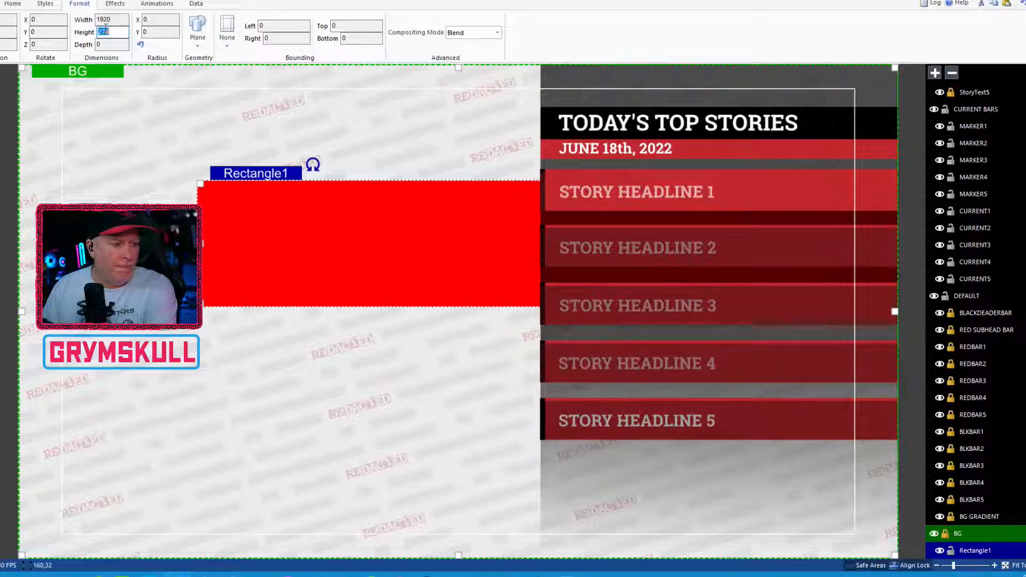
text(1080)
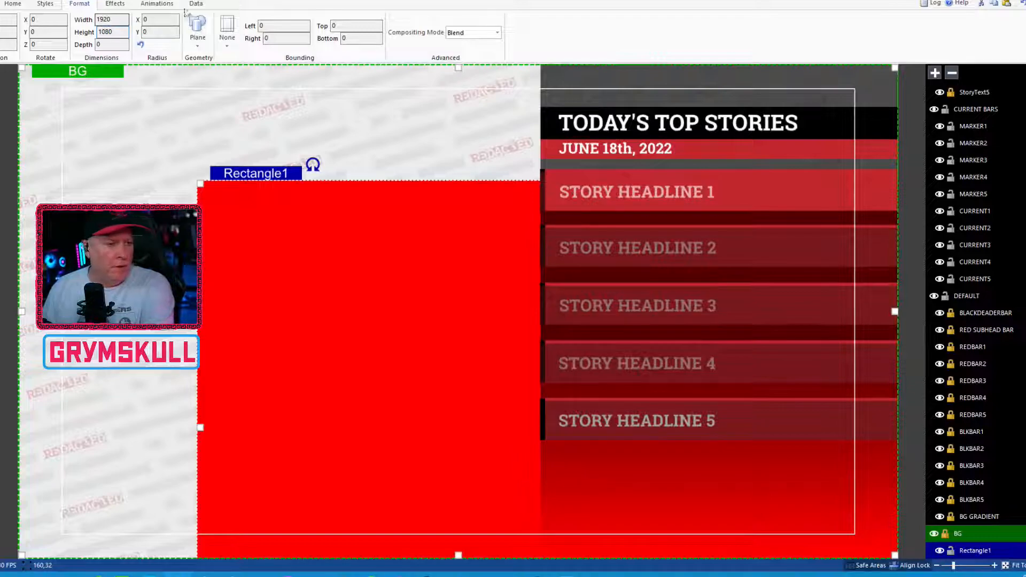
Step: Align the red rectangle to the center and middle of the canvas so it covers the whole frame
right_click(371, 328)
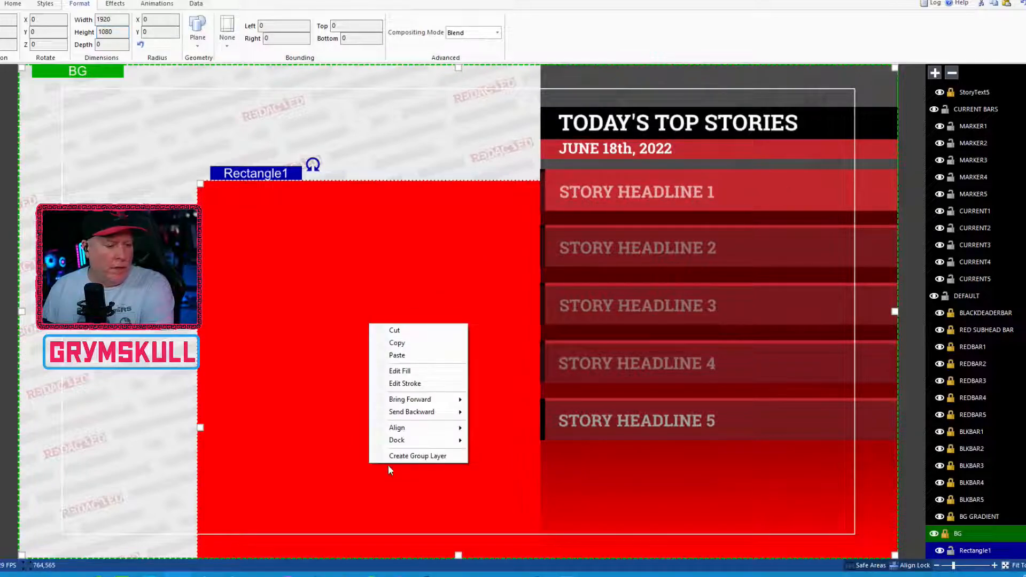
mouse_move(433, 429)
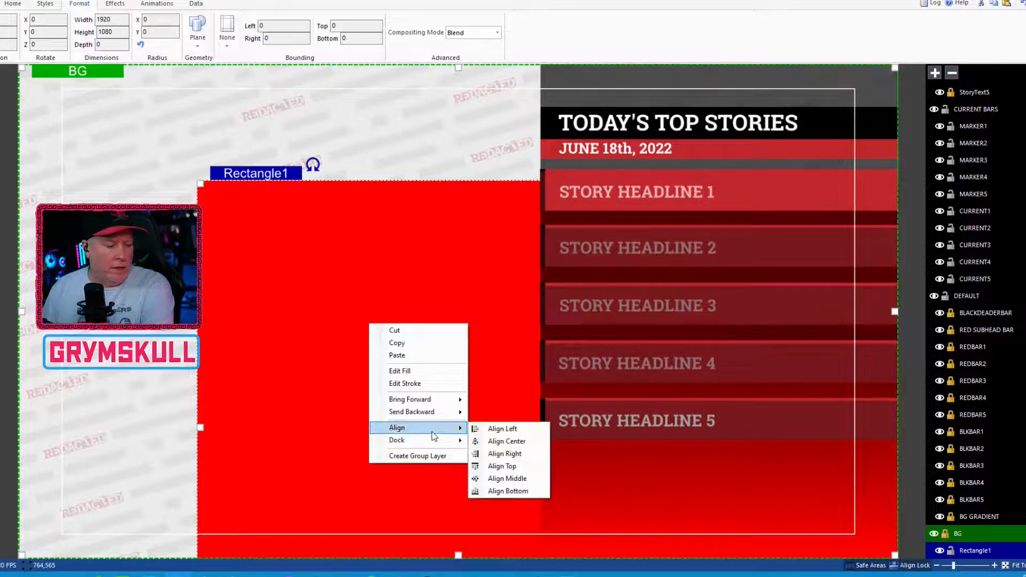
click(501, 441)
right_click(442, 318)
mouse_move(514, 428)
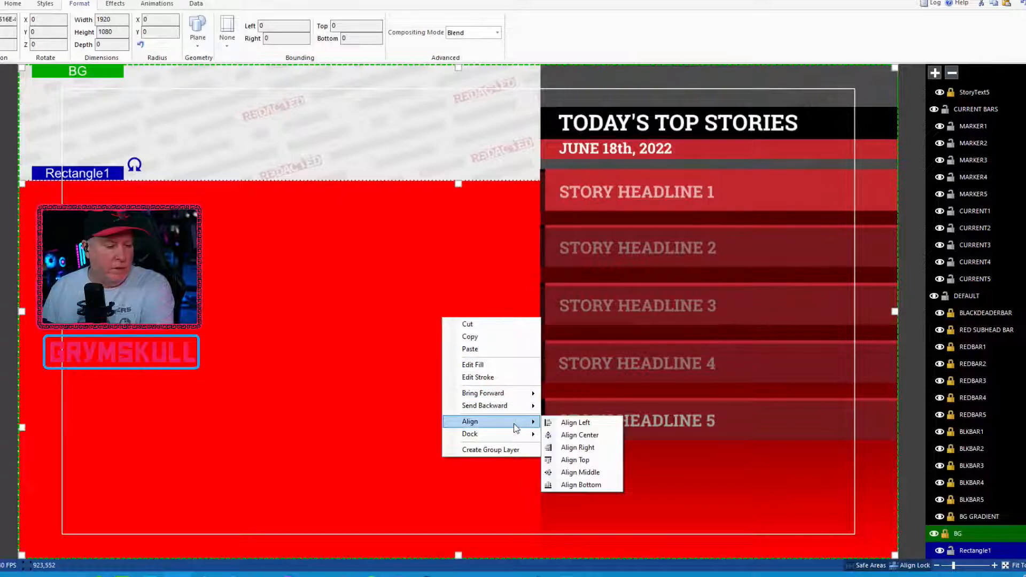
click(578, 472)
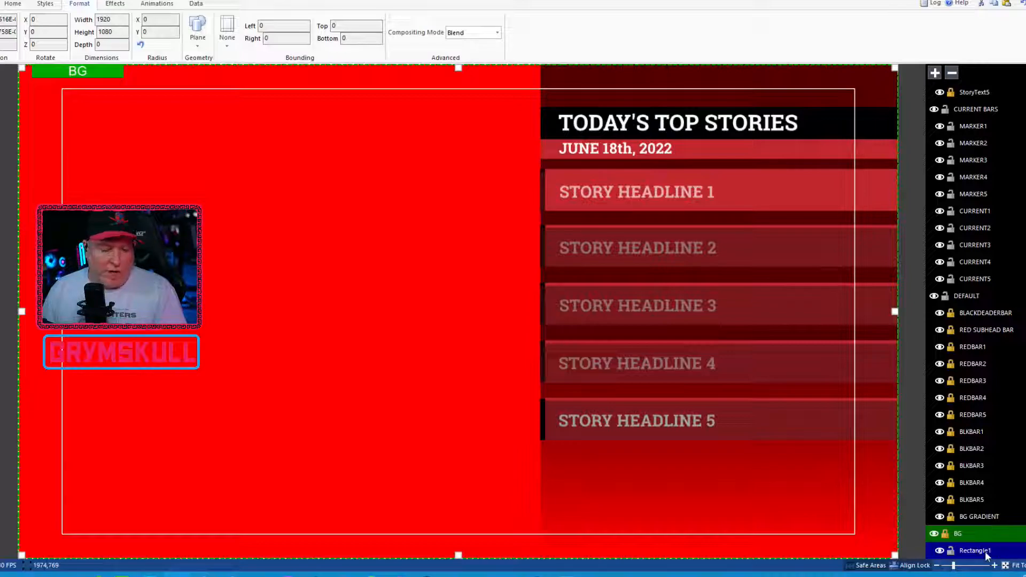
click(115, 4)
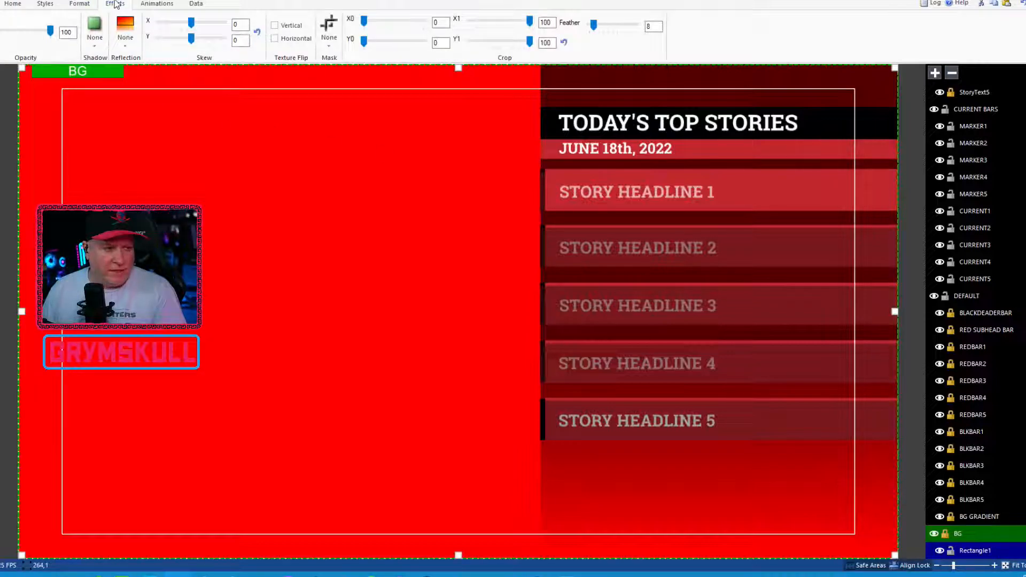
click(330, 27)
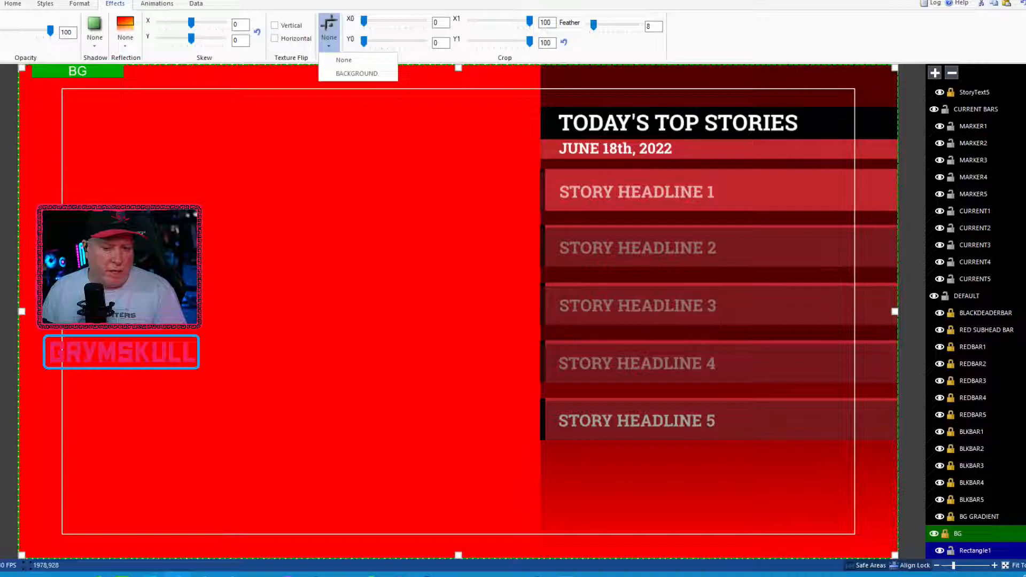
click(973, 414)
scroll(976, 415, up, 5)
scroll(975, 320, up, 1)
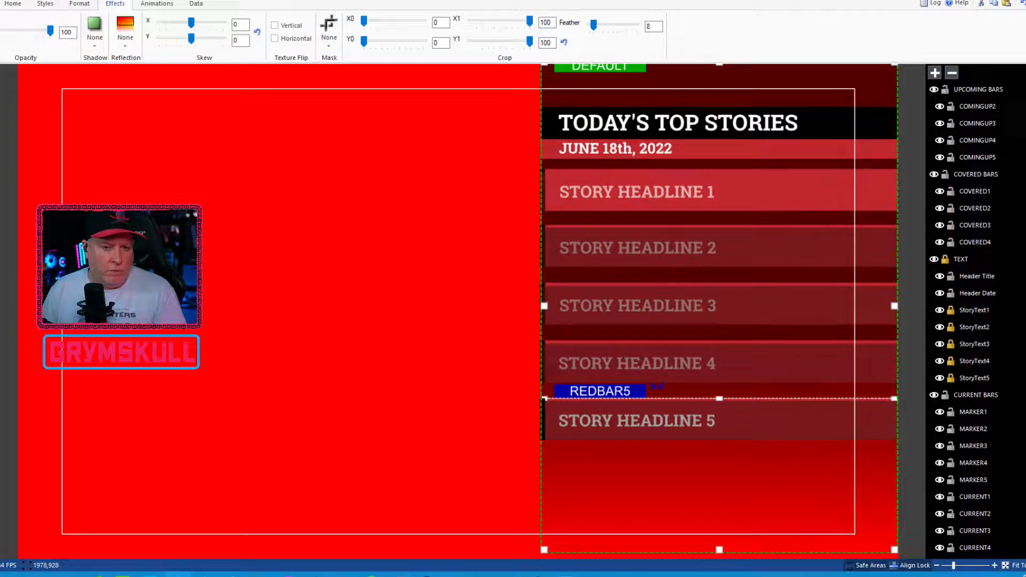
click(187, 196)
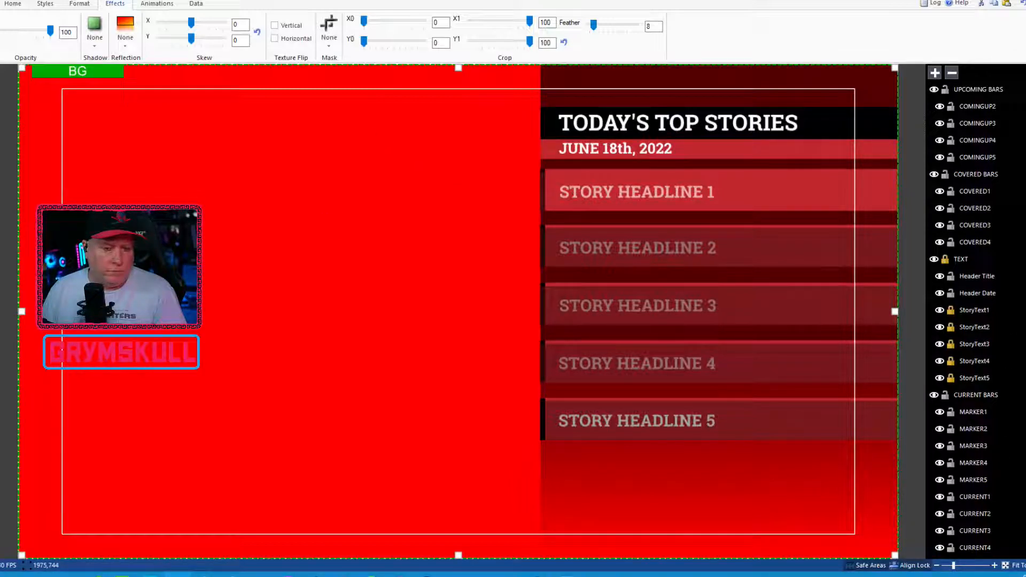
Step: Rename Rectangle1 in the BG layer as BG MASK
scroll(1025, 343, down, 5)
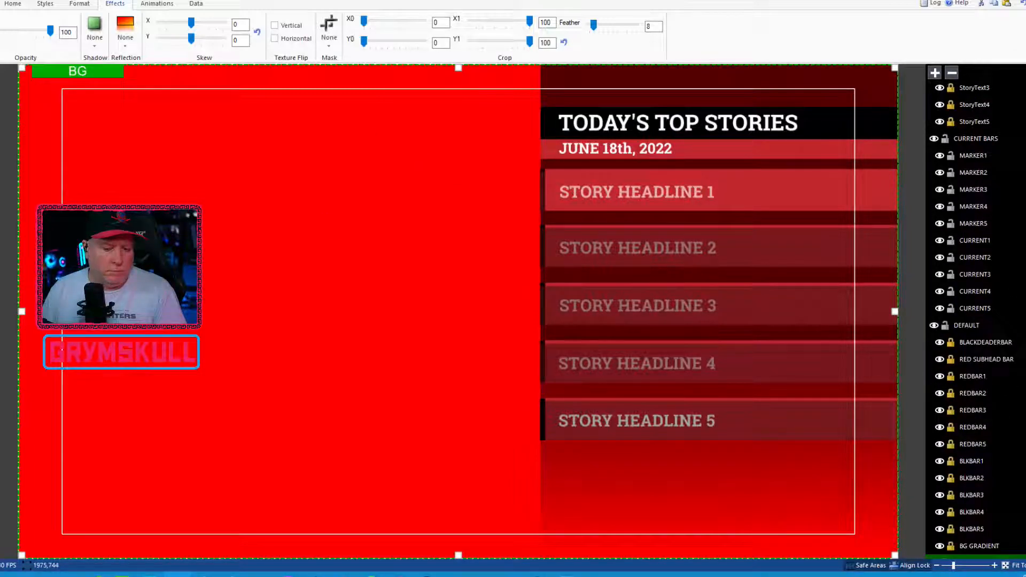
scroll(990, 446, down, 1)
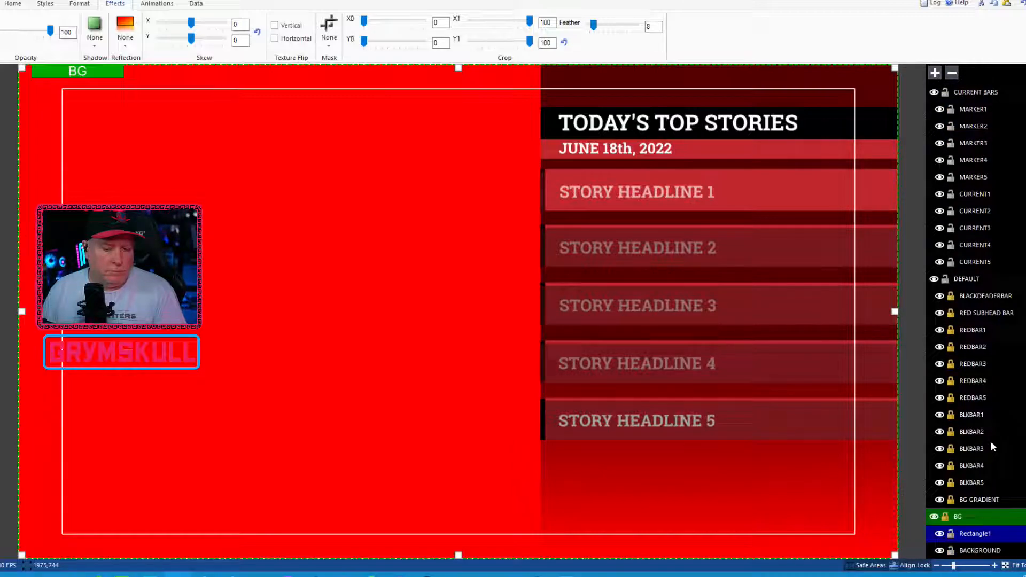
double_click(983, 535)
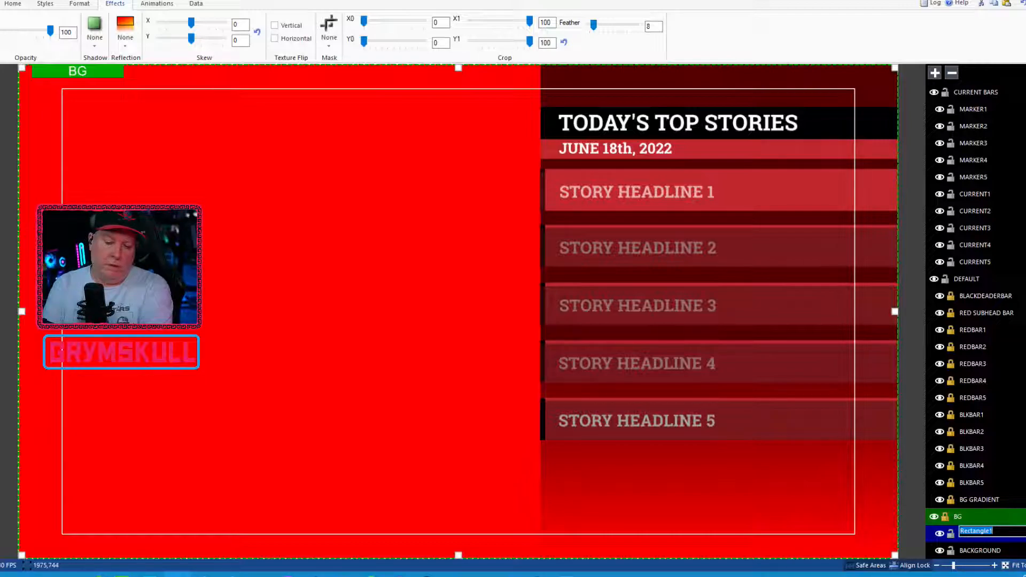
text(B)
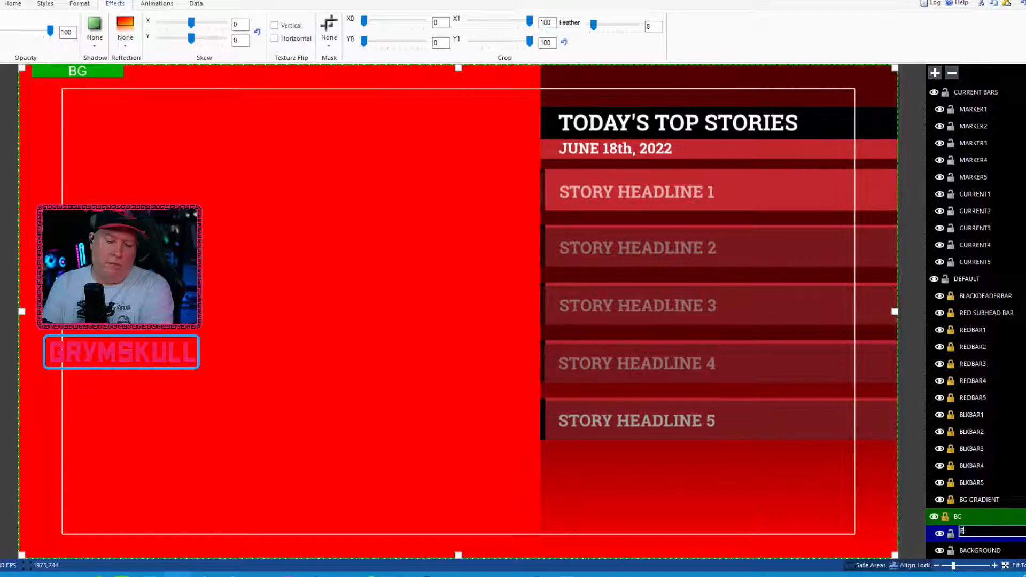
text(G MASK)
key(Return)
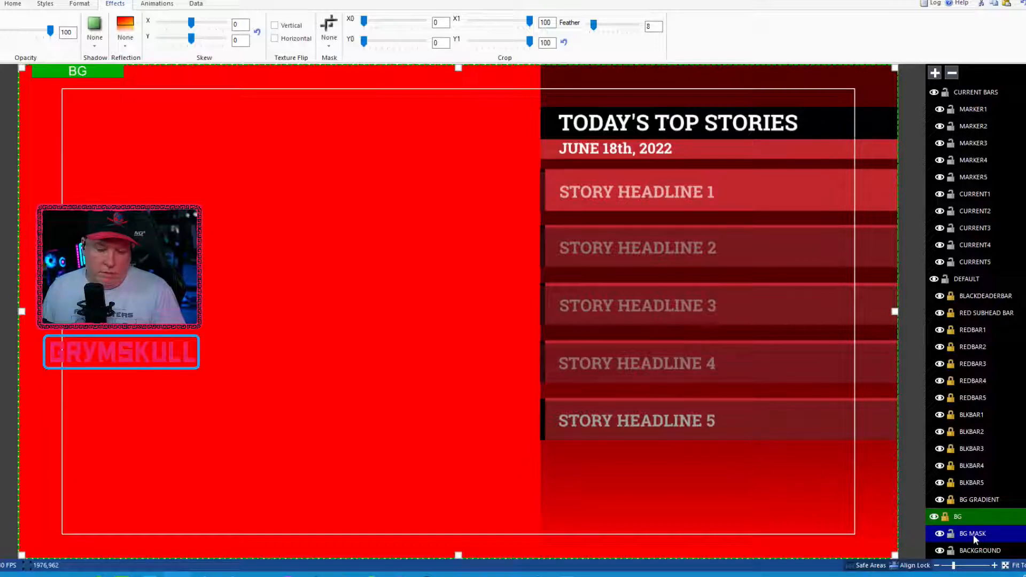
Step: Apply BG MASK as the mask of the BACKGROUND image
click(979, 552)
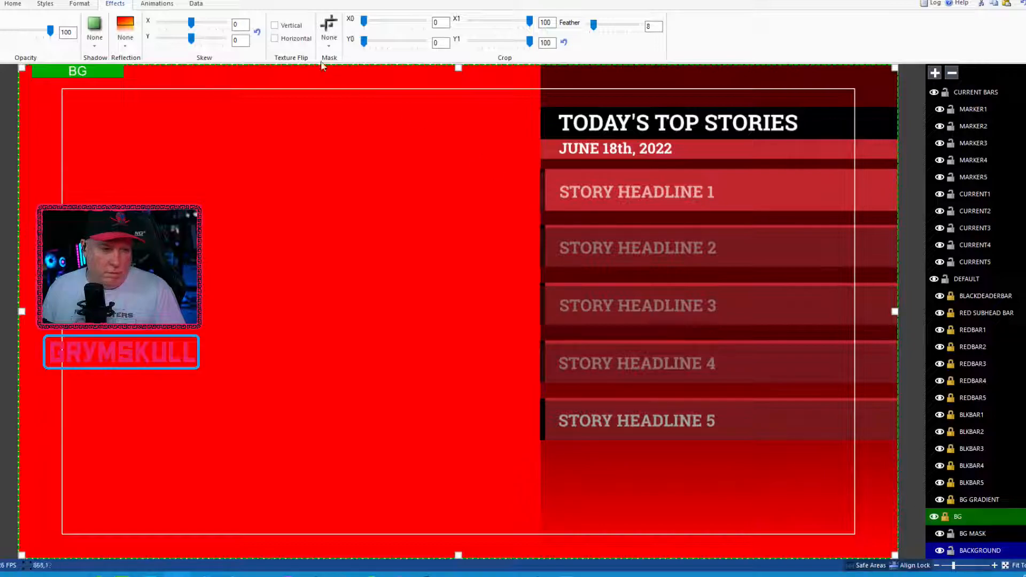
click(329, 22)
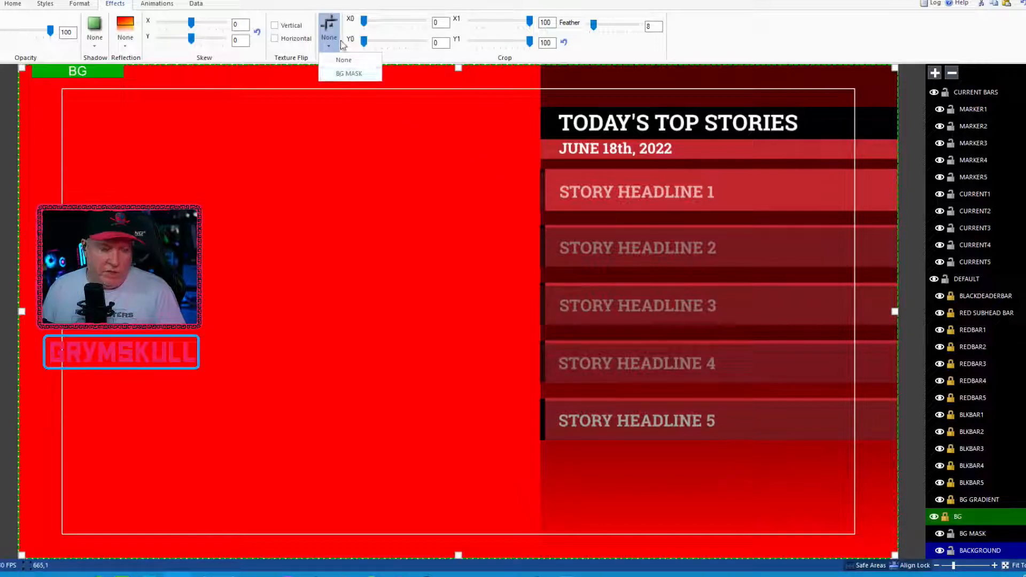
click(367, 74)
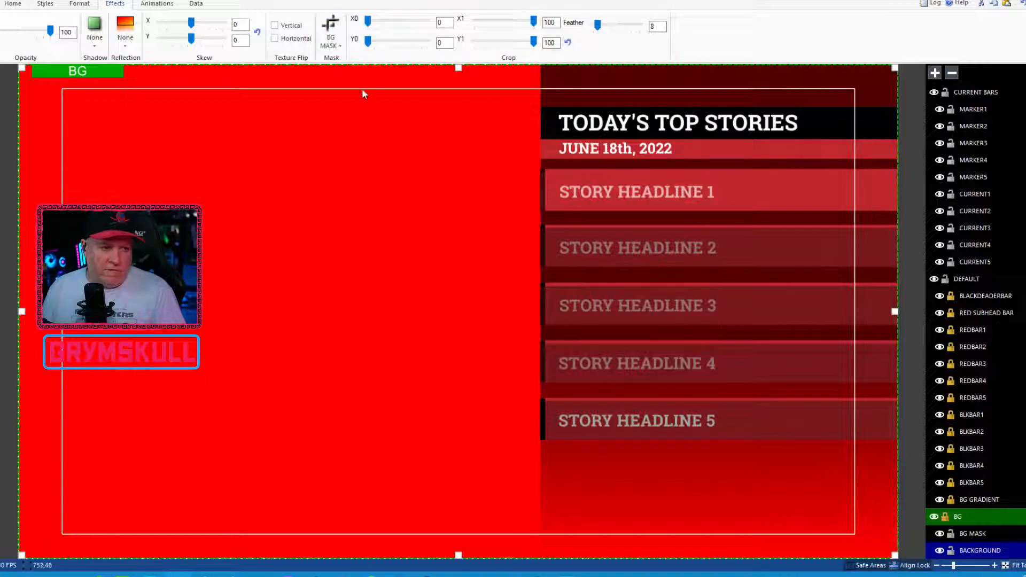
Step: Set the width of the BG MASK rectangle to 960
click(978, 533)
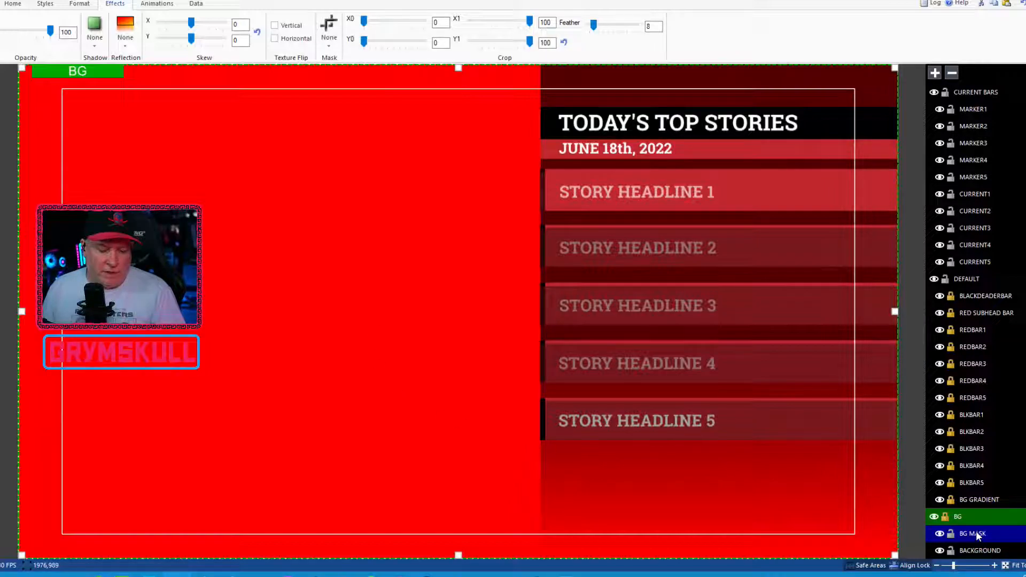
click(79, 4)
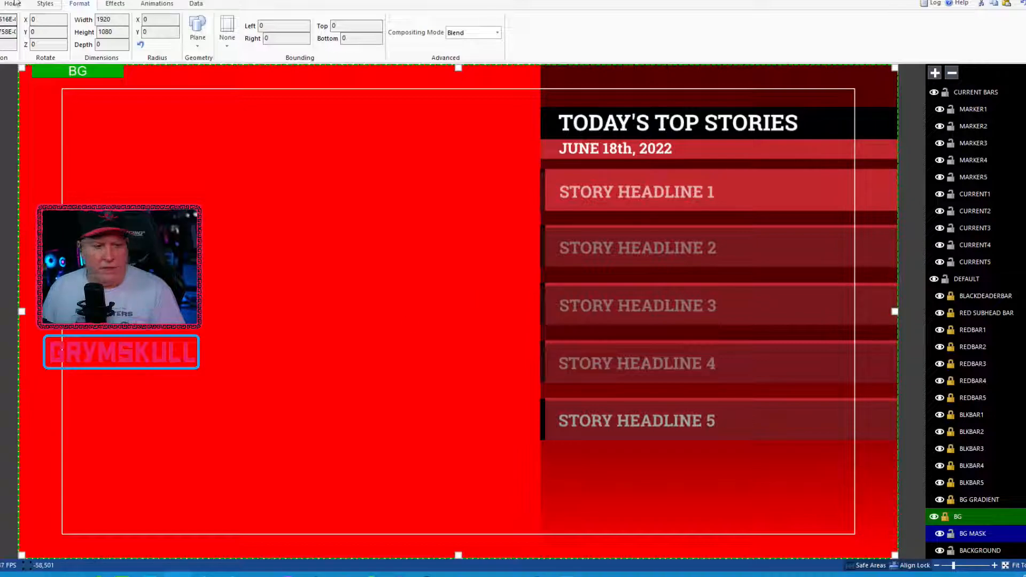
double_click(117, 17)
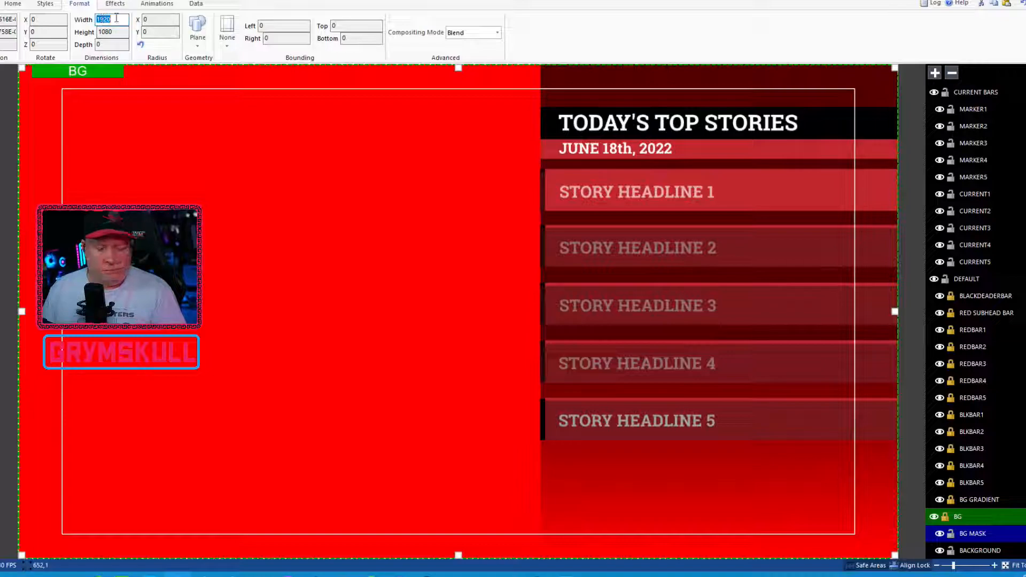
text(960)
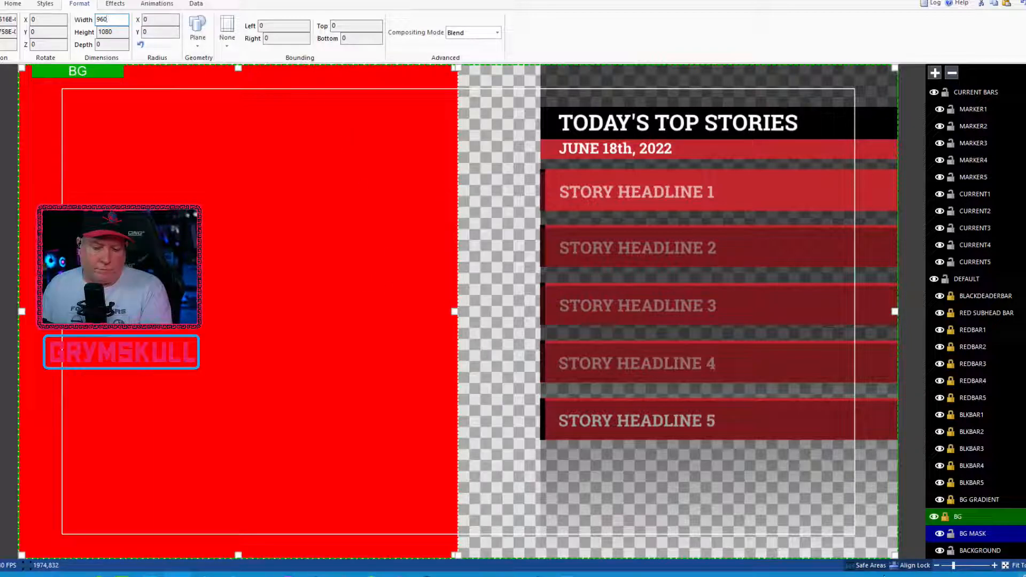
Step: Align the BG MASK rectangle to the right edge of the canvas
click(978, 534)
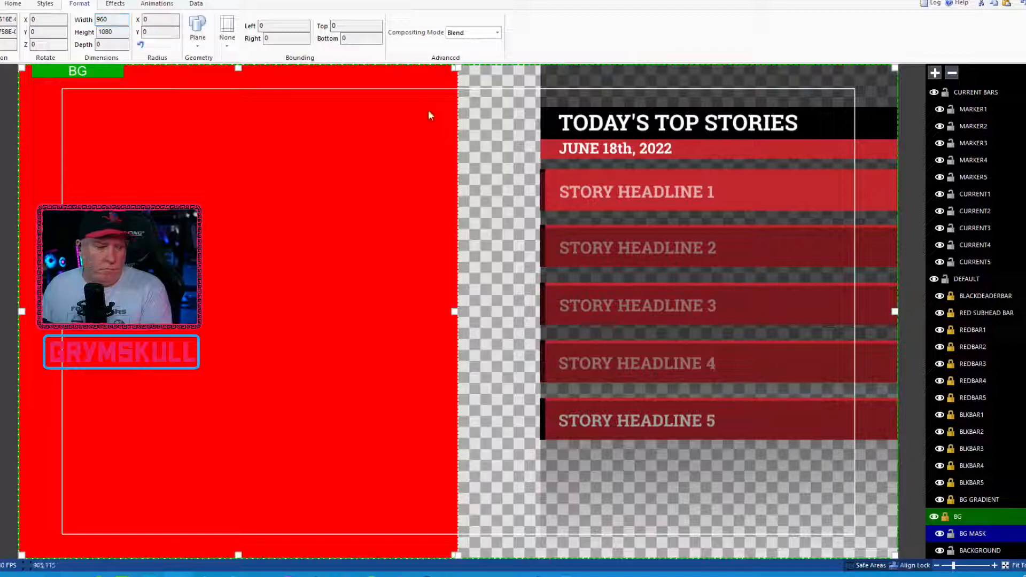
right_click(222, 245)
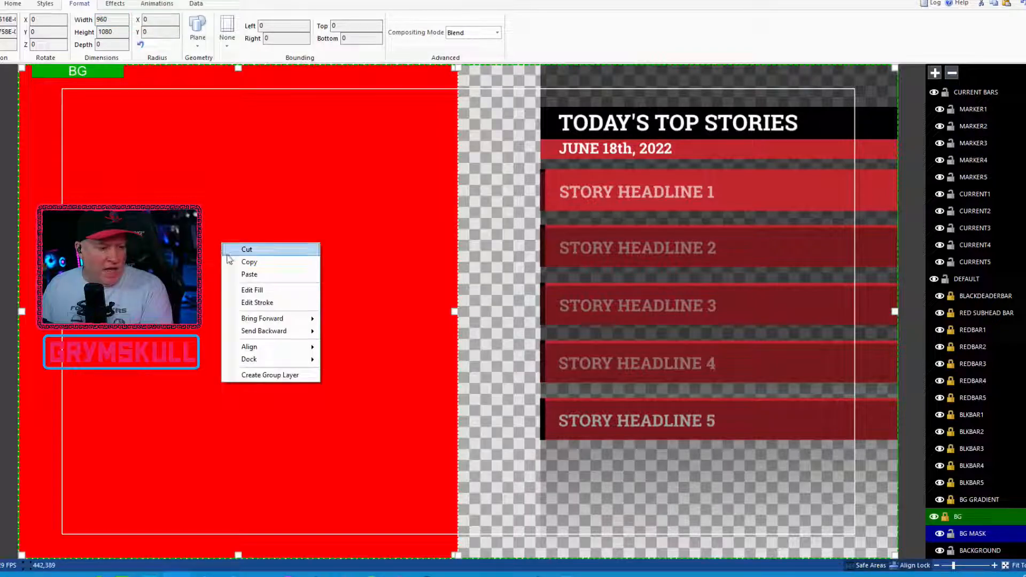
mouse_move(293, 348)
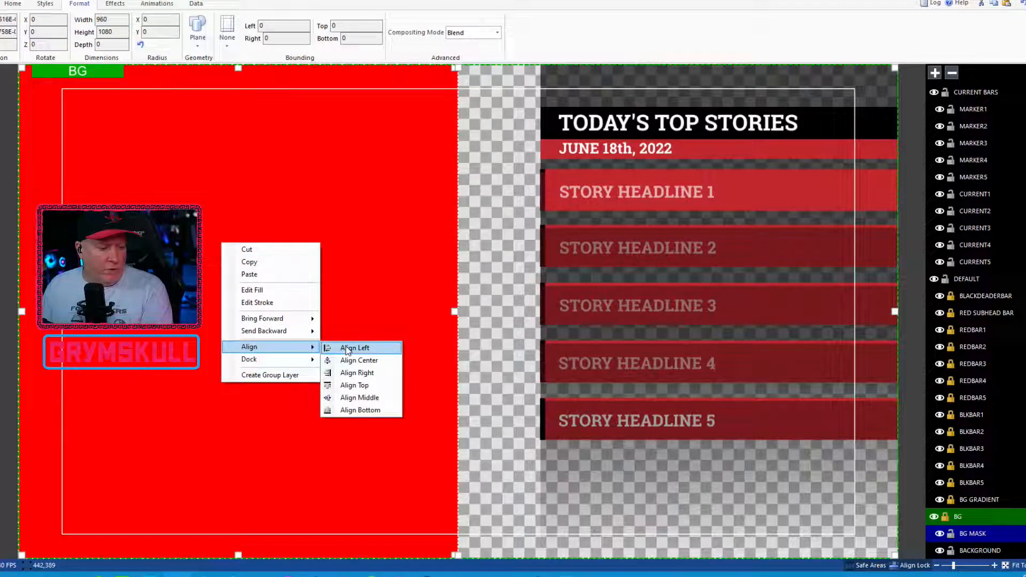
click(357, 372)
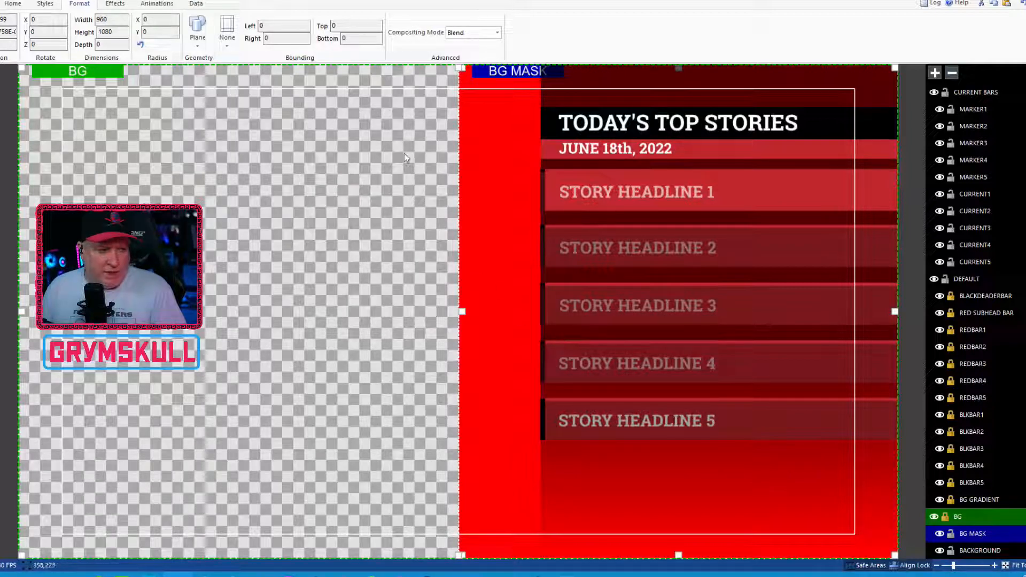
Step: Reduce the opacity of the BG MASK rectangle to 0
click(124, 5)
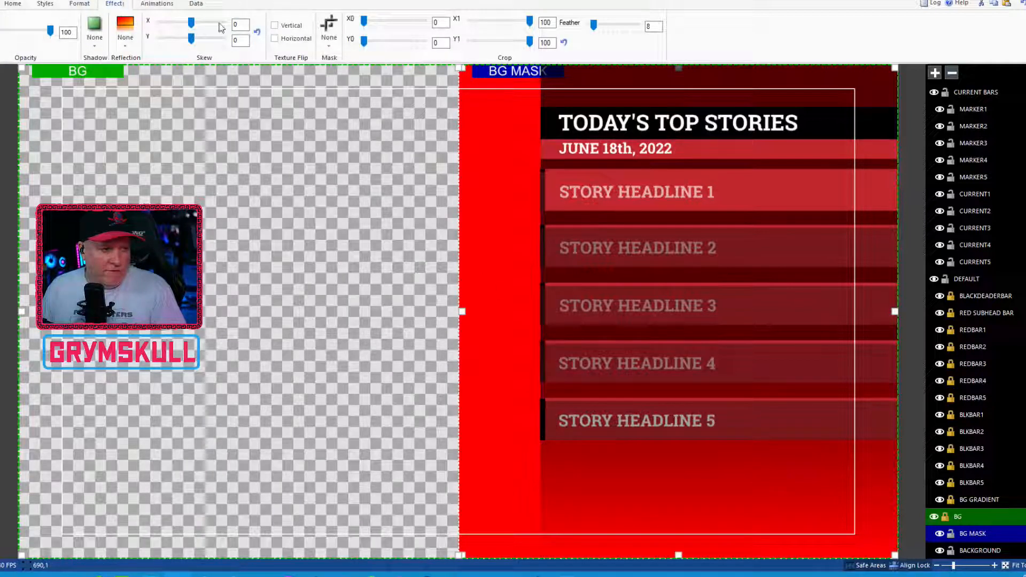
drag(50, 33, 3, 33)
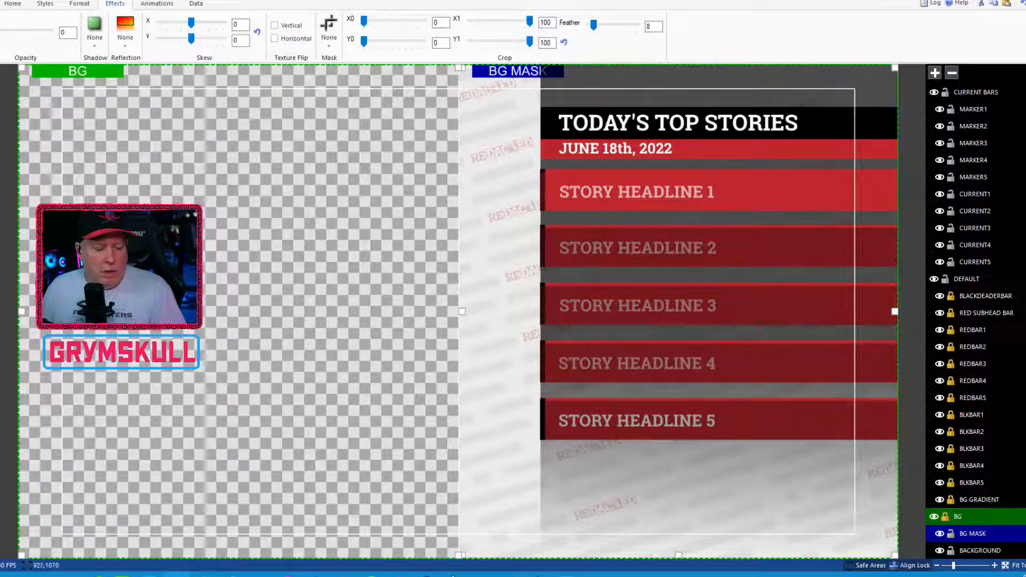
mouse_move(496, 574)
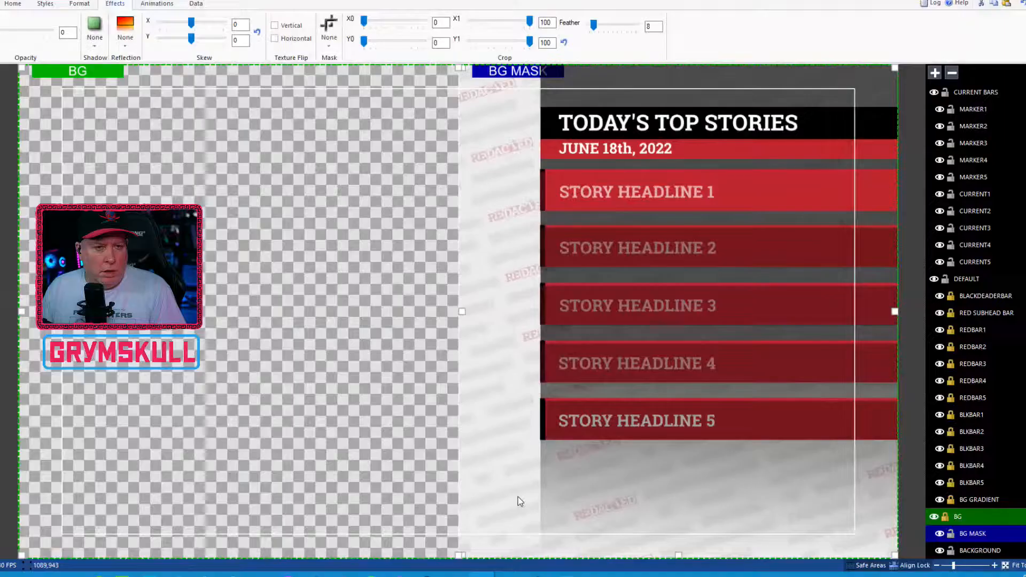
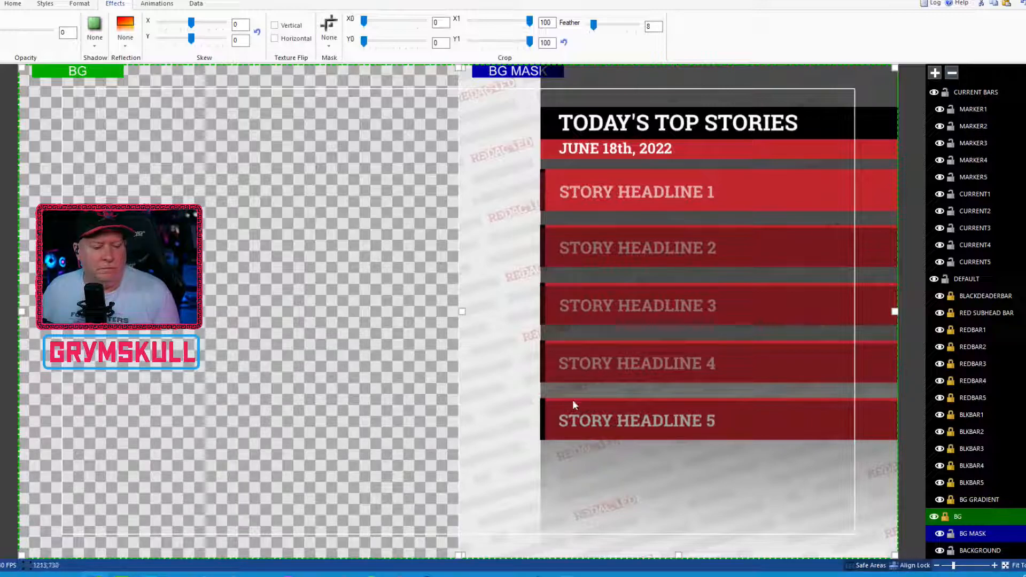
Step: Resize the BG MASK rectangle so its inner edge lines up with the left edge of the headline bars
mouse_move(484, 572)
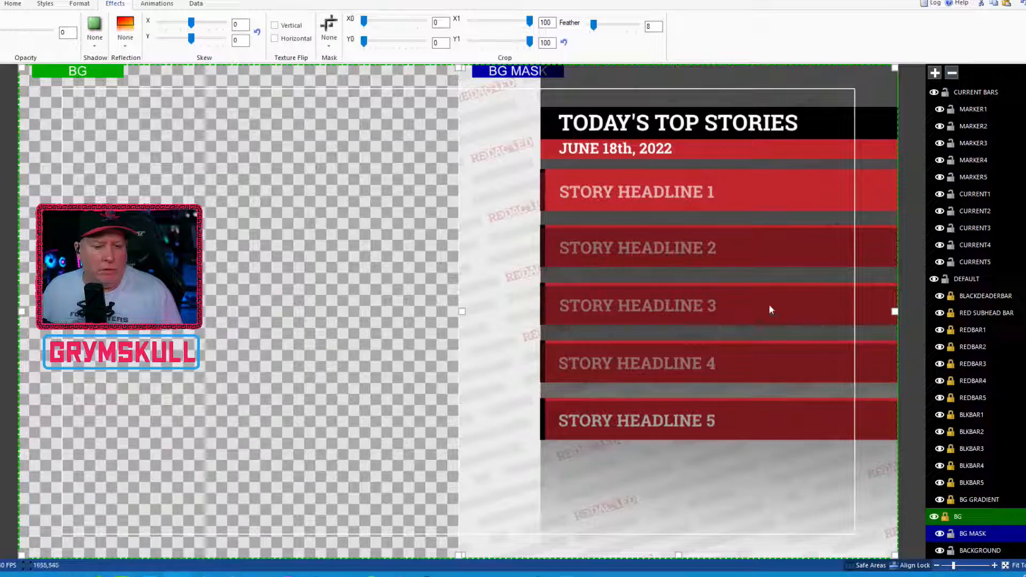
drag(462, 311, 356, 319)
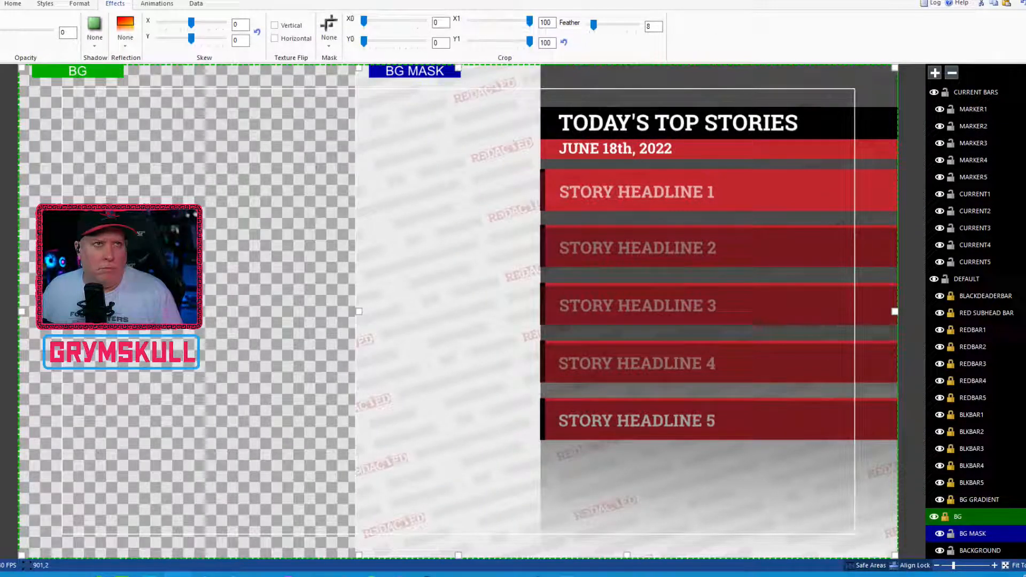
drag(367, 319, 540, 321)
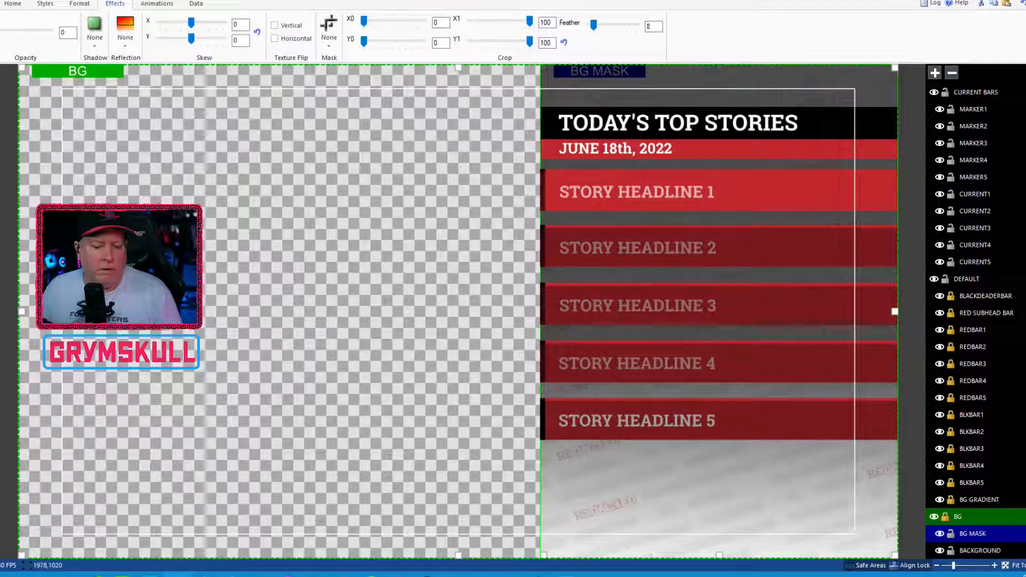
Step: Give the BACKGROUND image a Reveal transition for TransitionIn, running toward the left
click(990, 555)
click(990, 552)
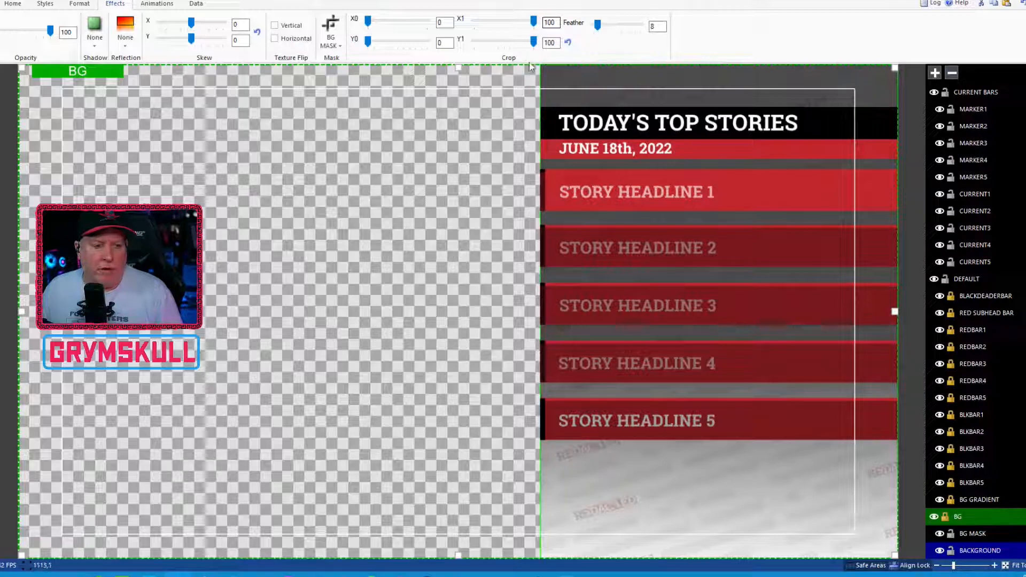
click(160, 4)
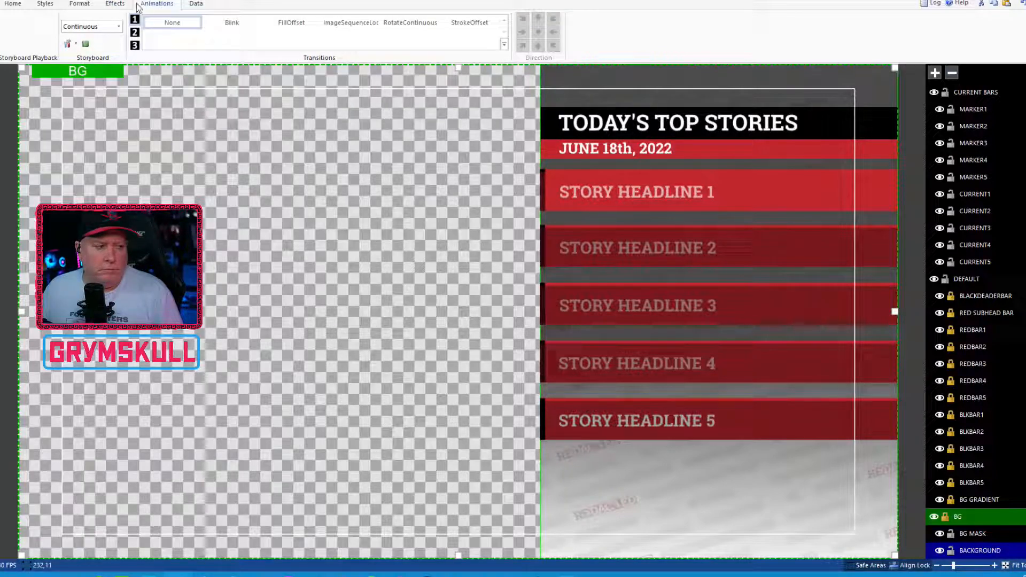
click(119, 27)
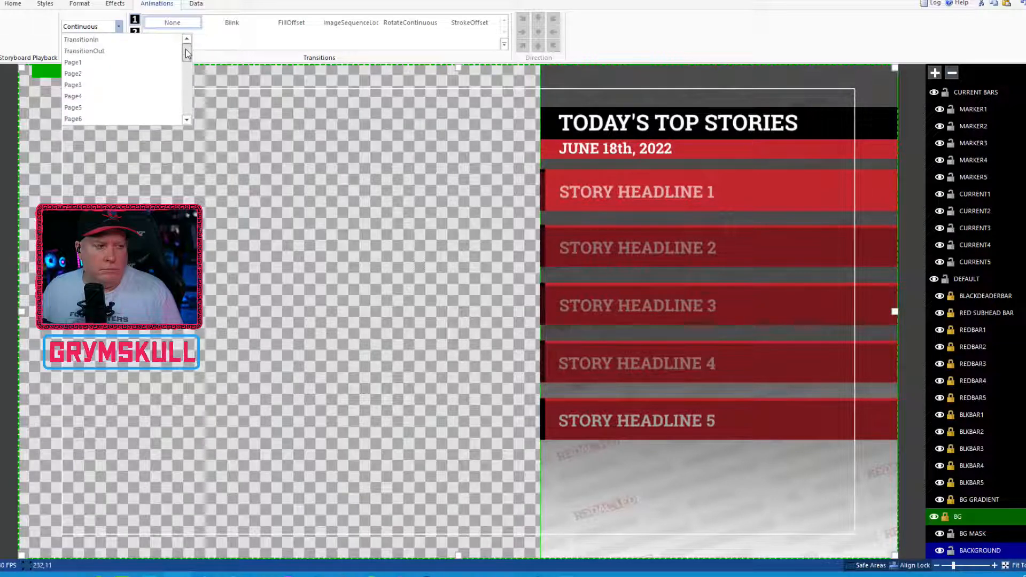
click(126, 37)
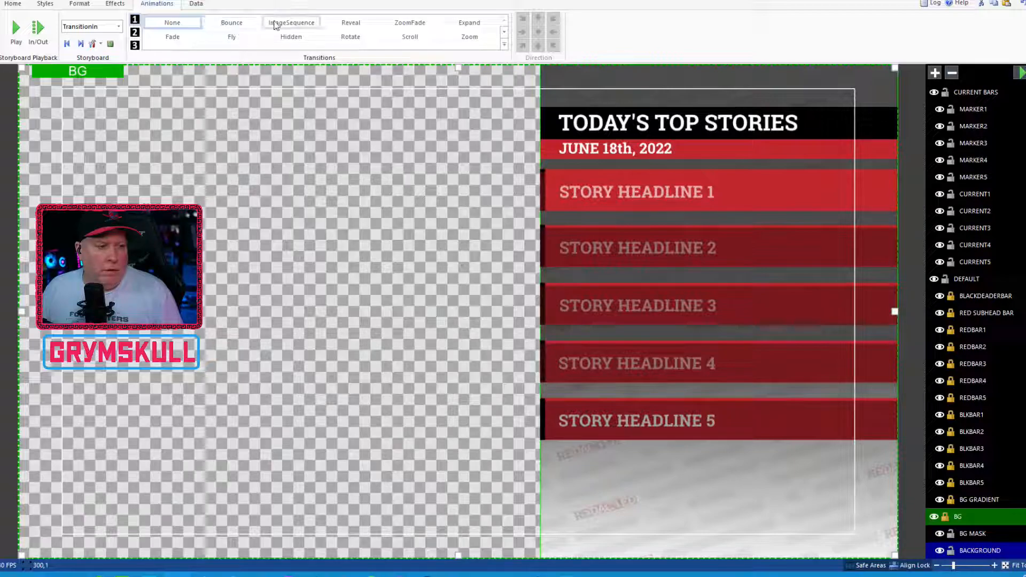
click(350, 22)
click(675, 32)
Step: Set the BACKGROUND's Reveal duration to .4 and its style to CubicEasingIn
double_click(558, 20)
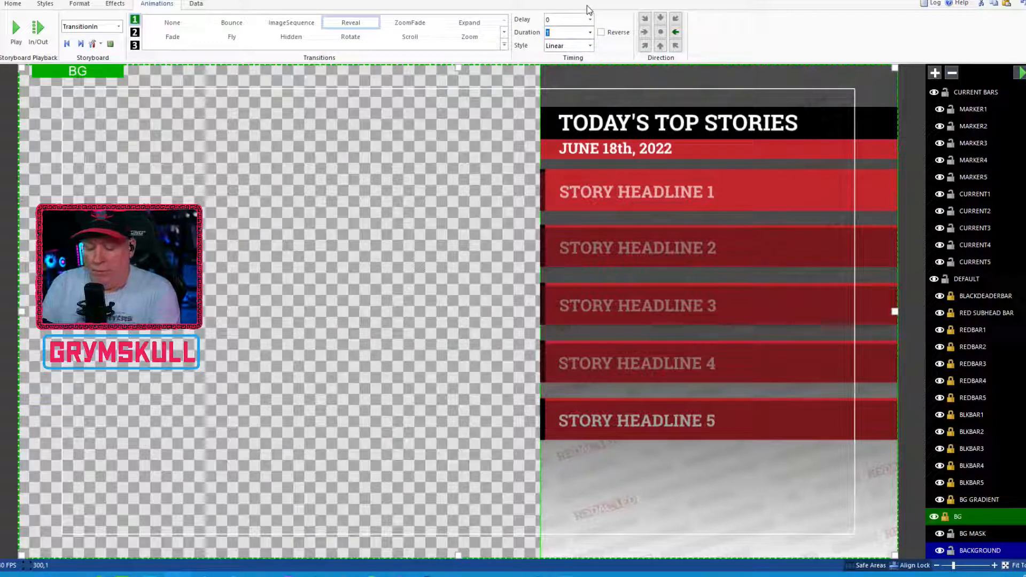
text(4)
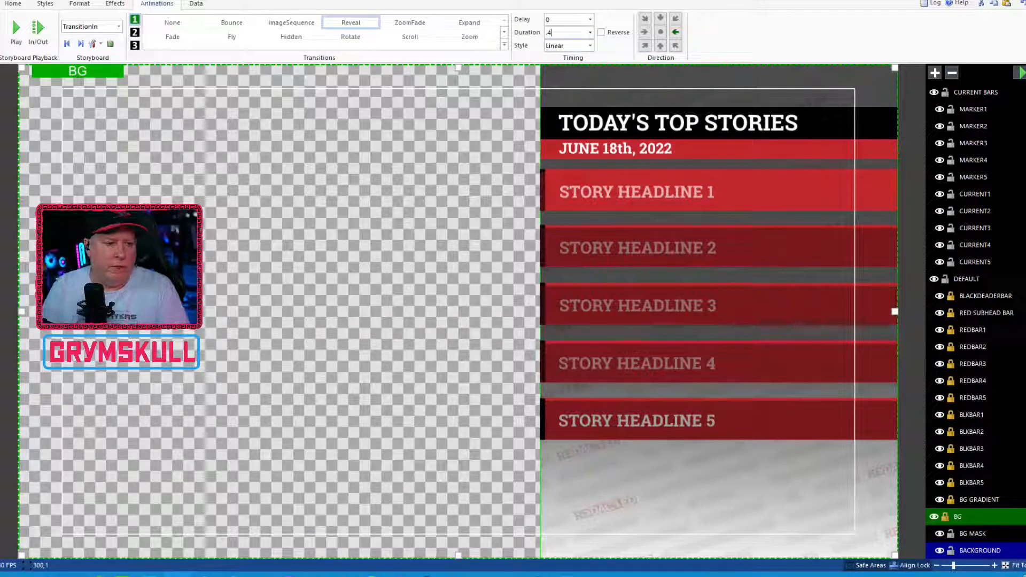
click(579, 49)
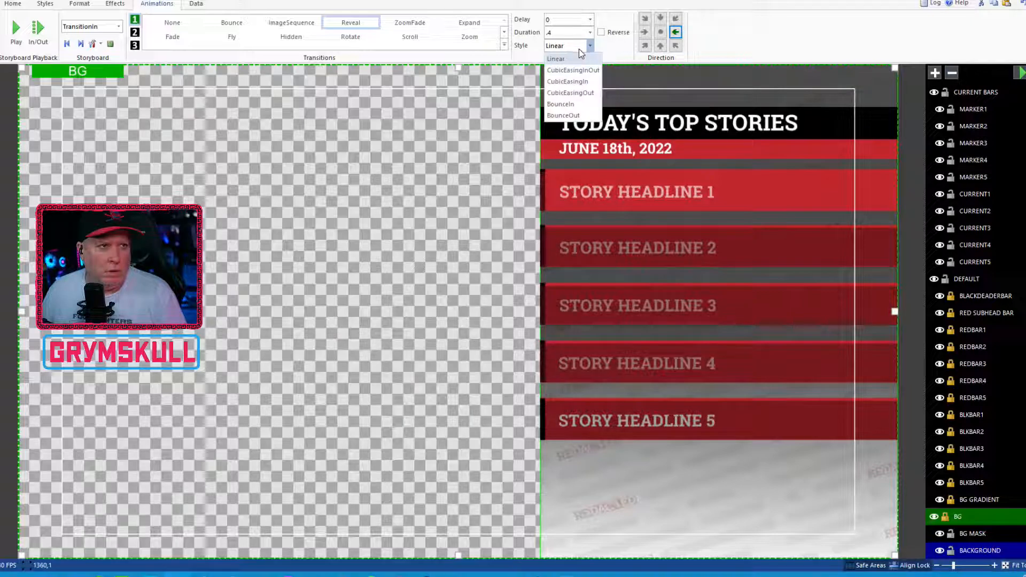
click(581, 82)
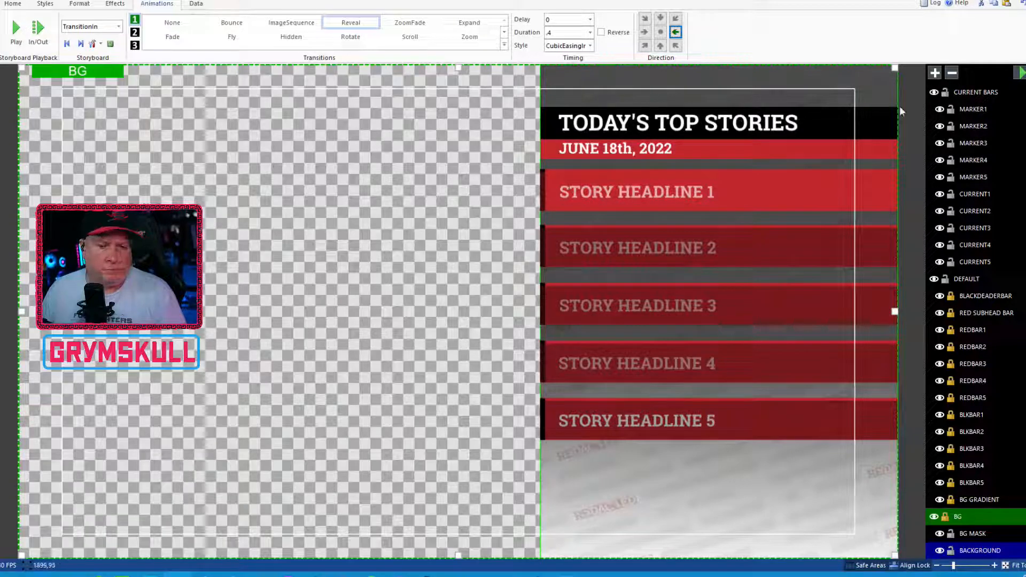
Step: Preview the TransitionIn animation several times to check how the BACKGROUND reveals
click(1019, 73)
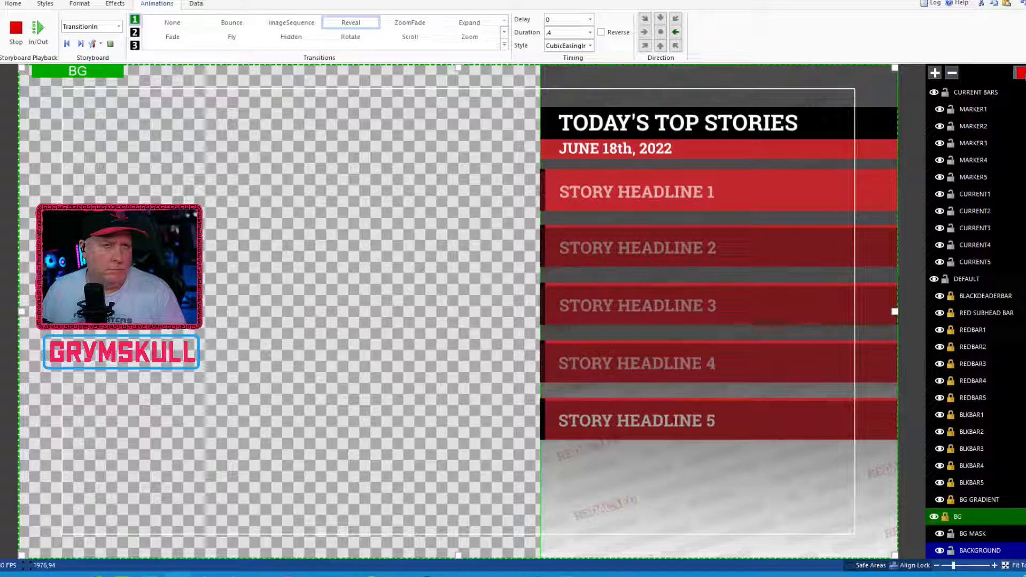
click(1019, 75)
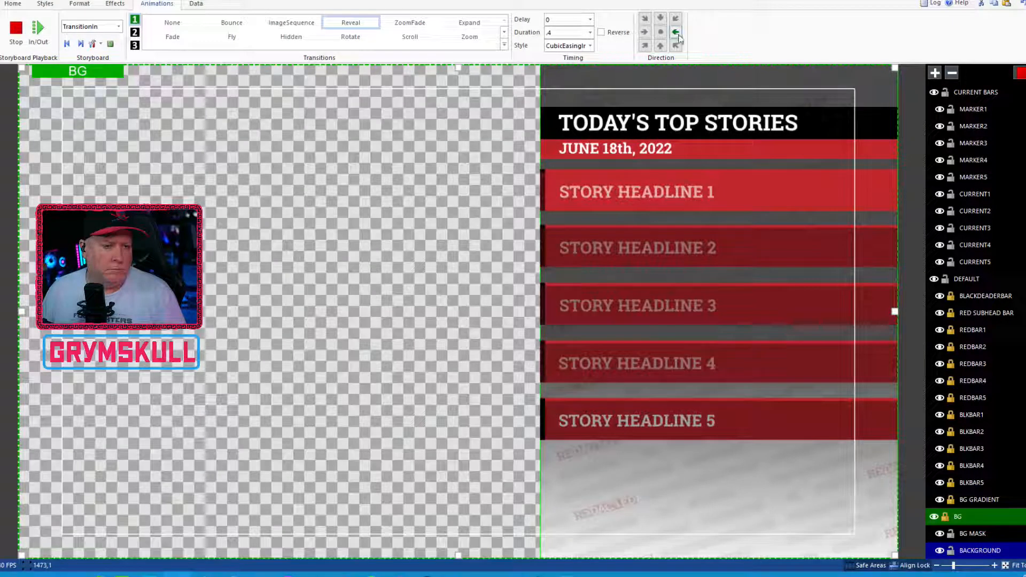
click(1020, 73)
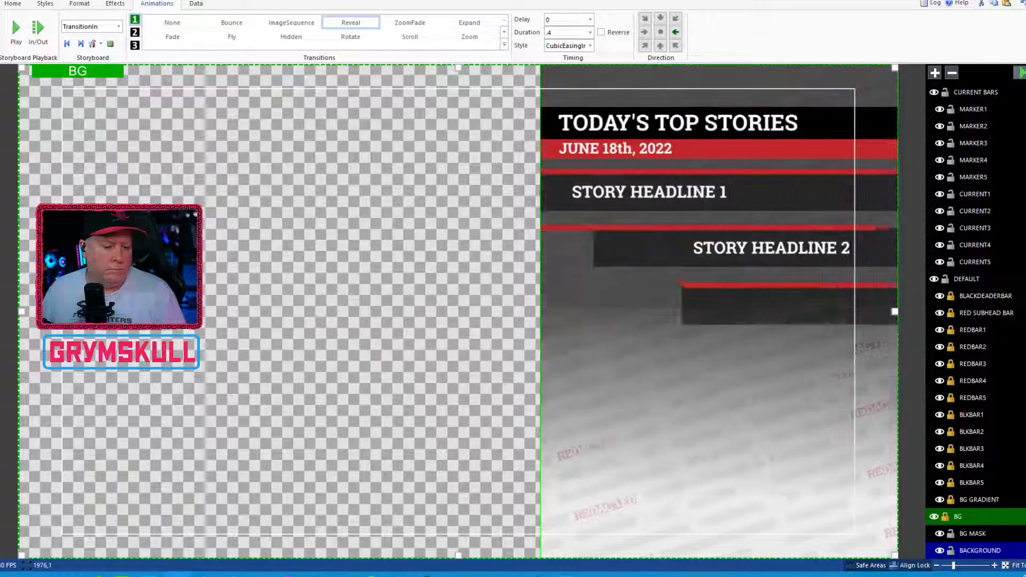
click(1019, 73)
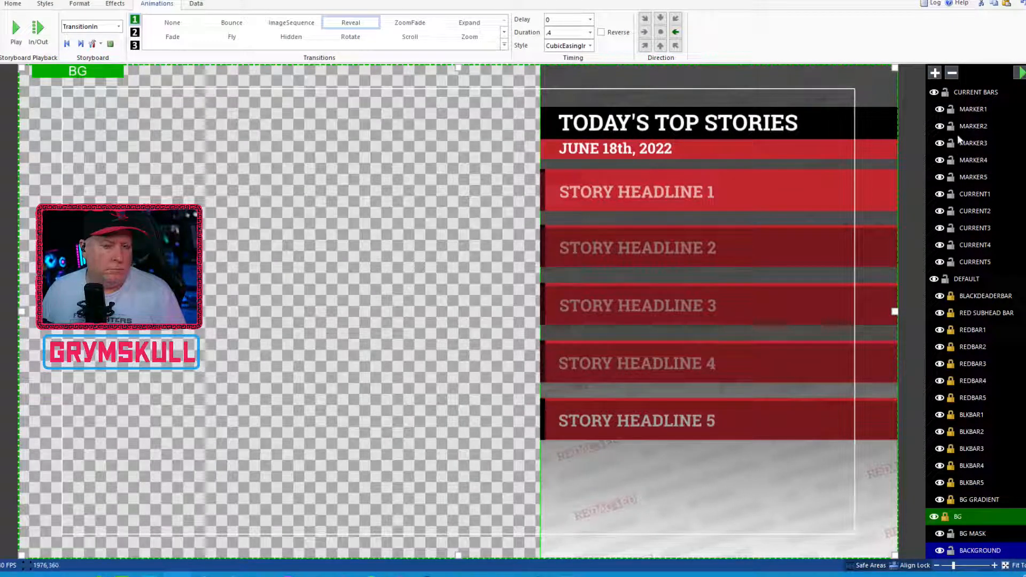
click(1020, 74)
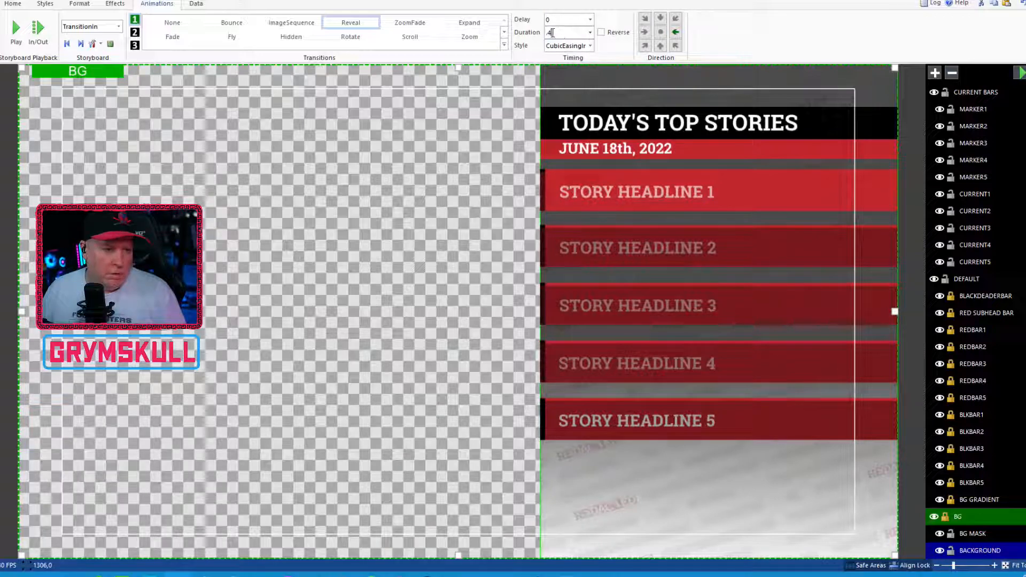
Step: Set the BACKGROUND's Reveal duration to 1 and play the TransitionIn animation to check the timing
text(1)
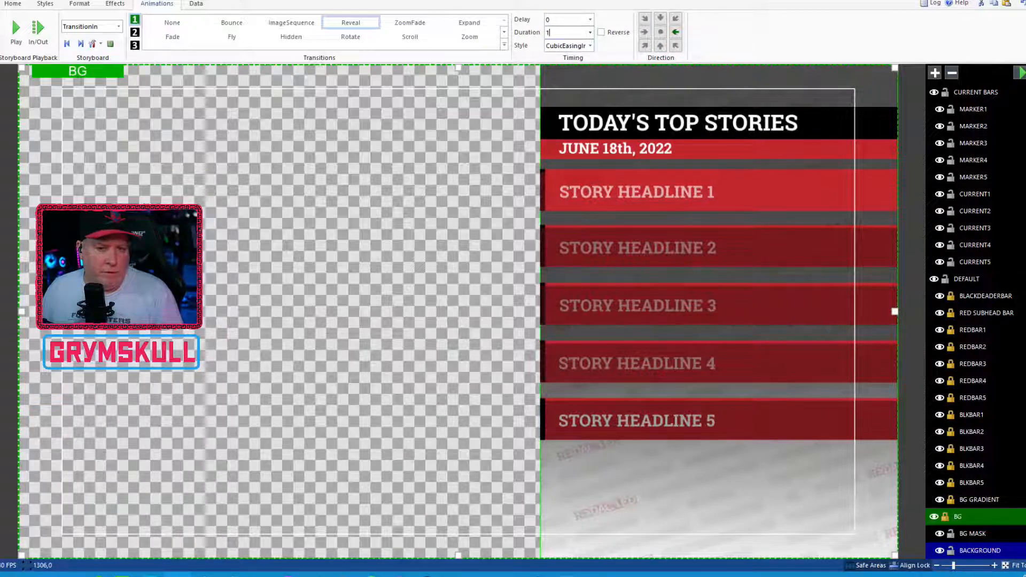
click(1020, 73)
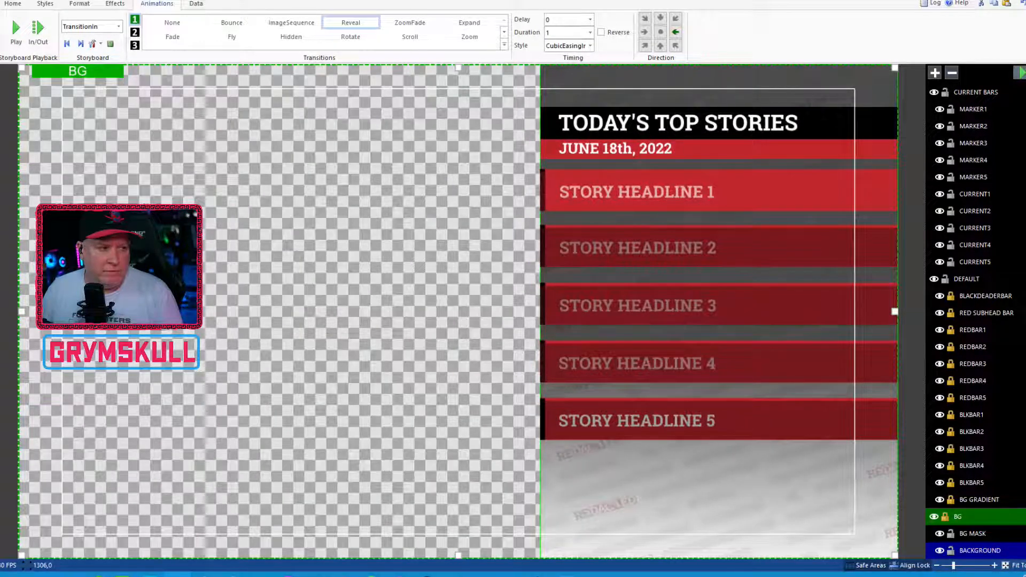
click(1020, 74)
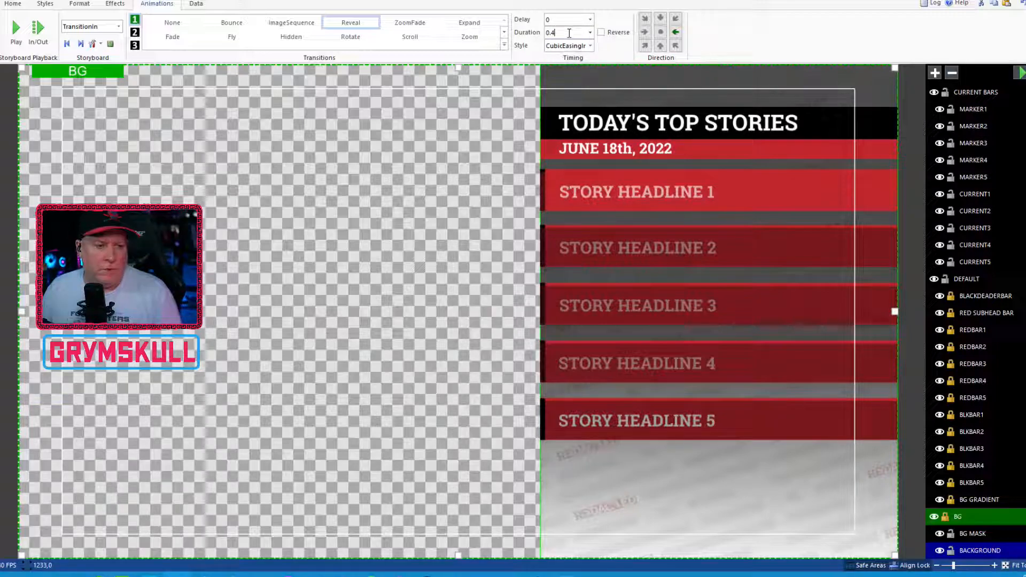
text(1)
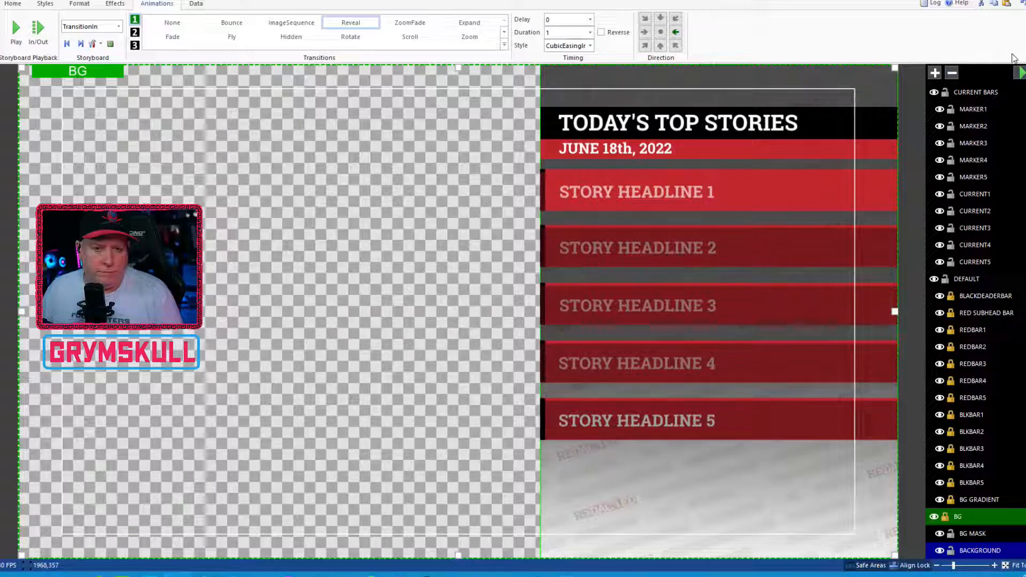
click(1020, 73)
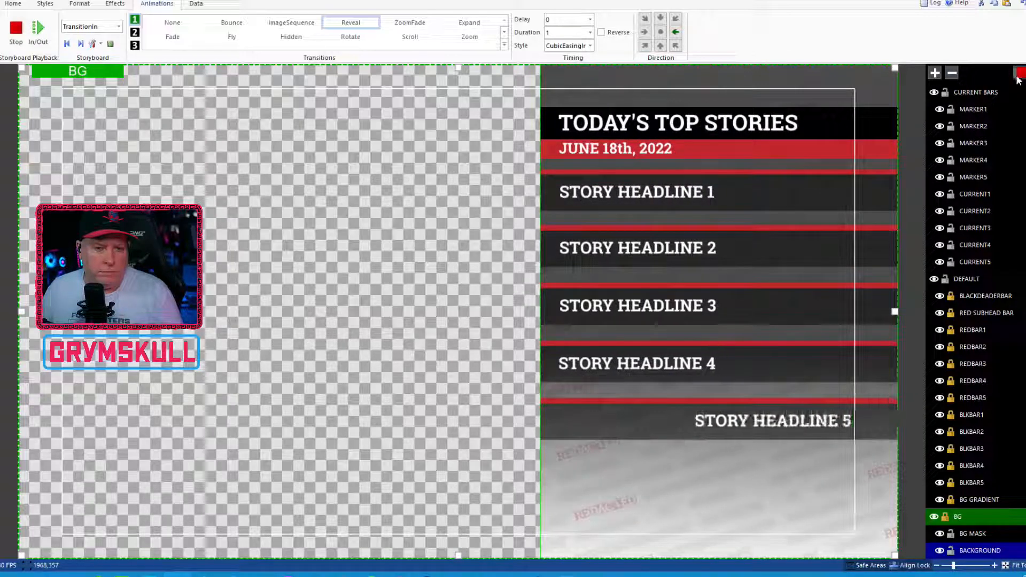
click(1020, 73)
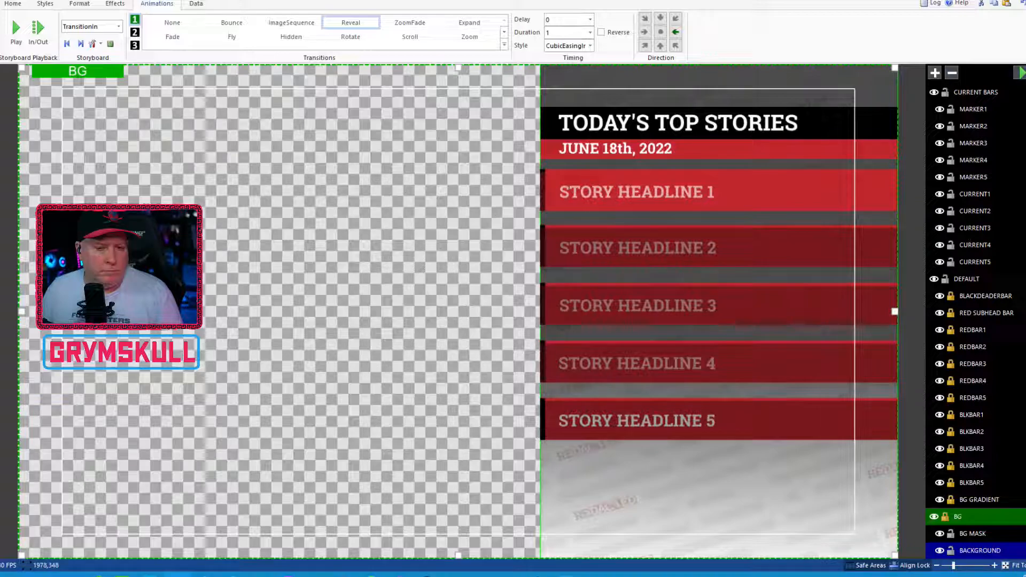
click(1018, 77)
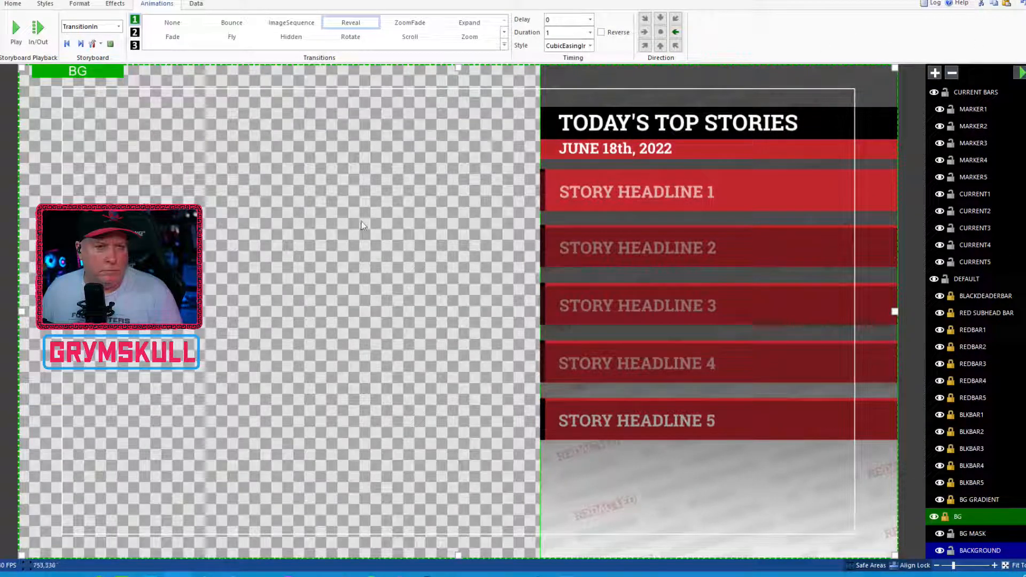
Step: Save the title file
click(1, 4)
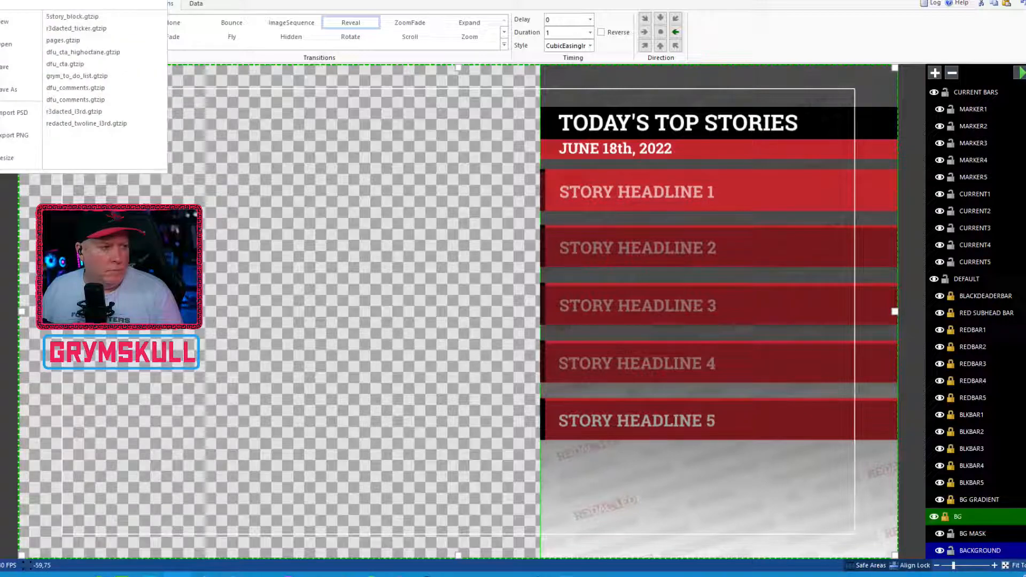
click(6, 72)
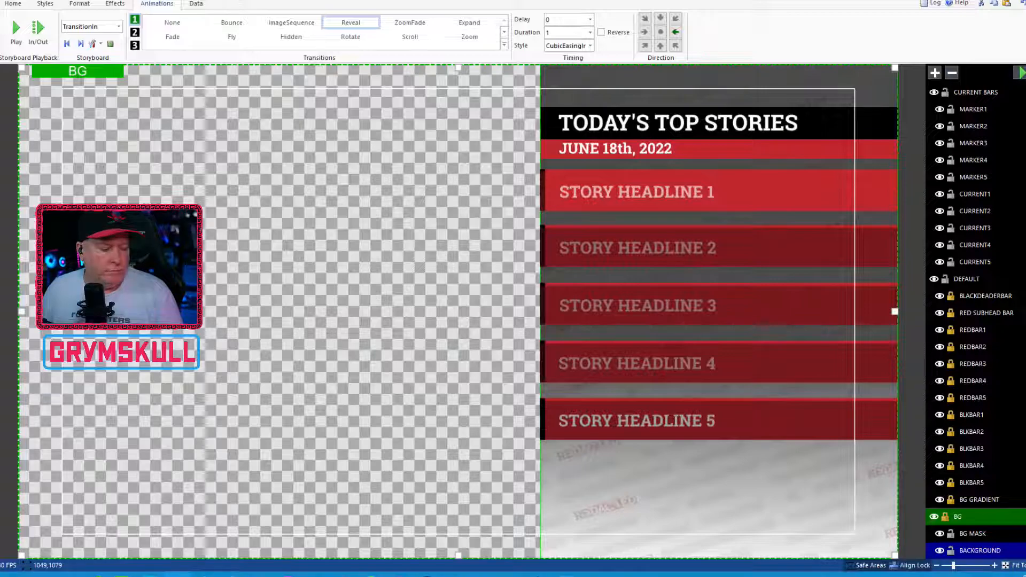
key(super)
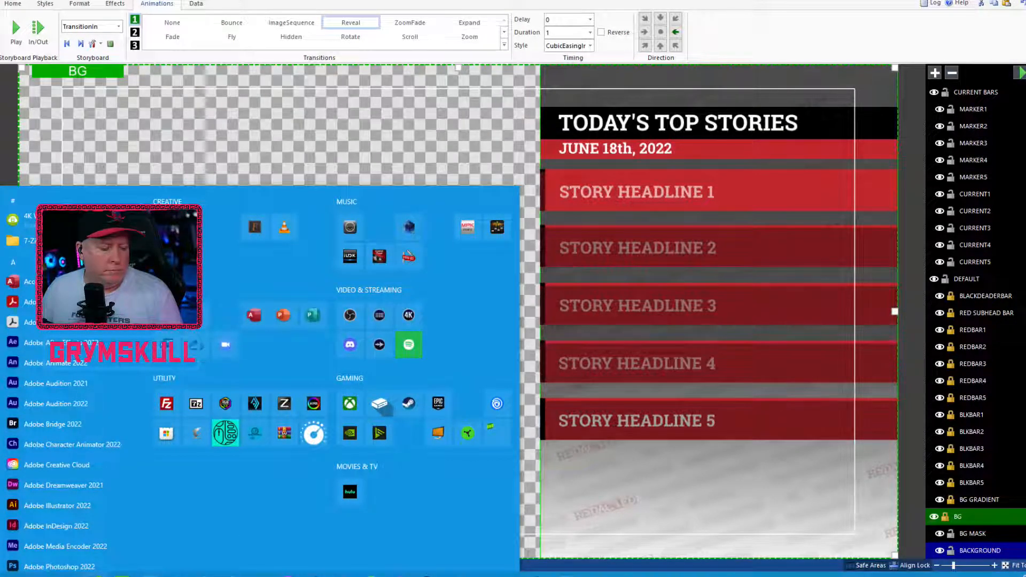
key(super)
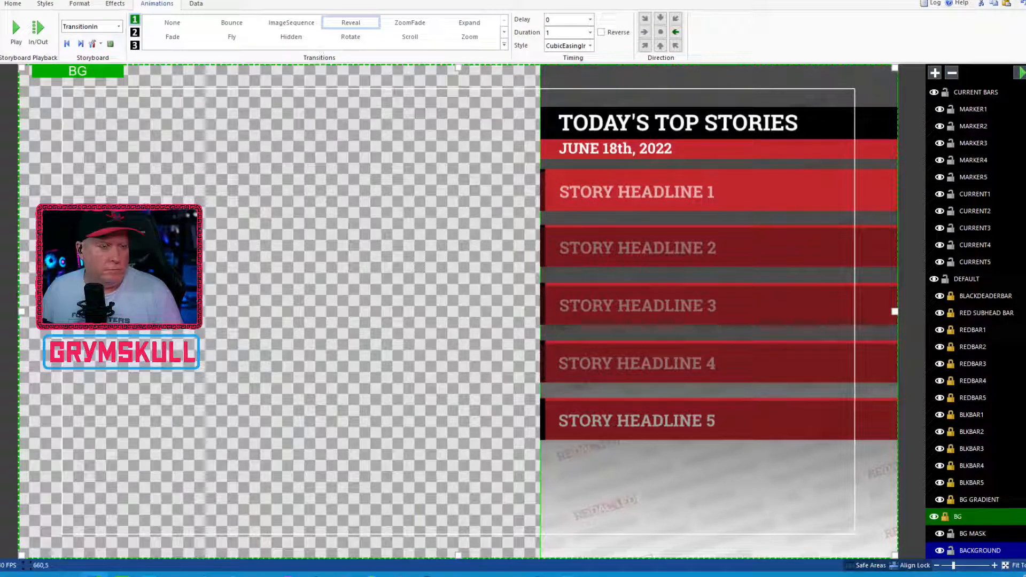